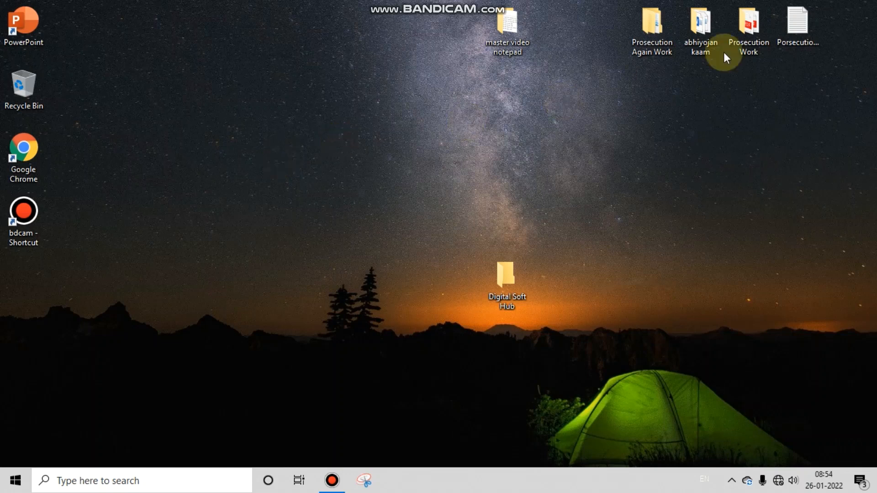
Open the PorsecutionDailyDiary text file on the desktop to view its log entries, and close it without saving
{"action": "double_click", "coordinate": [790, 29]}
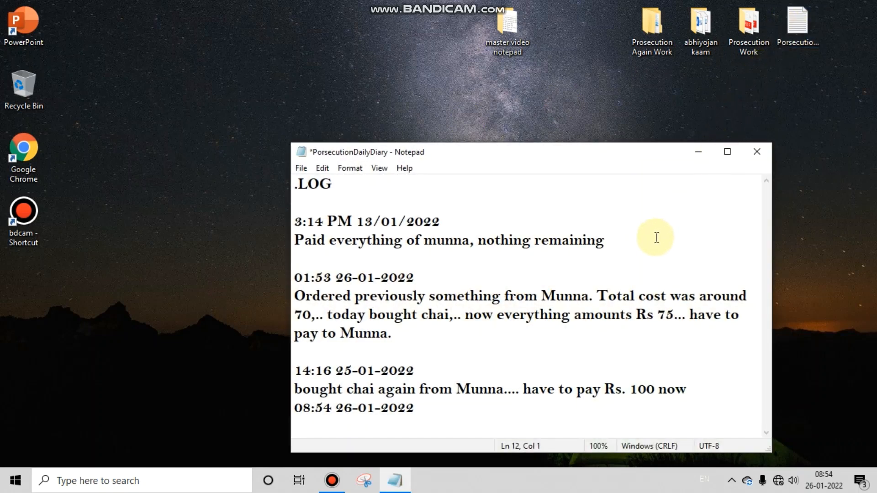
{"action": "left_click", "coordinate": [763, 156]}
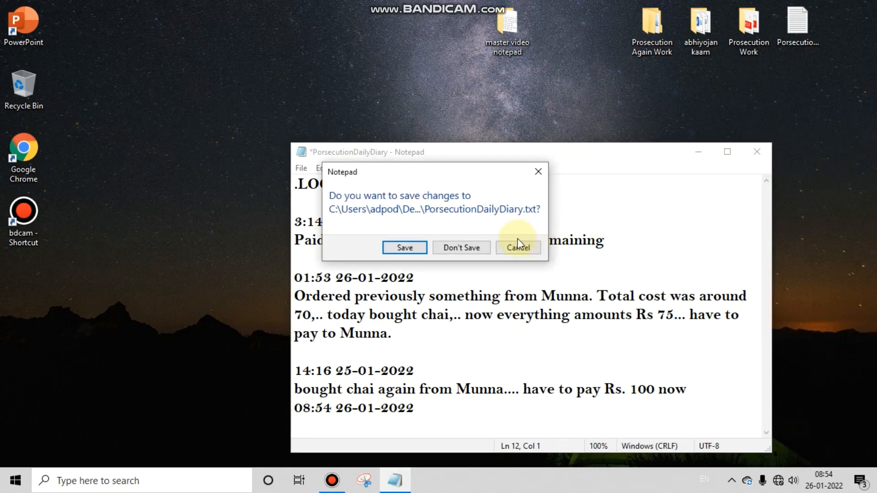
{"action": "left_click", "coordinate": [470, 250]}
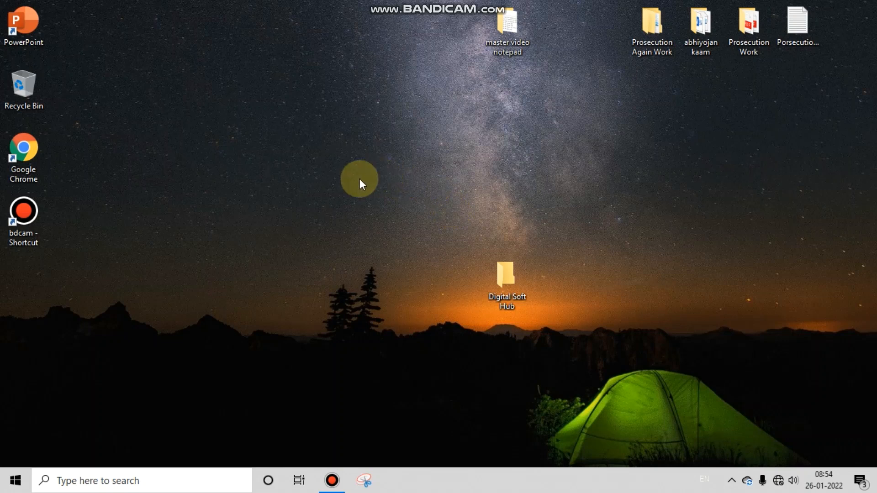
Create a new text document on the desktop and name it tutorial
{"action": "right_click", "coordinate": [291, 115]}
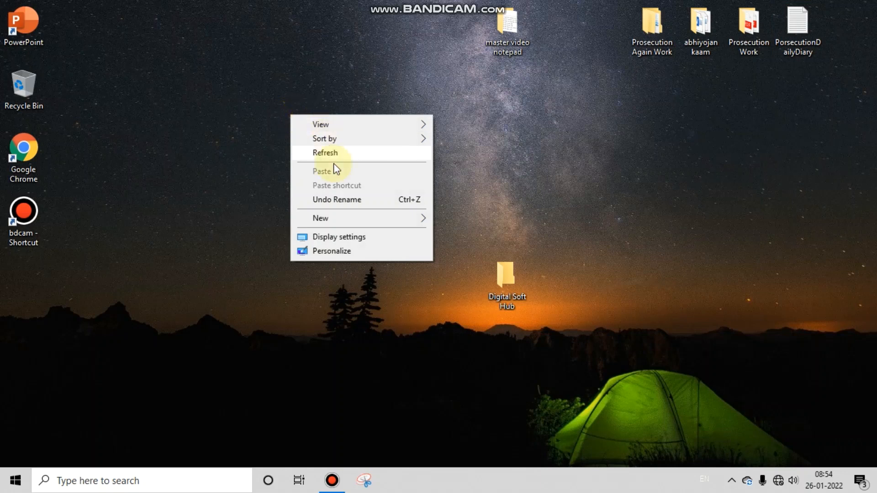
{"action": "mouse_move", "coordinate": [346, 220]}
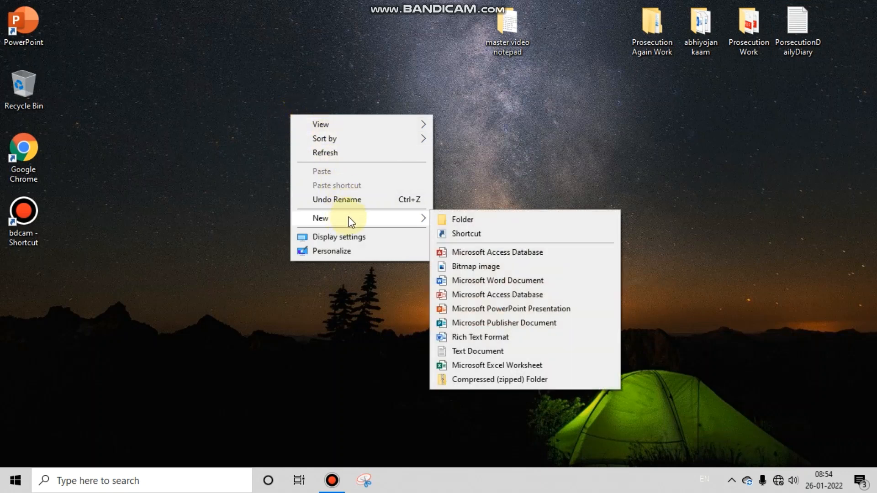
{"action": "left_click", "coordinate": [476, 352]}
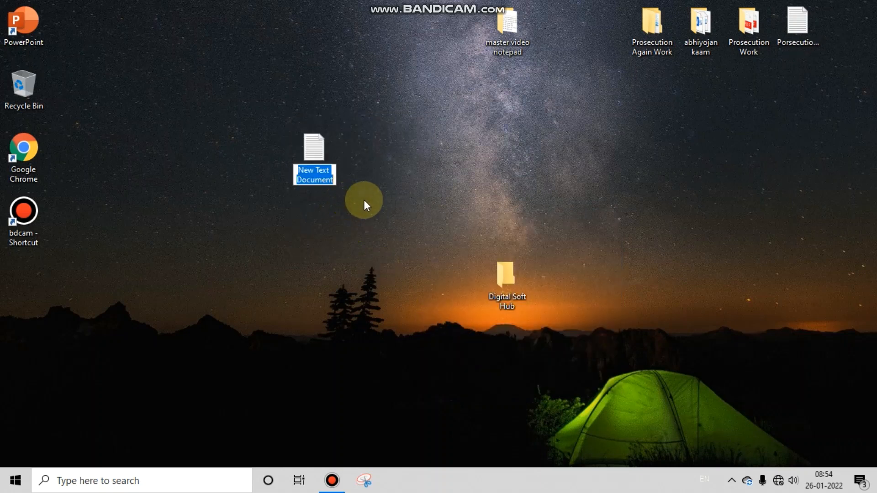
{"action": "type", "text": "tu"}
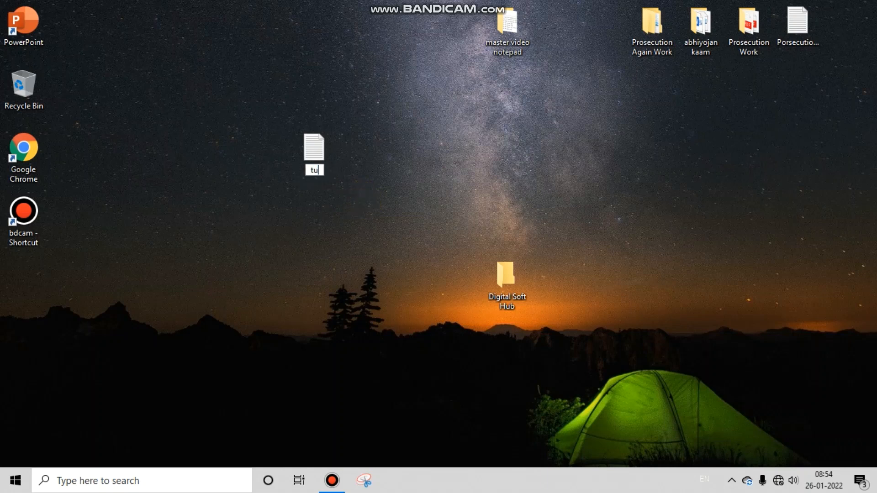
{"action": "type", "text": "torial"}
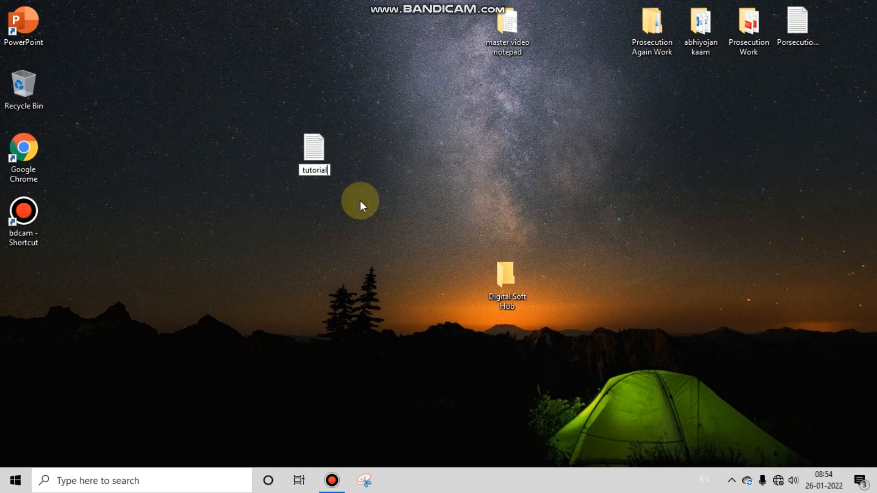
{"action": "key", "text": "Return"}
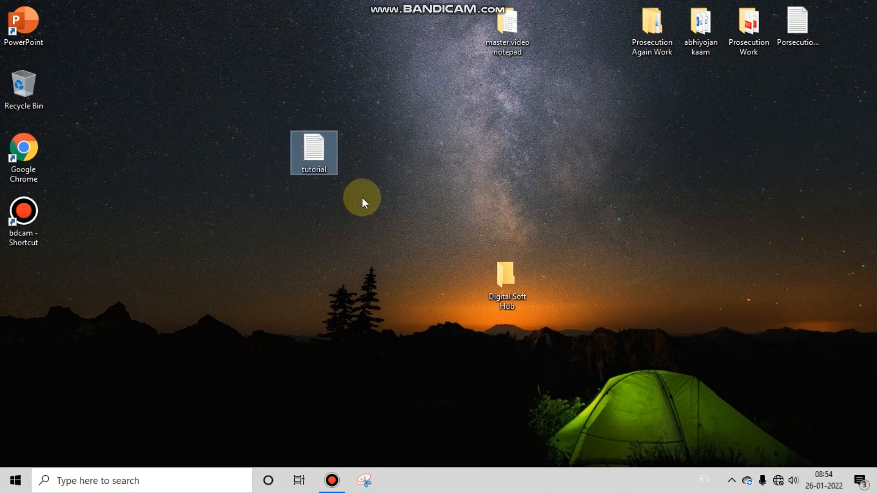
Rename the tutorial text file on the desktop as tutorial digital
{"action": "left_click", "coordinate": [330, 198]}
{"action": "left_click", "coordinate": [319, 155]}
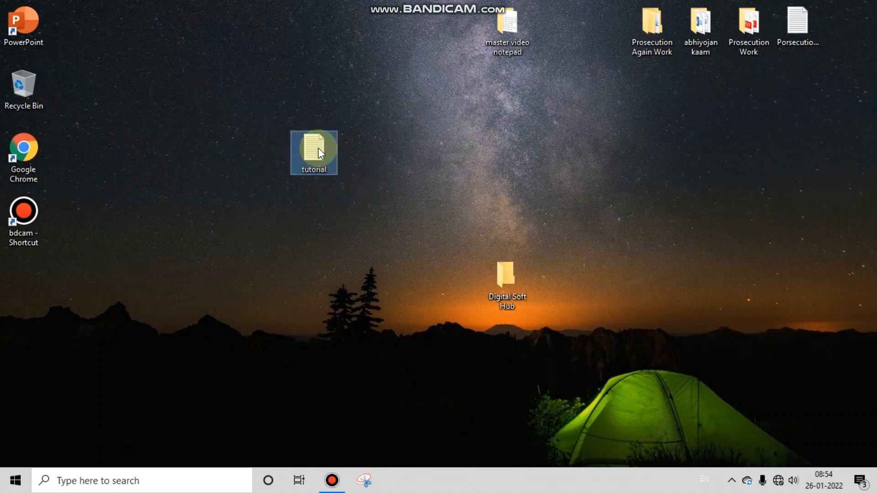
{"action": "right_click", "coordinate": [318, 148]}
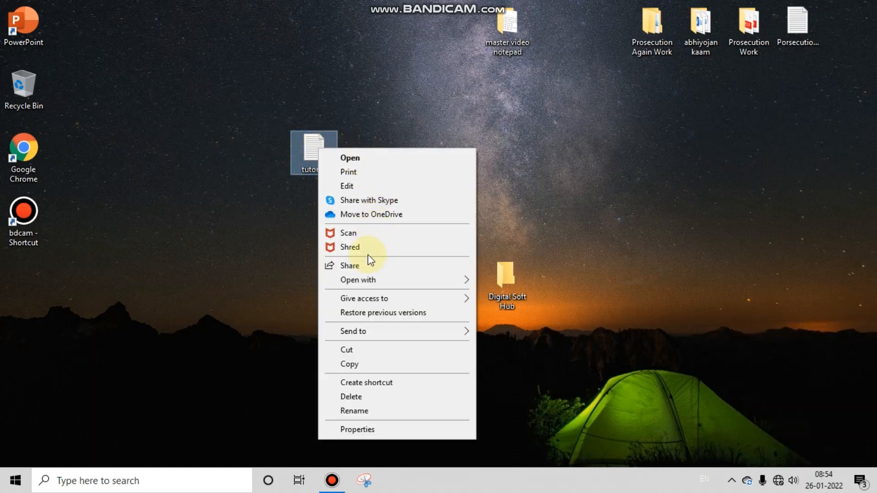
{"action": "left_click", "coordinate": [361, 411]}
{"action": "left_click", "coordinate": [326, 170]}
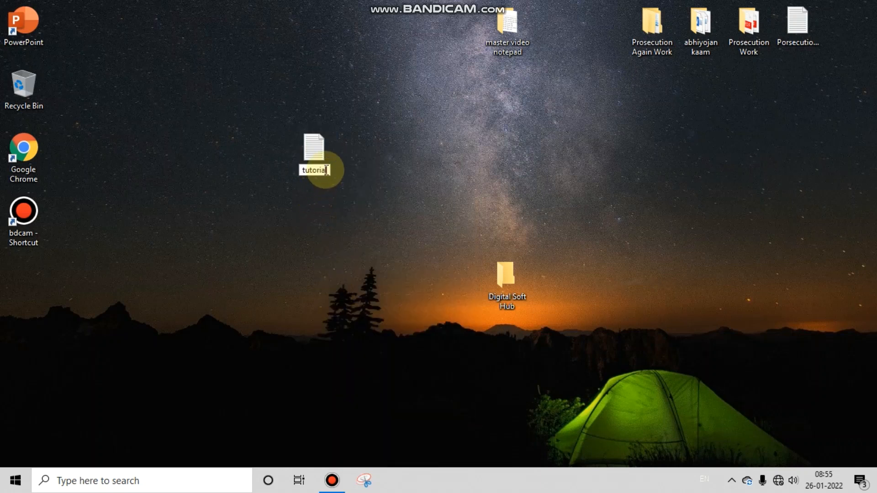
{"action": "type", "text": "digital"}
{"action": "key", "text": "Return"}
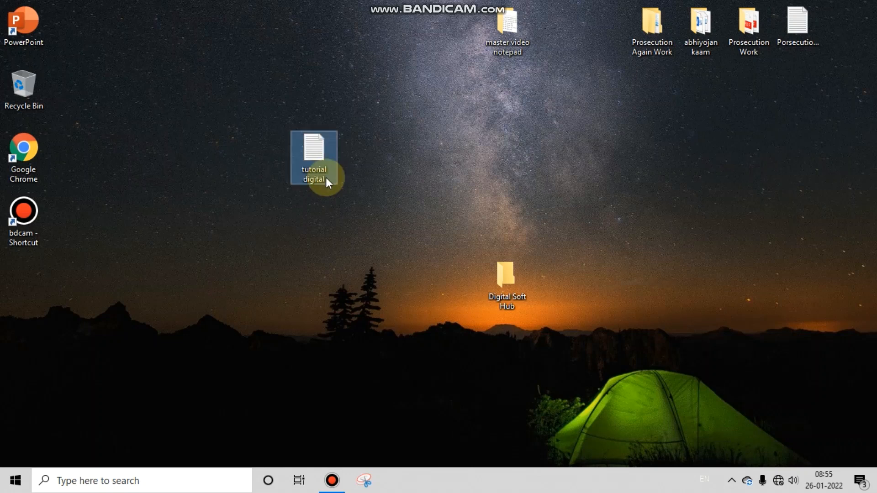
Delete the tutorial digital file from the desktop and open the Recycle Bin
{"action": "right_click", "coordinate": [328, 143]}
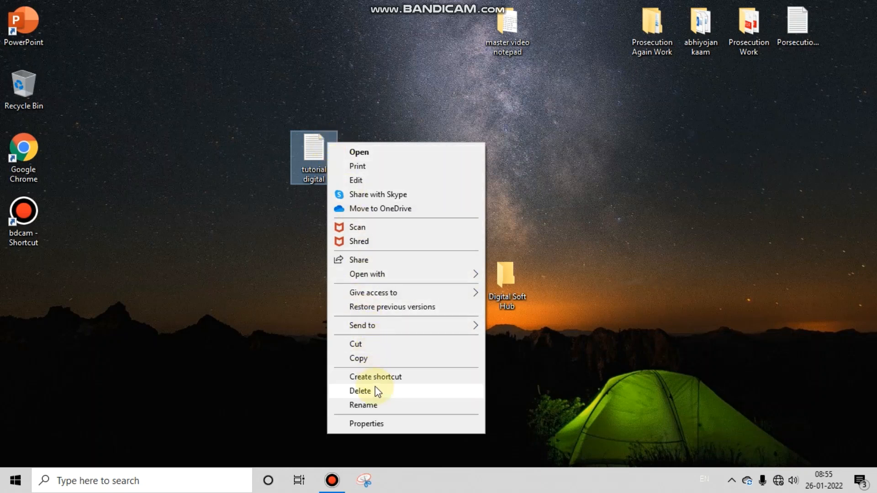
{"action": "left_click", "coordinate": [361, 391]}
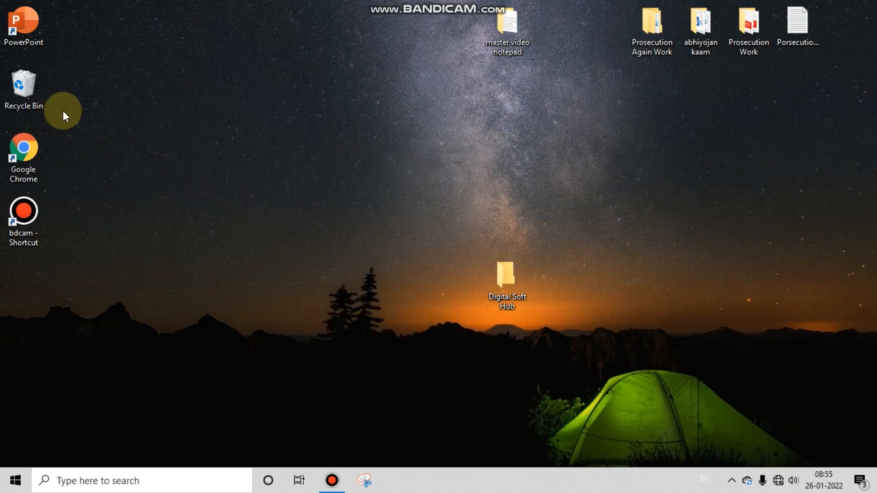
{"action": "double_click", "coordinate": [26, 92]}
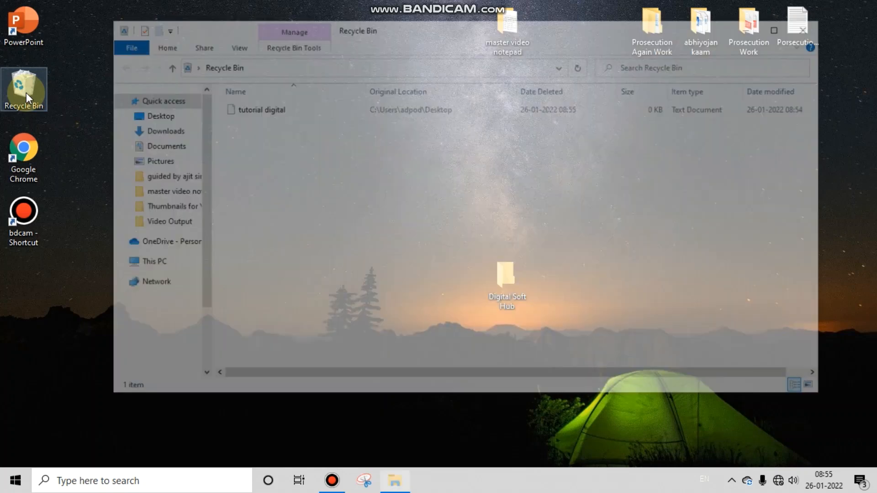
{"action": "left_click", "coordinate": [263, 114]}
{"action": "right_click", "coordinate": [264, 117]}
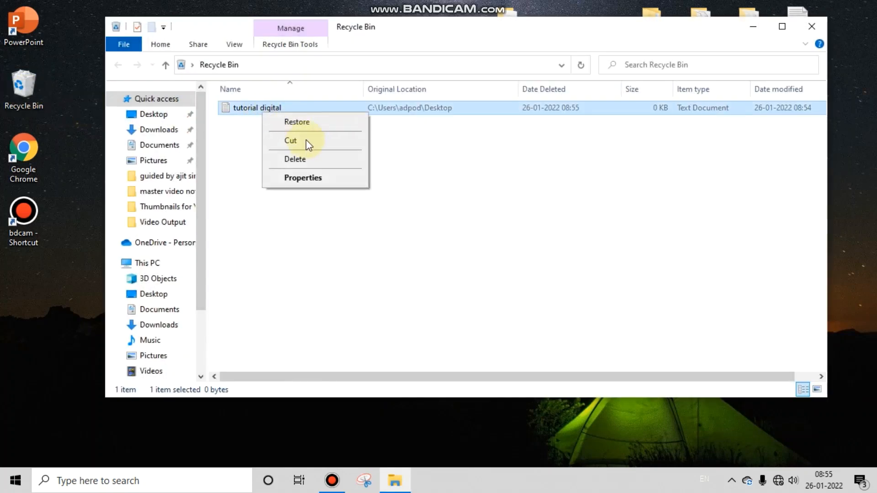
{"action": "left_click", "coordinate": [295, 159]}
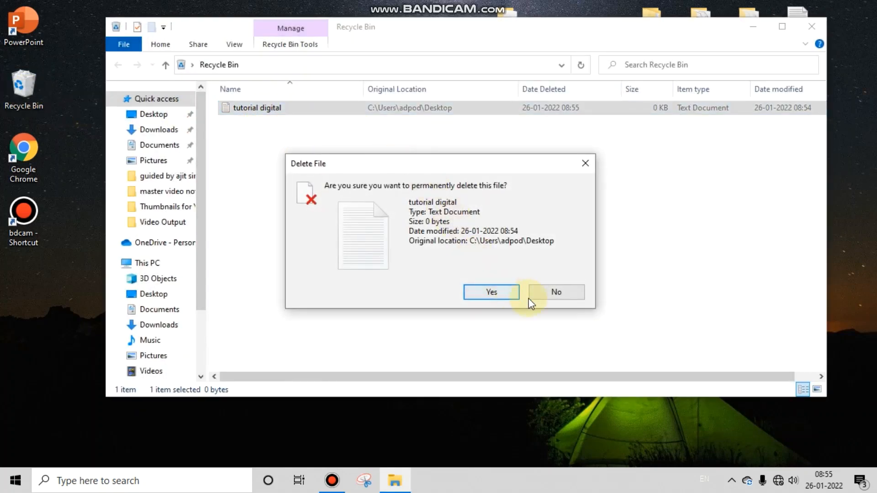
{"action": "left_click", "coordinate": [548, 295]}
Restore the tutorial digital file to the desktop and close the Recycle Bin window
{"action": "right_click", "coordinate": [278, 112]}
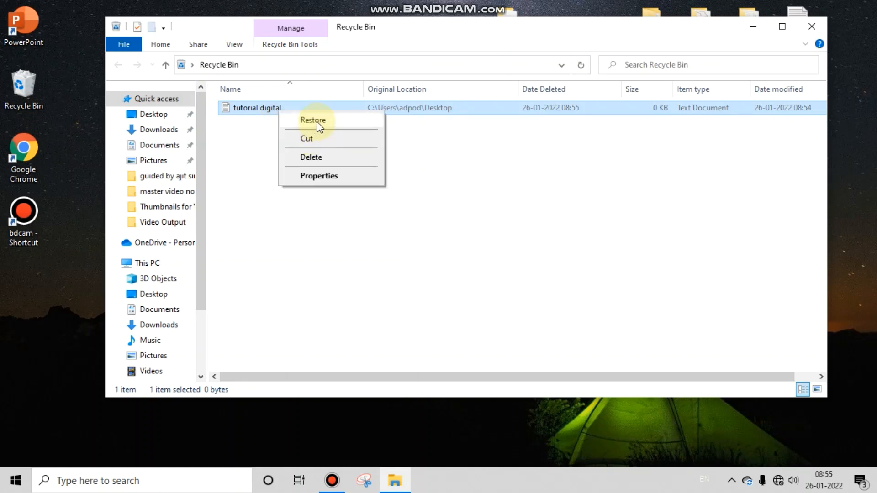
{"action": "left_click", "coordinate": [313, 121]}
{"action": "left_click", "coordinate": [812, 28]}
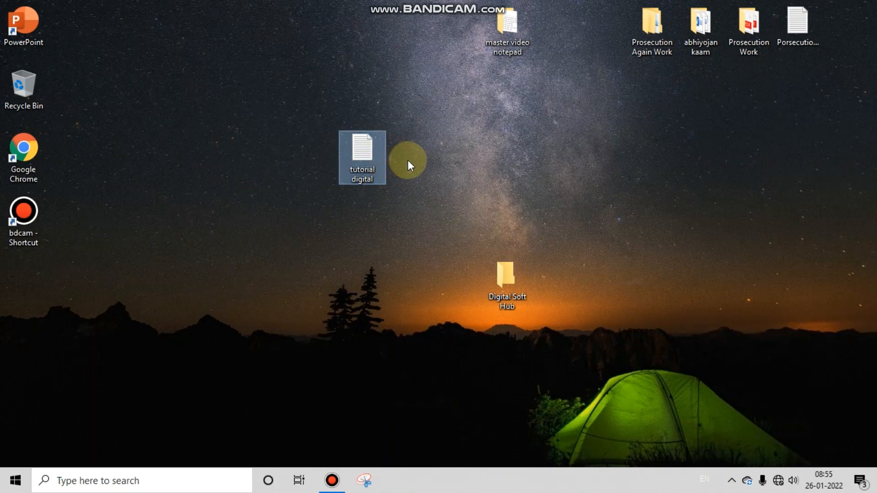
Permanently delete the tutorial digital file from the desktop, bypassing the Recycle Bin
{"action": "key", "text": "shift+Delete"}
{"action": "key", "text": "Return"}
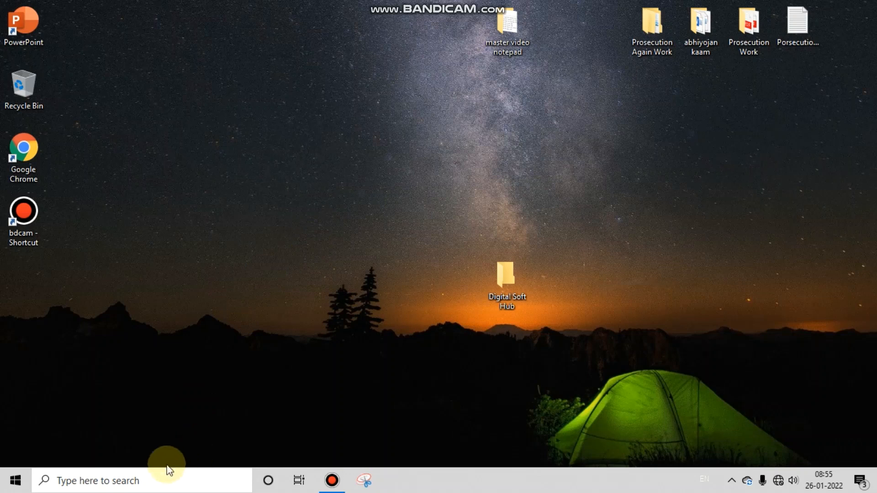
Launch Notepad by searching Windows for notepad, and close the blank window
{"action": "left_click", "coordinate": [142, 477]}
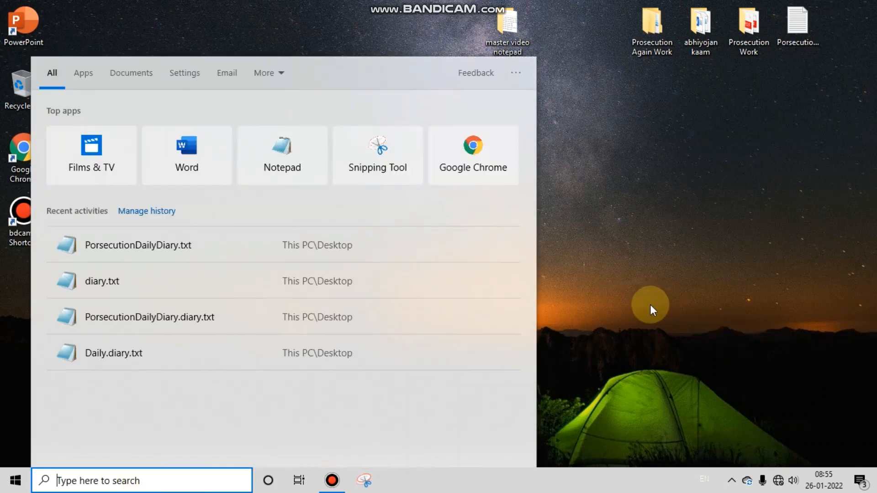
{"action": "left_click", "coordinate": [651, 304]}
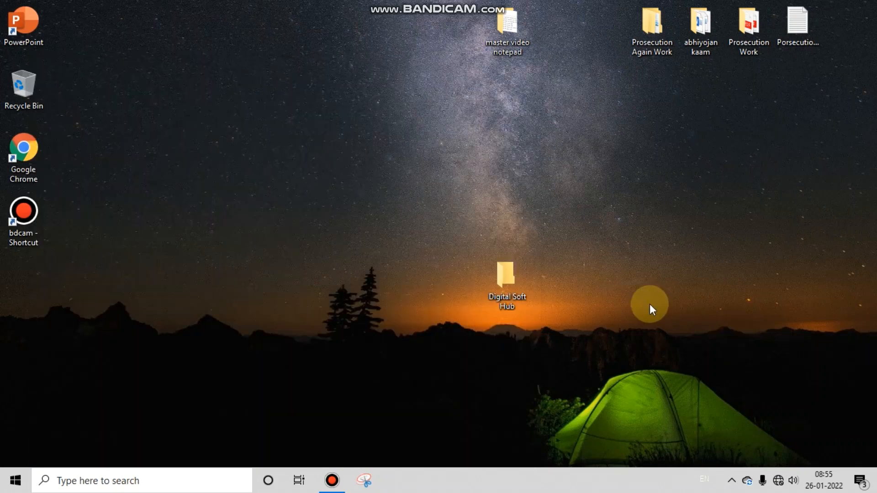
{"action": "key", "text": "super"}
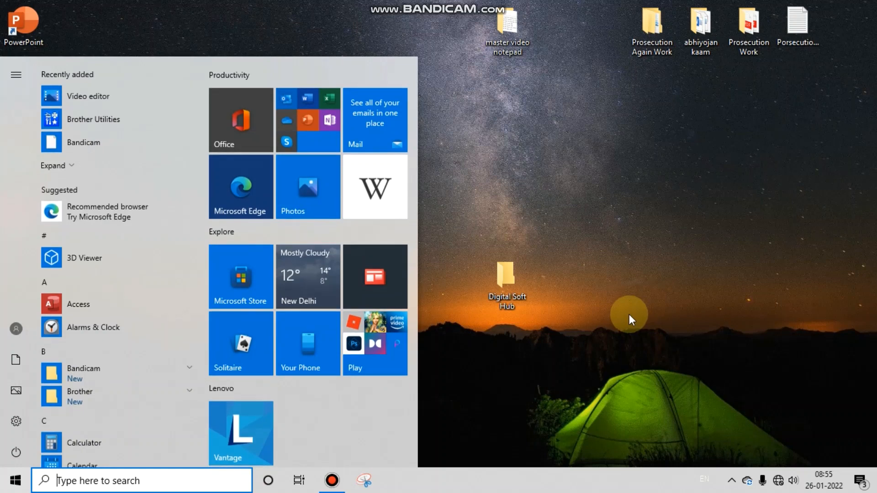
{"action": "type", "text": "no"}
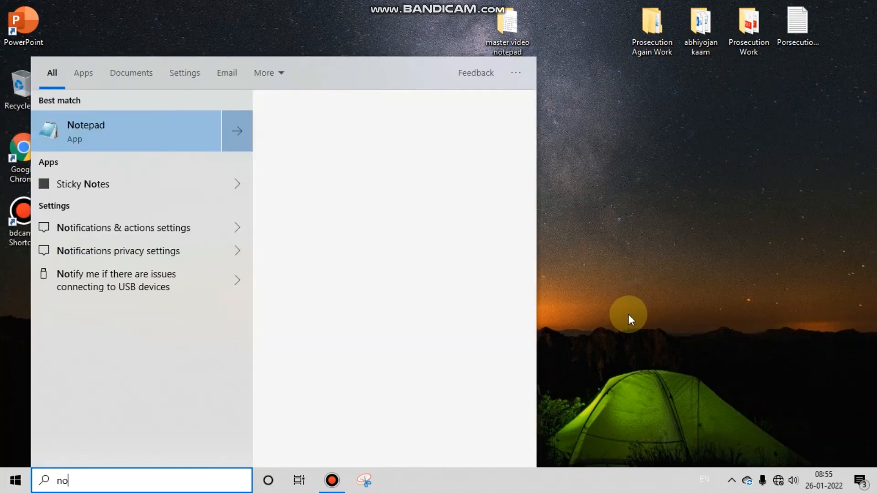
{"action": "type", "text": "tepad"}
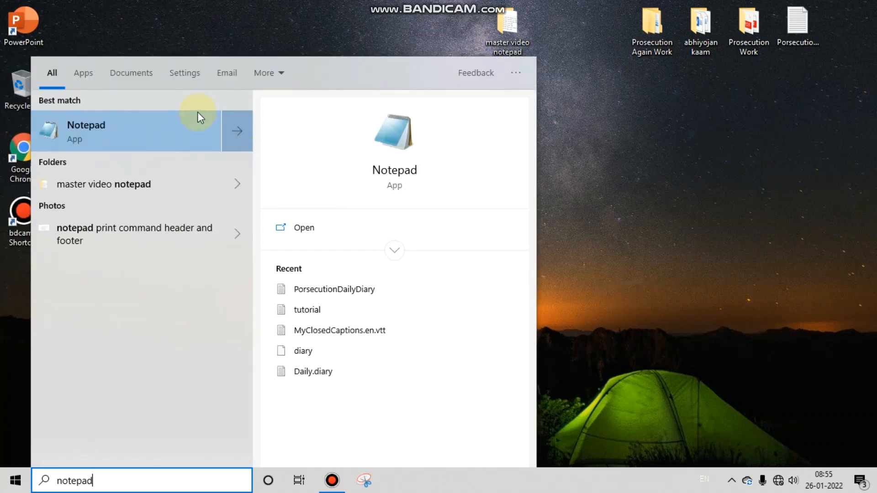
{"action": "left_click", "coordinate": [90, 135]}
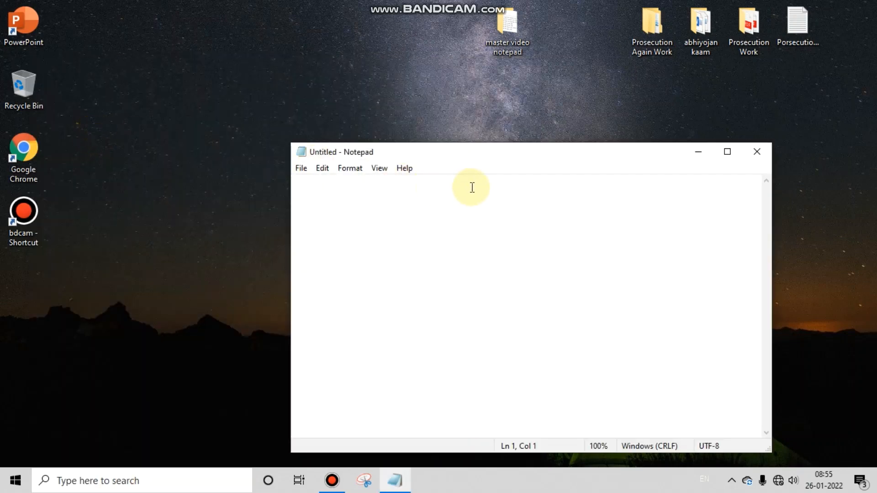
{"action": "left_click", "coordinate": [761, 156]}
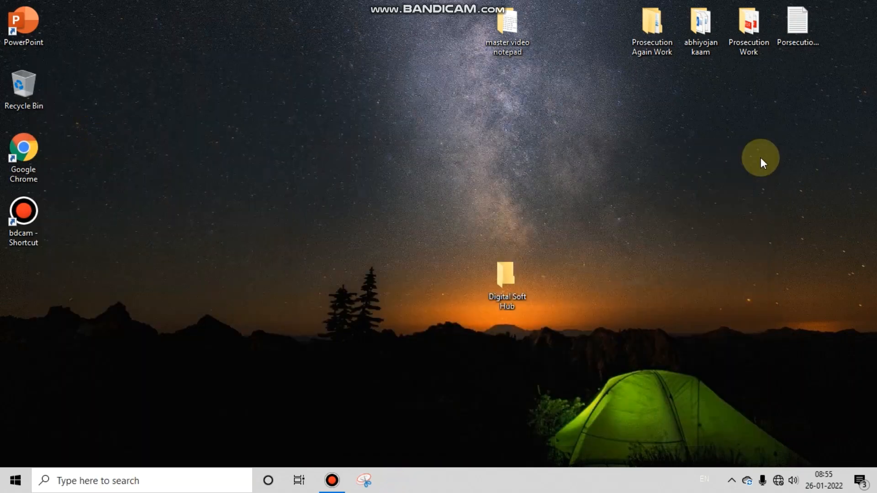
Launch Notepad from the Windows Accessories group of installed apps and maximize its window
{"action": "left_click", "coordinate": [15, 481]}
{"action": "scroll", "coordinate": [153, 201], "scroll_direction": "down", "scroll_amount": 15}
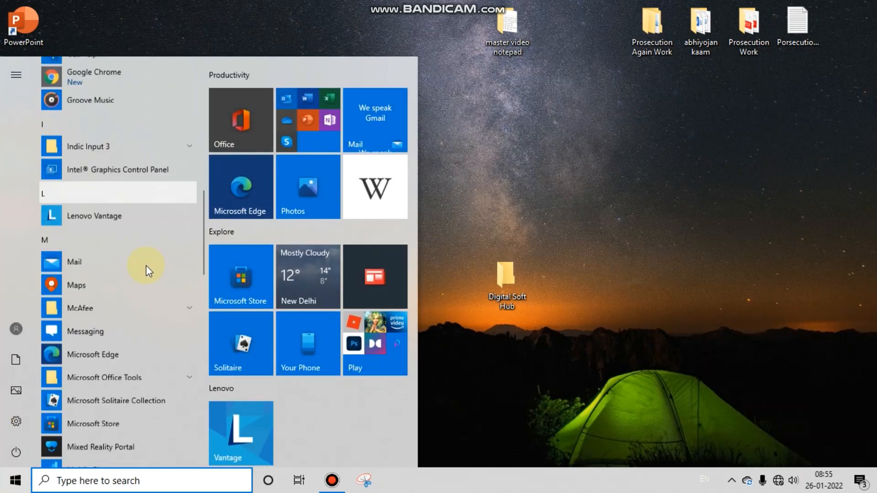
{"action": "scroll", "coordinate": [142, 287], "scroll_direction": "down", "scroll_amount": 5}
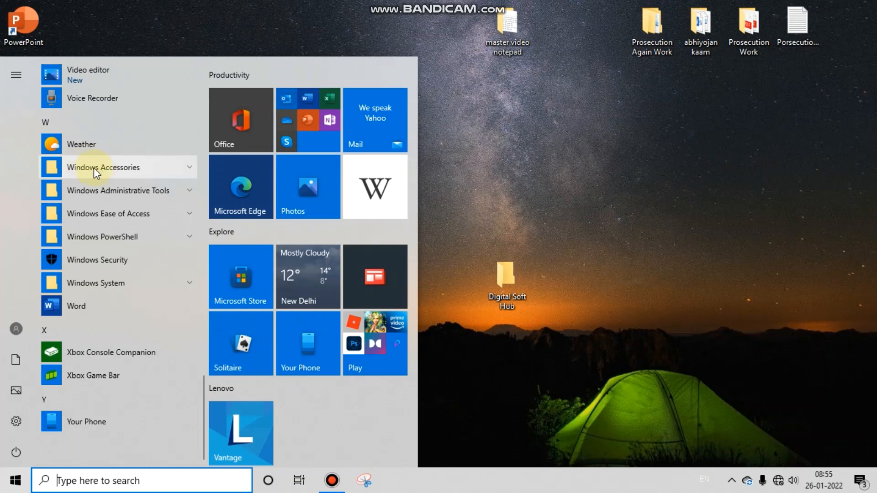
{"action": "left_click", "coordinate": [184, 168]}
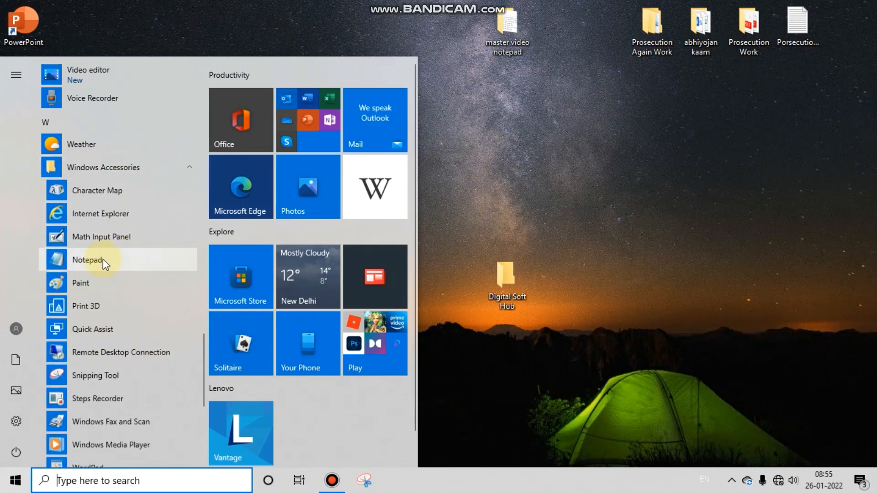
{"action": "left_click", "coordinate": [92, 262]}
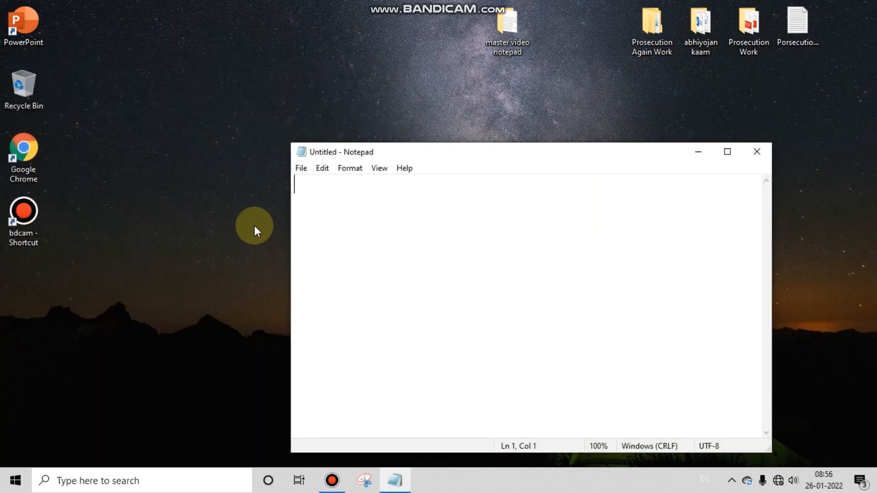
{"action": "left_click", "coordinate": [721, 152]}
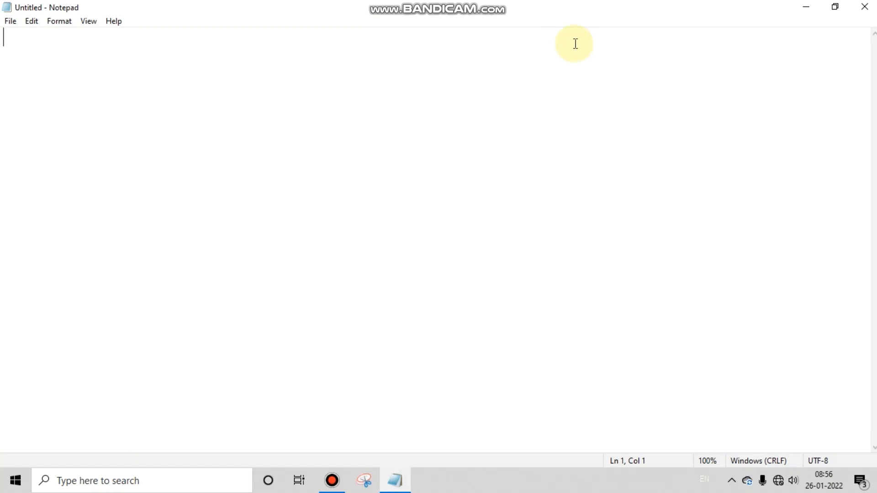
Minimize the Notepad window to the taskbar and bring it back to full screen
{"action": "left_click", "coordinate": [805, 17]}
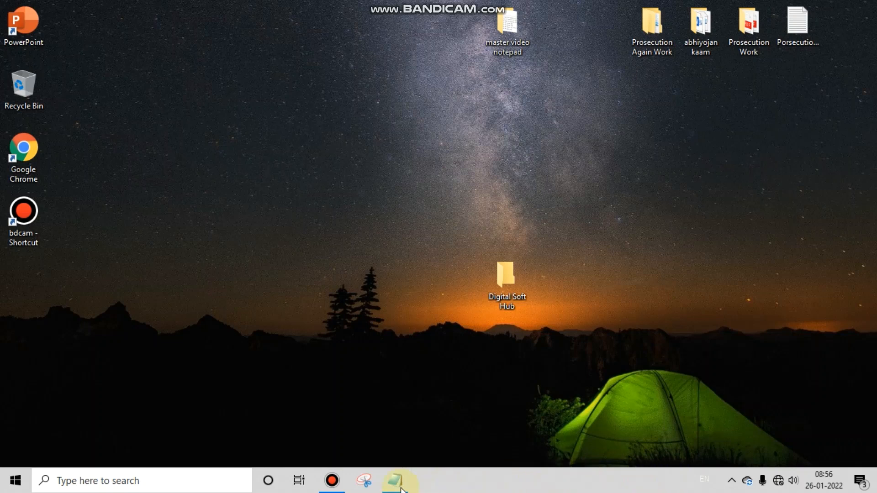
{"action": "mouse_move", "coordinate": [404, 485]}
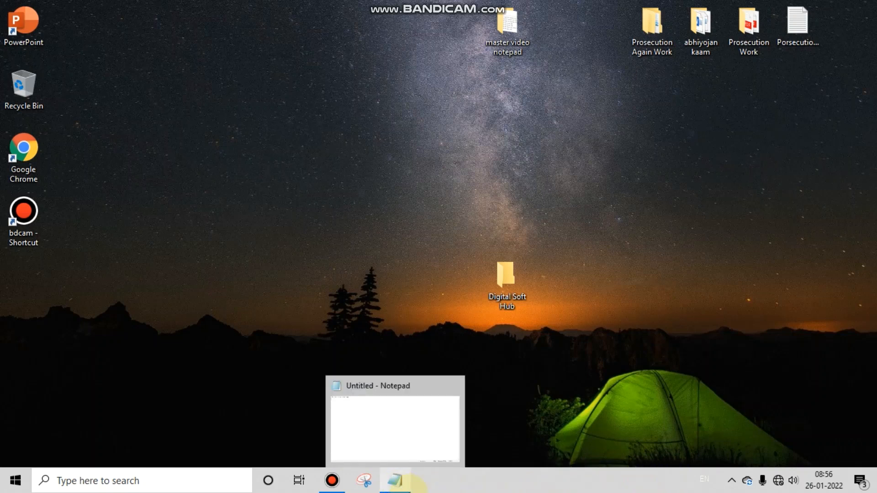
{"action": "left_click", "coordinate": [407, 488]}
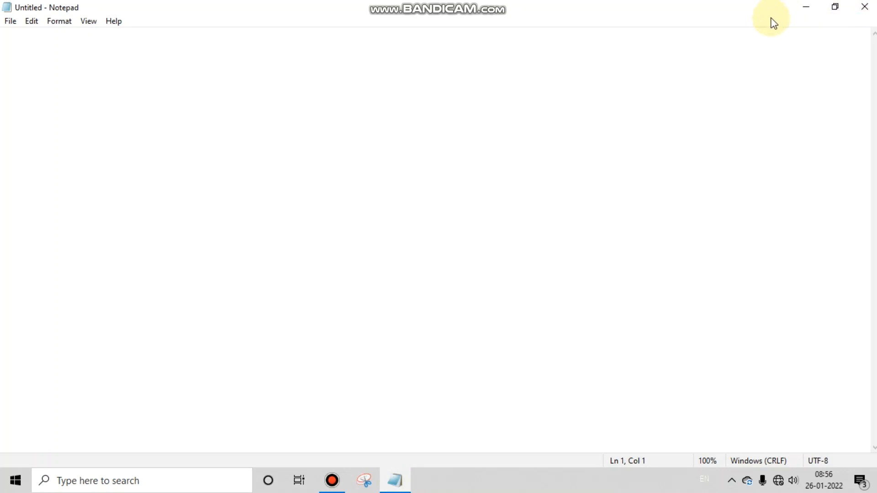
Restore the Notepad window to its smaller size, then resize it by extending its left side outward and adjusting its top edge
{"action": "left_click", "coordinate": [835, 10]}
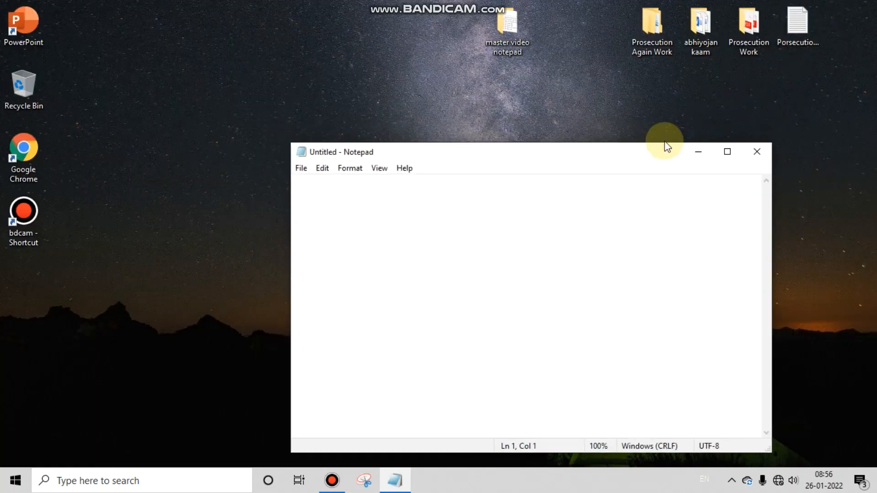
{"action": "left_click_drag", "start_coordinate": [640, 144], "coordinate": [637, 121]}
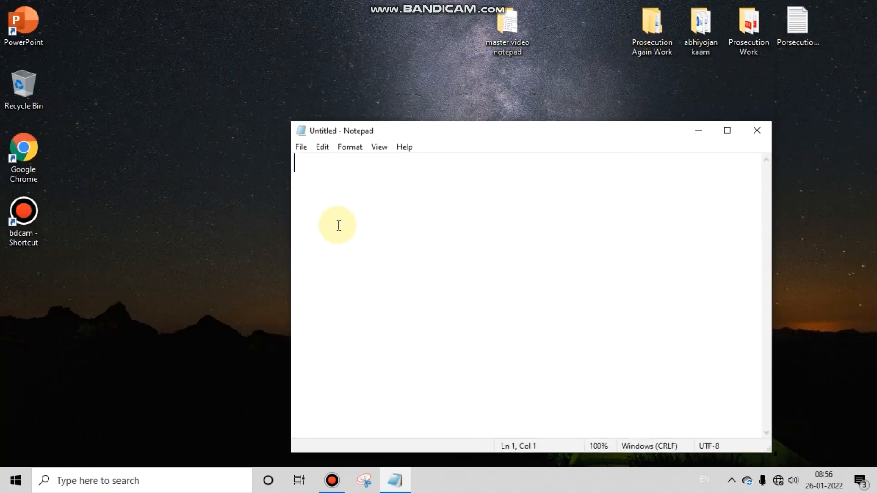
{"action": "left_click_drag", "start_coordinate": [289, 230], "coordinate": [219, 196]}
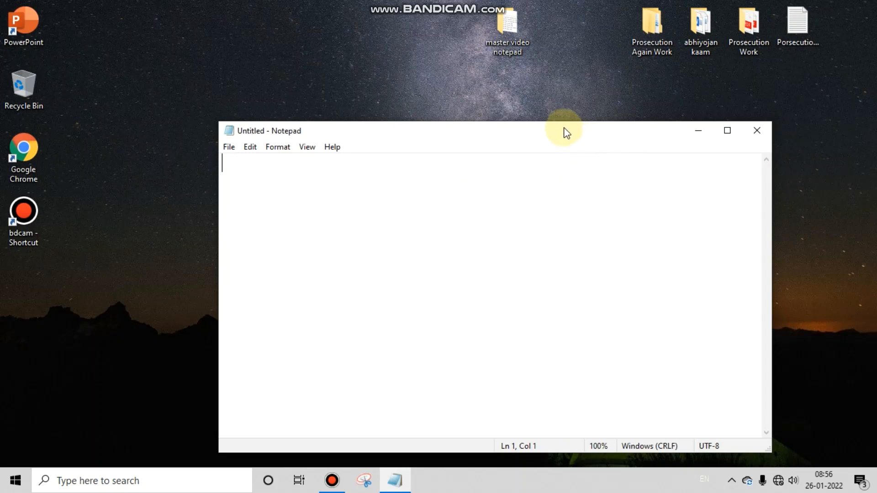
{"action": "left_click_drag", "start_coordinate": [562, 123], "coordinate": [556, 142]}
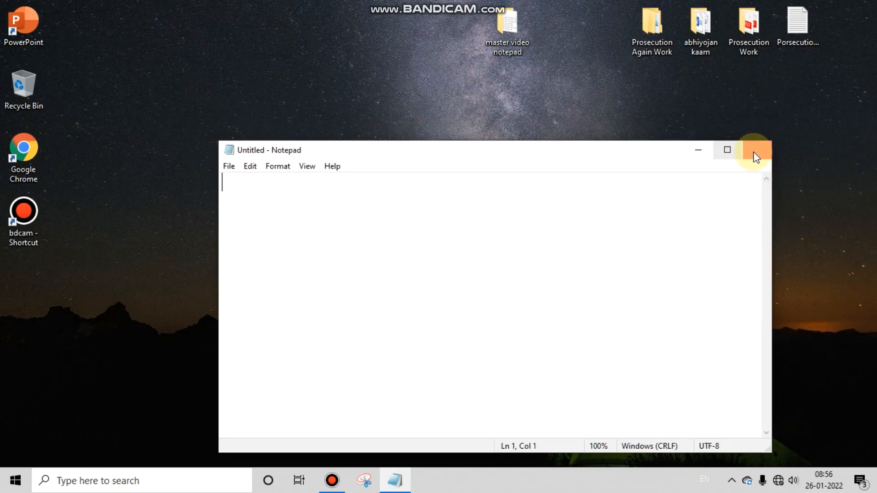
Maximize the blank Notepad window and close it
{"action": "left_click", "coordinate": [727, 151]}
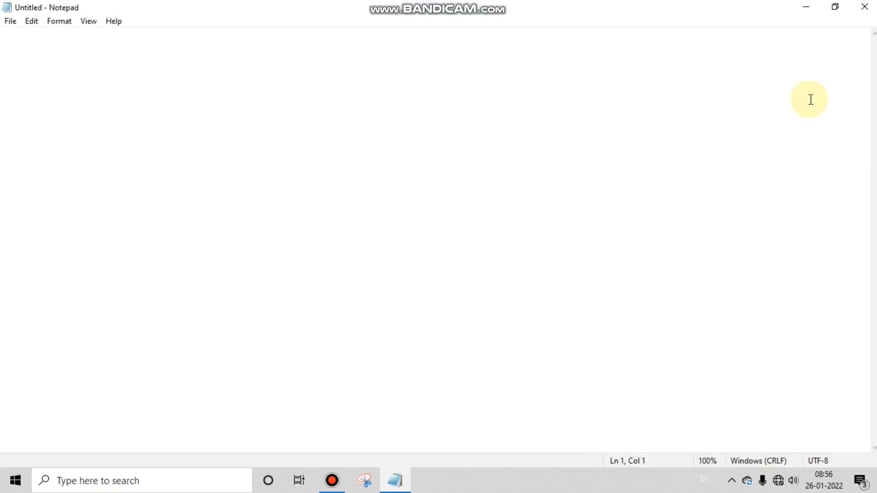
{"action": "left_click", "coordinate": [866, 10]}
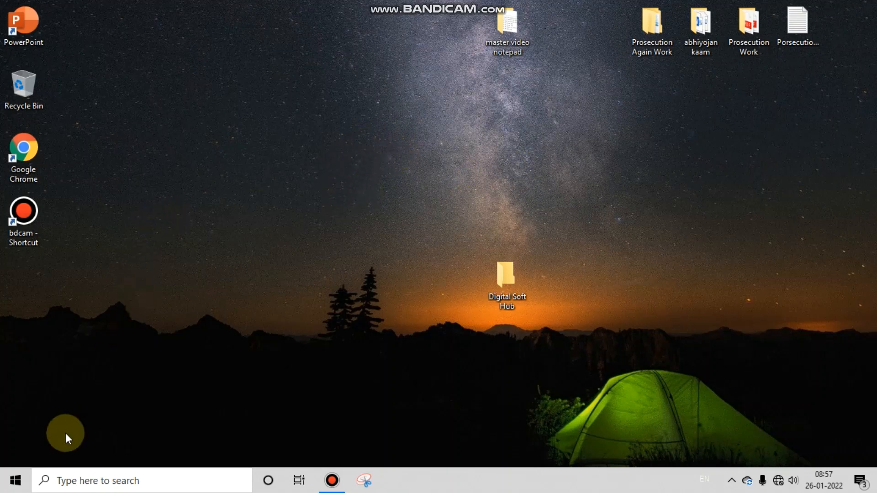
Launch Notepad by searching Windows for note and maximize its window
{"action": "key", "text": "super"}
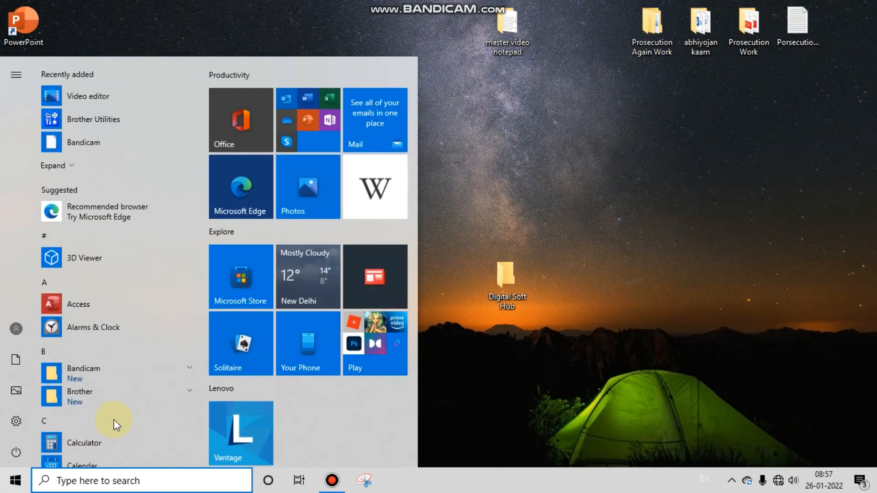
{"action": "type", "text": "note"}
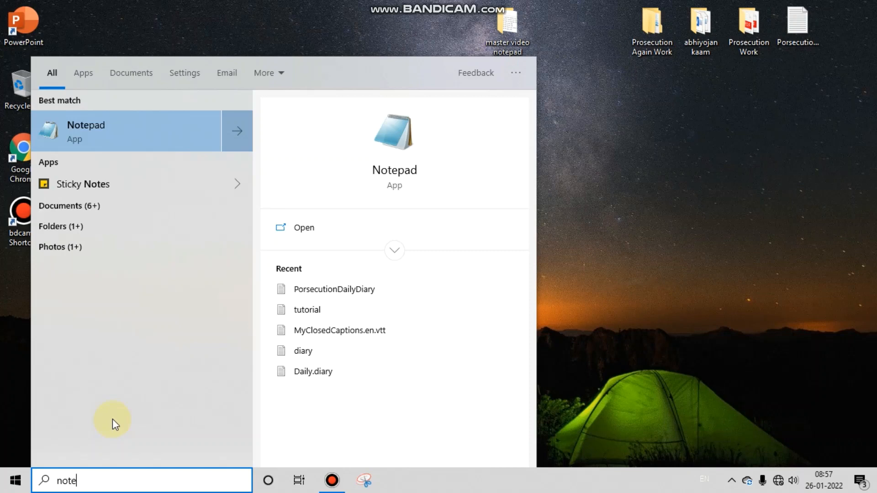
{"action": "left_click", "coordinate": [114, 128]}
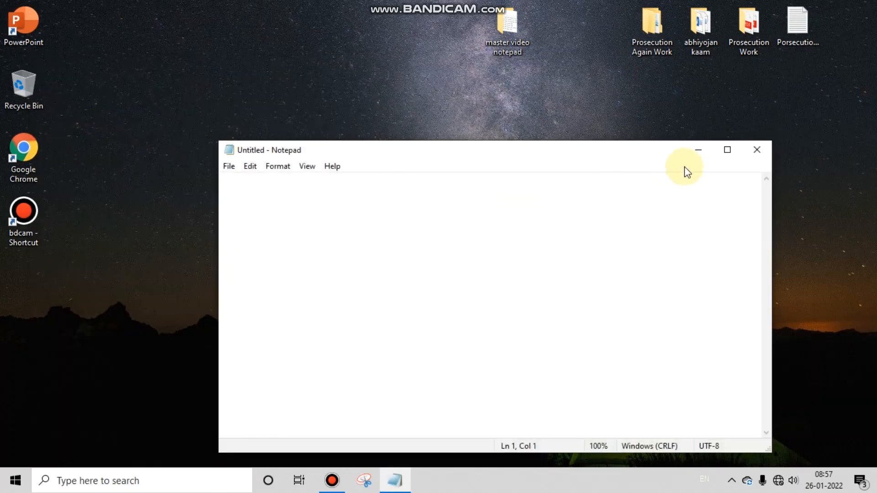
{"action": "left_click", "coordinate": [726, 150]}
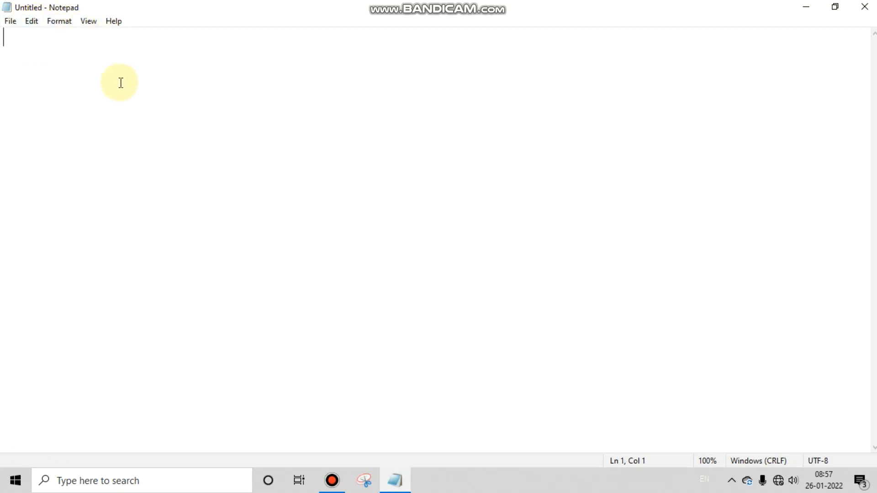
Write the opening sentence "Our world is a wonderful place with many beautiful places to visit." in the blank document
{"action": "type", "text": "O"}
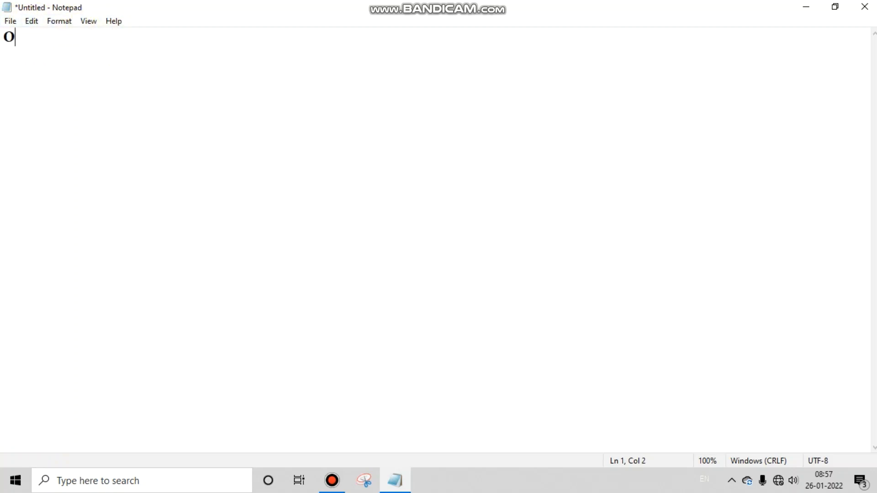
{"action": "type", "text": "ur world is a so"}
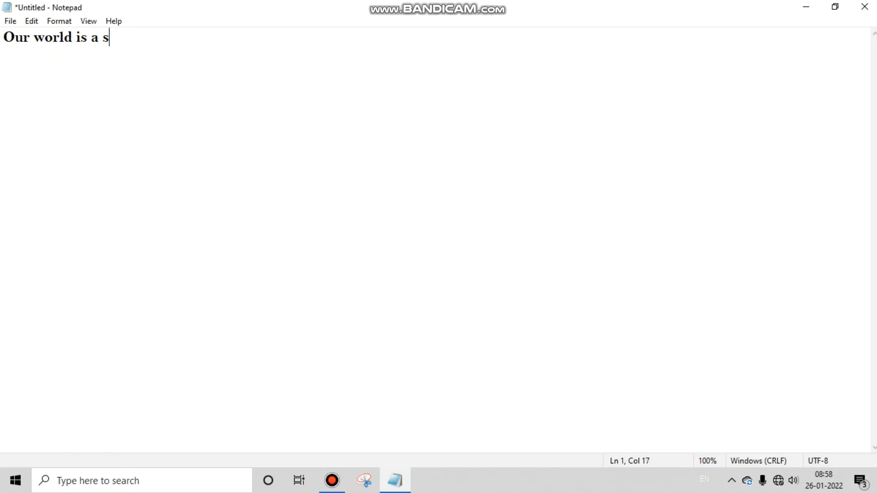
{"action": "key", "text": "BackSpace"}
{"action": "key", "text": "BackSpace"}
{"action": "type", "text": "wonderfu"}
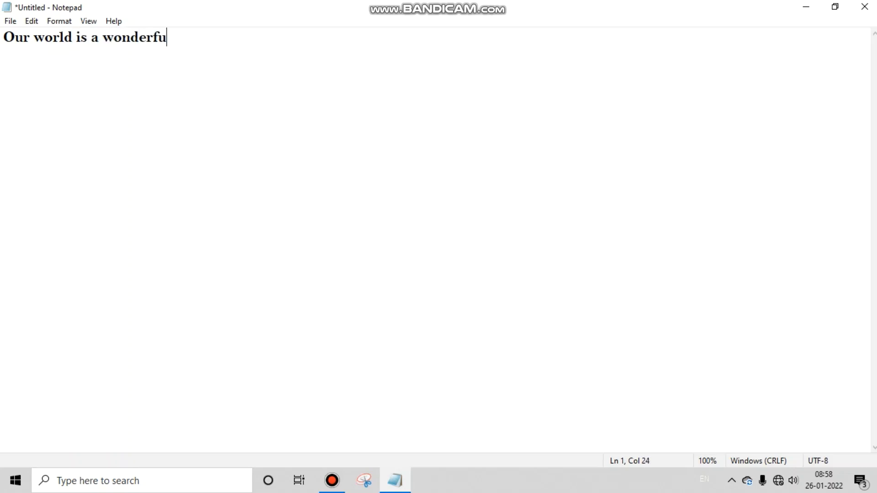
{"action": "type", "text": "l place with man"}
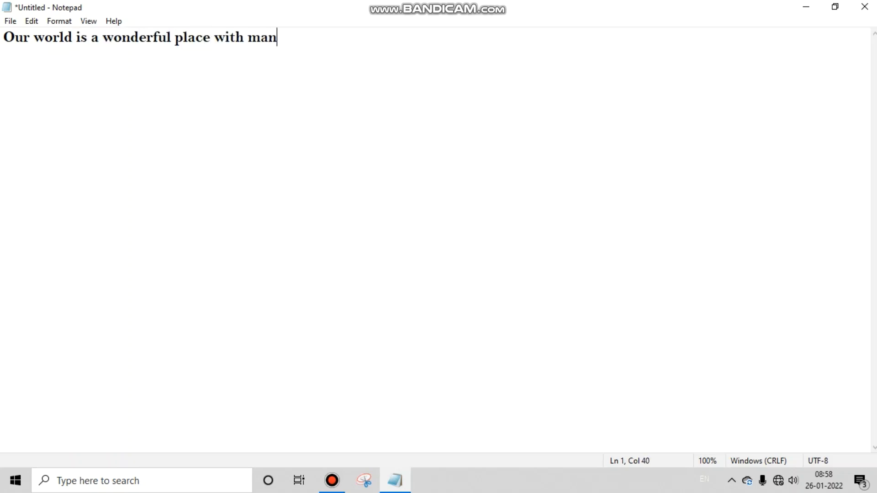
{"action": "type", "text": "y beautiful"}
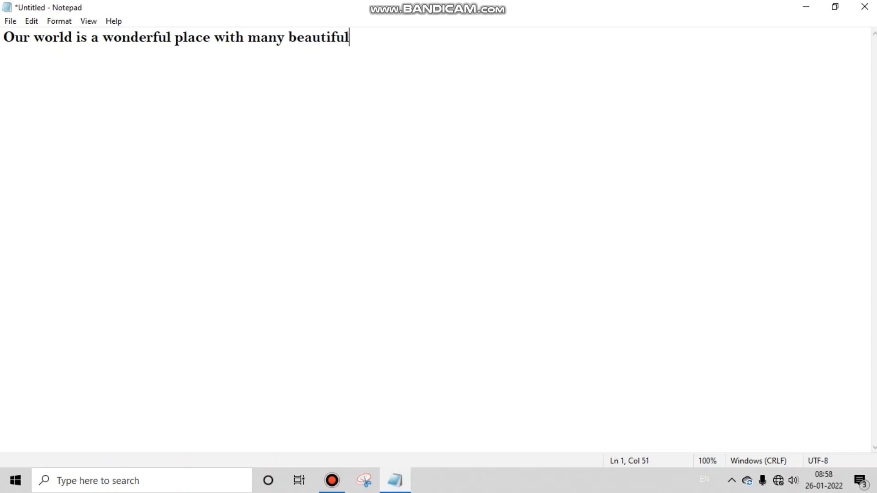
{"action": "type", "text": " places to visi"}
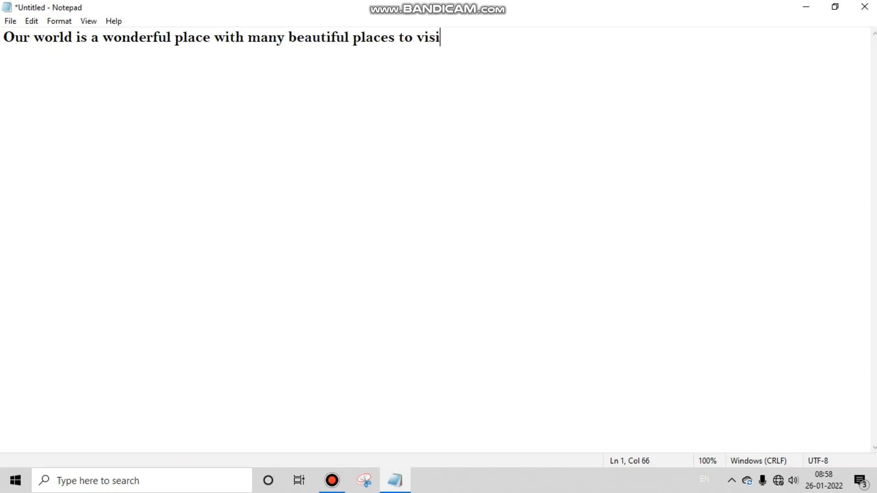
{"action": "type", "text": "t. Some of the"}
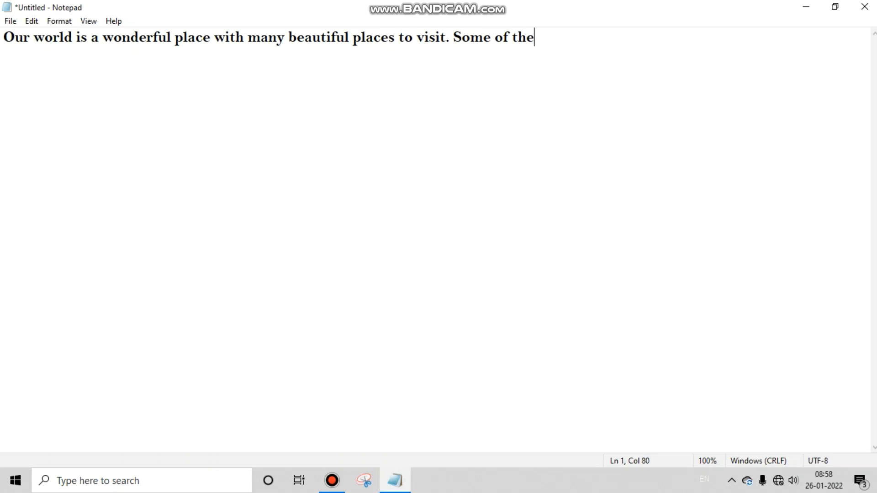
Complete the sentence "Some of these places are natural like grand canyon in the united states of america and the niagara falls in canada"
{"action": "type", "text": "se places are na"}
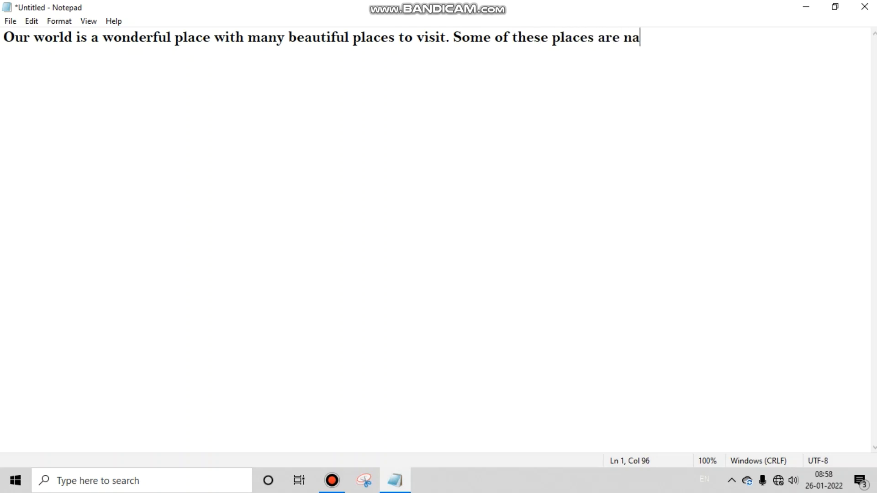
{"action": "type", "text": "tural like grand cn"}
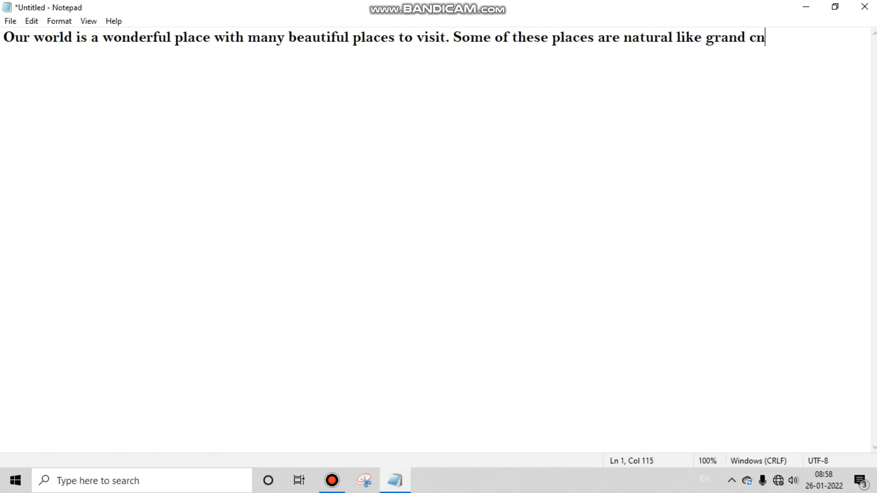
{"action": "key", "text": "BackSpace"}
{"action": "type", "text": "anyon"}
{"action": "type", "text": " in the unite"}
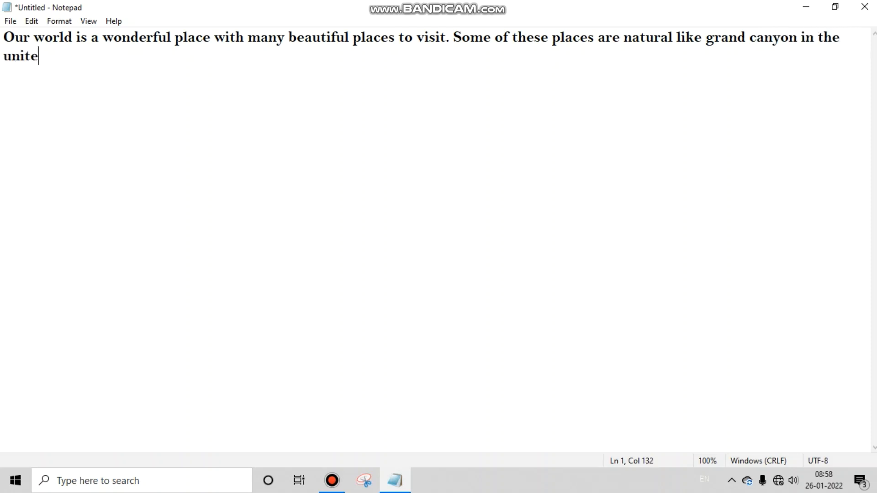
{"action": "type", "text": "d states of "}
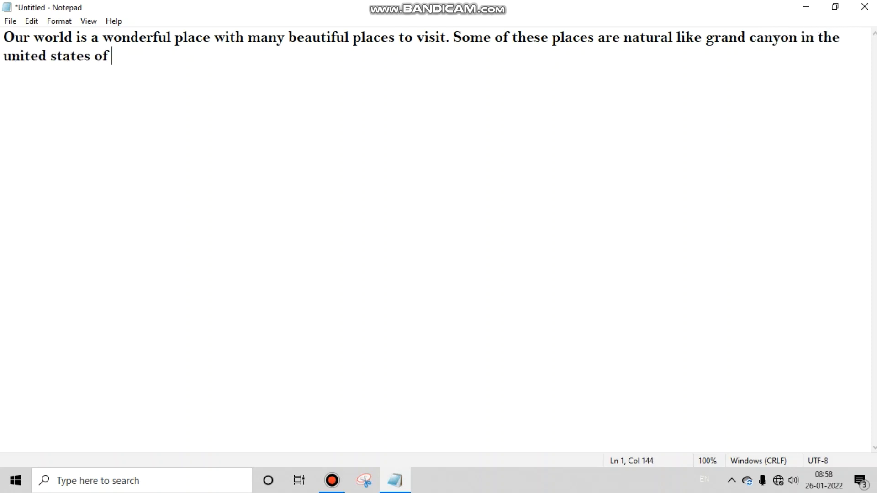
{"action": "type", "text": "america and the niga"}
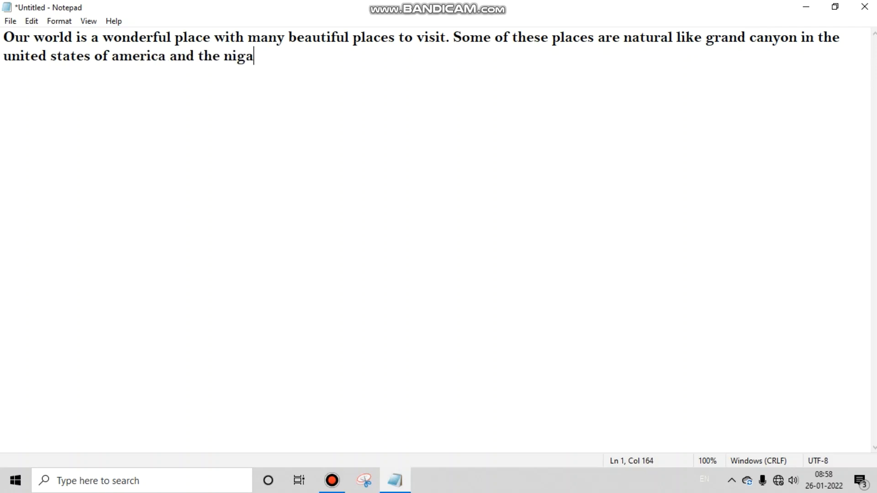
{"action": "key", "text": "BackSpace"}
{"action": "key", "text": "BackSpace"}
{"action": "type", "text": "agara falls in c"}
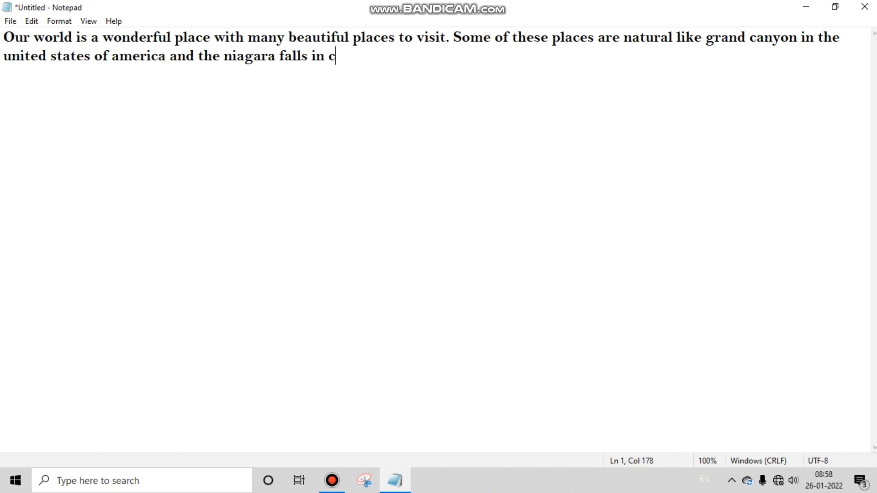
{"action": "type", "text": "anada"}
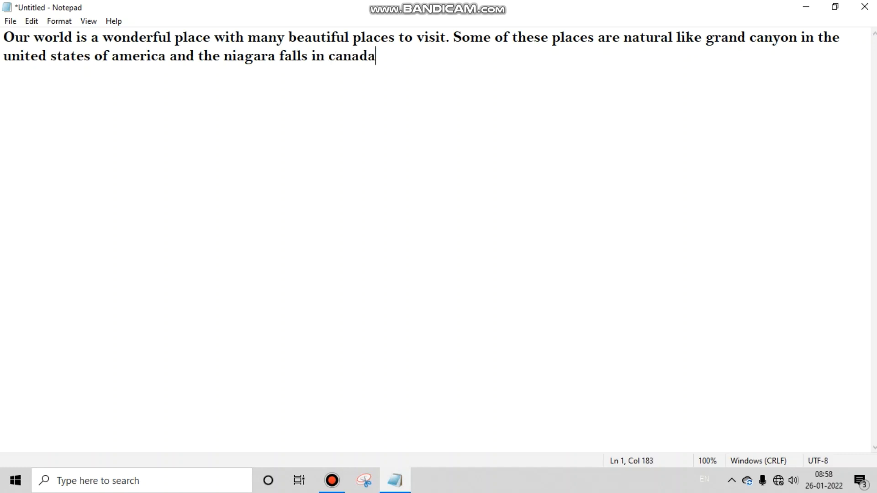
Add "People from all over the world keep visiting these places and they are called as tourist spots." and place the cursor at the text's start
{"action": "type", "text": ". Pepople from all over the owr"}
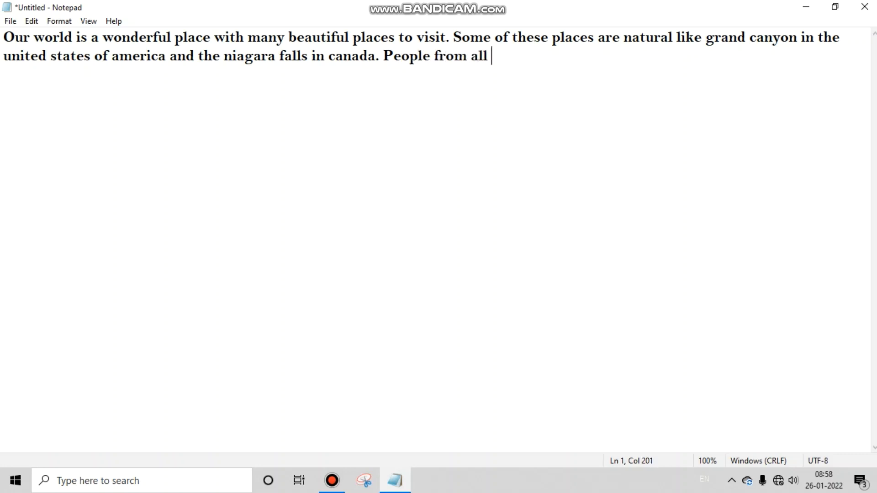
{"action": "key", "text": "BackSpace"}
{"action": "key", "text": "BackSpace"}
{"action": "key", "text": "BackSpace"}
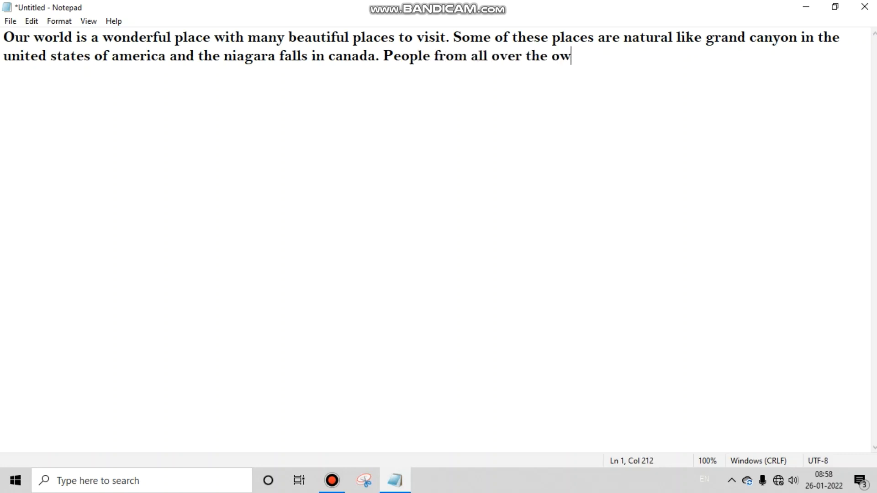
{"action": "type", "text": "world keep ke"}
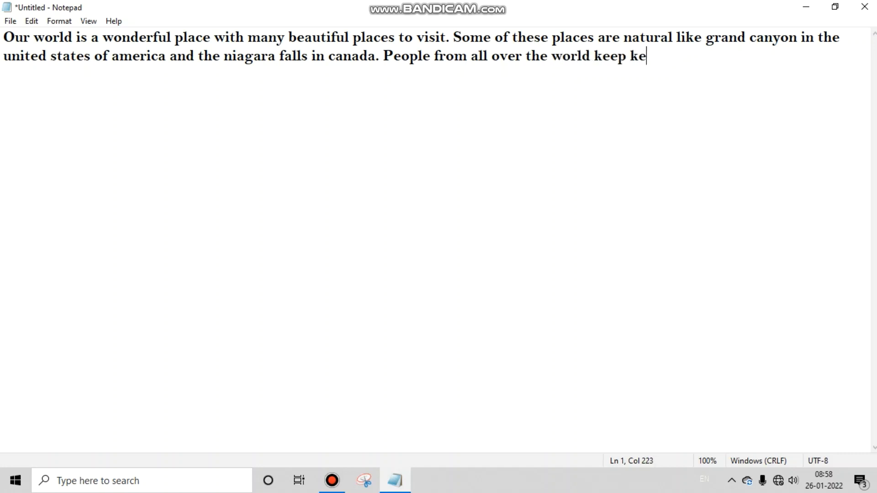
{"action": "key", "text": "BackSpace"}
{"action": "key", "text": "BackSpace"}
{"action": "type", "text": "visting"}
{"action": "key", "text": "BackSpace"}
{"action": "key", "text": "BackSpace"}
{"action": "key", "text": "BackSpace"}
{"action": "key", "text": "BackSpace"}
{"action": "type", "text": "iting these pla"}
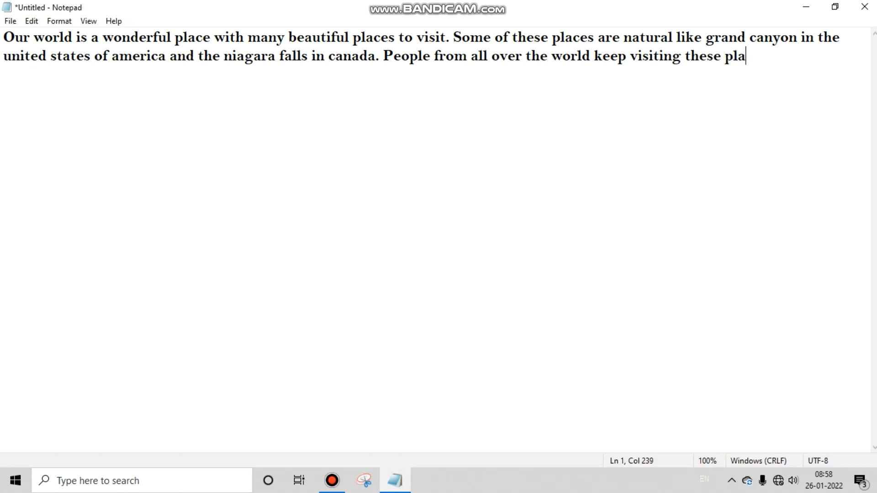
{"action": "type", "text": "ces and they ar"}
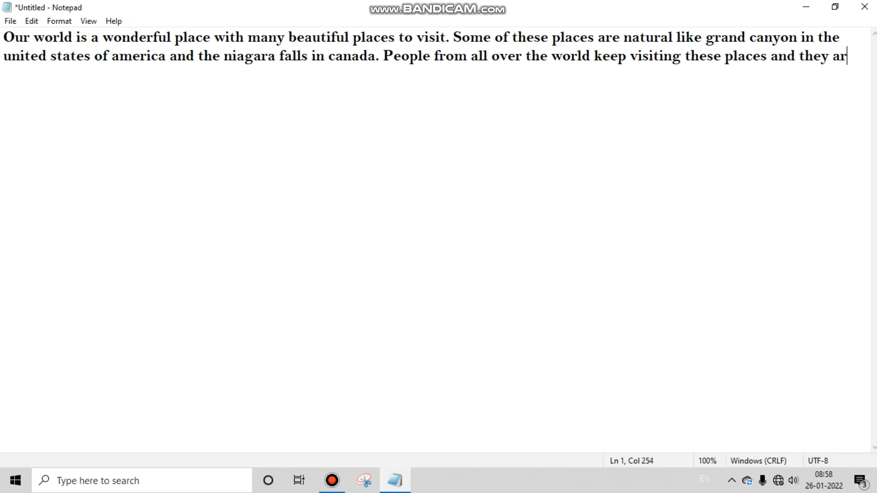
{"action": "type", "text": "e called as "}
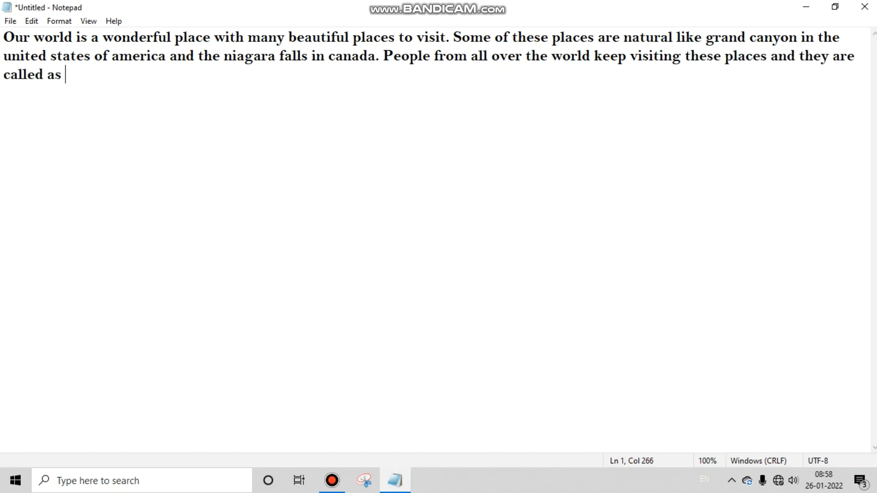
{"action": "type", "text": "tourist spo"}
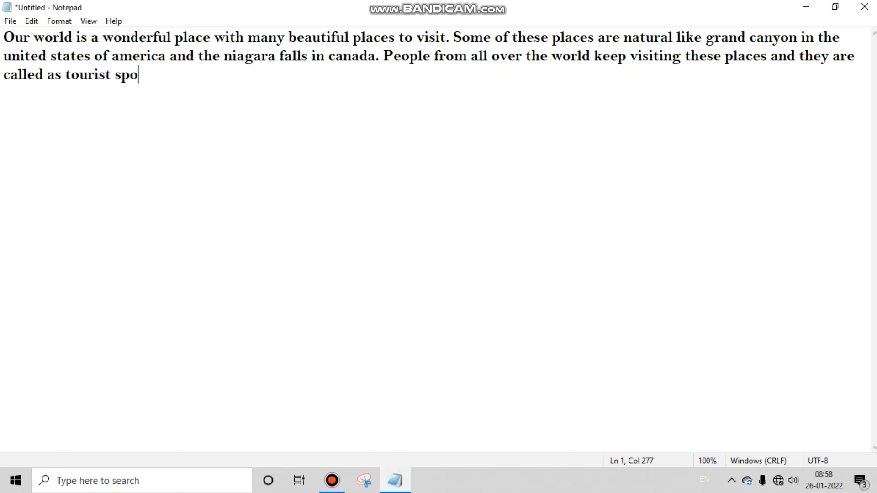
{"action": "type", "text": "ts."}
{"action": "left_click", "coordinate": [5, 34]}
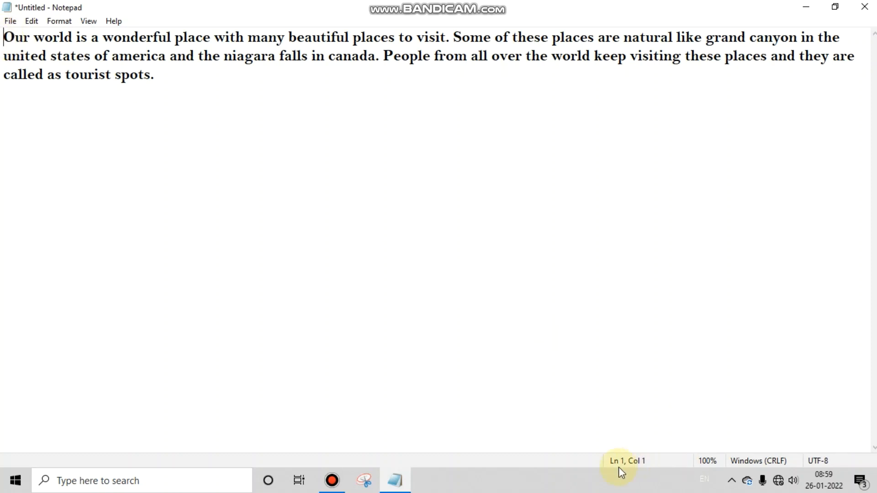
Place the cursor at various words across the paragraph's three displayed lines and examine the line and column indicator
{"action": "left_click", "coordinate": [15, 38]}
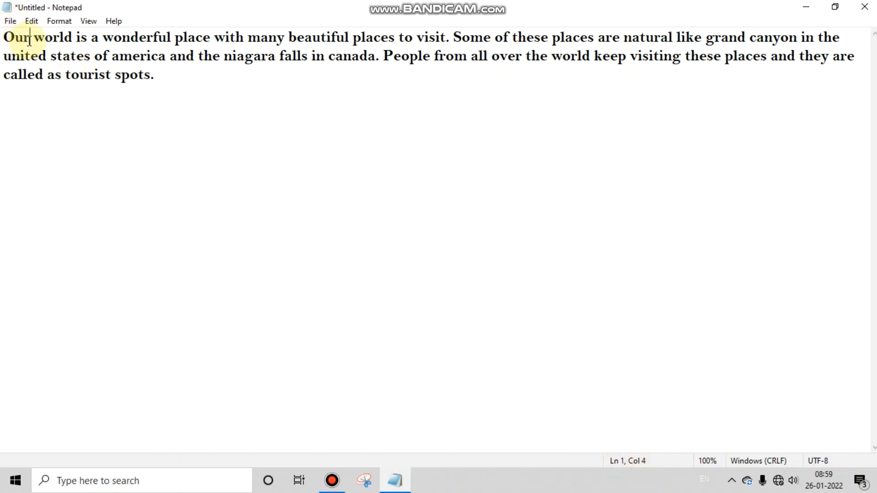
{"action": "left_click", "coordinate": [47, 77]}
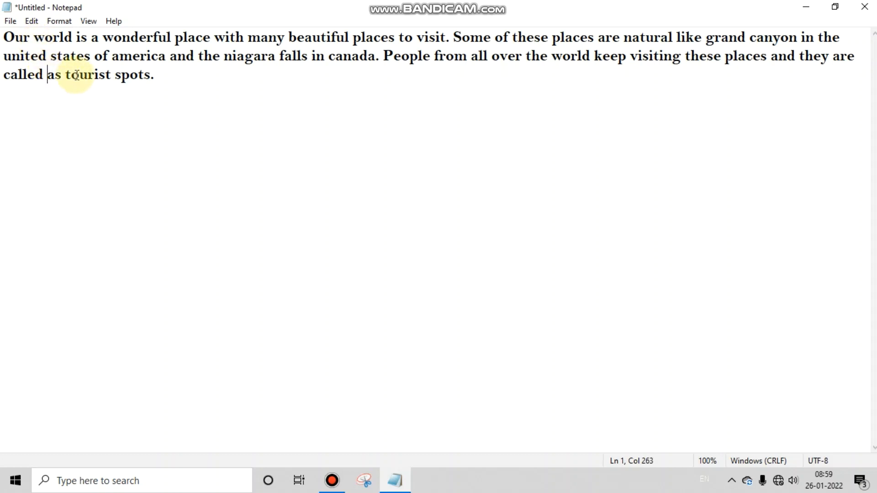
{"action": "left_click", "coordinate": [115, 74]}
{"action": "left_click", "coordinate": [120, 74]}
{"action": "left_click", "coordinate": [186, 38]}
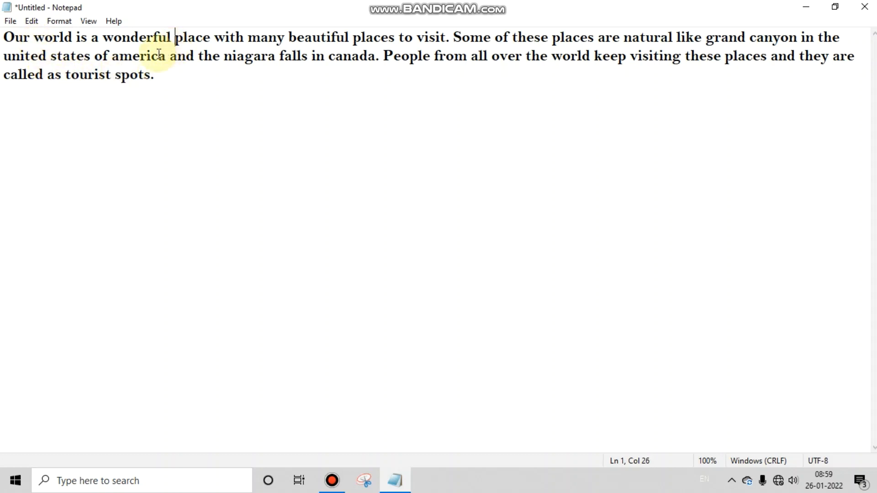
{"action": "left_click", "coordinate": [84, 56]}
{"action": "left_click", "coordinate": [39, 58]}
{"action": "left_click", "coordinate": [43, 76]}
{"action": "left_click", "coordinate": [66, 75]}
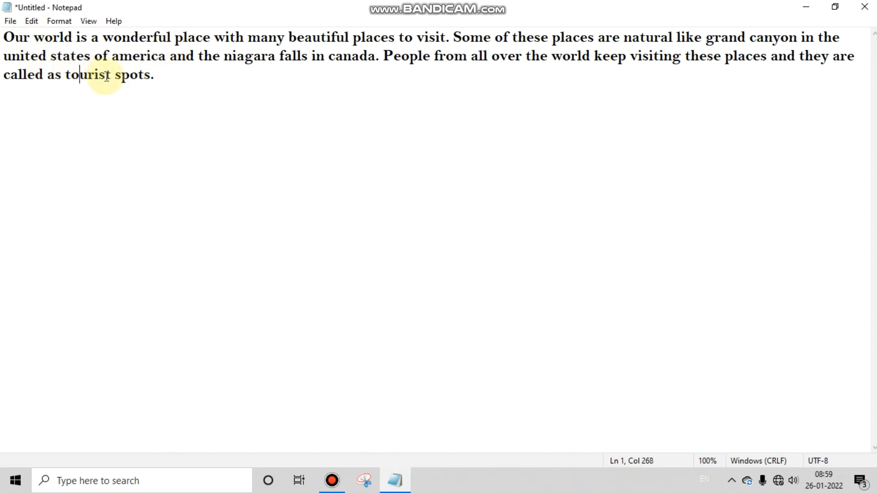
{"action": "left_click", "coordinate": [132, 77]}
{"action": "left_click", "coordinate": [103, 38]}
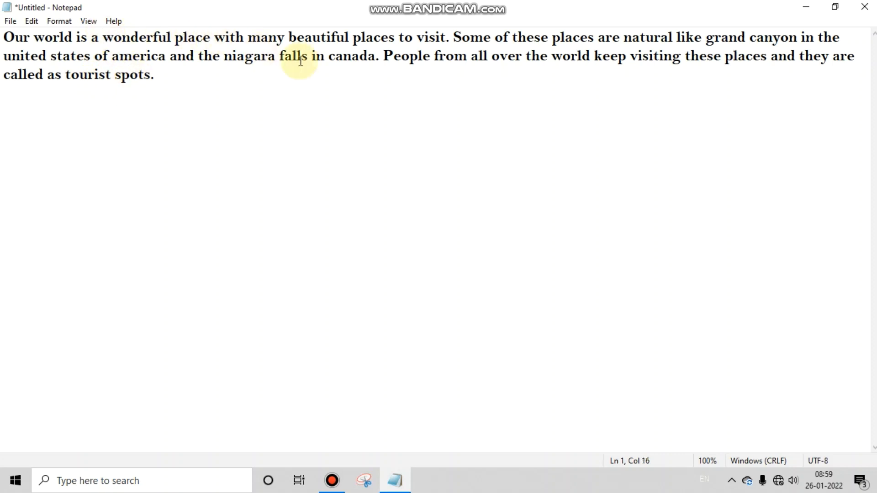
{"action": "left_click", "coordinate": [327, 57]}
{"action": "left_click", "coordinate": [429, 59]}
{"action": "left_click", "coordinate": [488, 59]}
{"action": "left_click", "coordinate": [548, 58]}
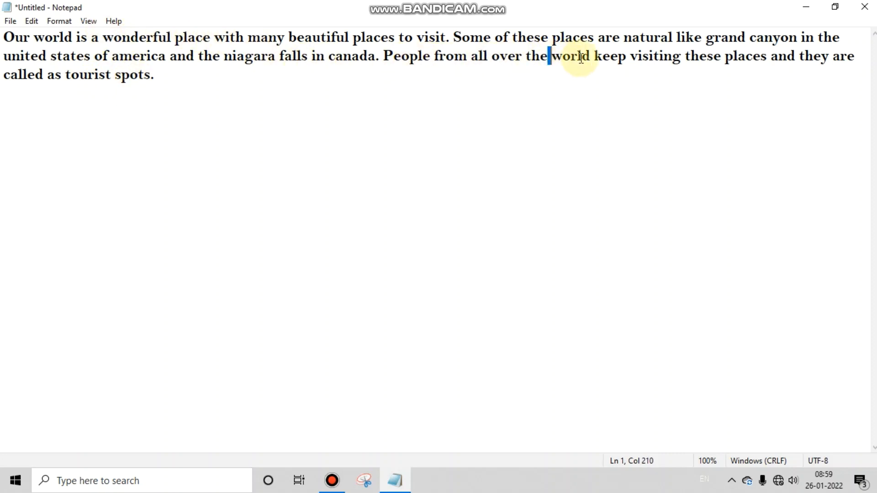
{"action": "left_click", "coordinate": [582, 58]}
{"action": "left_click", "coordinate": [611, 57]}
Leave a blank line after the paragraph, add "dfds" and "ddff" on separate lines, and move two lines below them
{"action": "left_click", "coordinate": [177, 90]}
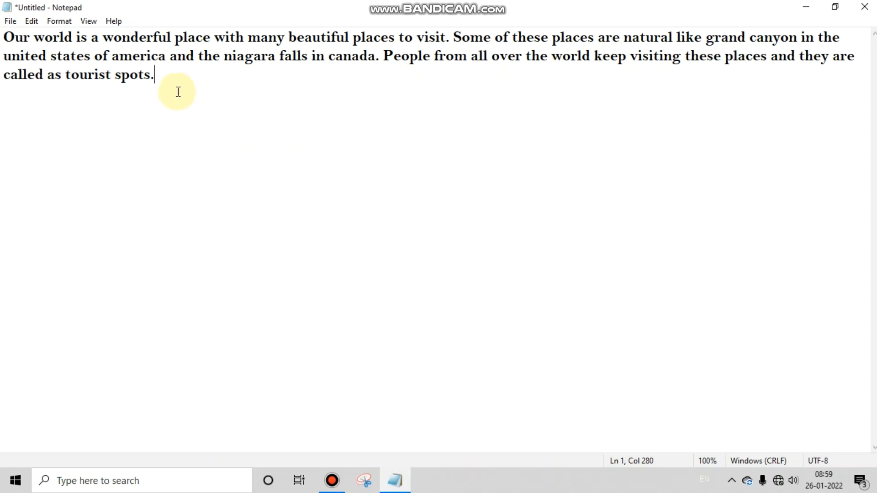
{"action": "key", "text": "Return"}
{"action": "key", "text": "Return"}
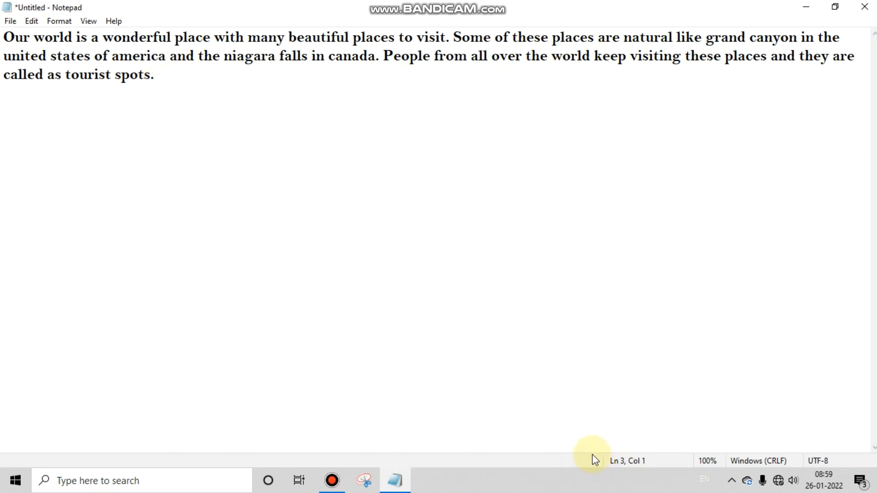
{"action": "type", "text": "dfds"}
{"action": "key", "text": "Return"}
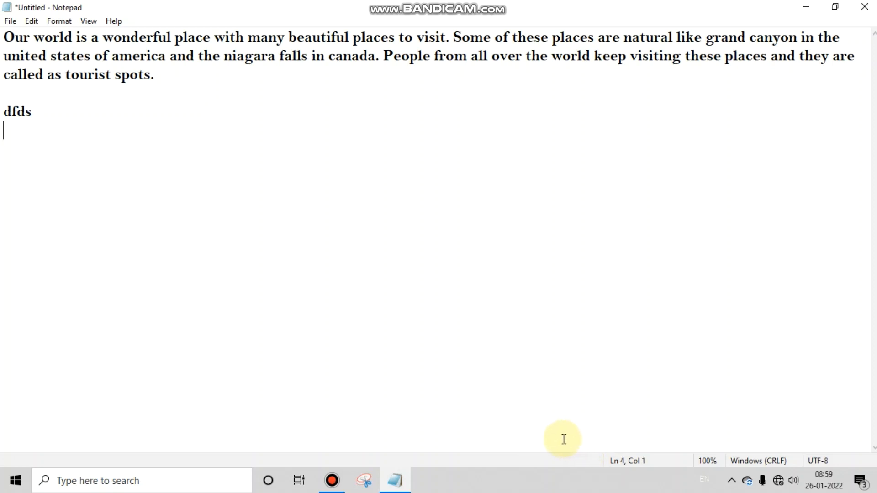
{"action": "type", "text": "ddff"}
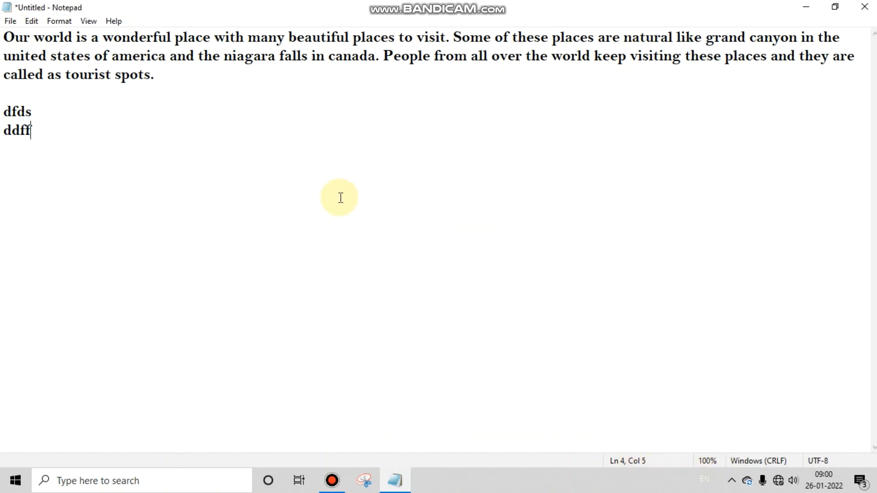
{"action": "key", "text": "Return"}
{"action": "key", "text": "Return"}
Zoom the text in to 130% and out to 80%
{"action": "key", "text": "ctrl+plus"}
{"action": "key", "text": "ctrl+plus"}
{"action": "key", "text": "ctrl+plus"}
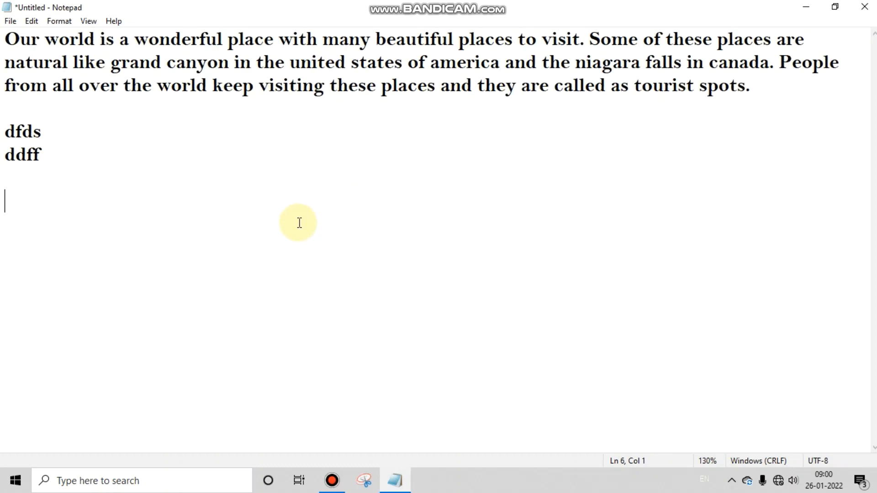
{"action": "key", "text": "ctrl+minus"}
{"action": "key", "text": "ctrl+minus"}
{"action": "key", "text": "ctrl+minus"}
{"action": "key", "text": "ctrl+minus"}
{"action": "key", "text": "ctrl+minus"}
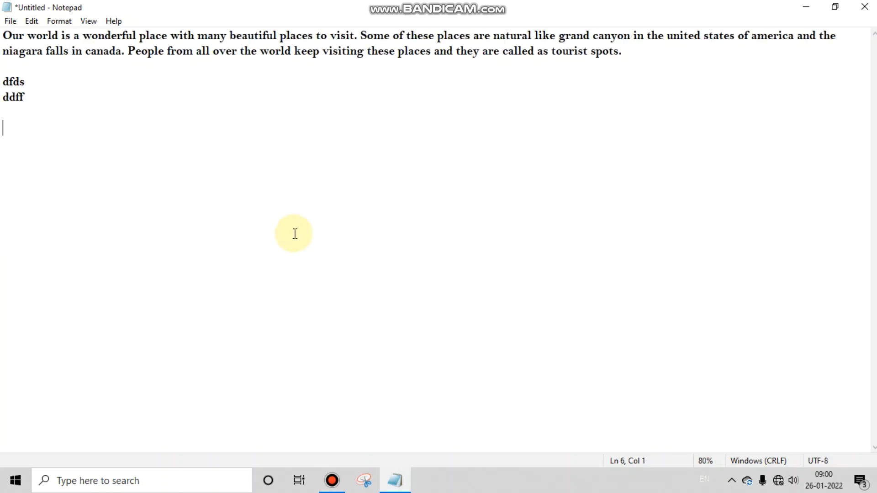
Zoom the text in to 110% and back out to 90%
{"action": "key", "text": "ctrl+plus"}
{"action": "key", "text": "ctrl+plus"}
{"action": "key", "text": "ctrl+plus"}
{"action": "key", "text": "ctrl+minus"}
{"action": "key", "text": "ctrl+plus"}
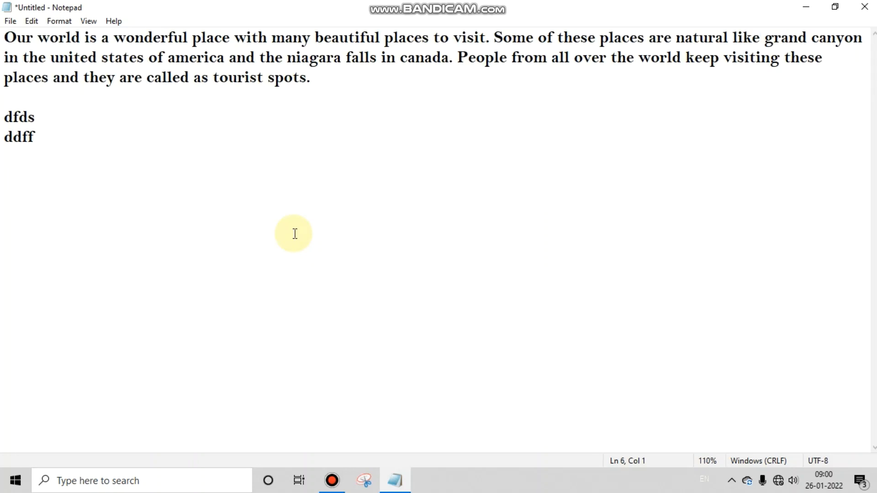
{"action": "key", "text": "ctrl+minus"}
{"action": "key", "text": "ctrl+minus"}
{"action": "key", "text": "ctrl+minus"}
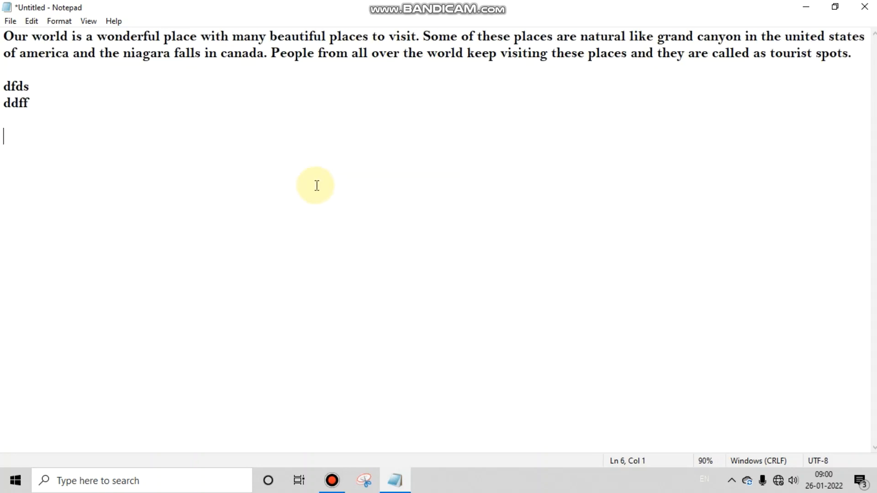
Zoom the text in to 130% and back out to 110%
{"action": "key", "text": "ctrl+plus"}
{"action": "key", "text": "ctrl+plus"}
{"action": "key", "text": "ctrl+plus"}
{"action": "key", "text": "ctrl+plus"}
{"action": "key", "text": "ctrl+minus"}
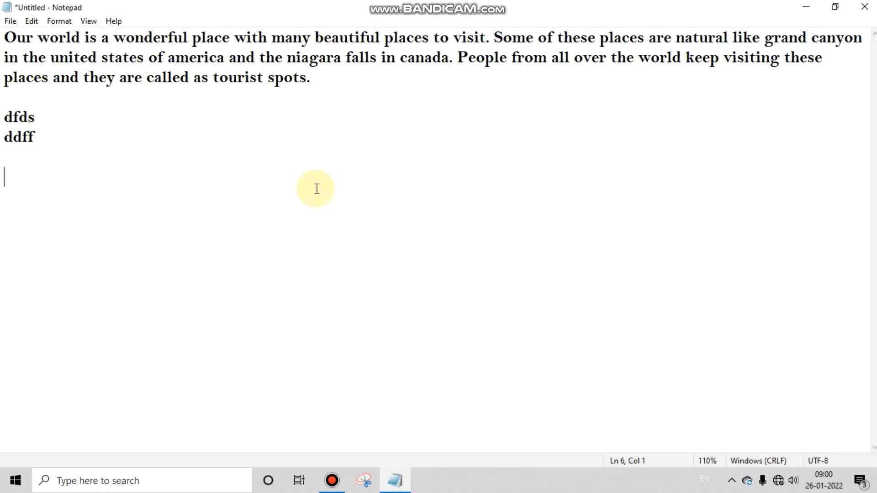
{"action": "key", "text": "ctrl+plus"}
{"action": "scroll", "coordinate": [320, 187], "scroll_direction": "up", "scroll_amount": 1}
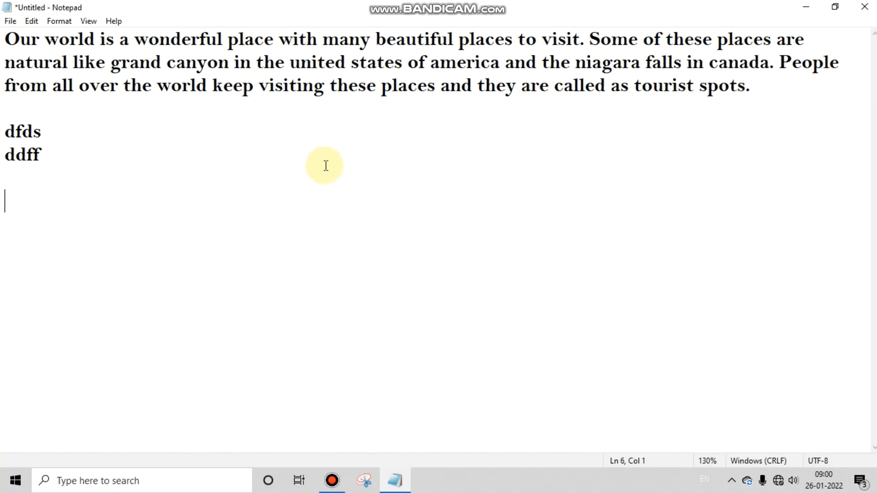
{"action": "scroll", "coordinate": [338, 166], "scroll_direction": "down", "scroll_amount": 2}
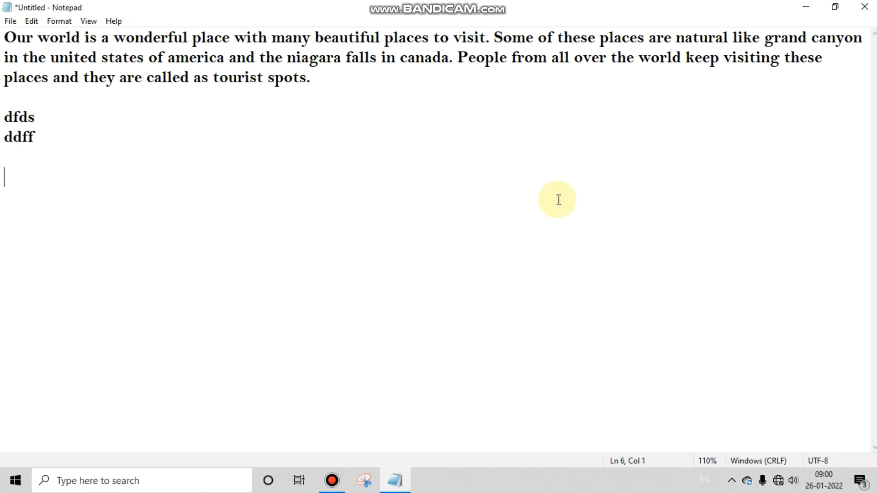
Zoom the text in to 120% and back out to 100%
{"action": "key", "text": "ctrl+plus"}
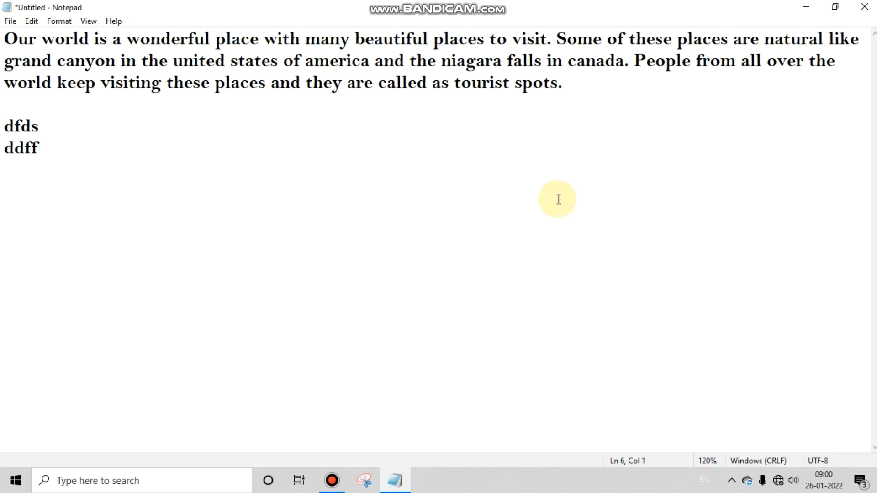
{"action": "key", "text": "ctrl+minus"}
{"action": "key", "text": "ctrl+minus"}
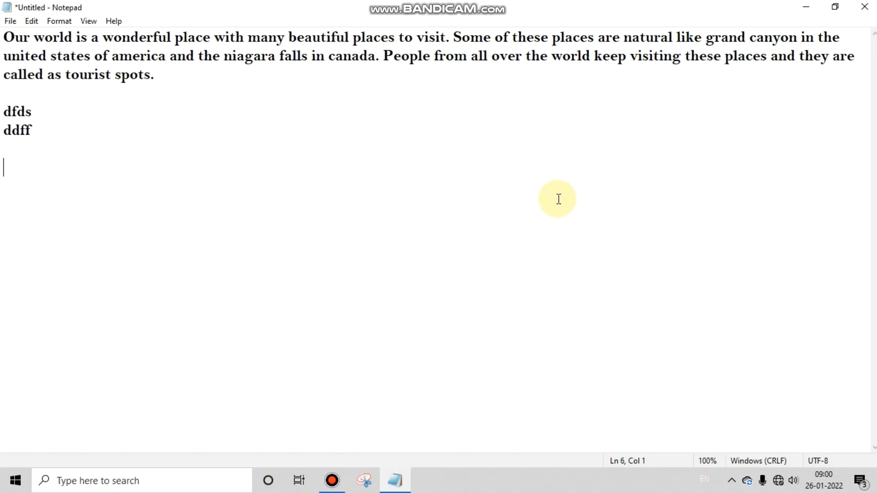
Zoom the text in to 140% and restore the default zoom
{"action": "key", "text": "ctrl+plus"}
{"action": "key", "text": "ctrl+plus"}
{"action": "key", "text": "ctrl+plus"}
{"action": "key", "text": "ctrl+plus"}
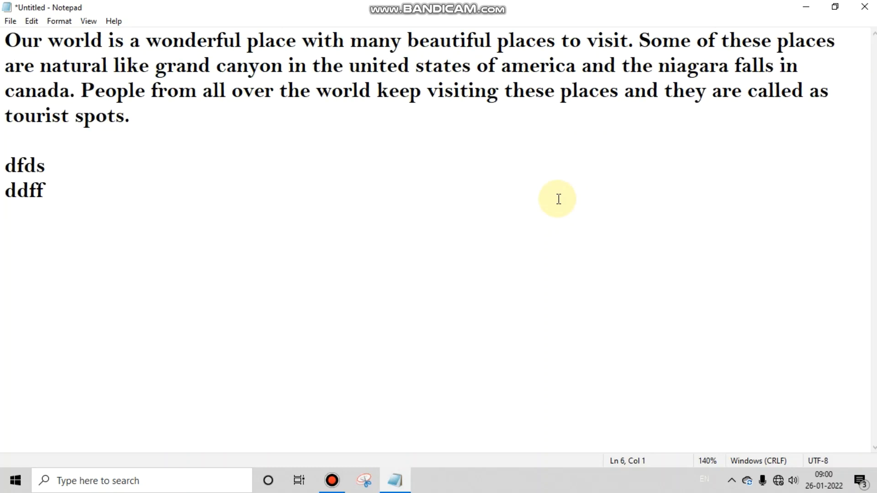
{"action": "key", "text": "ctrl+0"}
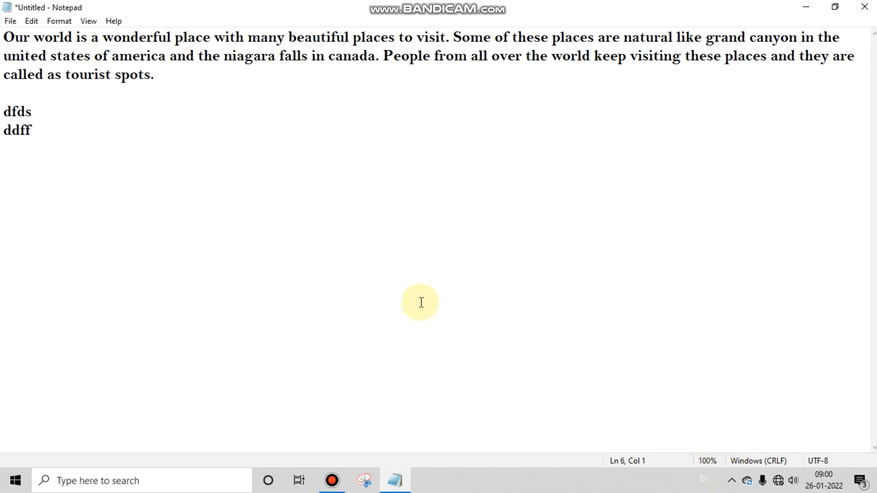
Examine the available zoom commands and the shortcuts listed beside them, and close the list without choosing any
{"action": "left_click", "coordinate": [89, 21]}
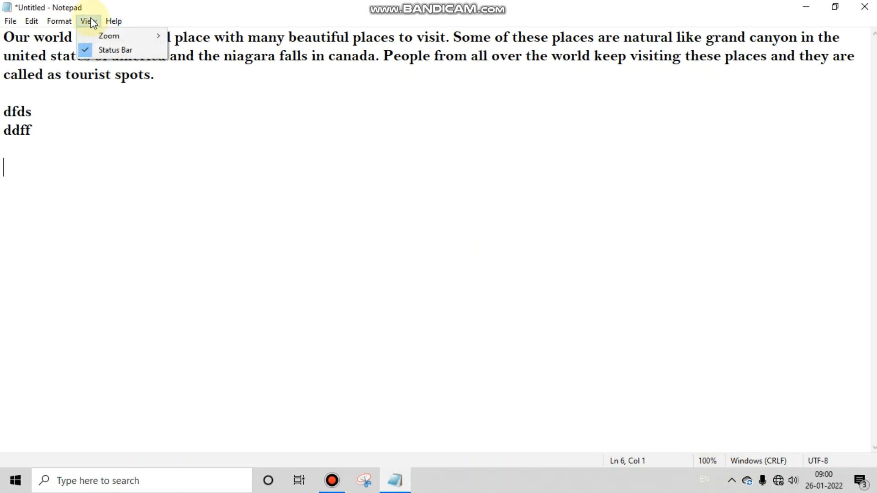
{"action": "mouse_move", "coordinate": [103, 35]}
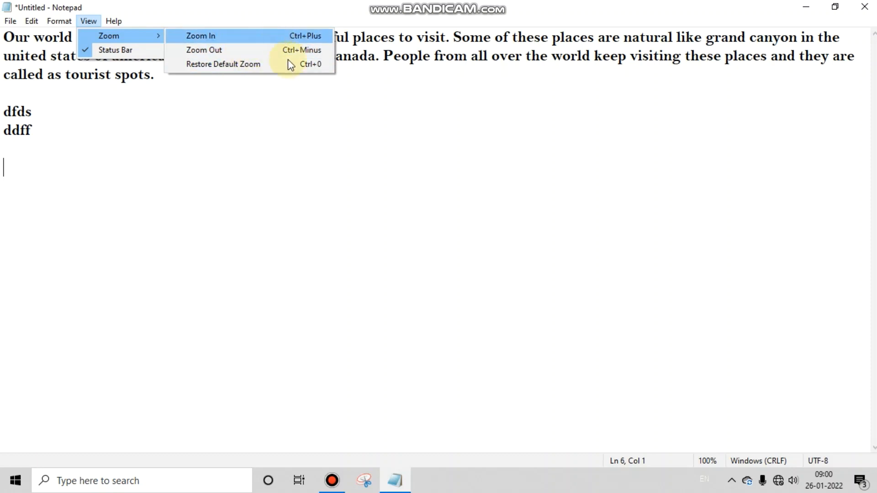
{"action": "left_click", "coordinate": [306, 137]}
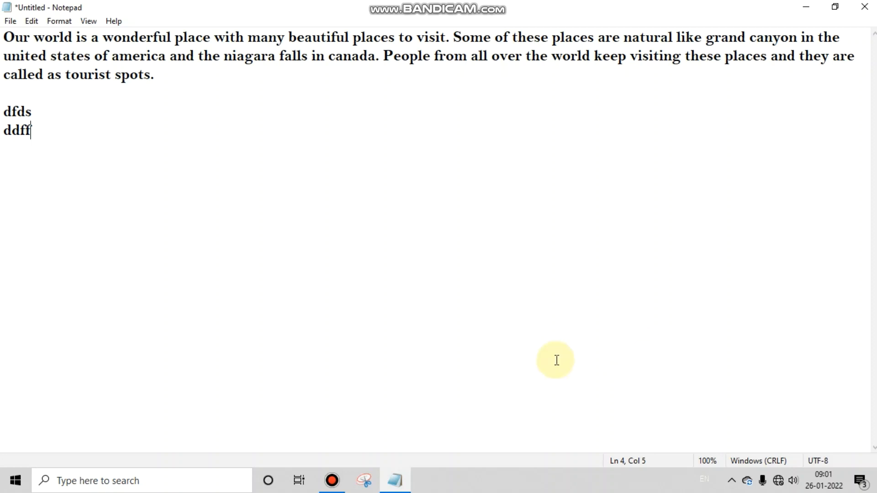
Switch the input language to Hindi and, a blank line below "ddff", write "मेरा नाम", the person's first name and "है"
{"action": "key", "text": "Return"}
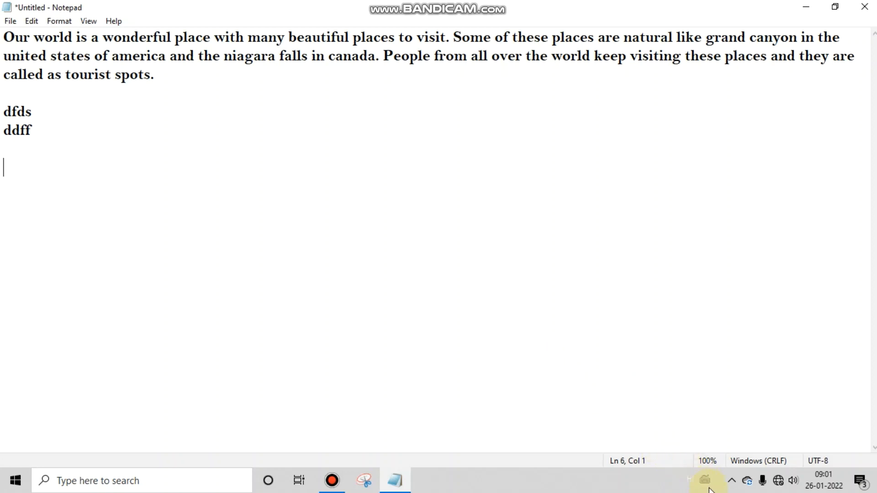
{"action": "left_click", "coordinate": [707, 485]}
{"action": "left_click", "coordinate": [731, 458]}
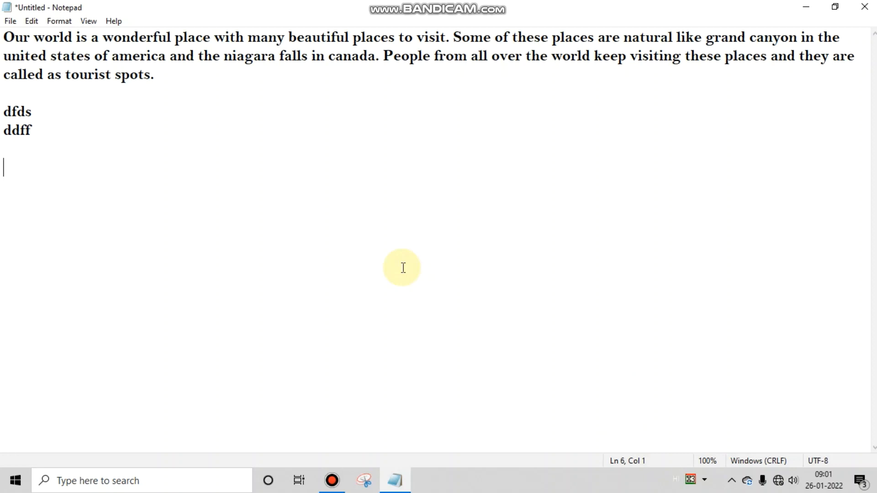
{"action": "type", "text": "मेरा नाम अ"}
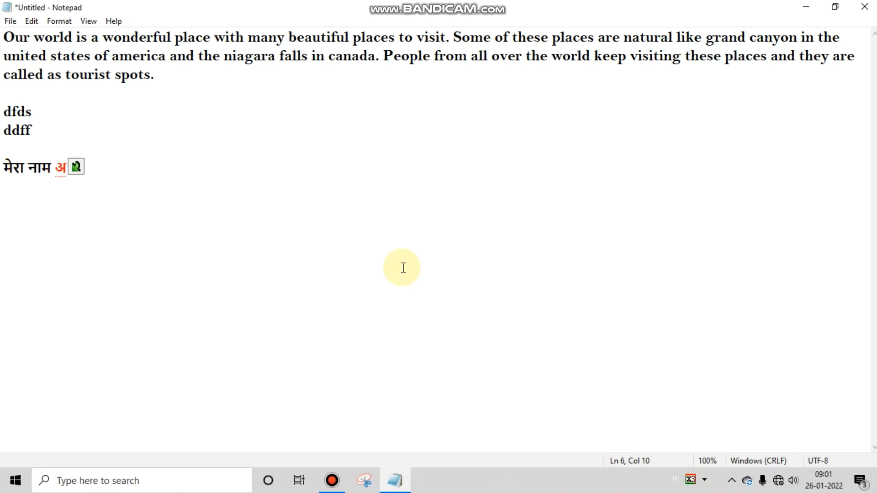
{"action": "type", "text": "भिषेक "}
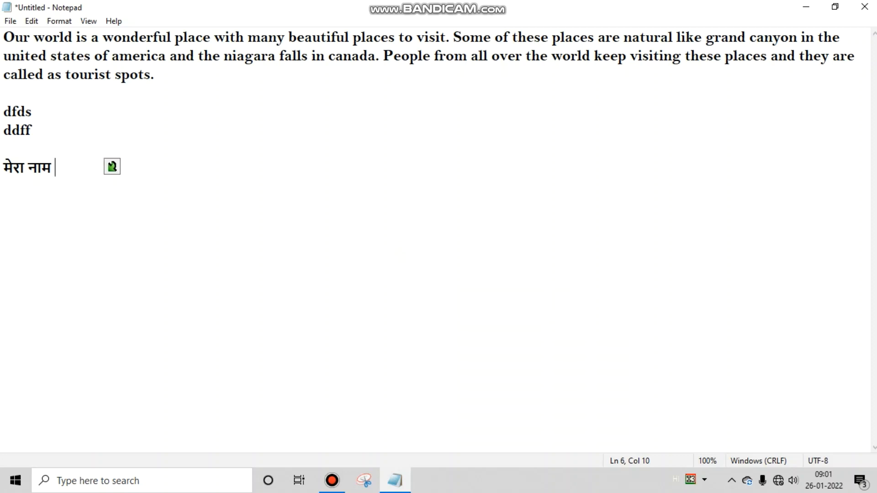
{"action": "type", "text": "है"}
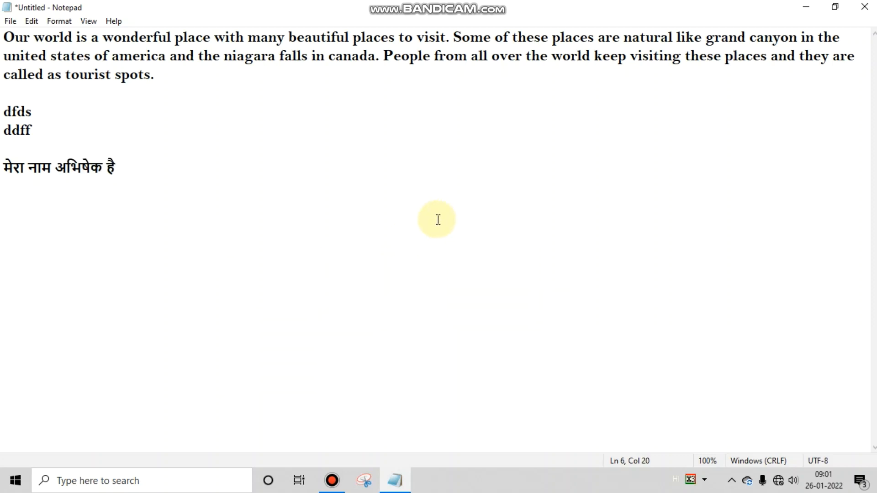
Show the menu access keys, and add the letter "f" a blank line below the Hindi sentence
{"action": "key", "text": "alt"}
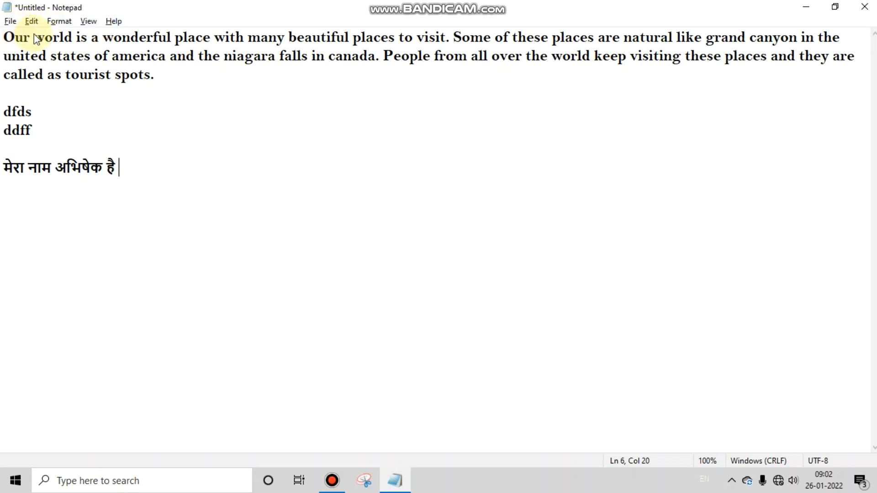
{"action": "key", "text": "Return"}
{"action": "key", "text": "Return"}
{"action": "type", "text": "f"}
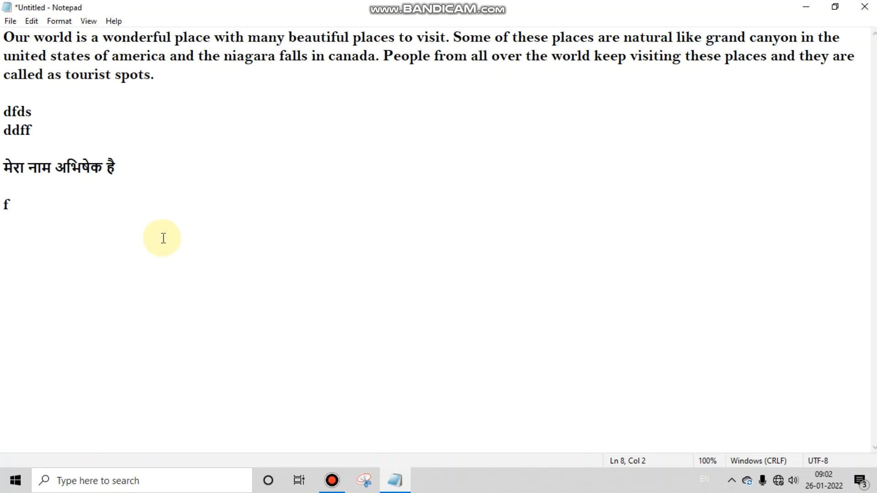
Examine the file and editing commands without choosing any, and return the cursor to the end of the "f" line
{"action": "left_click", "coordinate": [153, 167]}
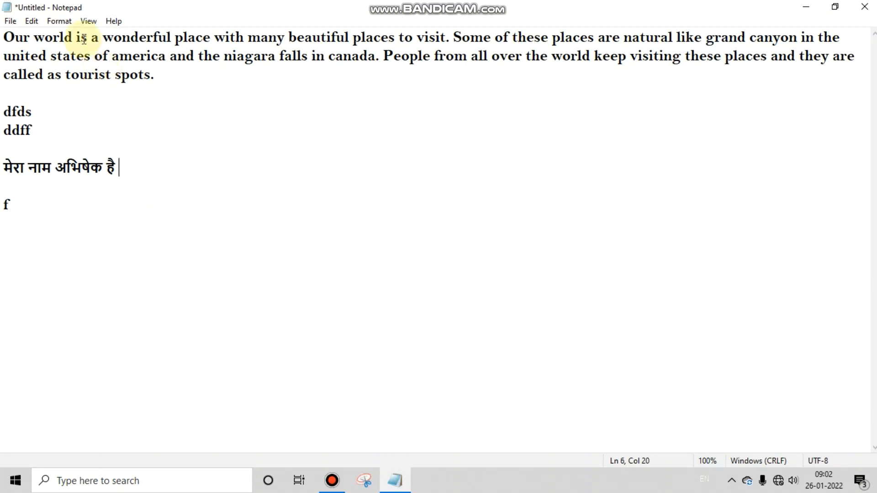
{"action": "left_click", "coordinate": [10, 21]}
{"action": "left_click", "coordinate": [219, 114]}
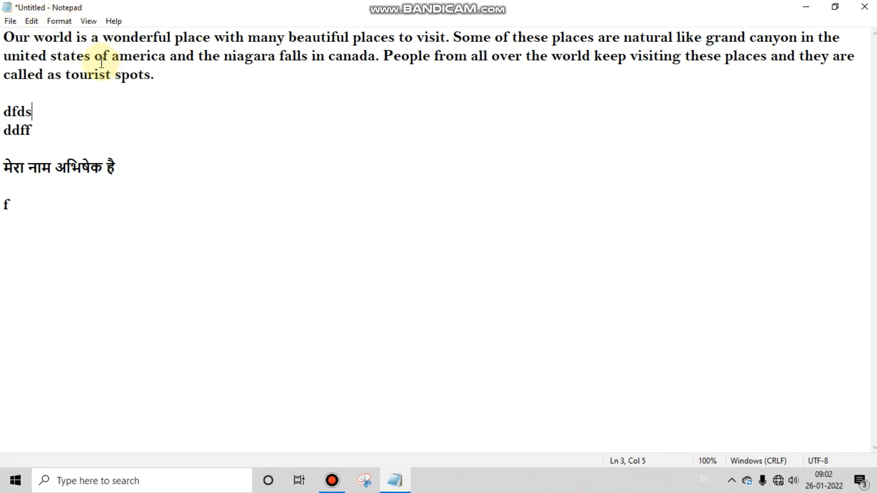
{"action": "left_click", "coordinate": [10, 21]}
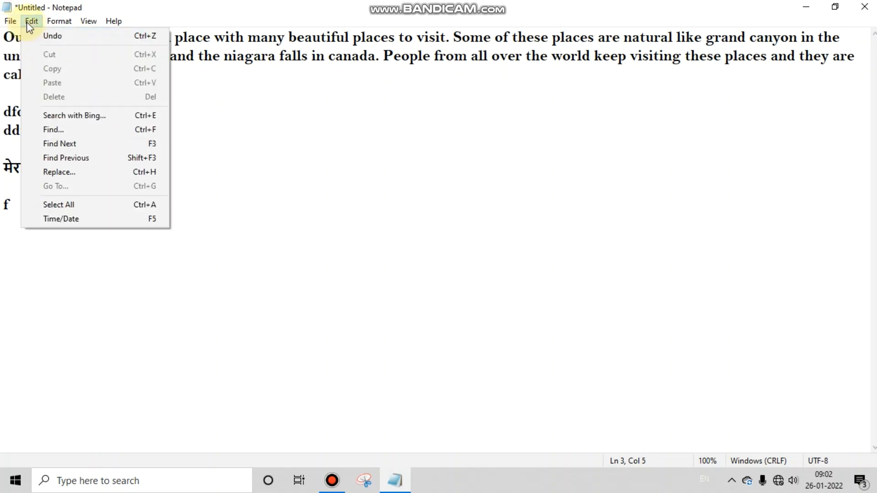
{"action": "left_click", "coordinate": [26, 22]}
{"action": "left_click", "coordinate": [104, 200]}
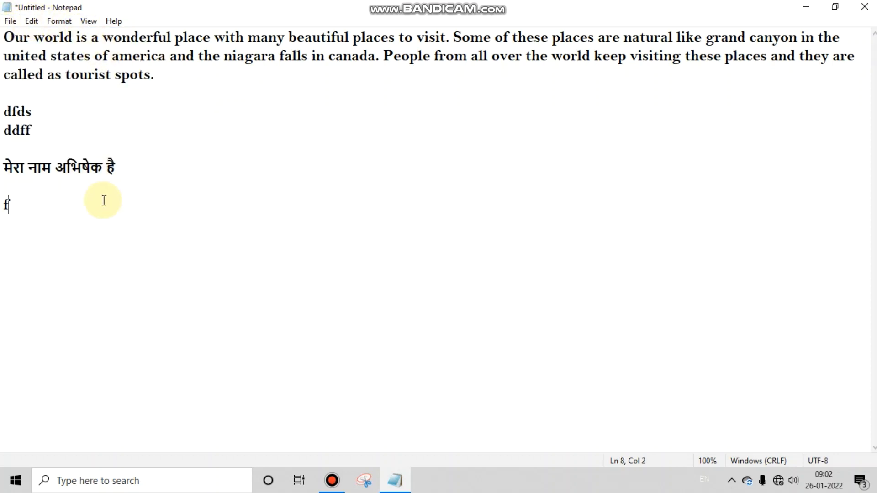
Remove the "f" below the Hindi sentence, and write "Alt" two lines further down and erase it again
{"action": "key", "text": "BackSpace"}
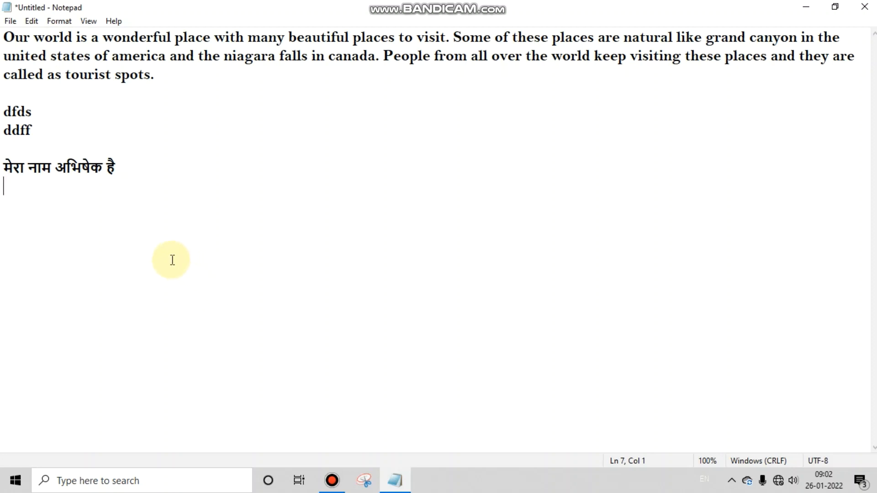
{"action": "key", "text": "Return"}
{"action": "key", "text": "Return"}
{"action": "type", "text": "Alt"}
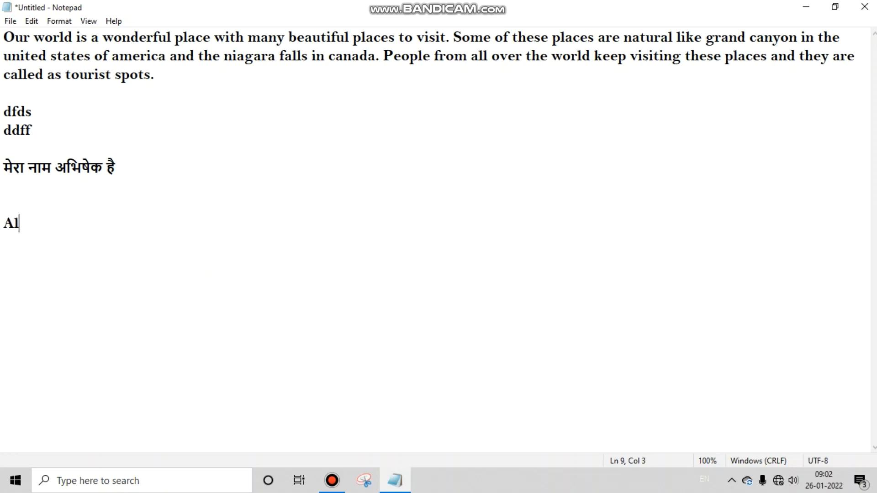
{"action": "key", "text": "BackSpace"}
{"action": "key", "text": "BackSpace"}
{"action": "key", "text": "BackSpace"}
Show the menu access keys, and examine the file commands without choosing any
{"action": "key", "text": "alt"}
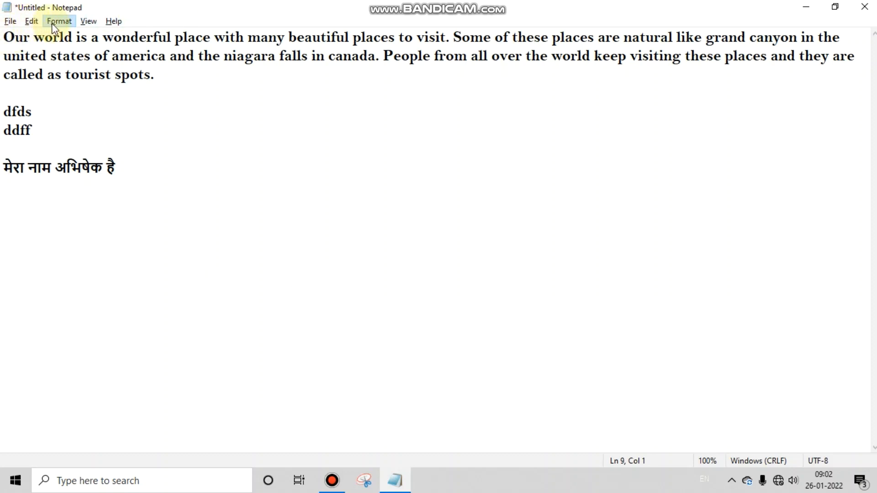
{"action": "left_click", "coordinate": [122, 244]}
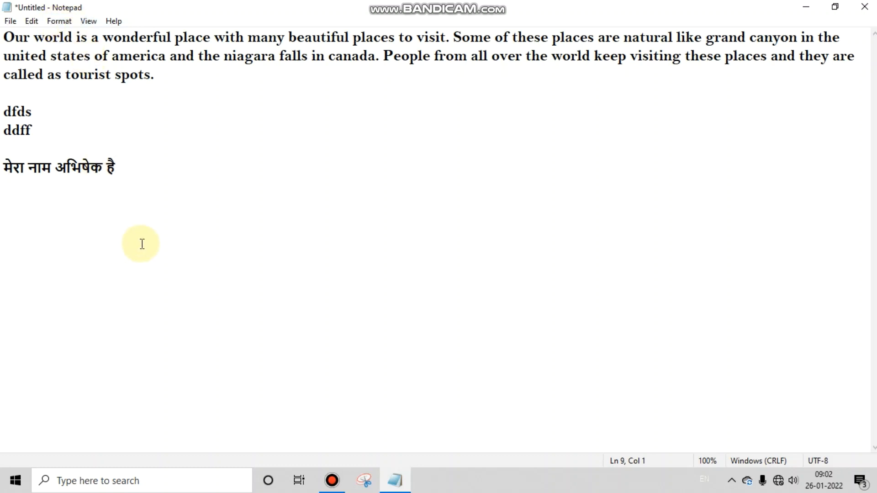
{"action": "key", "text": "alt"}
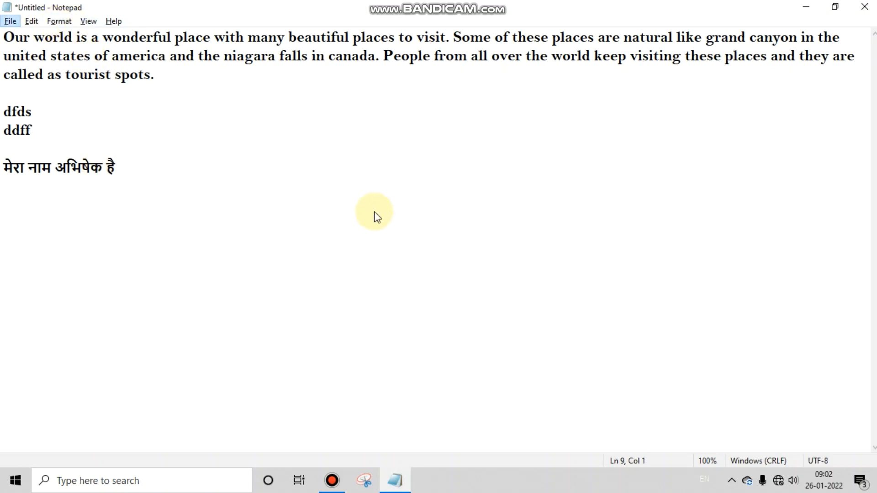
{"action": "left_click", "coordinate": [7, 25]}
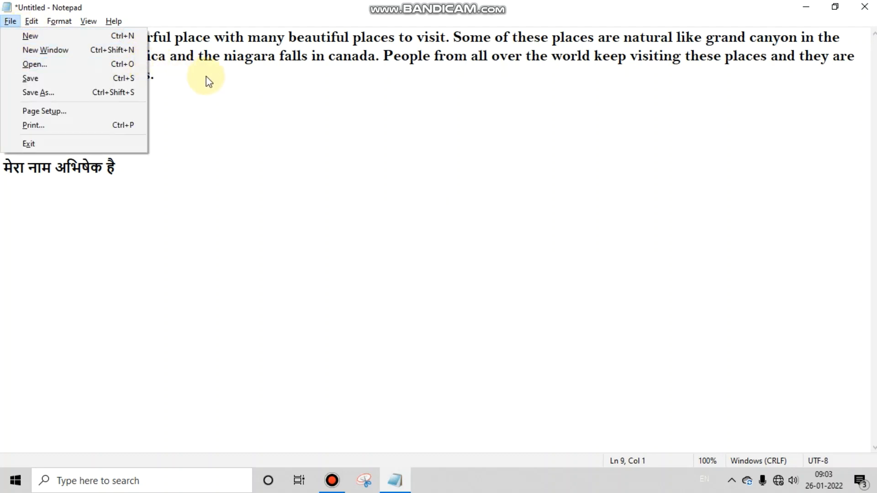
{"action": "left_click", "coordinate": [212, 129]}
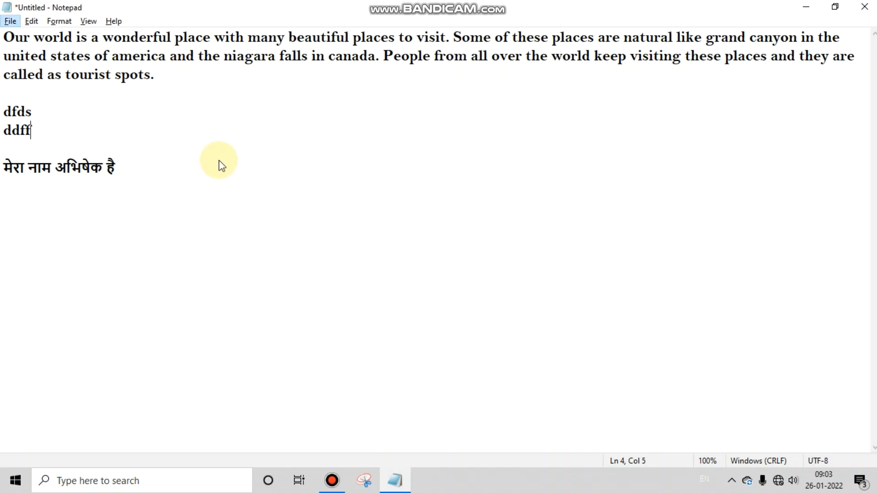
Examine the editing commands and the formatting commands through their access keys, without choosing any
{"action": "key", "text": "alt+e"}
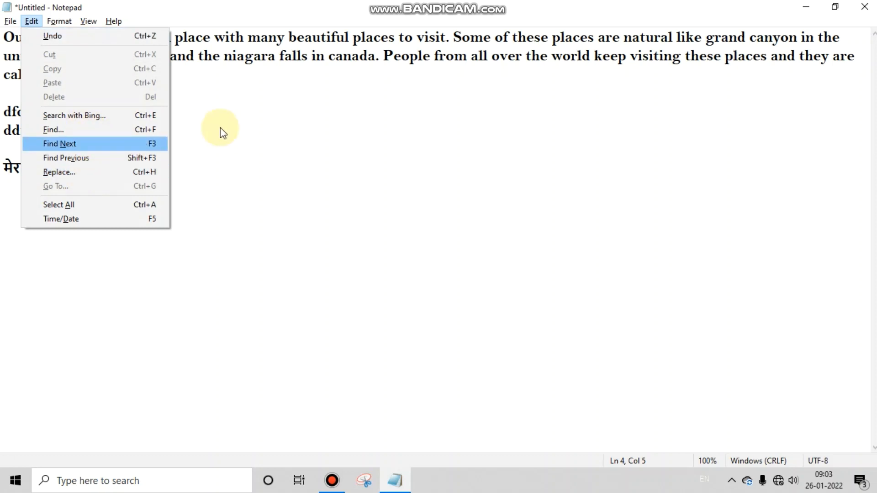
{"action": "left_click", "coordinate": [307, 146]}
{"action": "key", "text": "alt"}
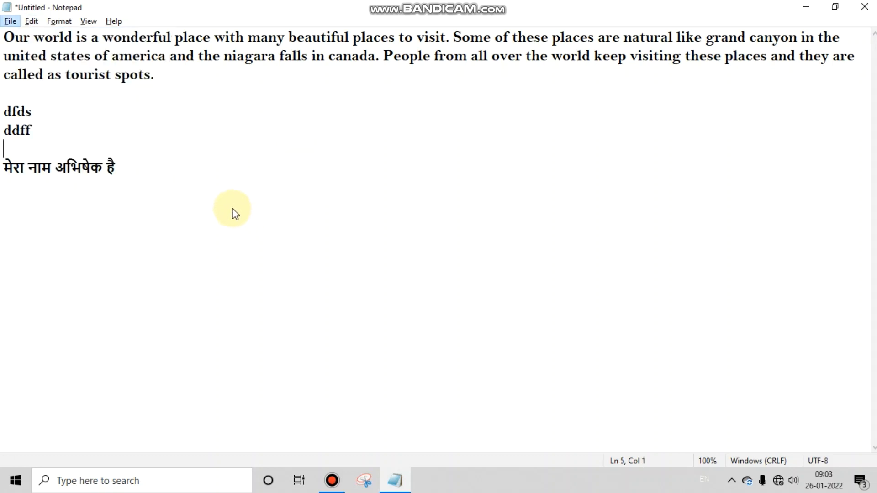
{"action": "key", "text": "o"}
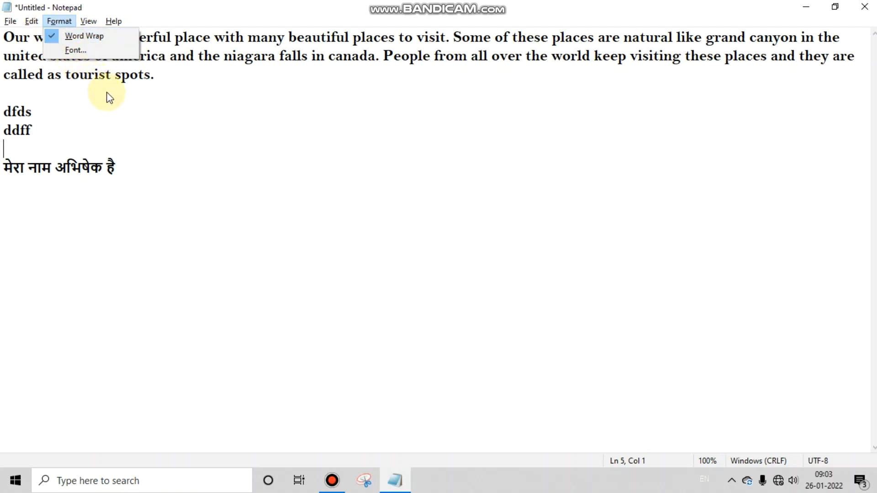
{"action": "left_click", "coordinate": [331, 192]}
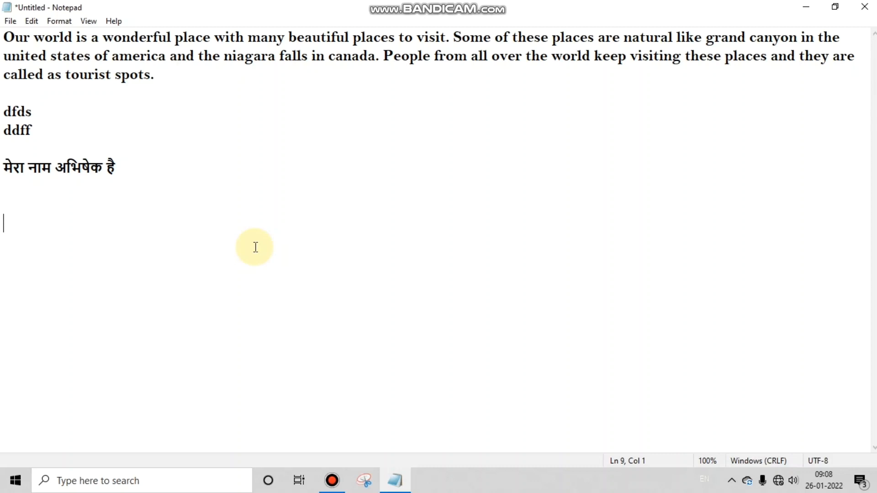
Try to start a new document through the access keys, and cancel at the question about saving changes
{"action": "key", "text": "alt"}
{"action": "key", "text": "alt+f"}
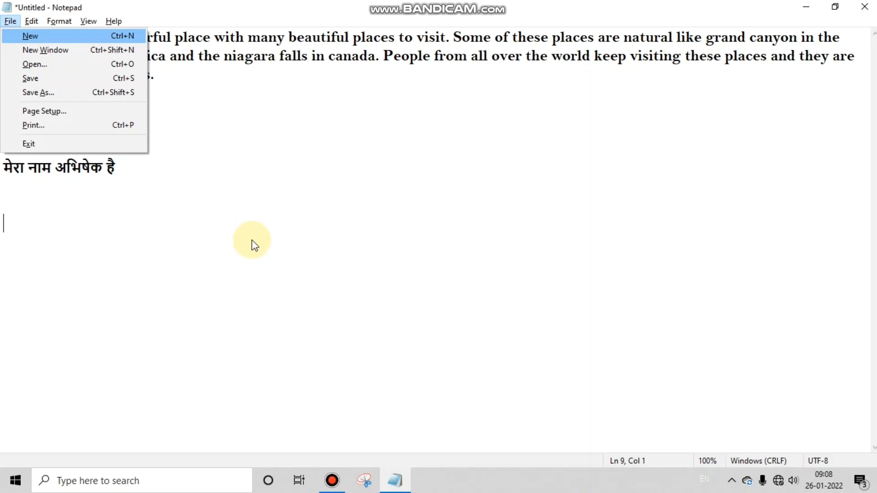
{"action": "key", "text": "Return"}
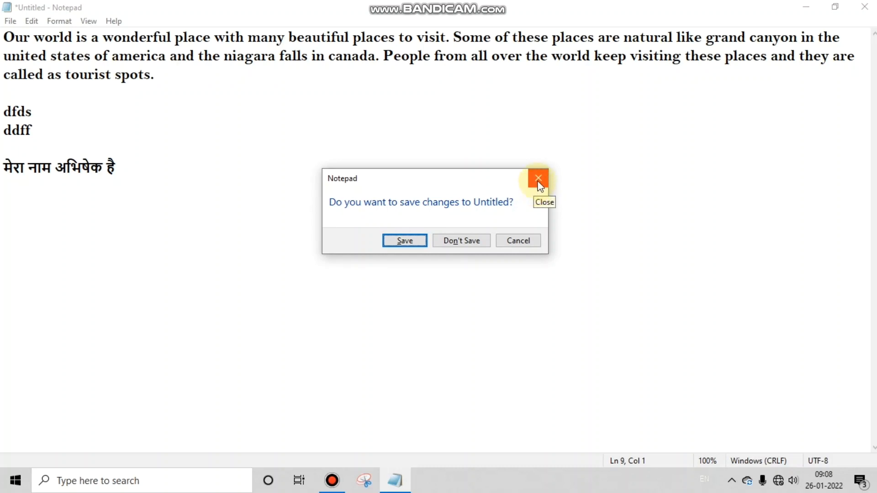
{"action": "left_click", "coordinate": [526, 242]}
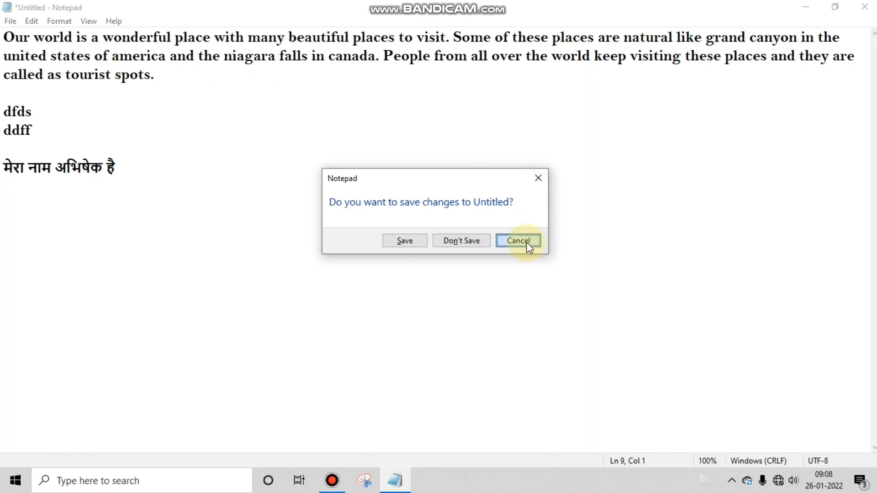
Examine the file and editing commands with their shortcuts, and return the cursor to the end of the Hindi sentence
{"action": "left_click", "coordinate": [10, 21]}
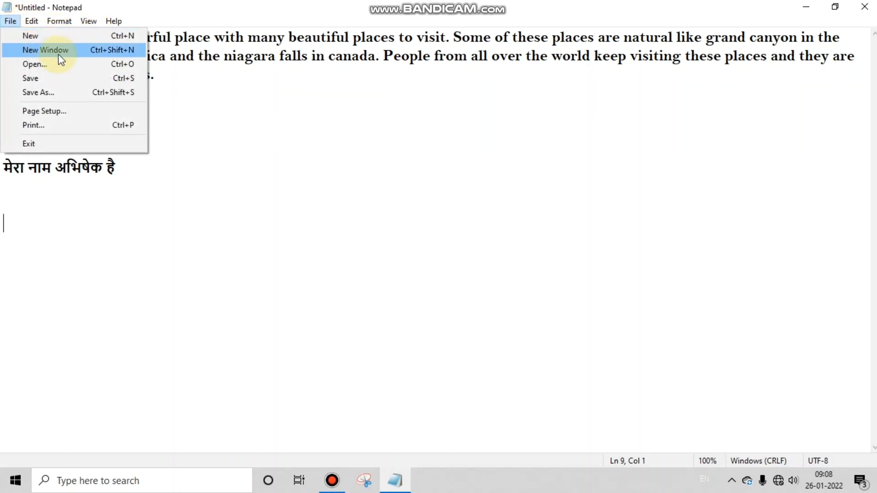
{"action": "key", "text": "Escape"}
{"action": "left_click", "coordinate": [32, 21]}
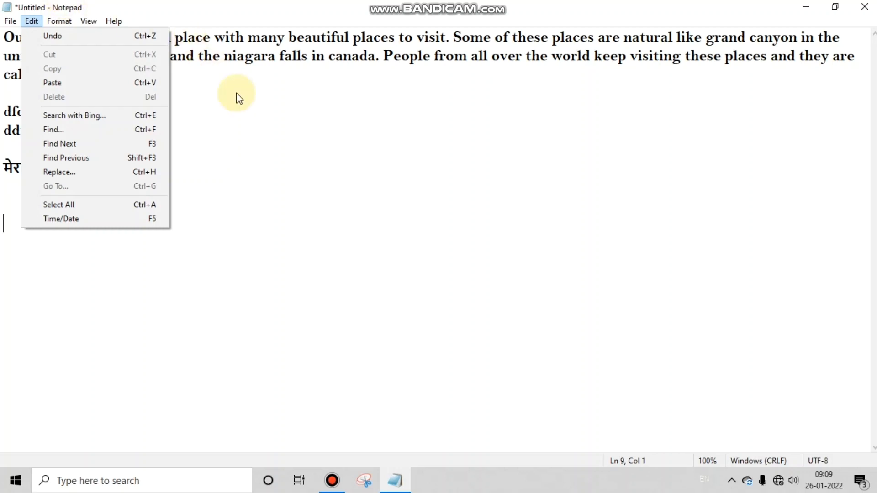
{"action": "left_click", "coordinate": [255, 162]}
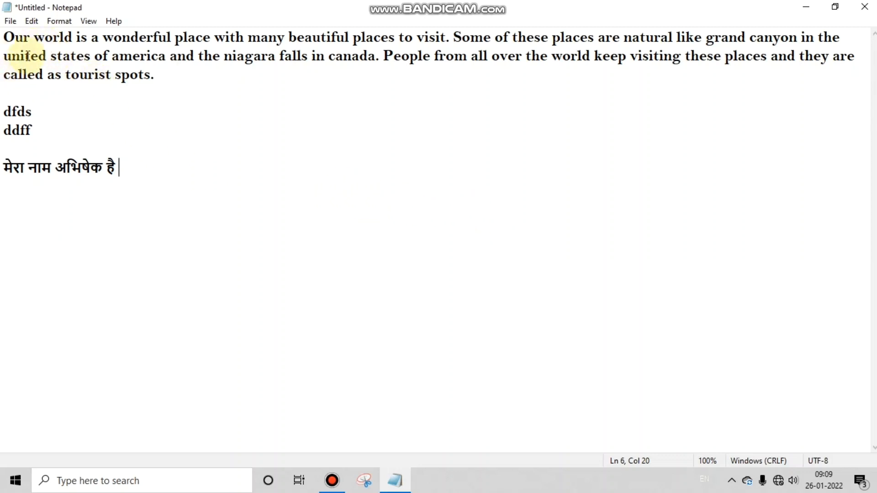
Try the New command on the unsaved document again, and dismiss the save question without saving or discarding
{"action": "left_click", "coordinate": [14, 24]}
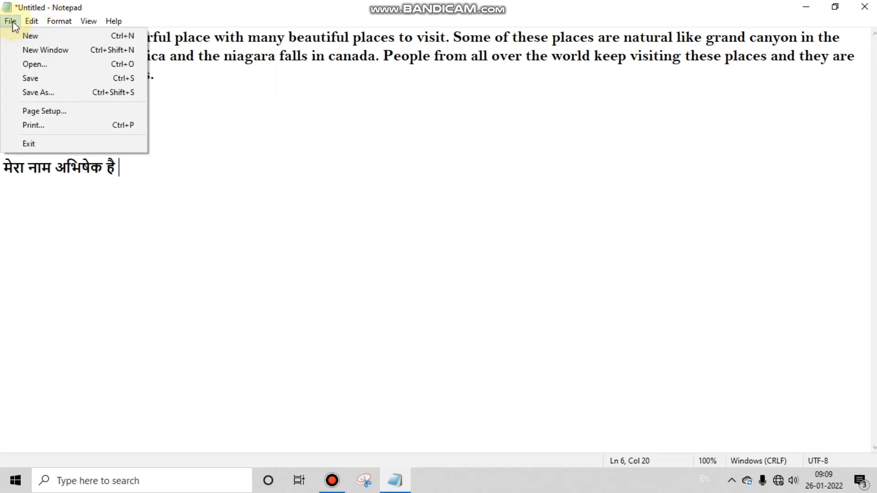
{"action": "left_click", "coordinate": [44, 35]}
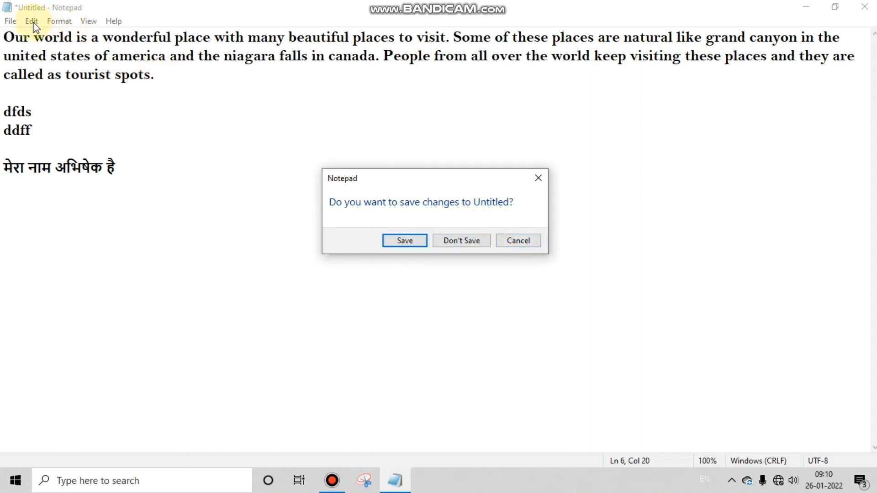
{"action": "left_click", "coordinate": [529, 239]}
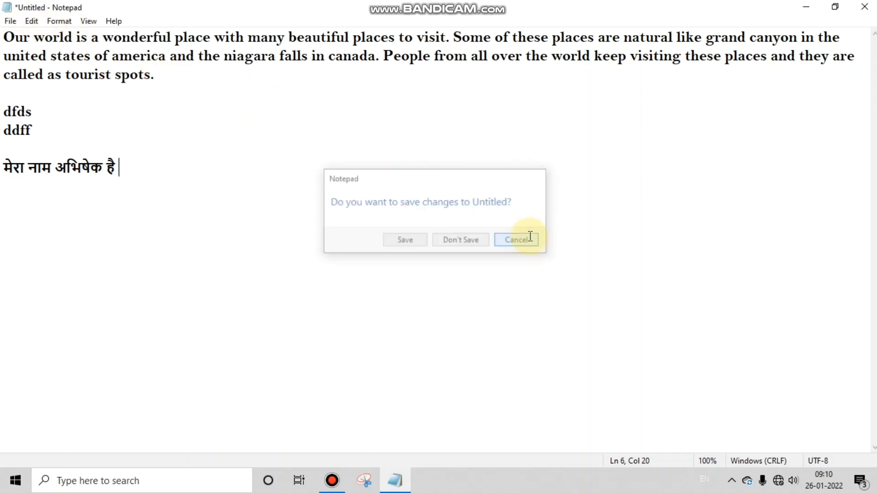
Open a second, empty Notepad window alongside the current document and close it again
{"action": "left_click", "coordinate": [10, 21]}
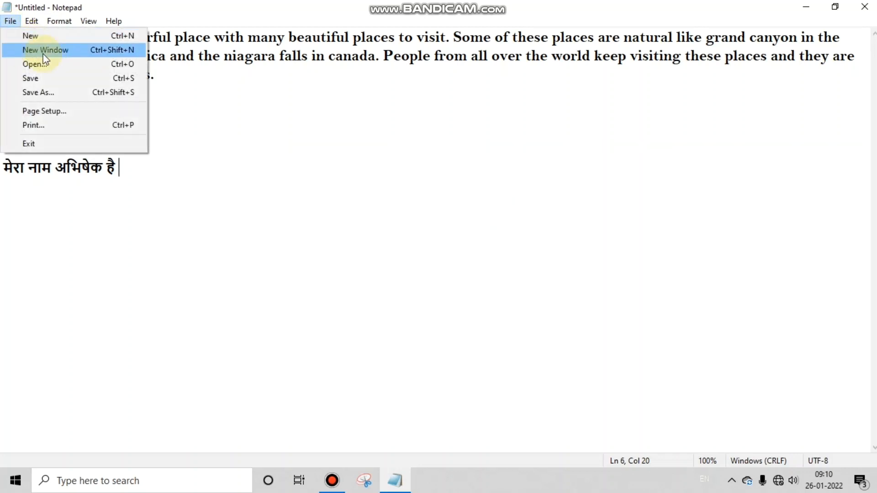
{"action": "left_click", "coordinate": [45, 50]}
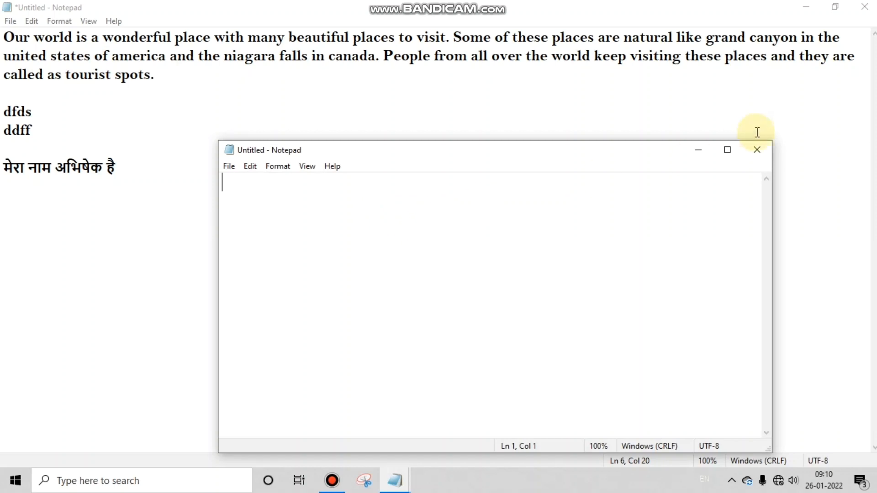
{"action": "left_click", "coordinate": [757, 149]}
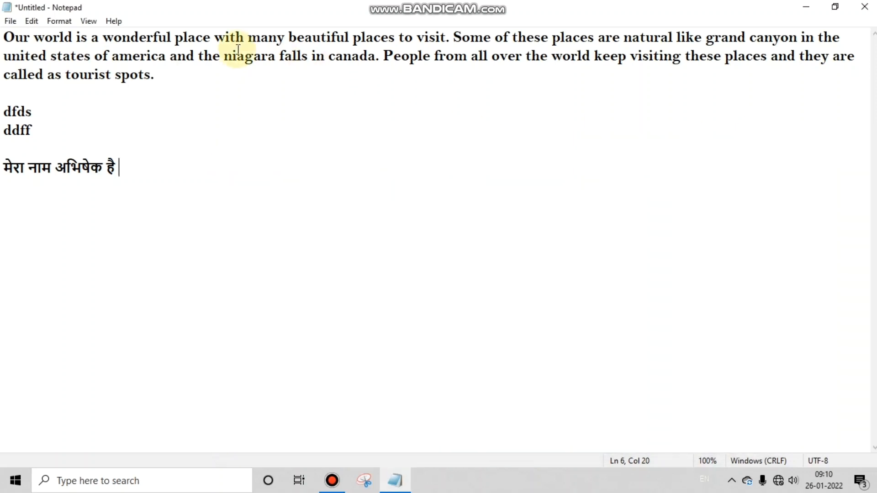
Start saving the document, and browse possible save locations such as 3D Objects, the YouTube thumbnails folder and Music
{"action": "left_click", "coordinate": [16, 22]}
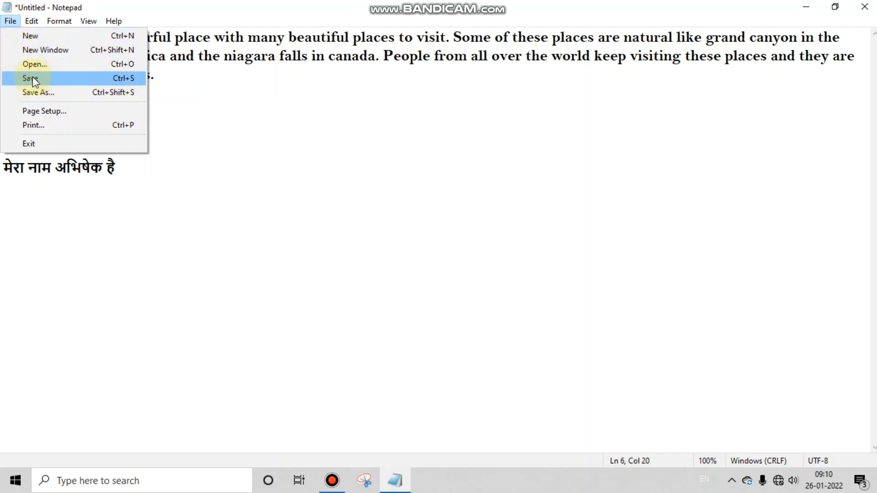
{"action": "left_click", "coordinate": [58, 83]}
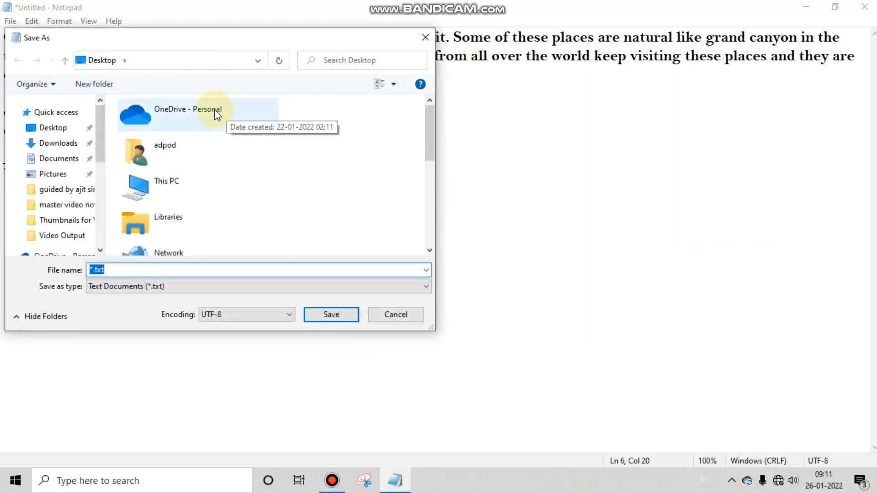
{"action": "left_click", "coordinate": [68, 235]}
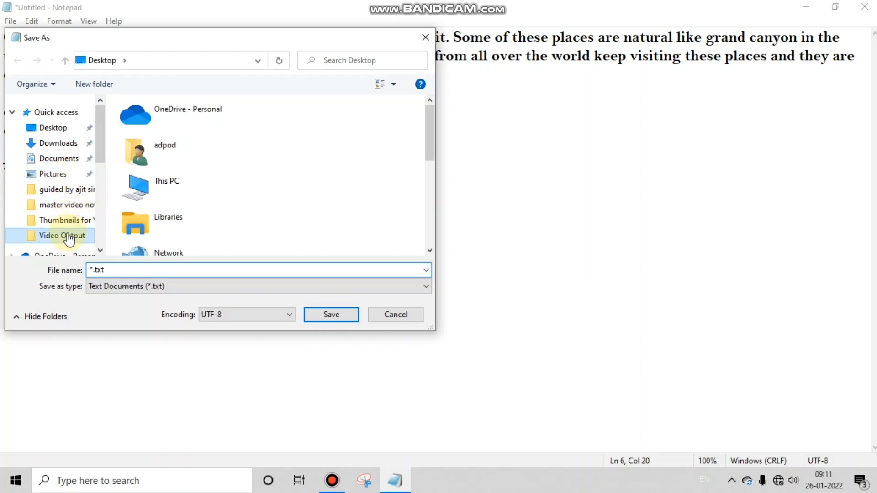
{"action": "left_click", "coordinate": [71, 235]}
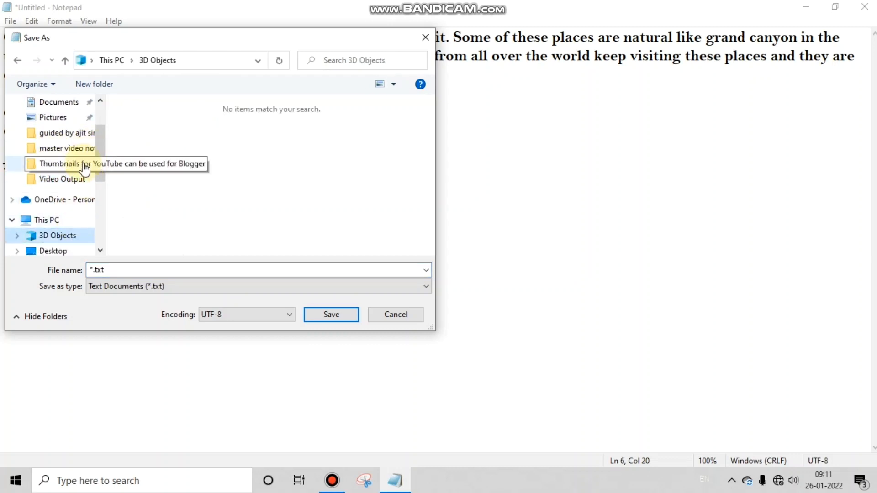
{"action": "left_click", "coordinate": [87, 164]}
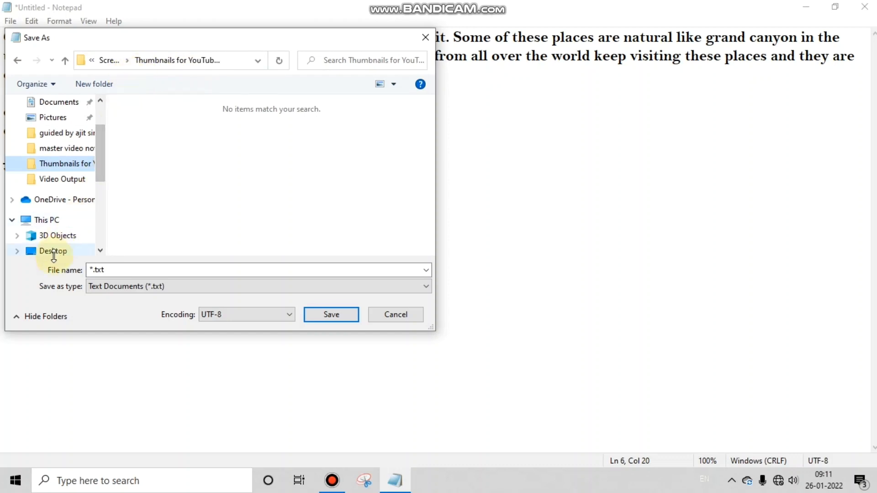
{"action": "left_click_drag", "start_coordinate": [102, 153], "coordinate": [104, 182]}
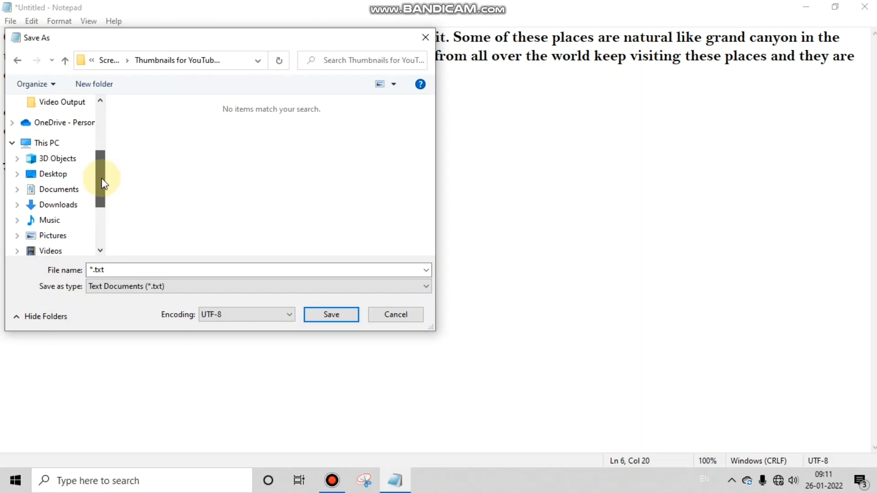
{"action": "left_click", "coordinate": [54, 175]}
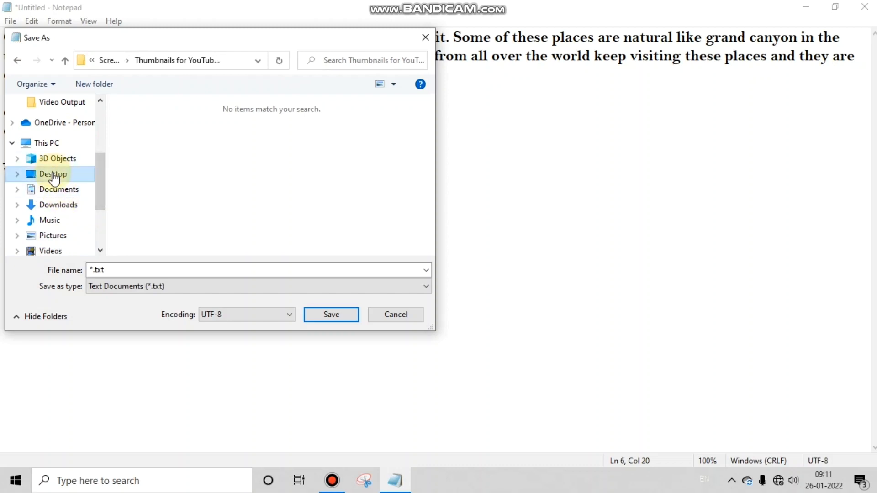
{"action": "left_click", "coordinate": [56, 220]}
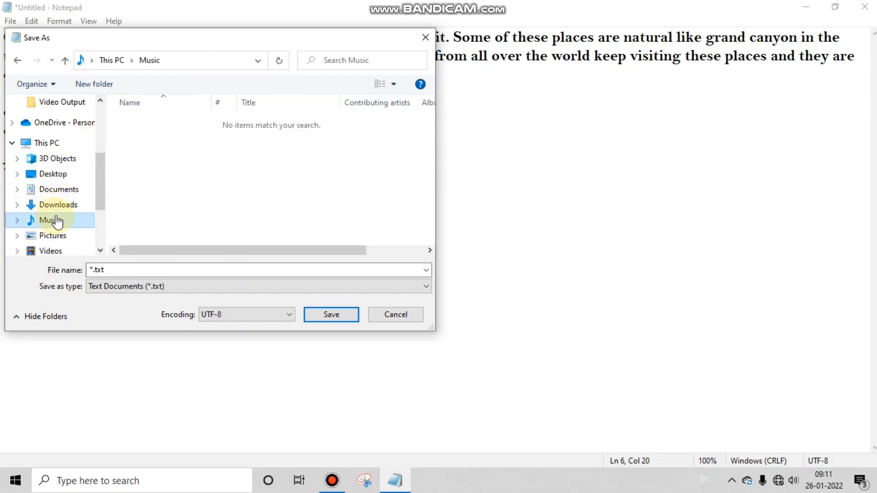
Save the document to the desktop as a text document named tutorial
{"action": "left_click", "coordinate": [258, 63]}
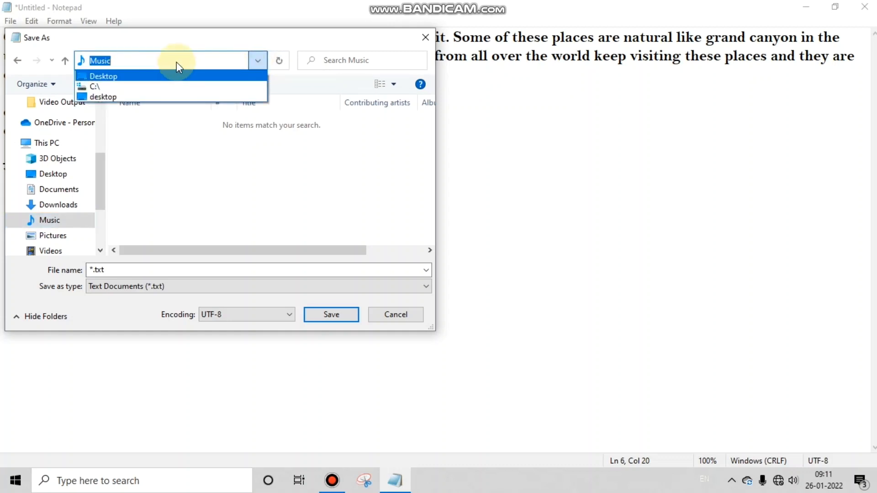
{"action": "type", "text": "desktop"}
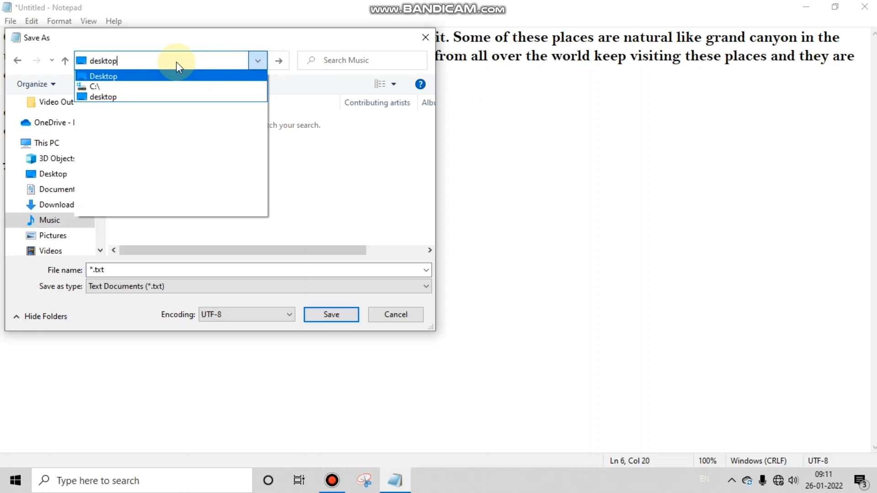
{"action": "key", "text": "Return"}
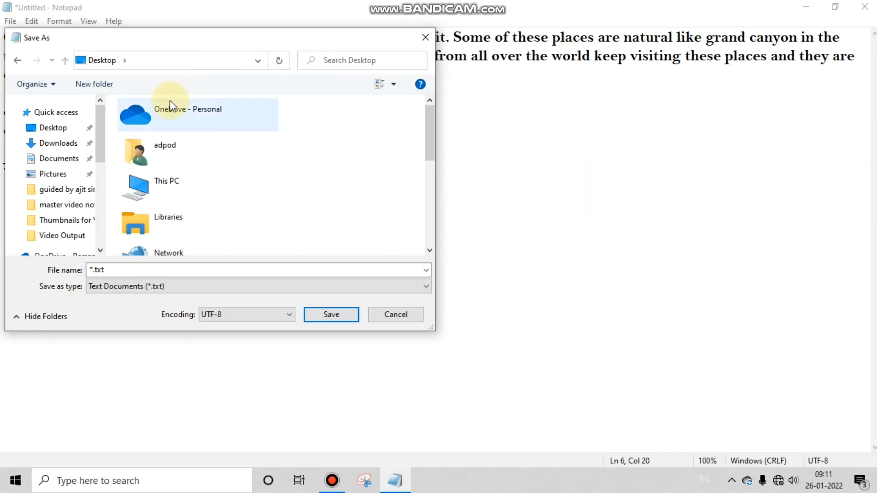
{"action": "left_click", "coordinate": [177, 271]}
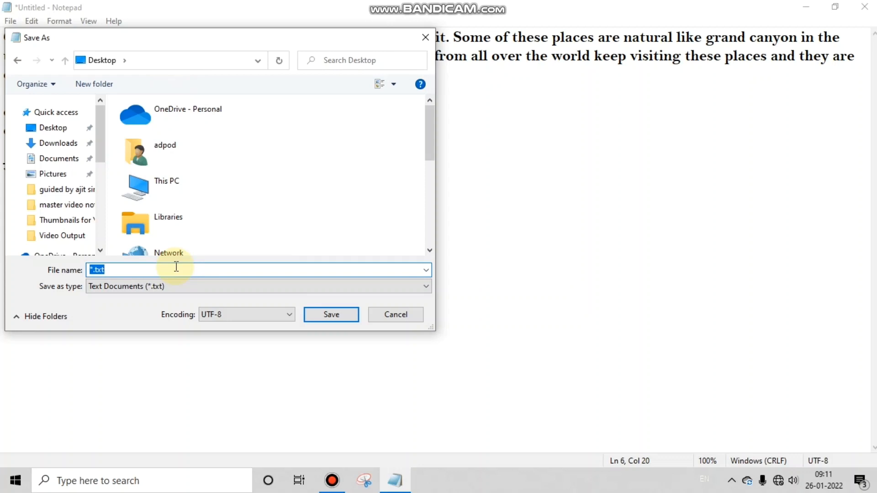
{"action": "type", "text": "tutor"}
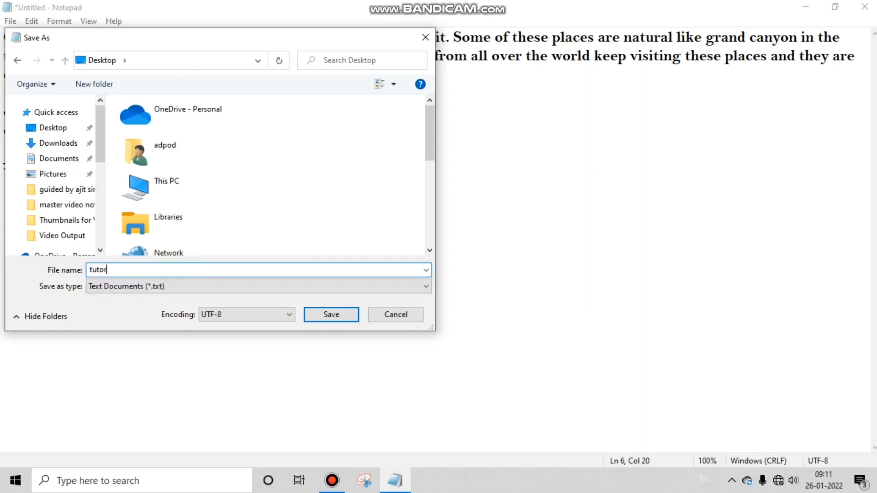
{"action": "type", "text": "ial"}
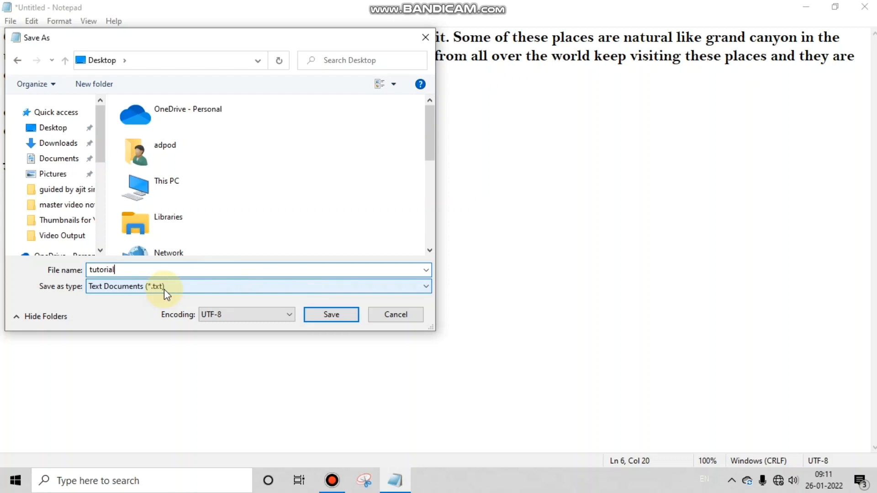
{"action": "left_click", "coordinate": [318, 314]}
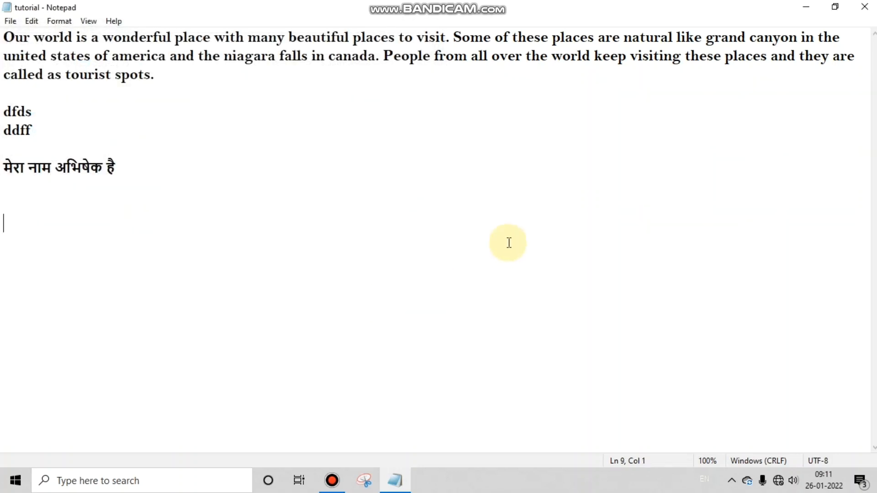
Show the desktop and move the saved tutorial file away from the column of other icons
{"action": "key", "text": "super+d"}
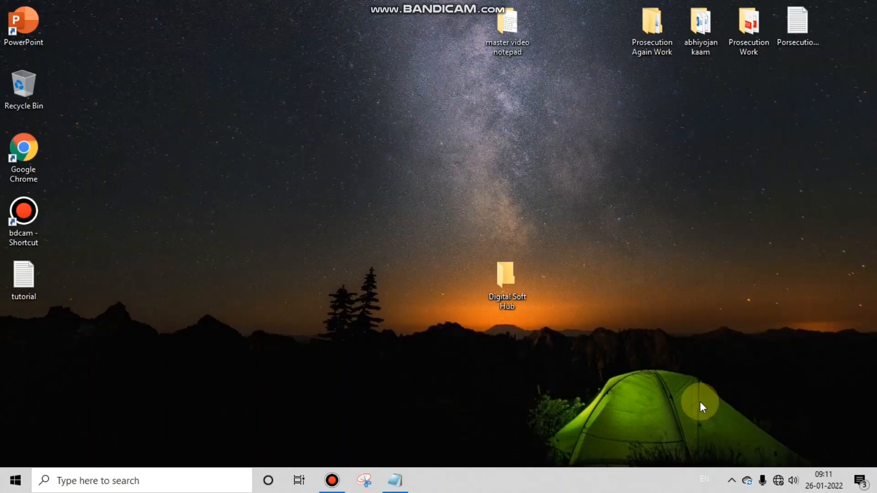
{"action": "left_click_drag", "start_coordinate": [12, 281], "coordinate": [296, 179]}
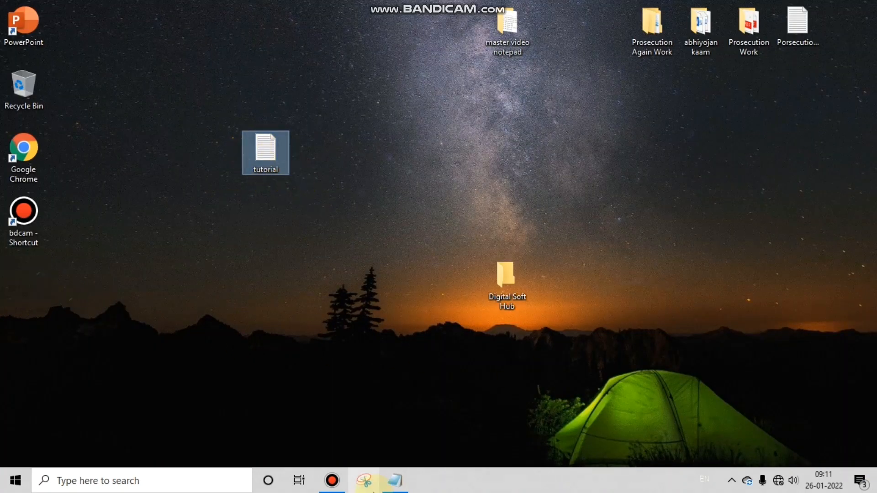
Return to the saved tutorial document, replace it with a new blank document, and close the empty window
{"action": "left_click", "coordinate": [396, 481]}
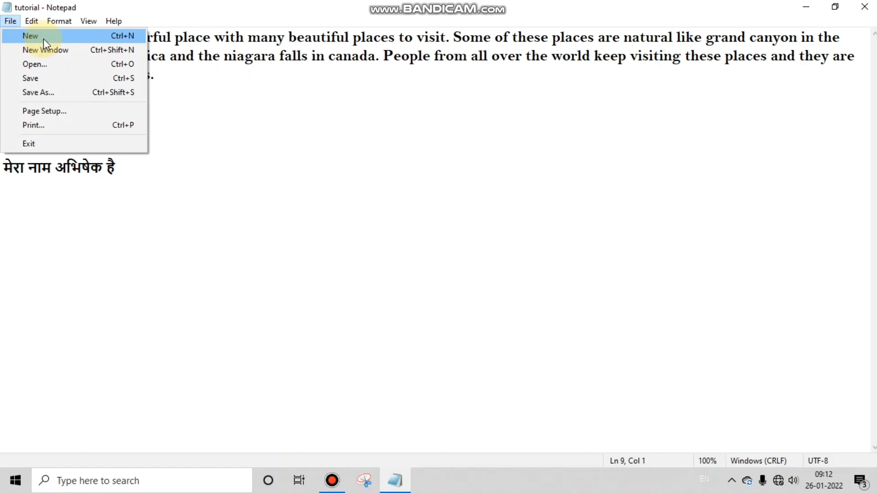
{"action": "left_click", "coordinate": [56, 35]}
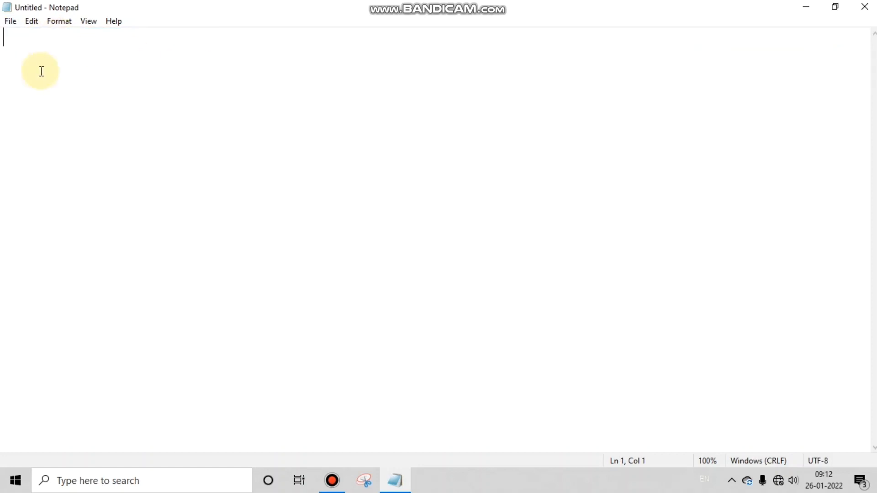
{"action": "left_click", "coordinate": [865, 7]}
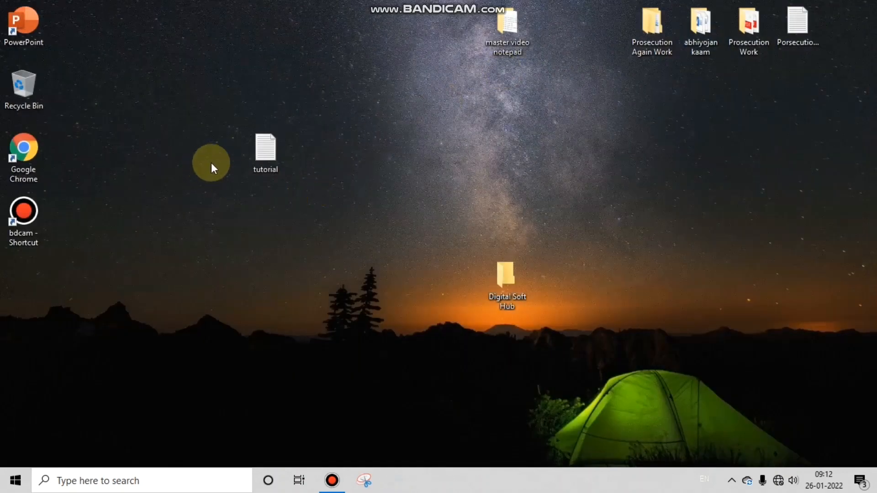
Reopen the tutorial file from the desktop and add the text fgf below the Hindi sentence
{"action": "double_click", "coordinate": [289, 152]}
{"action": "left_click", "coordinate": [407, 358]}
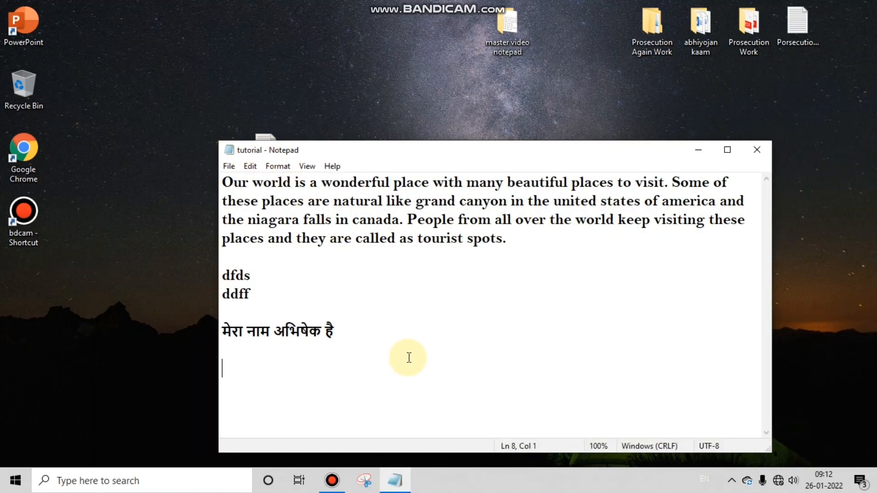
{"action": "type", "text": "fgf"}
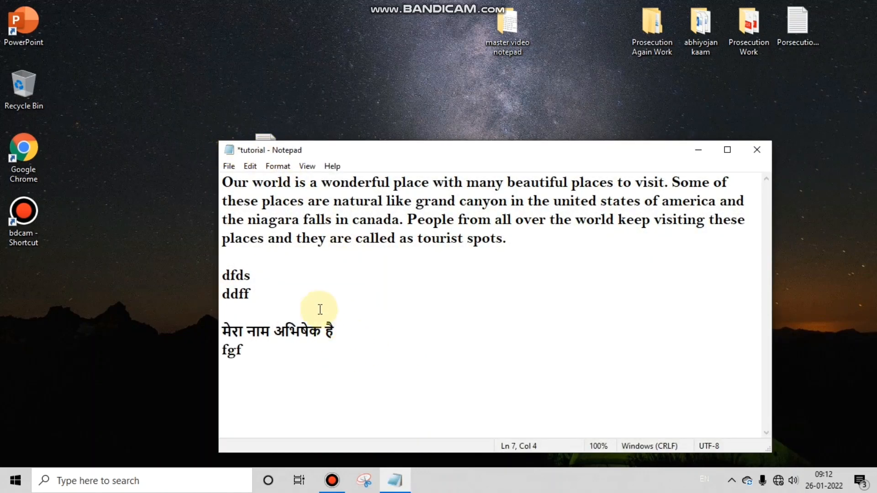
Start a new document without saving the changes to the tutorial file, and close the empty window
{"action": "left_click", "coordinate": [232, 170]}
{"action": "left_click", "coordinate": [242, 180]}
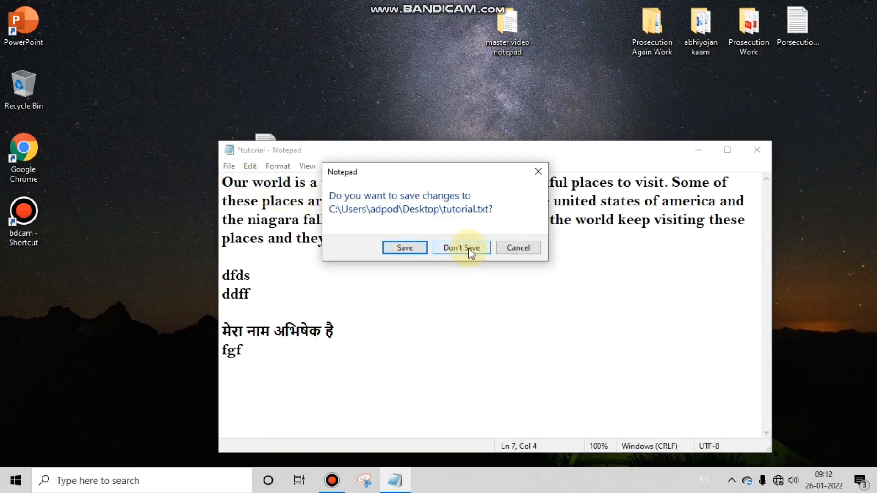
{"action": "left_click", "coordinate": [468, 248]}
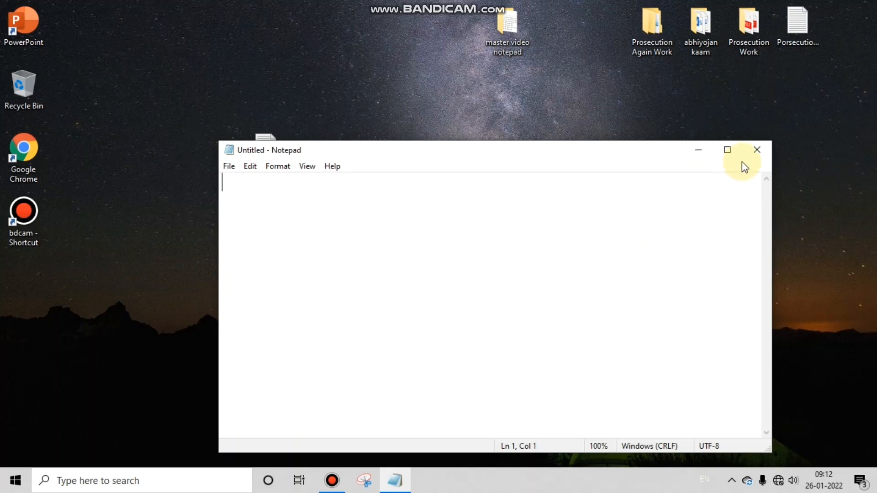
{"action": "left_click", "coordinate": [756, 150]}
Reopen the tutorial file from the desktop and add the text fdsfsd two lines below the Hindi sentence
{"action": "double_click", "coordinate": [264, 153]}
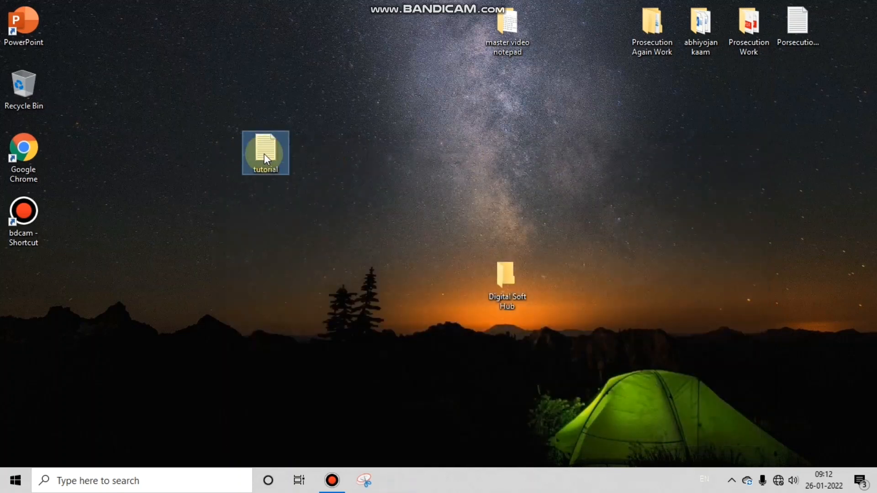
{"action": "left_click", "coordinate": [229, 165]}
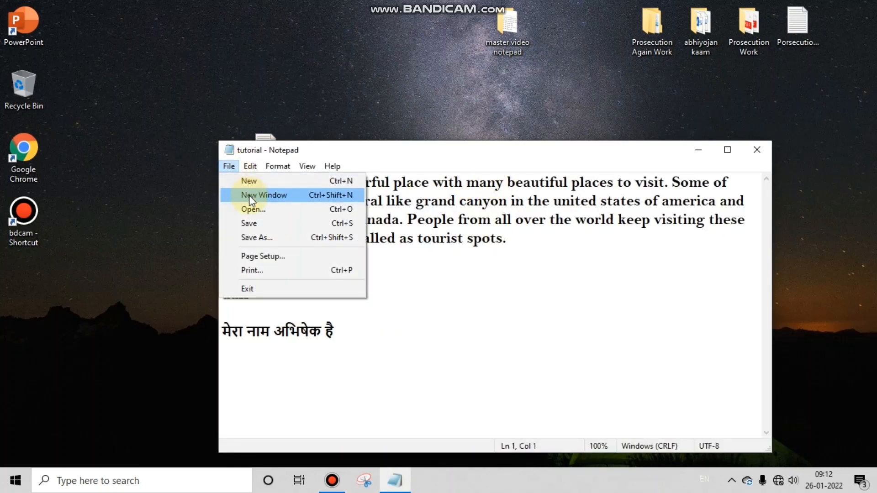
{"action": "left_click", "coordinate": [384, 369]}
{"action": "type", "text": "fdsfsd"}
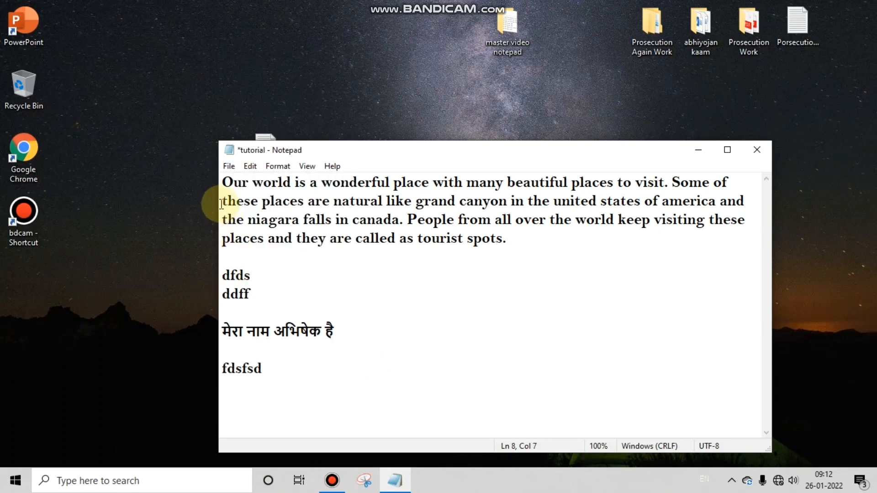
Open a separate empty window from the modified tutorial document, close it again, and maximize the tutorial window
{"action": "left_click", "coordinate": [228, 166]}
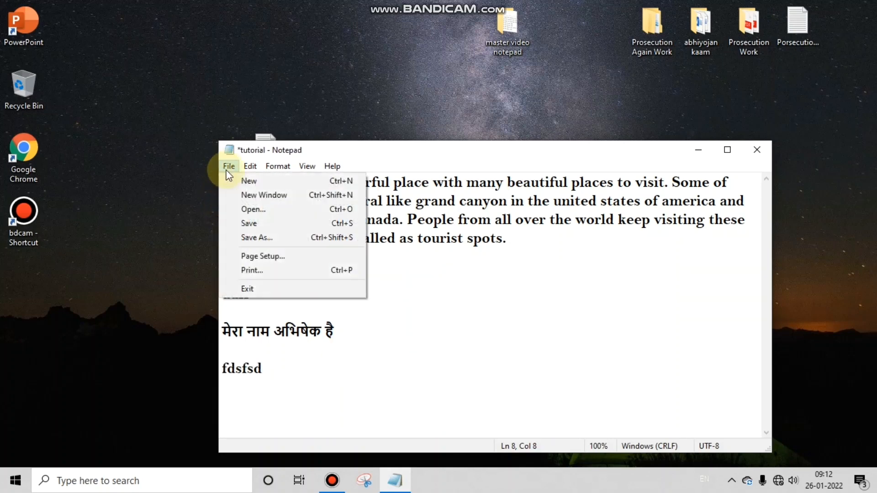
{"action": "left_click", "coordinate": [248, 196]}
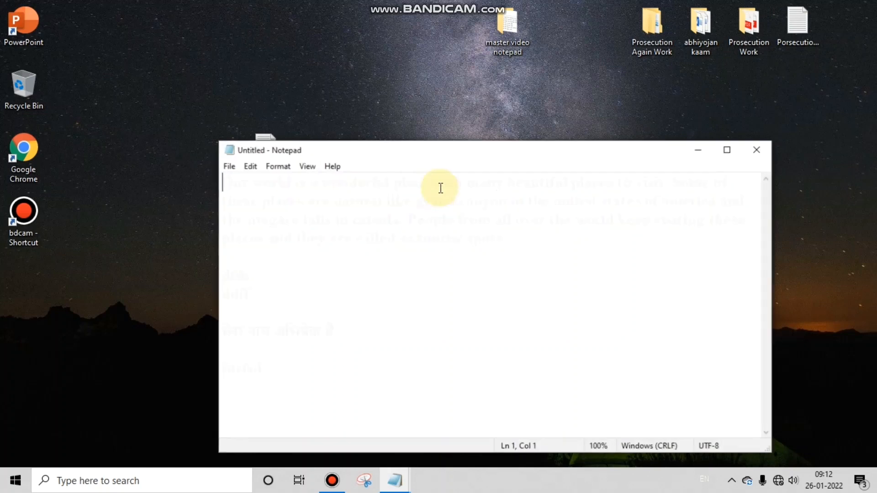
{"action": "left_click", "coordinate": [758, 149]}
{"action": "left_click", "coordinate": [727, 150]}
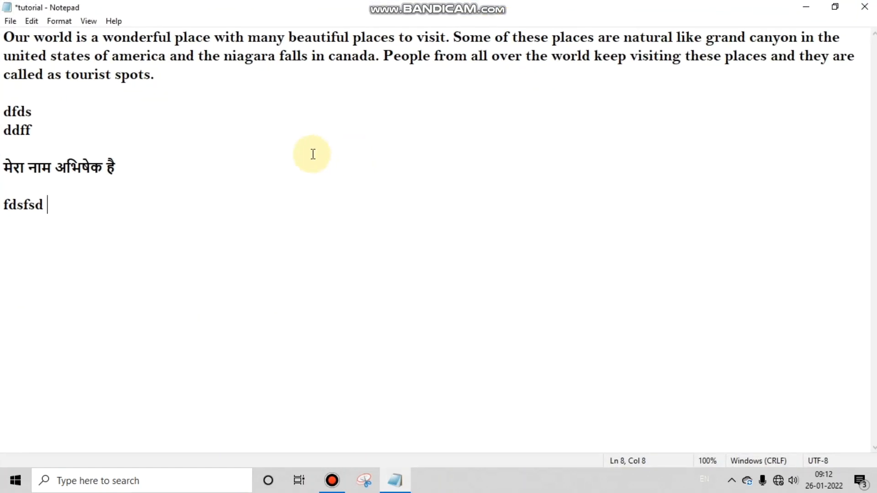
Try the Open command on the modified document, declining to save the changes, and cancel the file selection
{"action": "left_click", "coordinate": [10, 21]}
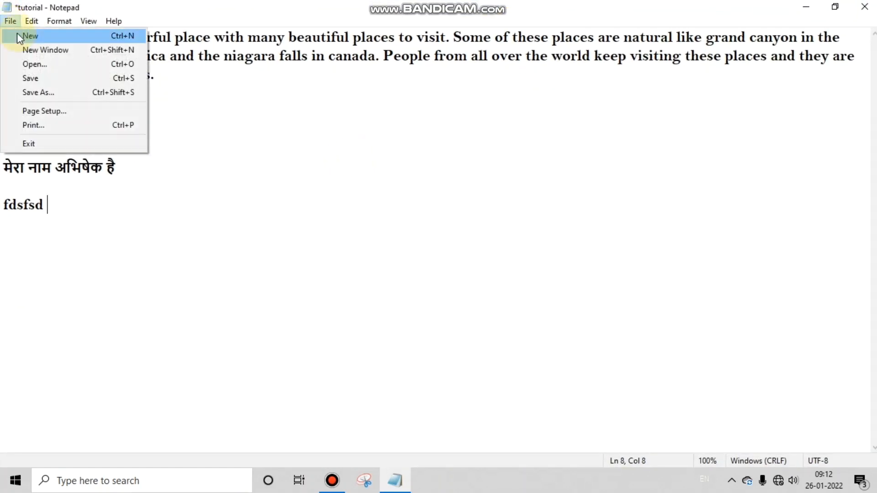
{"action": "left_click", "coordinate": [49, 64]}
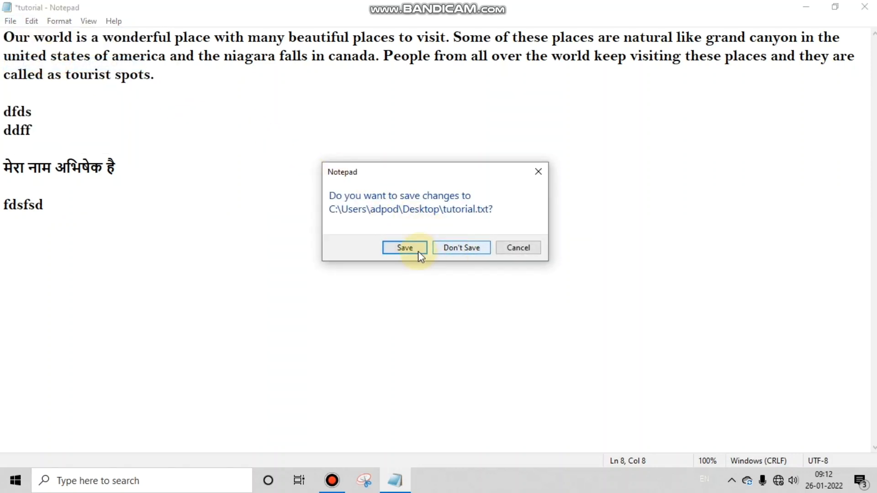
{"action": "left_click", "coordinate": [468, 248]}
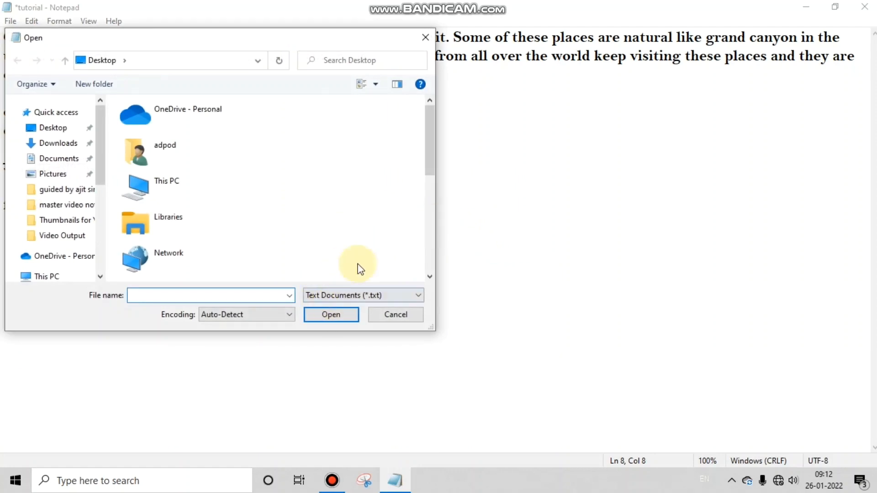
{"action": "left_click", "coordinate": [402, 317]}
Close the tutorial document without saving its changes, and reopen the file from the desktop in a maximized window
{"action": "left_click", "coordinate": [865, 6]}
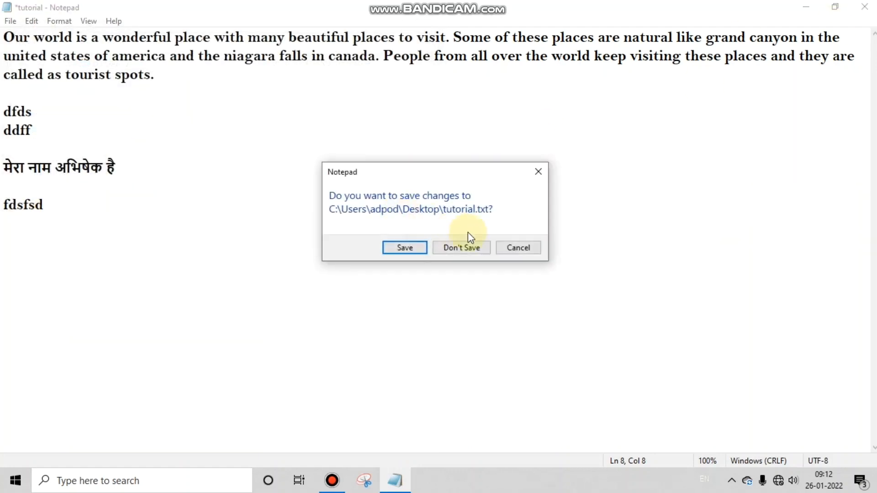
{"action": "left_click", "coordinate": [462, 250]}
{"action": "left_click", "coordinate": [263, 153]}
{"action": "double_click", "coordinate": [263, 153]}
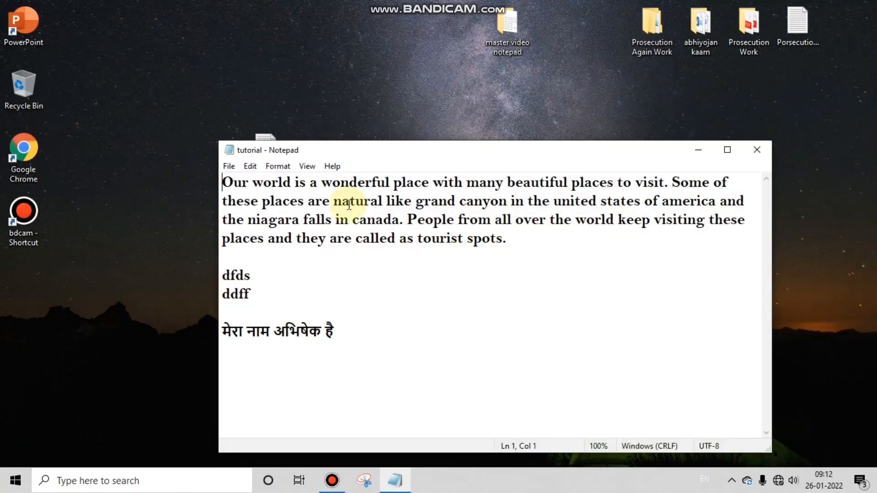
{"action": "left_click", "coordinate": [730, 149]}
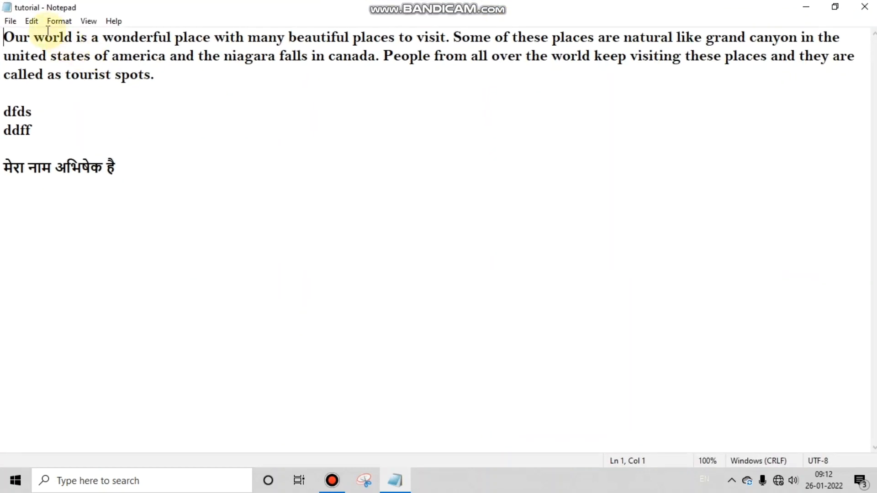
Open the PorsecutionDailyDiary text file from the desktop through the Open command, and close it without saving changes
{"action": "left_click", "coordinate": [18, 20]}
{"action": "left_click", "coordinate": [33, 64]}
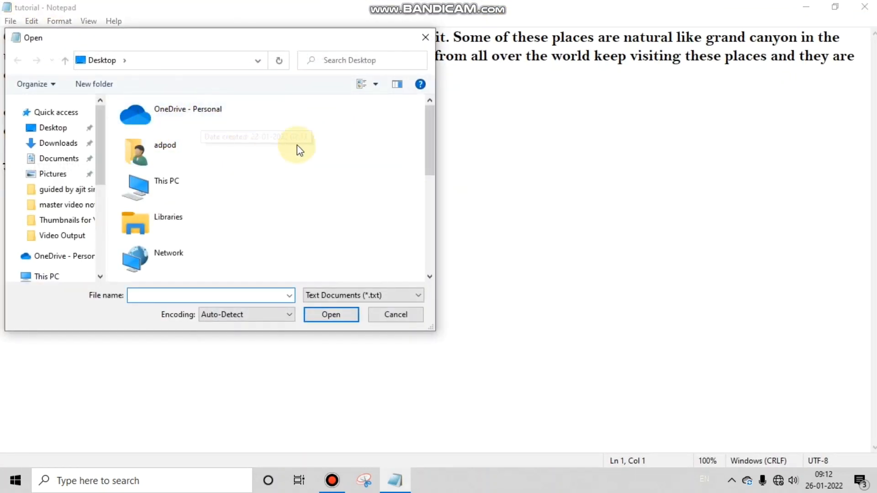
{"action": "left_click_drag", "start_coordinate": [429, 130], "coordinate": [426, 223]}
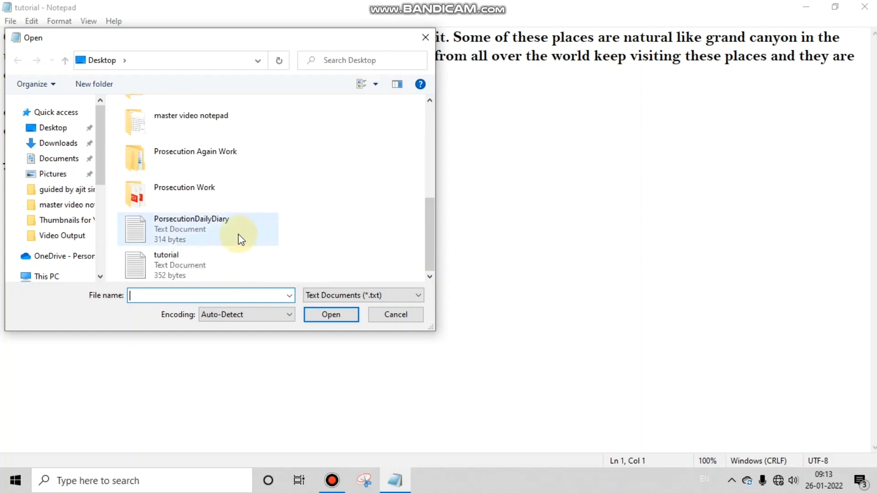
{"action": "left_click", "coordinate": [211, 224]}
{"action": "left_click", "coordinate": [319, 313]}
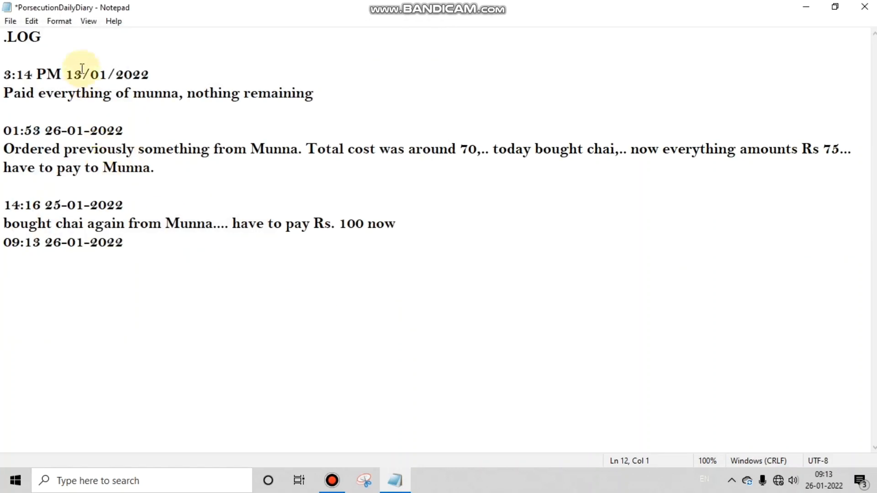
{"action": "left_click", "coordinate": [872, 6]}
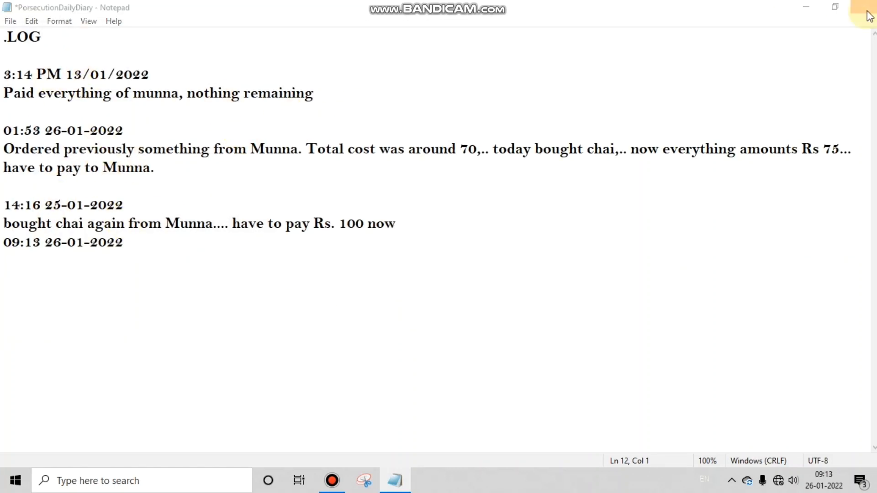
{"action": "left_click", "coordinate": [451, 246]}
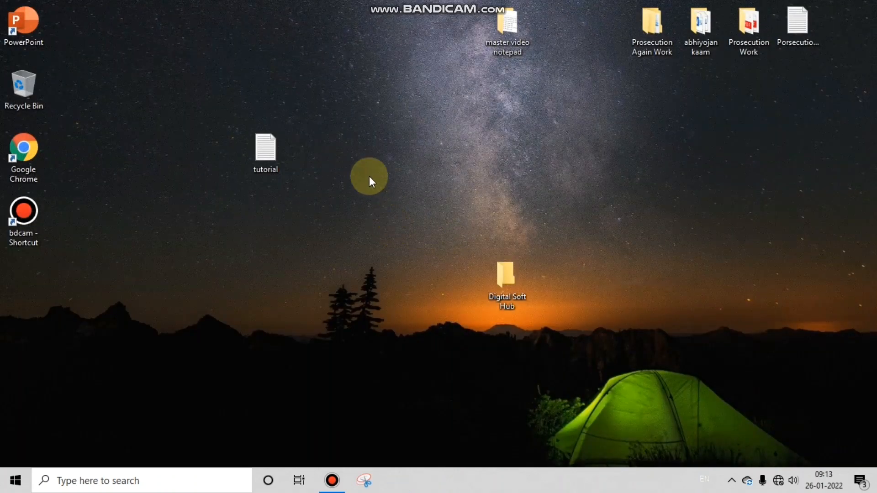
Open the tutorial document from the desktop and maximize its window
{"action": "double_click", "coordinate": [270, 153]}
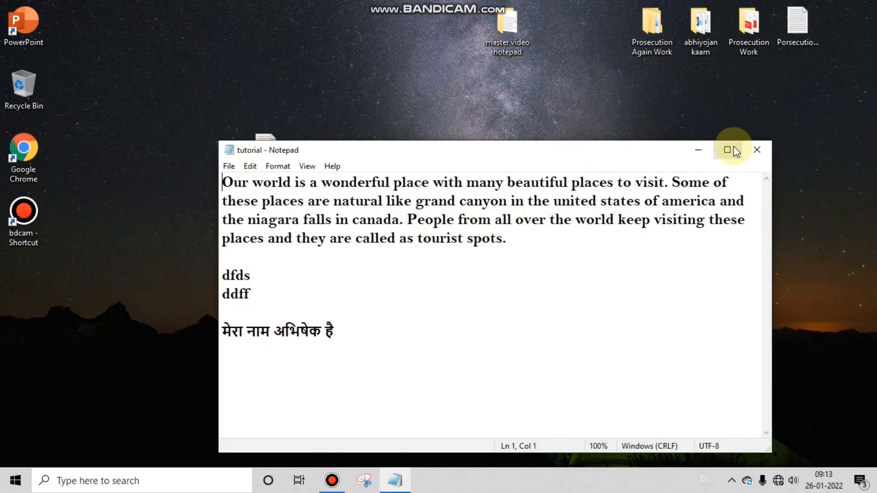
{"action": "left_click", "coordinate": [728, 149]}
{"action": "left_click", "coordinate": [10, 21]}
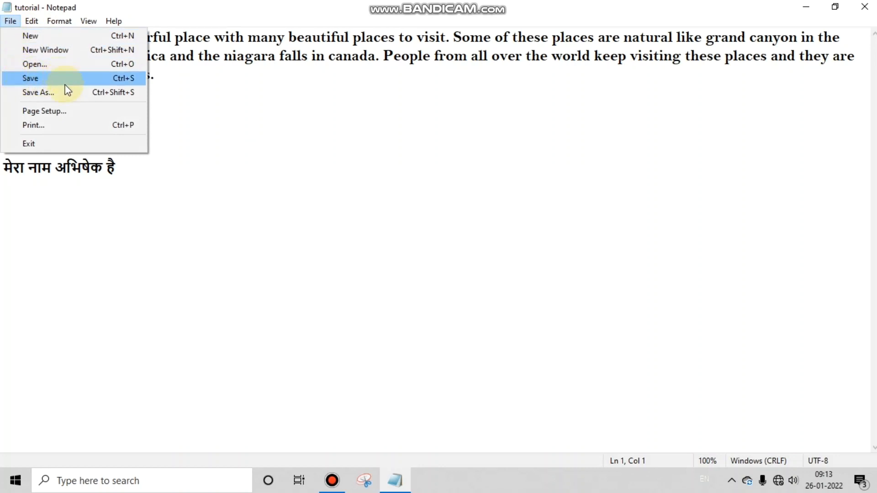
{"action": "left_click", "coordinate": [337, 80]}
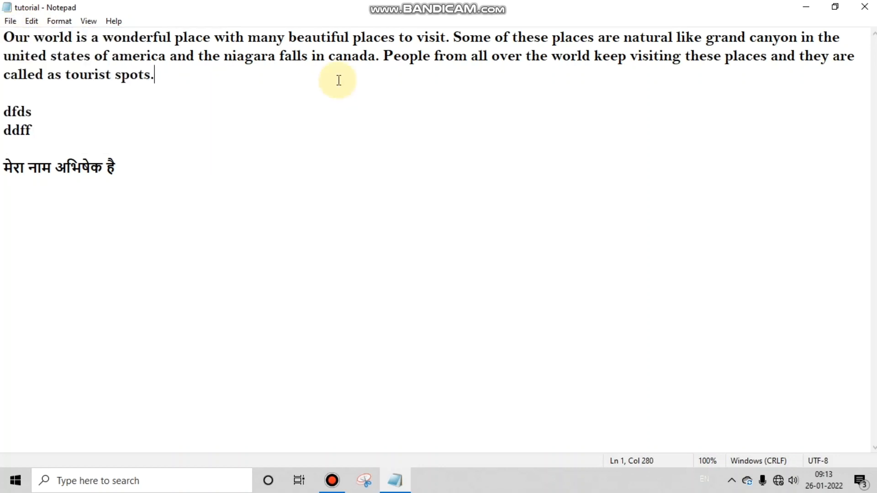
Save a copy of the document on the desktop under the name "tutorial by digital soft hub"
{"action": "left_click", "coordinate": [6, 24]}
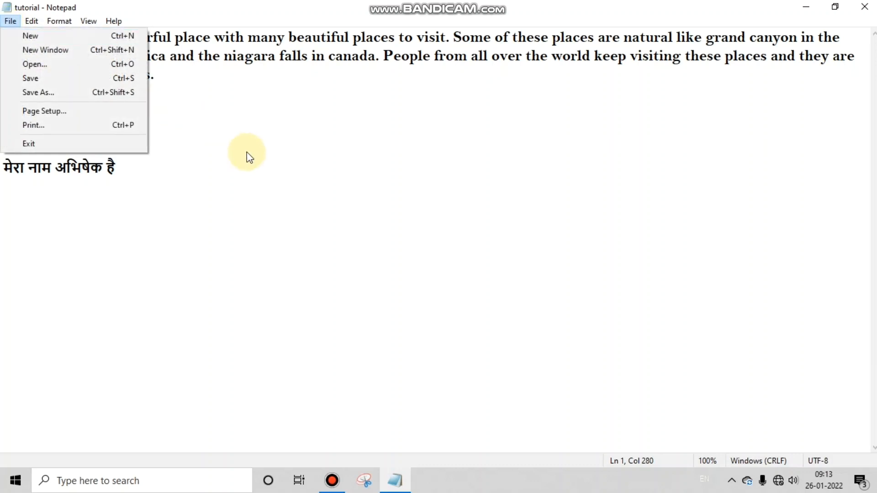
{"action": "left_click", "coordinate": [66, 91]}
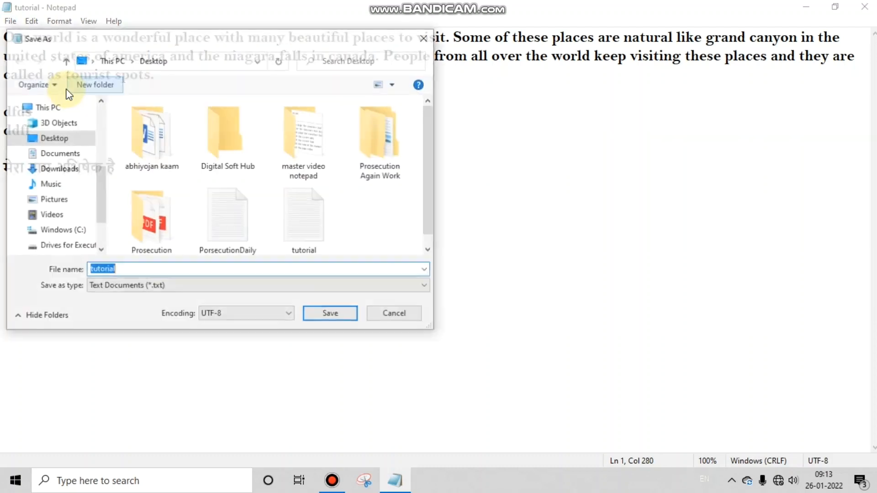
{"action": "left_click", "coordinate": [153, 271]}
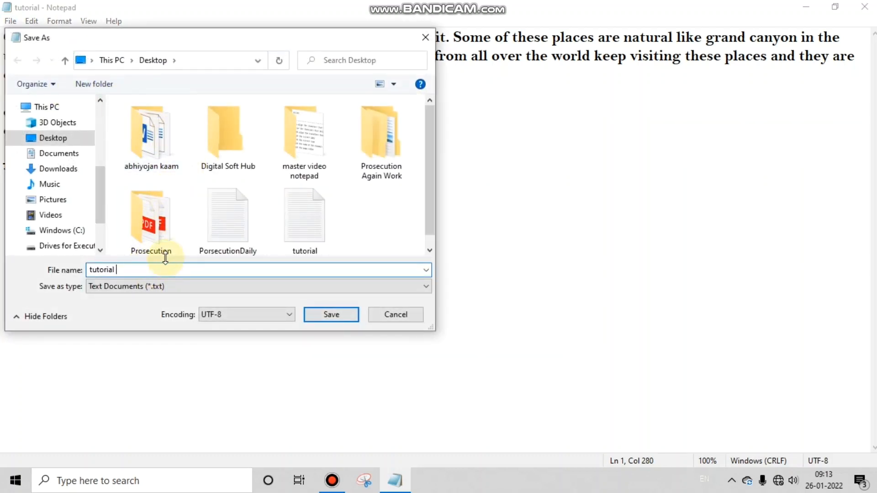
{"action": "type", "text": "by digital s"}
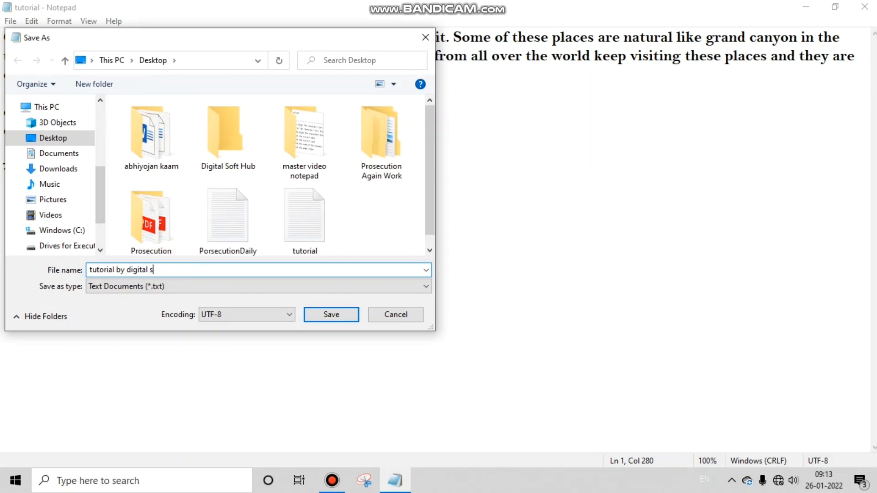
{"action": "type", "text": "oft hub"}
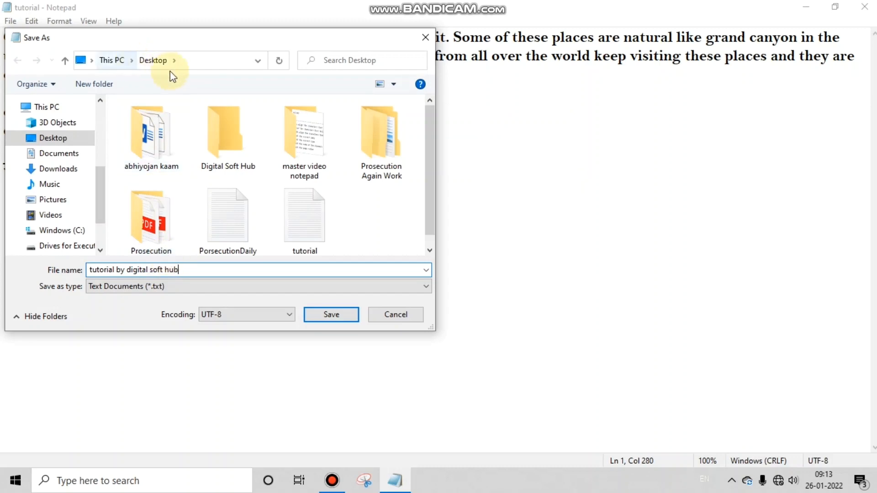
{"action": "left_click", "coordinate": [329, 313]}
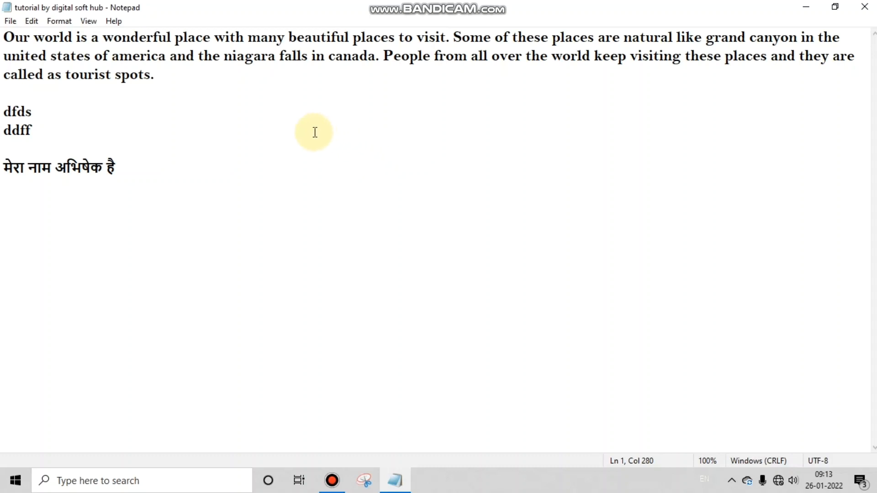
Return to the desktop and place the newly saved copy's icon beside the original tutorial file
{"action": "left_click_drag", "start_coordinate": [277, 37], "coordinate": [507, 92]}
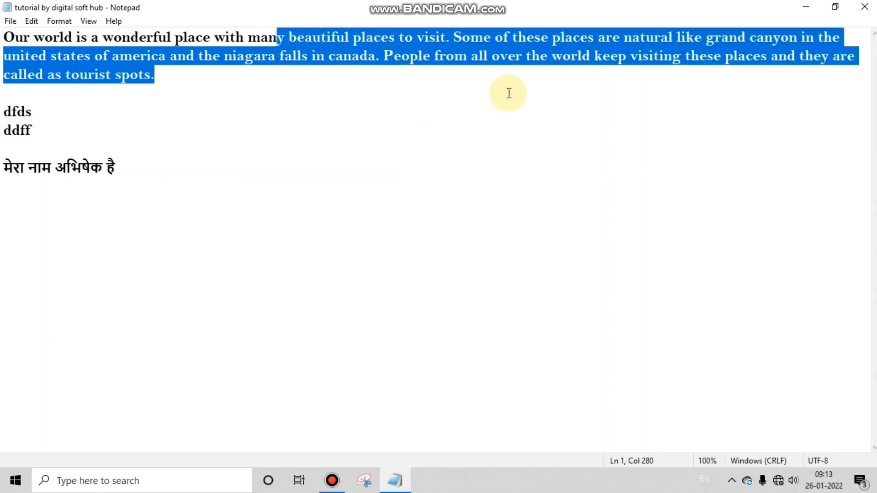
{"action": "left_click", "coordinate": [198, 196]}
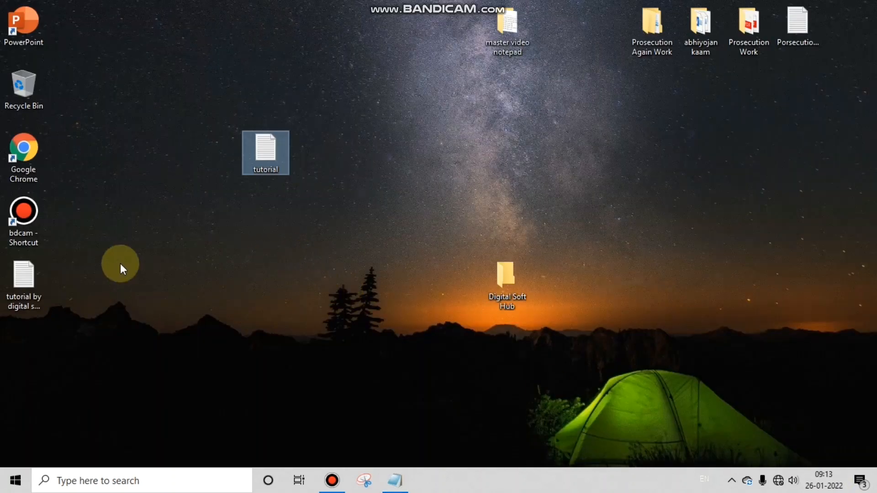
{"action": "left_click_drag", "start_coordinate": [20, 294], "coordinate": [314, 158]}
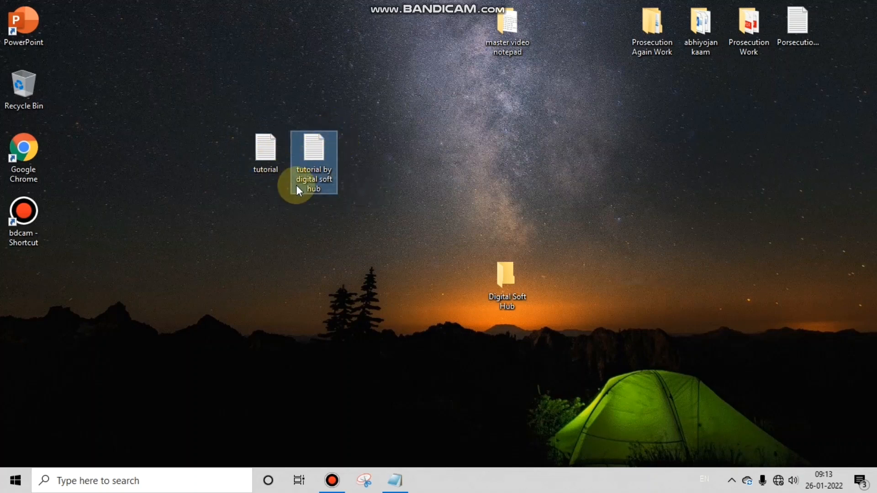
Open the original tutorial file's properties and examine its file type and storage location
{"action": "left_click", "coordinate": [268, 155], "text": "ctrl"}
{"action": "left_click", "coordinate": [268, 157]}
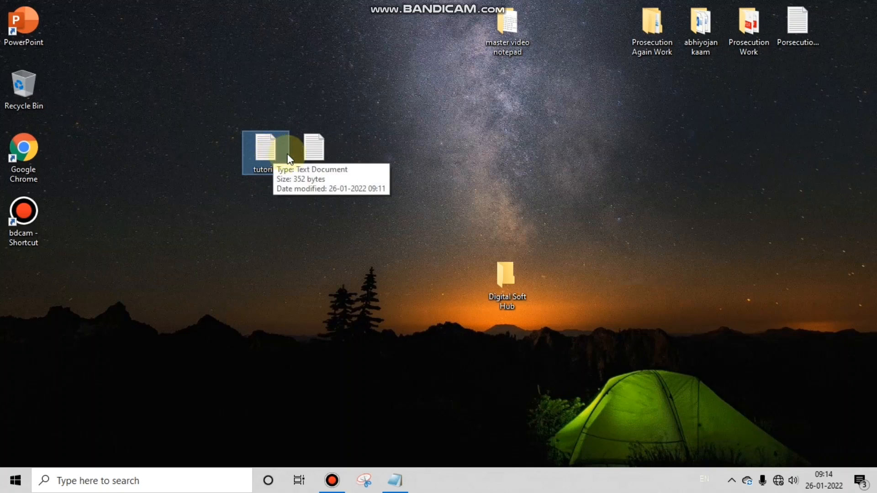
{"action": "right_click", "coordinate": [268, 154]}
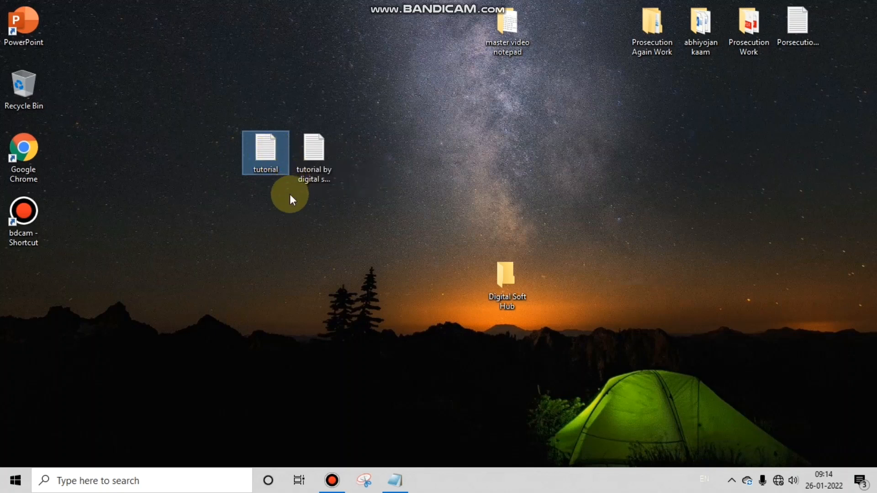
{"action": "left_click", "coordinate": [316, 434]}
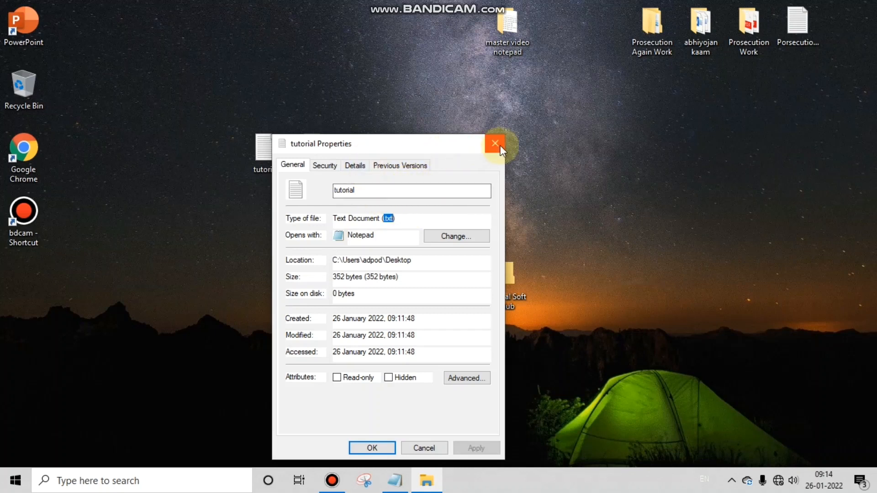
{"action": "left_click_drag", "start_coordinate": [424, 145], "coordinate": [502, 80]}
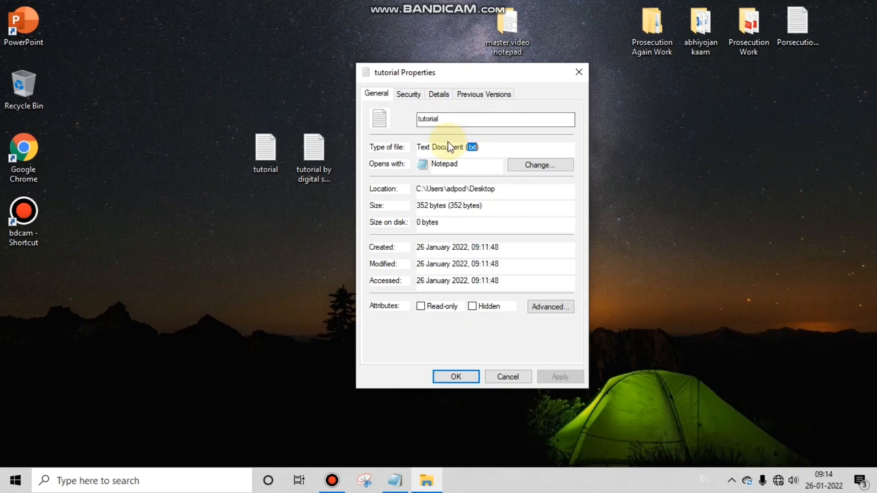
{"action": "left_click_drag", "start_coordinate": [422, 147], "coordinate": [421, 188]}
{"action": "left_click", "coordinate": [467, 151]}
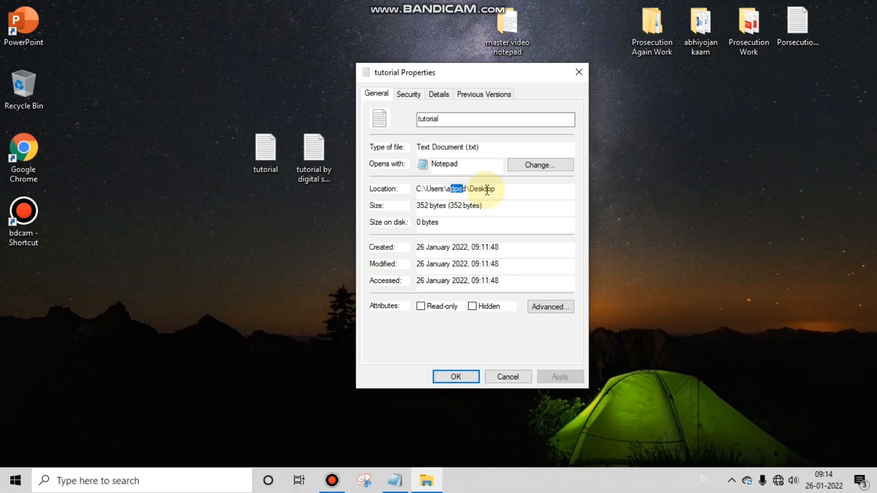
{"action": "left_click_drag", "start_coordinate": [470, 192], "coordinate": [495, 192]}
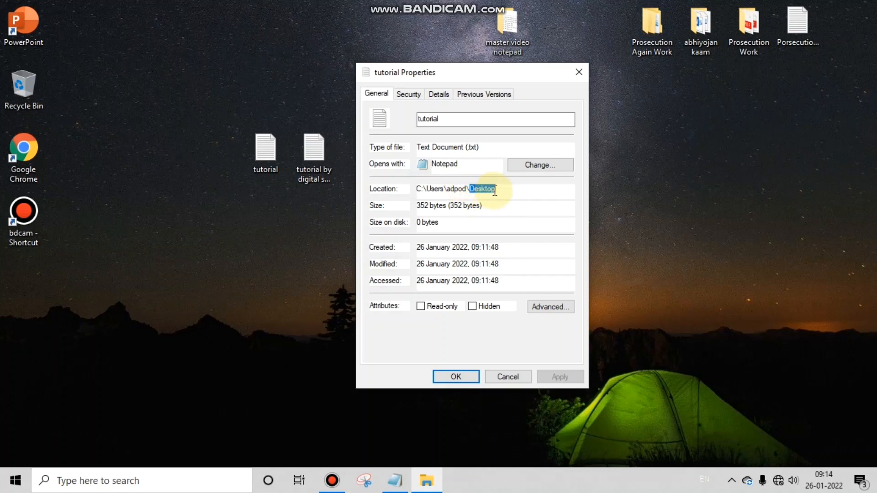
{"action": "left_click", "coordinate": [489, 190]}
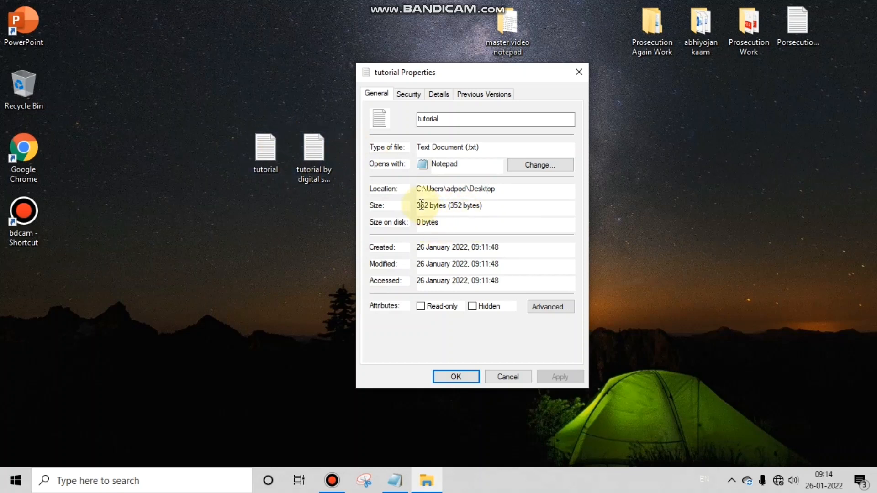
Examine the tutorial file's size, size on disk, and its created, modified and accessed dates
{"action": "left_click_drag", "start_coordinate": [416, 205], "coordinate": [443, 210]}
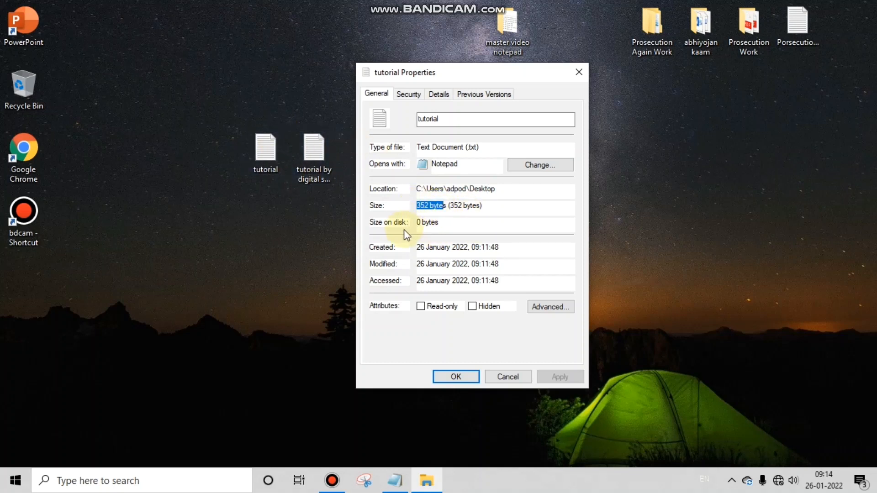
{"action": "left_click_drag", "start_coordinate": [420, 222], "coordinate": [430, 226]}
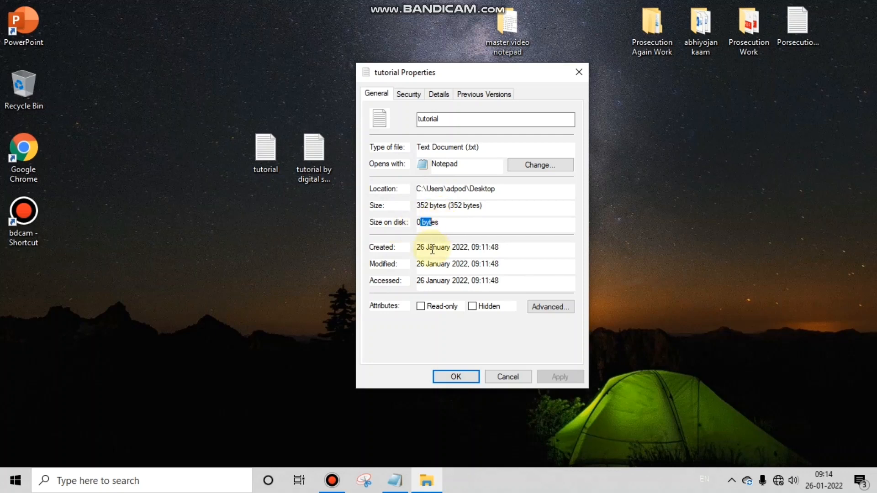
{"action": "left_click_drag", "start_coordinate": [425, 246], "coordinate": [469, 247]}
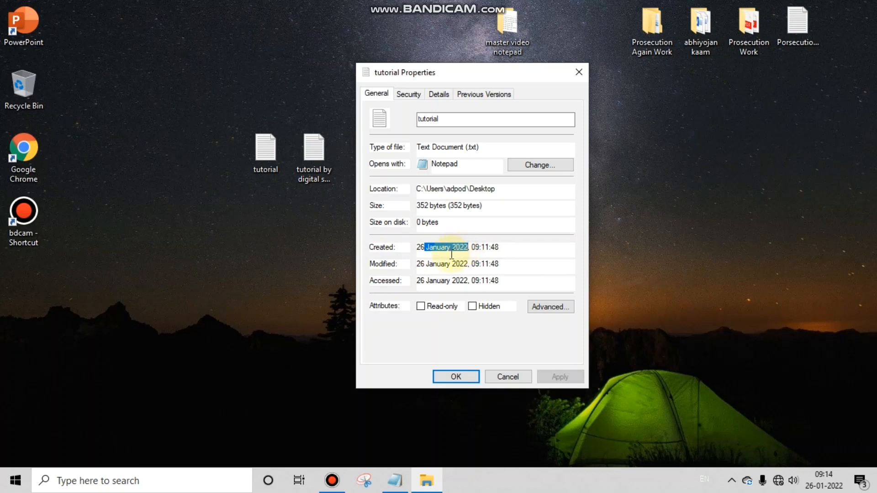
{"action": "left_click_drag", "start_coordinate": [425, 265], "coordinate": [470, 288]}
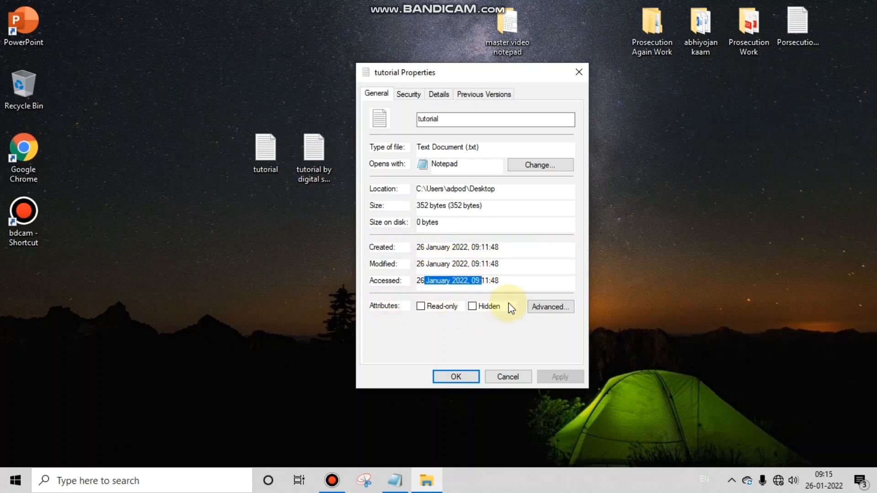
Review the tutorial file's security permissions, details and previous versions, and close its properties
{"action": "left_click", "coordinate": [408, 94]}
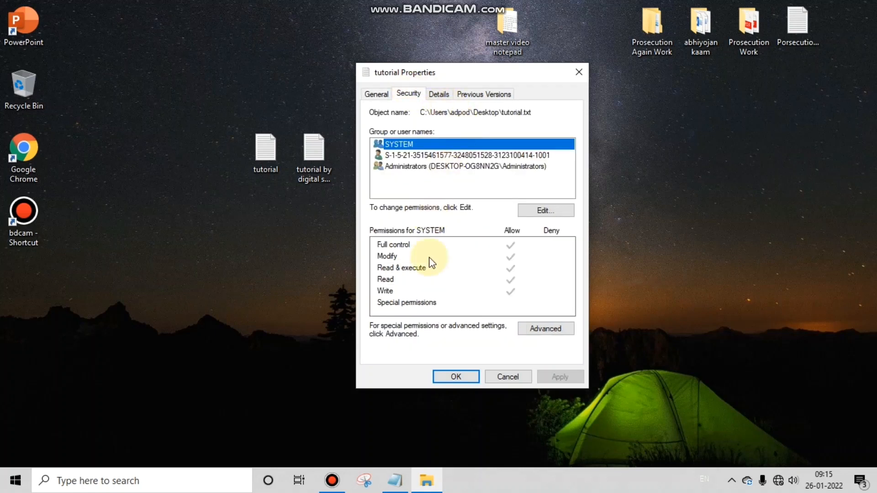
{"action": "left_click", "coordinate": [436, 96]}
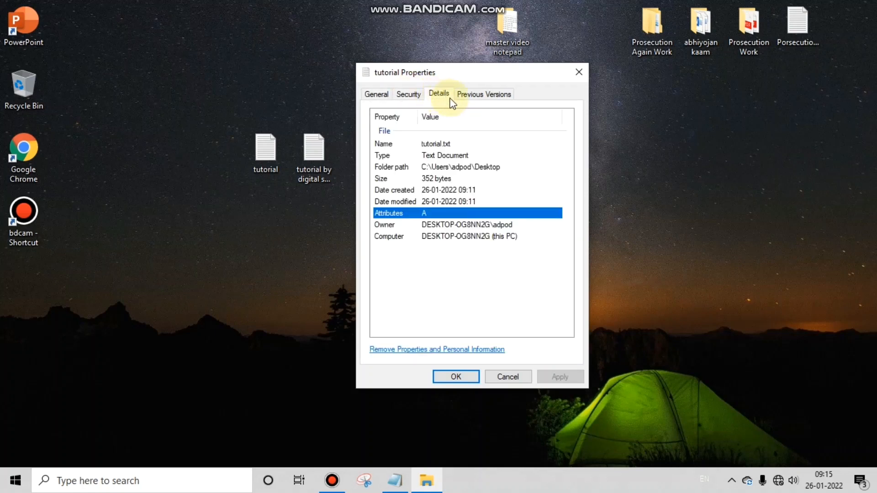
{"action": "left_click", "coordinate": [495, 94]}
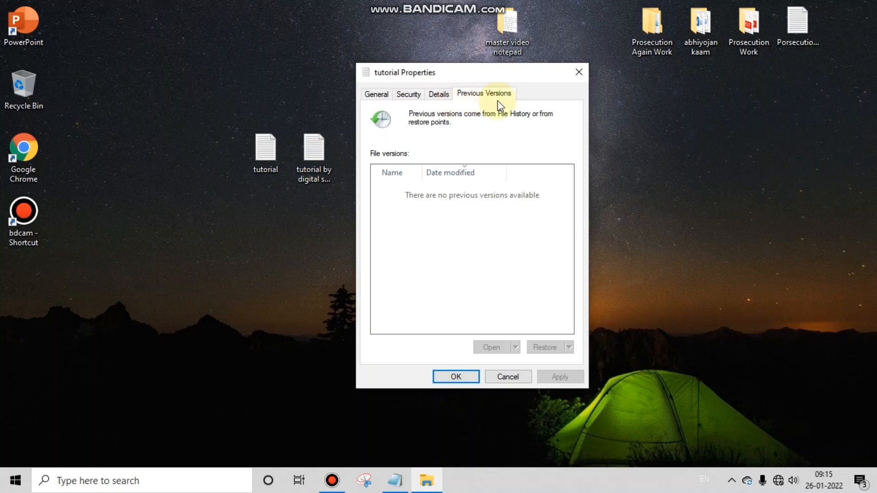
{"action": "left_click", "coordinate": [578, 73]}
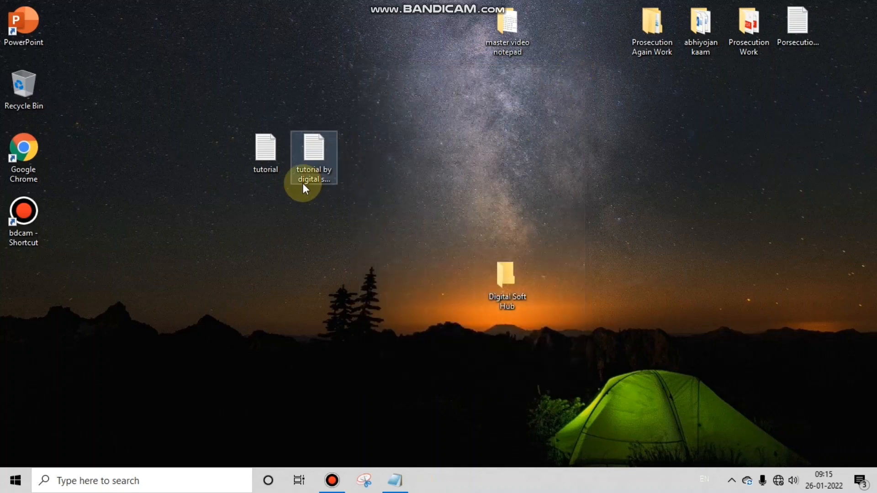
Reopen the original tutorial file from the desktop in a maximized window
{"action": "double_click", "coordinate": [281, 161]}
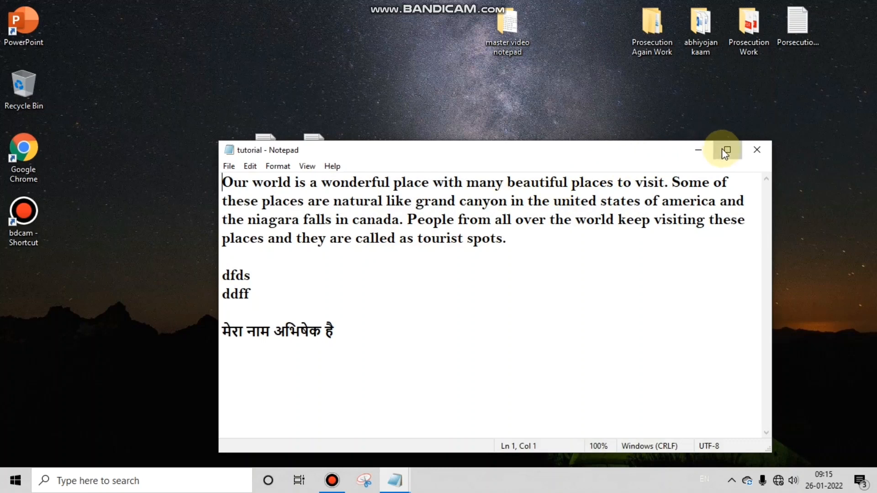
{"action": "left_click", "coordinate": [726, 150]}
{"action": "left_click", "coordinate": [10, 21]}
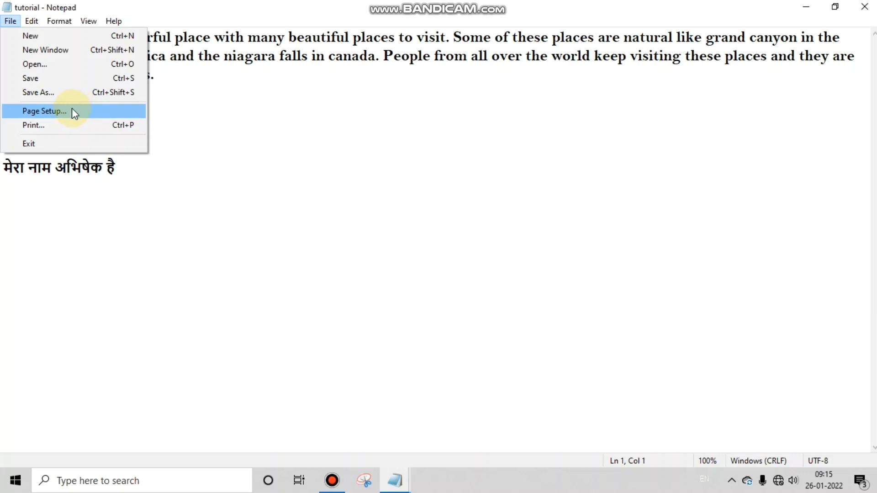
{"action": "left_click", "coordinate": [411, 118]}
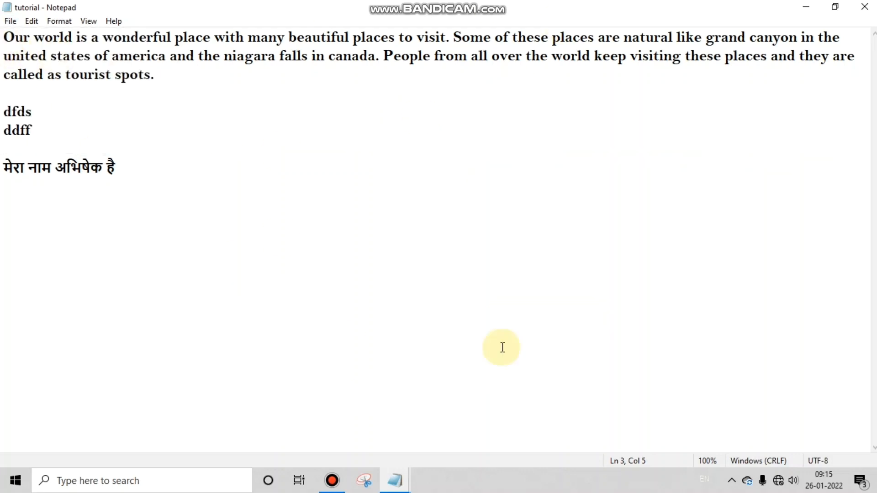
In the document's Page Setup, choose A4 as the paper size and Landscape as the orientation
{"action": "left_click", "coordinate": [9, 22]}
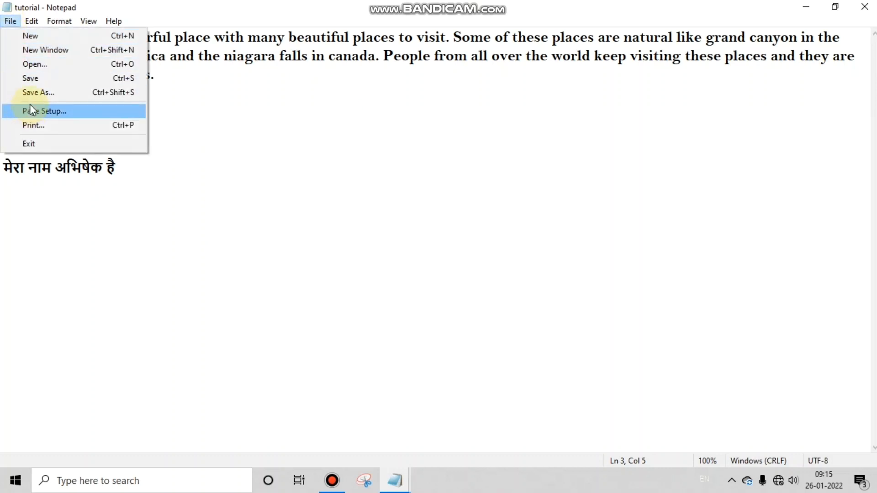
{"action": "left_click", "coordinate": [48, 112]}
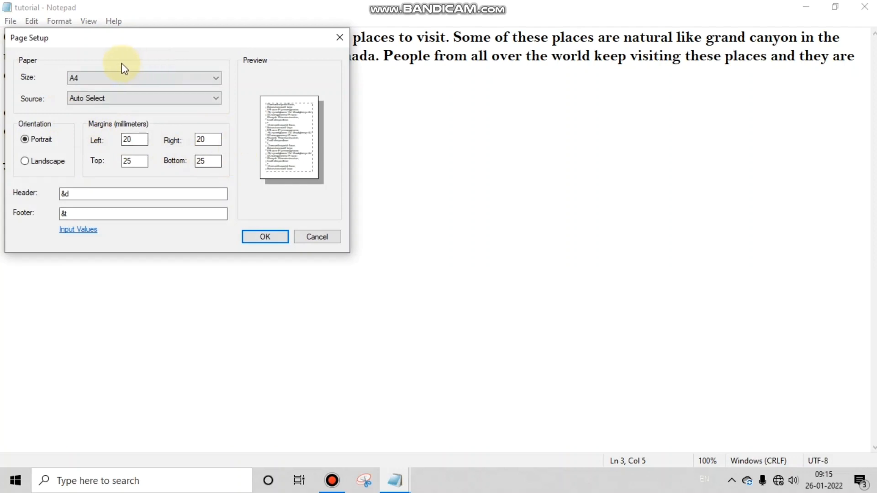
{"action": "left_click", "coordinate": [120, 79]}
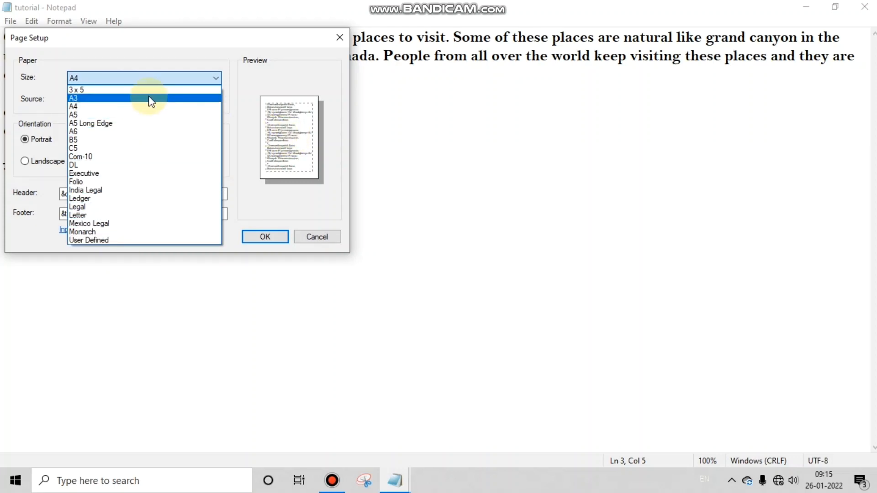
{"action": "left_click", "coordinate": [141, 106]}
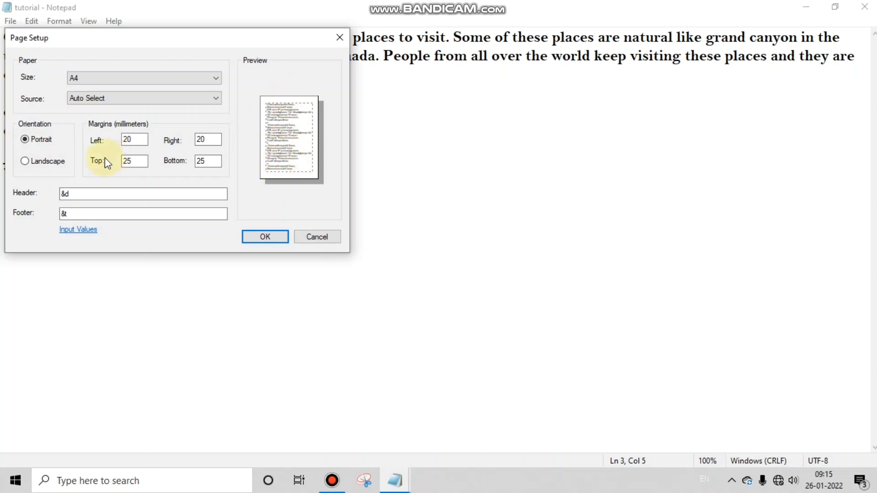
{"action": "left_click", "coordinate": [27, 164]}
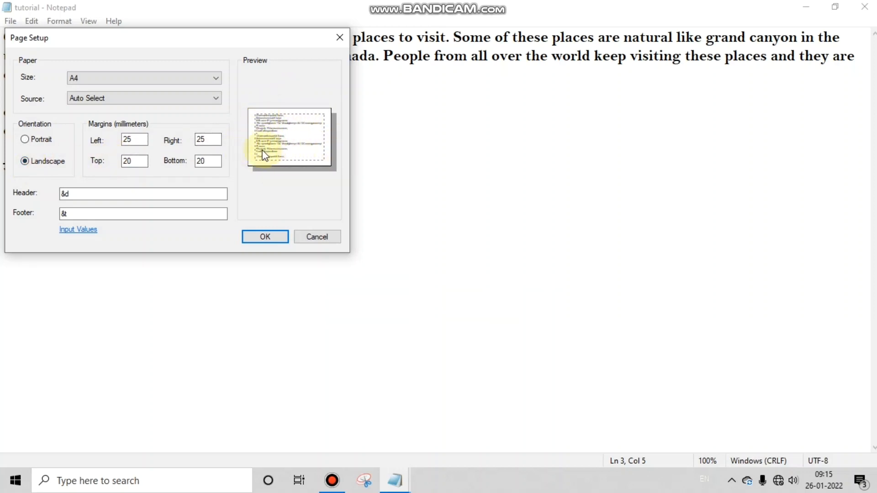
Set the page orientation to Portrait and try left margins of 0, 10, 50 and 90 mm before restoring 20 mm
{"action": "left_click", "coordinate": [24, 141]}
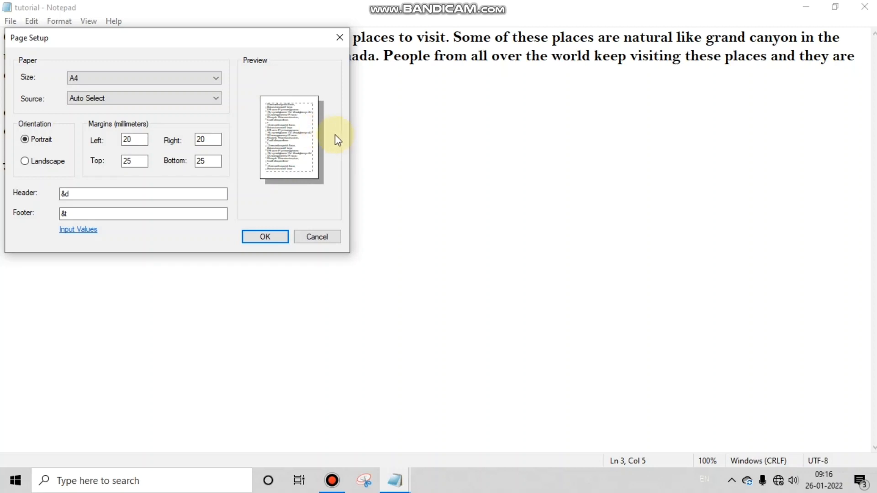
{"action": "left_click_drag", "start_coordinate": [137, 140], "coordinate": [108, 135]}
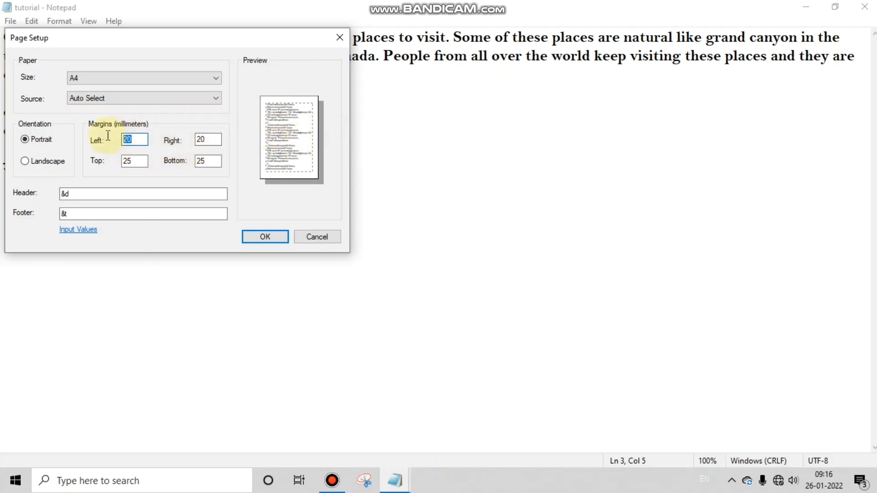
{"action": "type", "text": "0"}
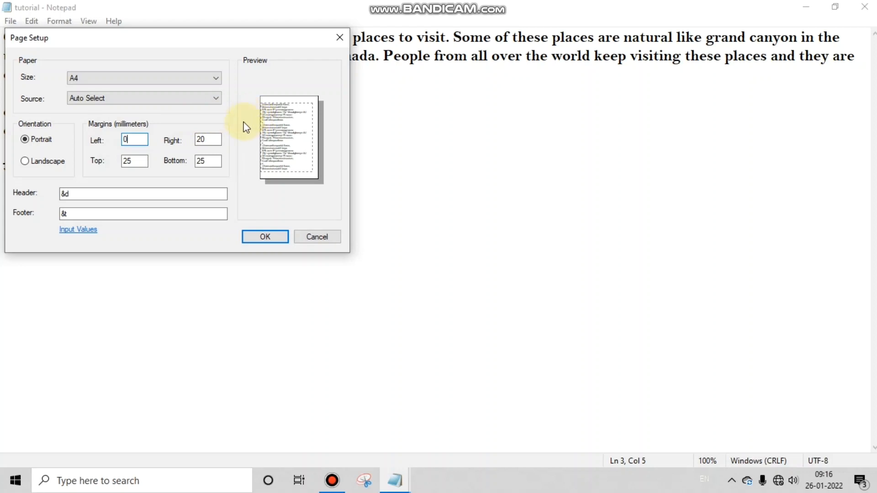
{"action": "left_click", "coordinate": [123, 141]}
{"action": "type", "text": "1"}
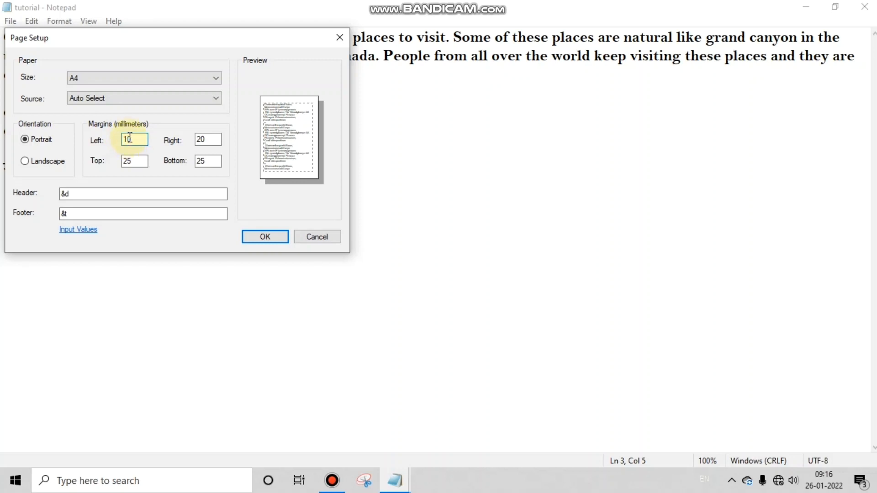
{"action": "type", "text": "5"}
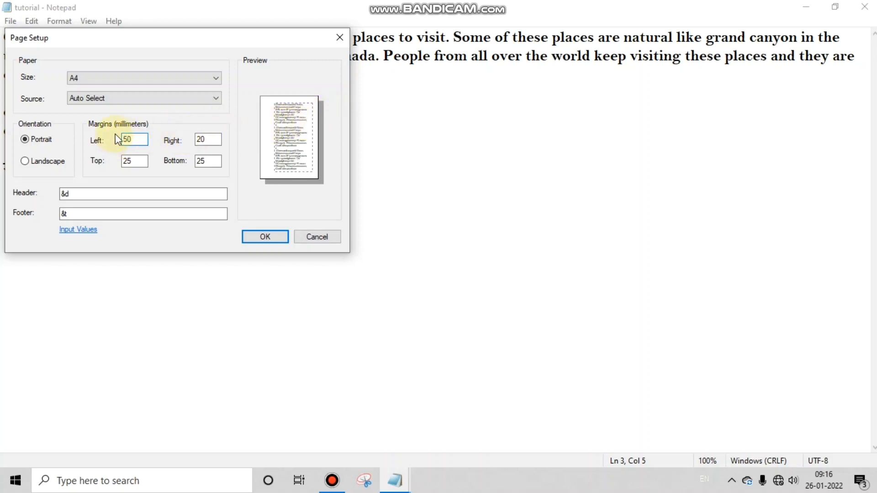
{"action": "type", "text": "9"}
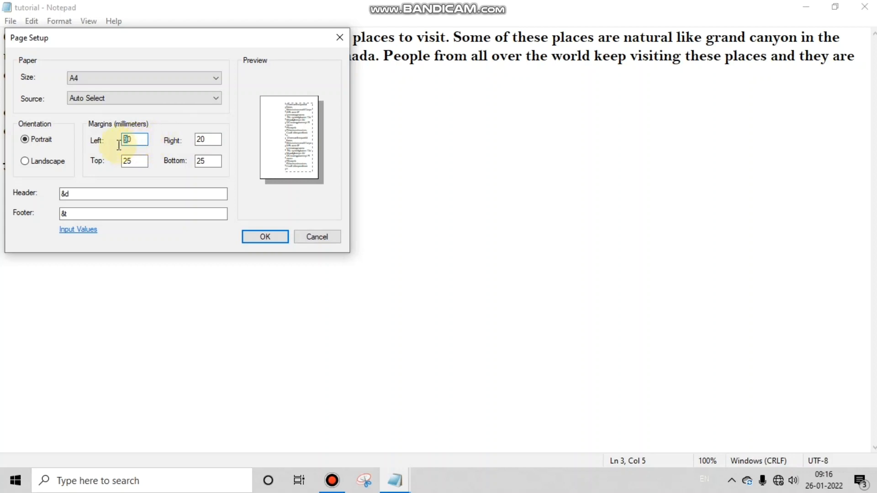
{"action": "type", "text": "2"}
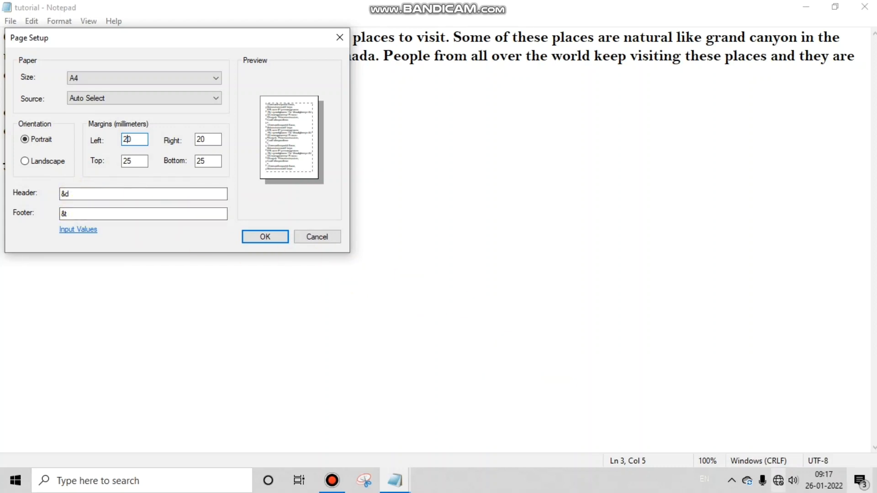
Open the header and footer command reference image from the desktop's master video notepad folder in a maximized window
{"action": "left_click", "coordinate": [874, 486]}
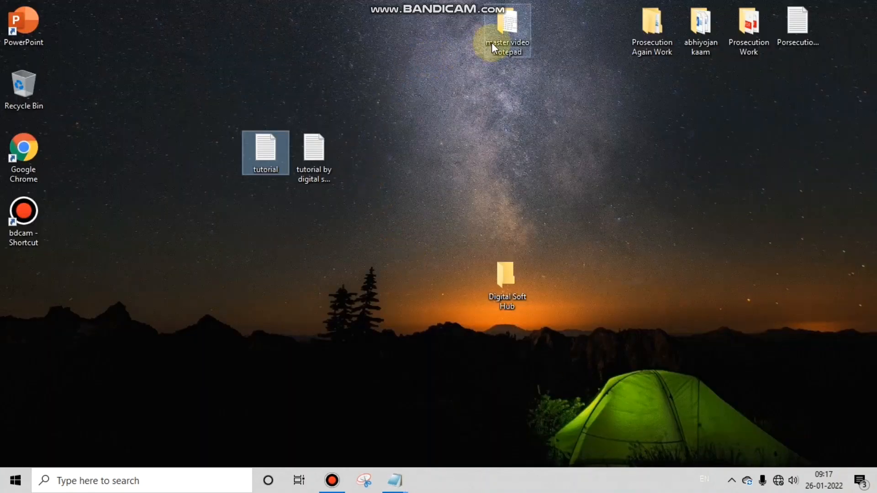
{"action": "left_click", "coordinate": [512, 36]}
{"action": "double_click", "coordinate": [512, 37]}
{"action": "double_click", "coordinate": [258, 160]}
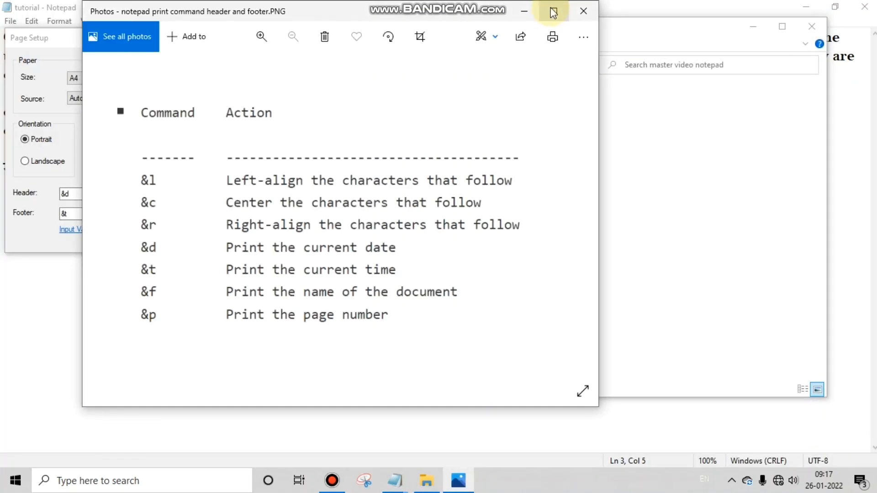
{"action": "left_click", "coordinate": [554, 12]}
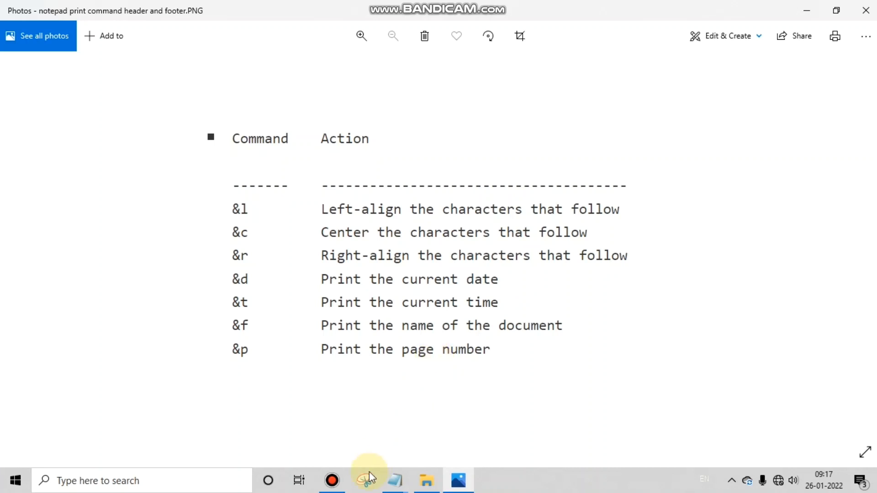
Compare the tutorial document's header and footer codes with the reference image and accept its Page Setup
{"action": "left_click", "coordinate": [395, 480]}
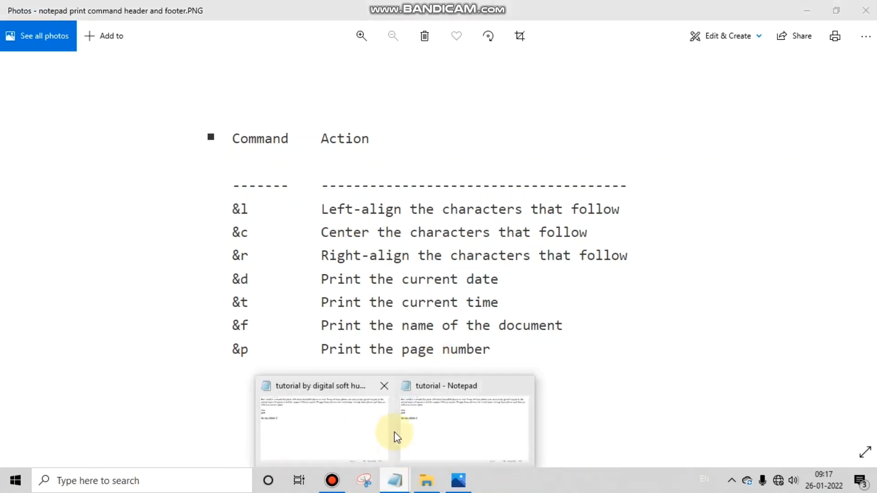
{"action": "left_click", "coordinate": [439, 426]}
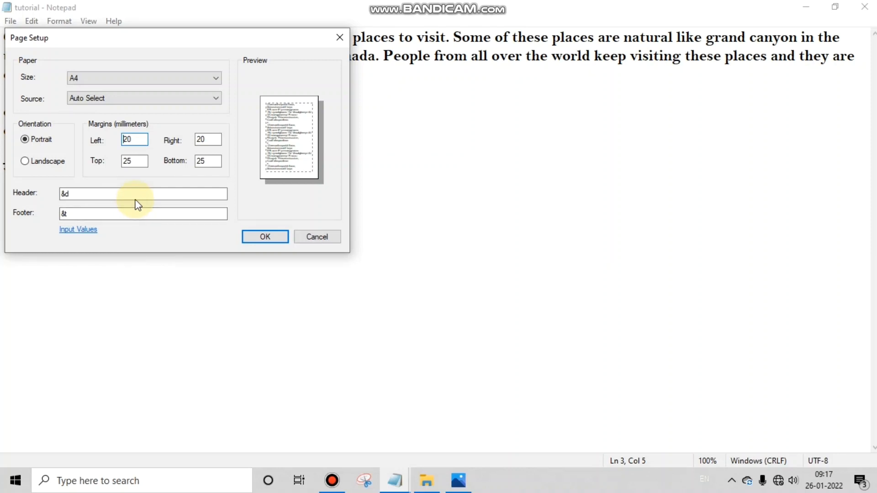
{"action": "left_click", "coordinate": [458, 478]}
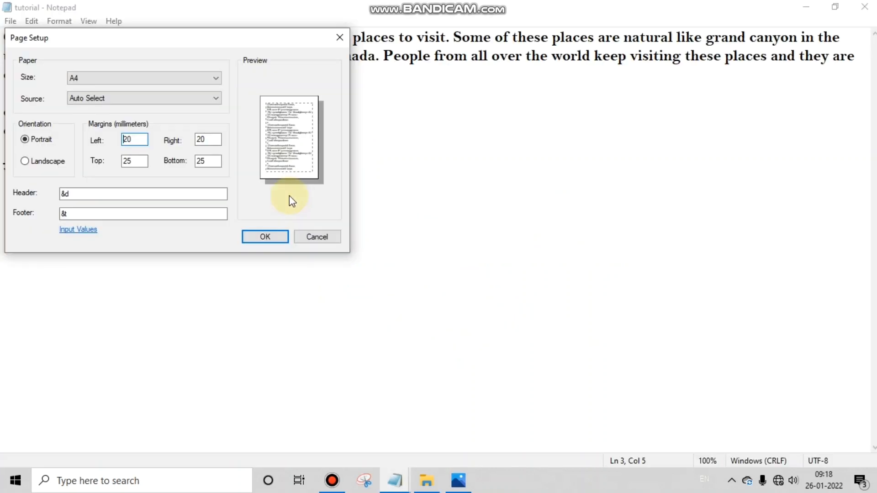
{"action": "left_click", "coordinate": [263, 236]}
Print all of the tutorial document in one copy on the Brother HL-B2000D series printer
{"action": "left_click", "coordinate": [11, 22]}
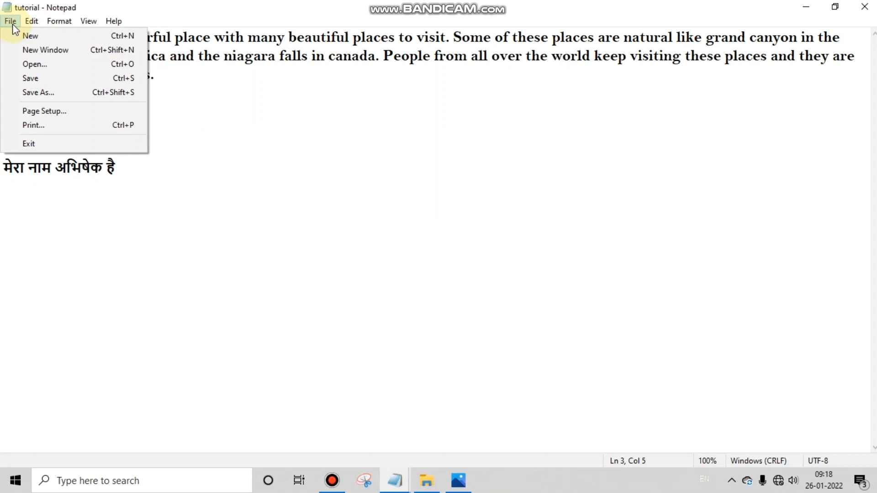
{"action": "left_click", "coordinate": [11, 21]}
{"action": "left_click", "coordinate": [11, 22]}
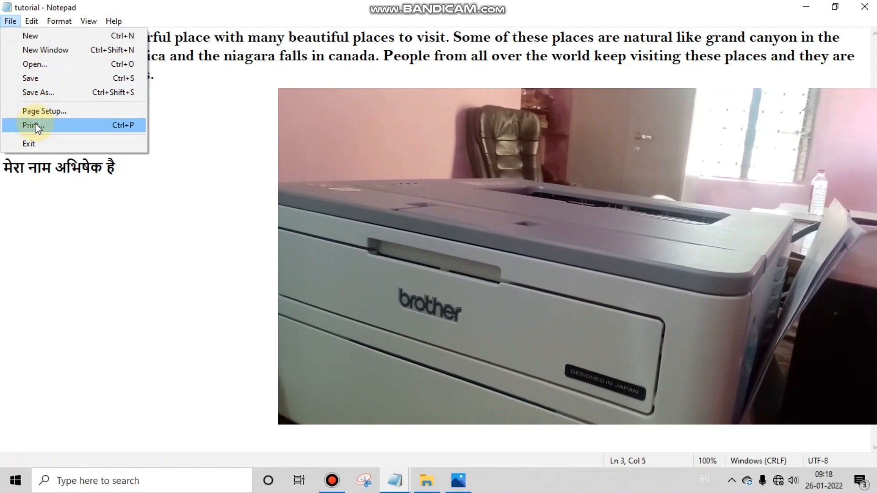
{"action": "left_click", "coordinate": [37, 126]}
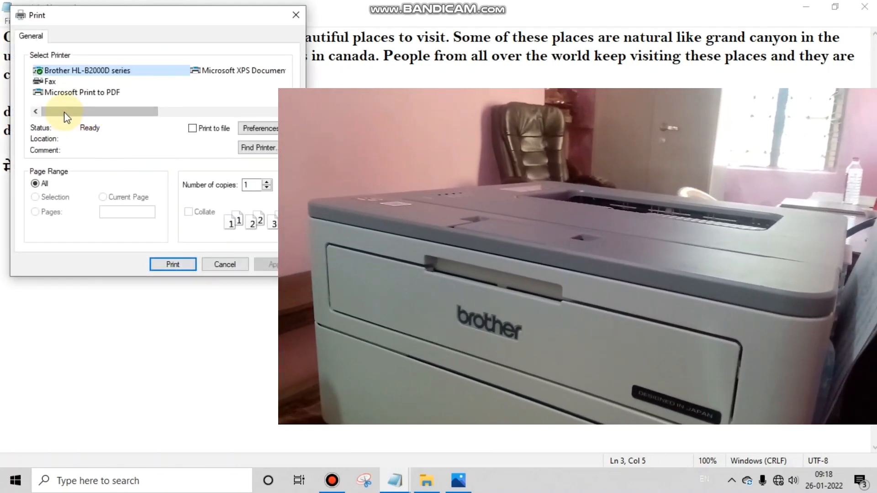
{"action": "left_click", "coordinate": [170, 265]}
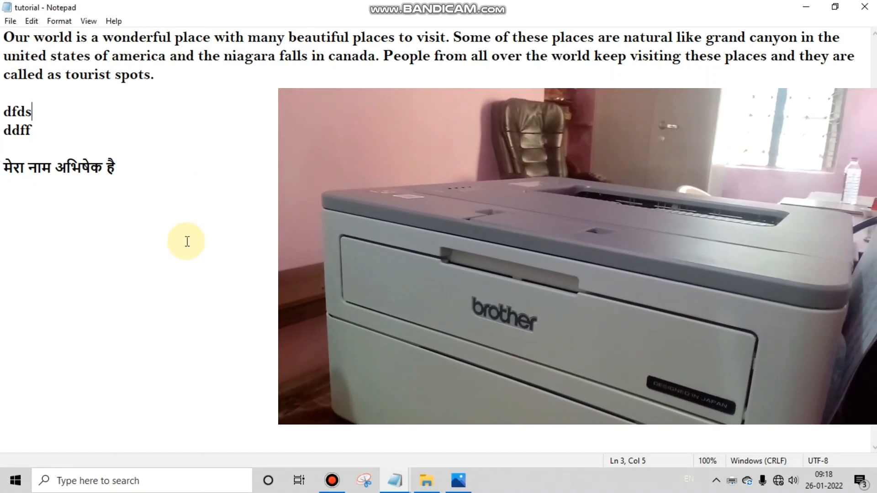
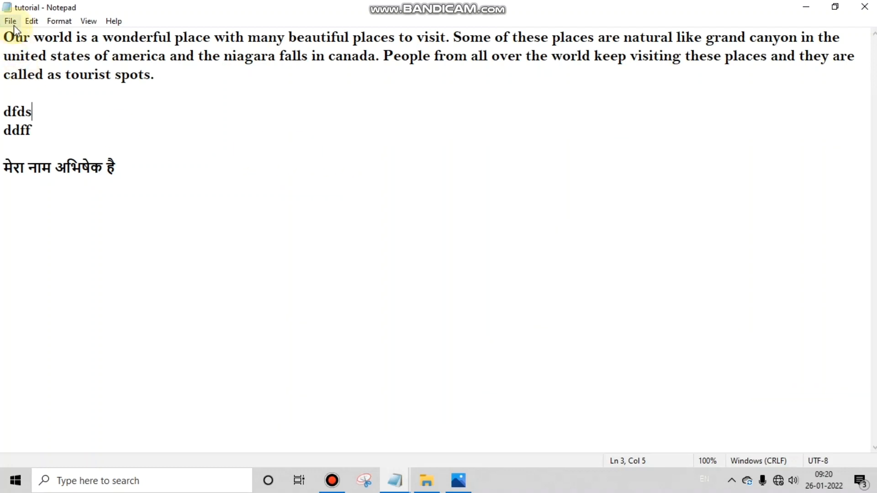
In Page Setup, set the header to "Digital Soft Hub" and the footer to "eDiplomaMCU"
{"action": "left_click", "coordinate": [14, 24]}
{"action": "left_click", "coordinate": [42, 110]}
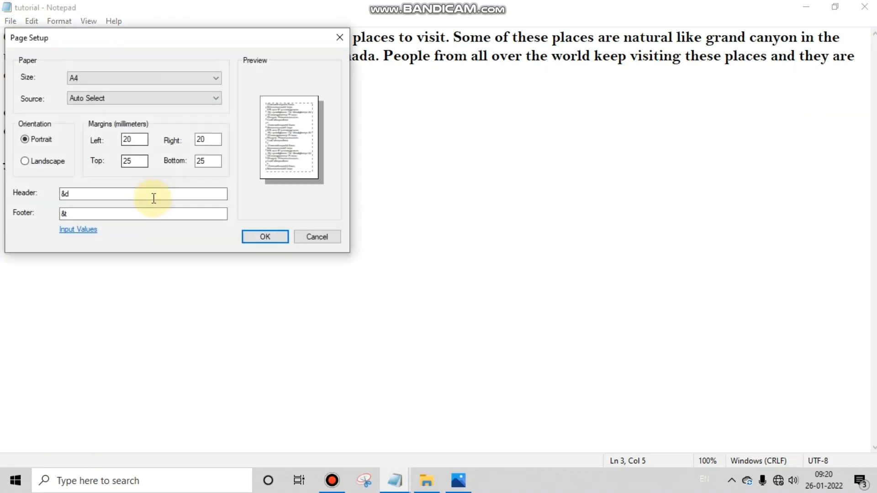
{"action": "double_click", "coordinate": [143, 192]}
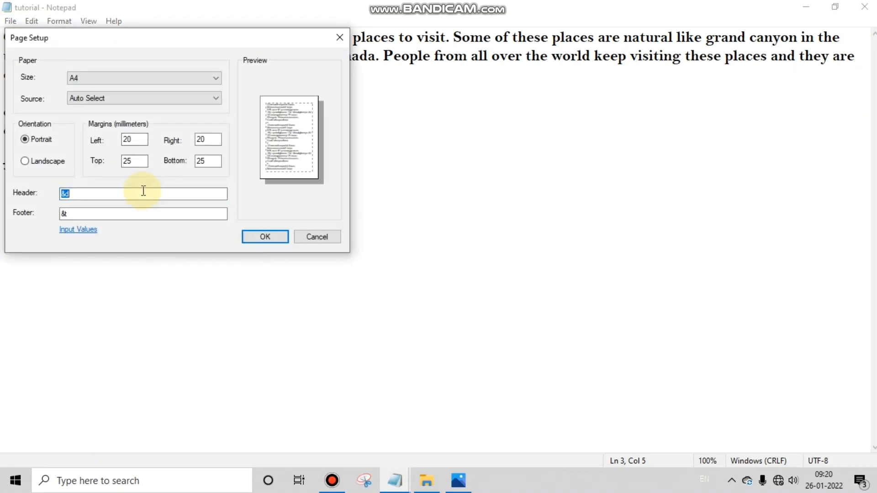
{"action": "type", "text": "Digital Soft Hub"}
{"action": "key", "text": "Tab"}
{"action": "type", "text": "e"}
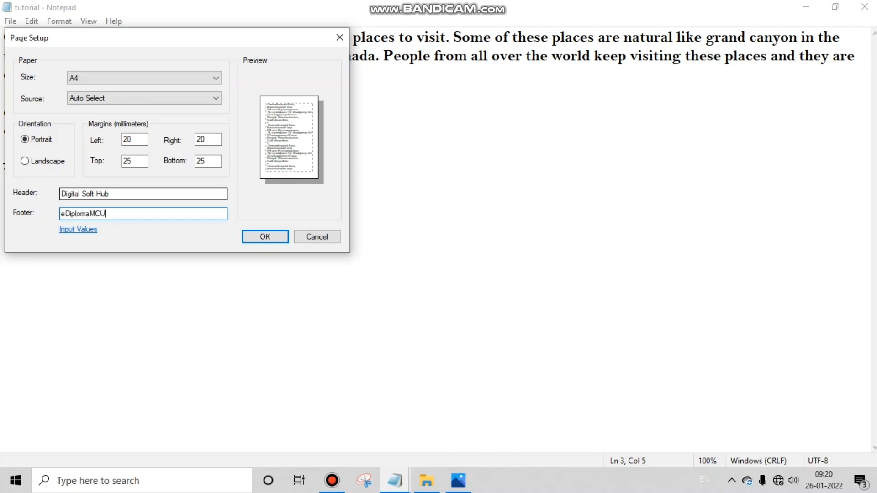
{"action": "left_click", "coordinate": [273, 236]}
Print the tutorial document with its custom header and footer on the Brother HL-B2000D series printer
{"action": "left_click", "coordinate": [10, 22]}
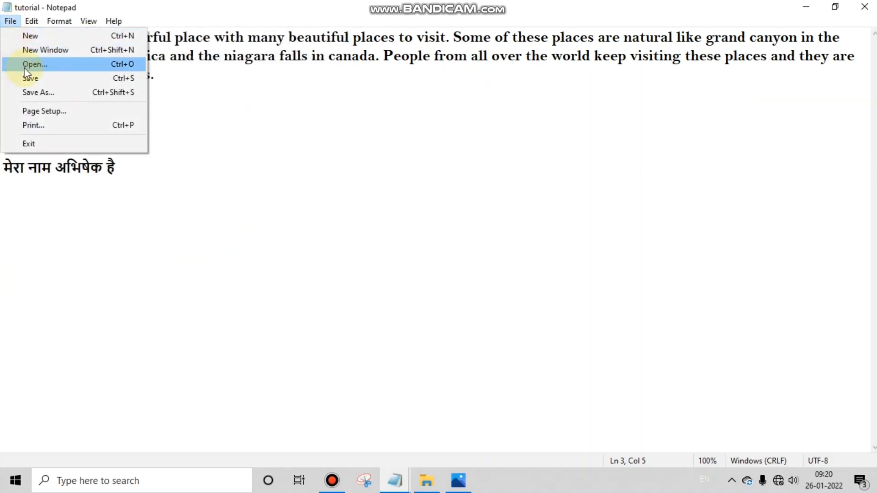
{"action": "left_click", "coordinate": [51, 125]}
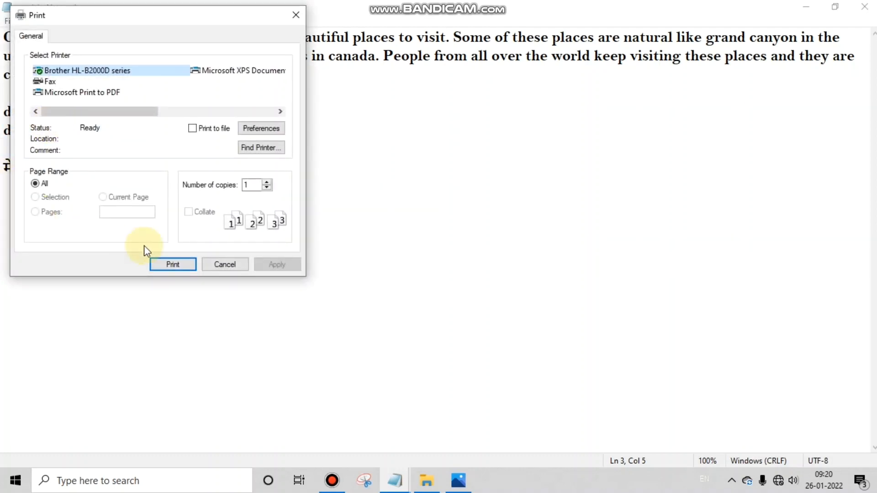
{"action": "left_click", "coordinate": [176, 262]}
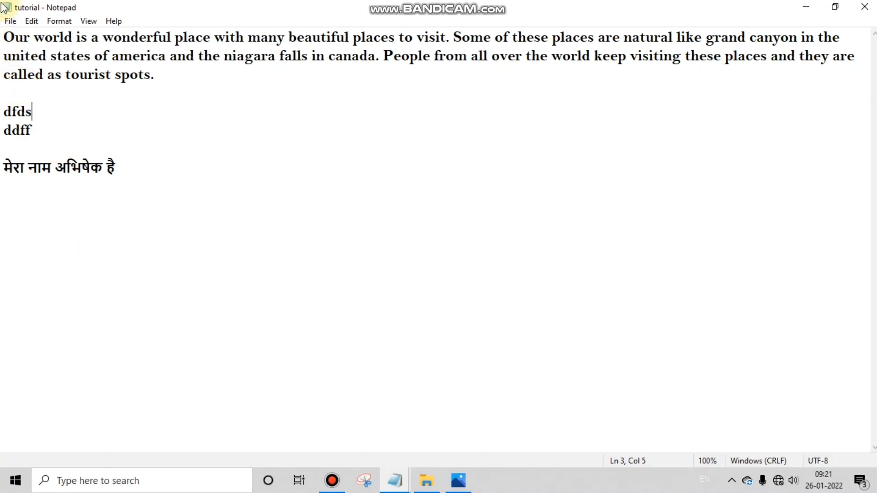
Review the Brother printer's basic printing preferences from the Print dialog and close them without changes
{"action": "left_click", "coordinate": [8, 23]}
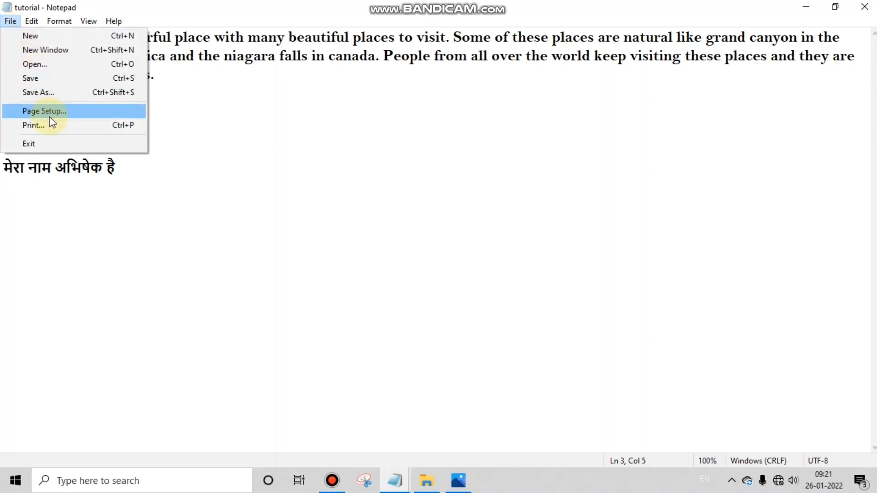
{"action": "left_click", "coordinate": [53, 128]}
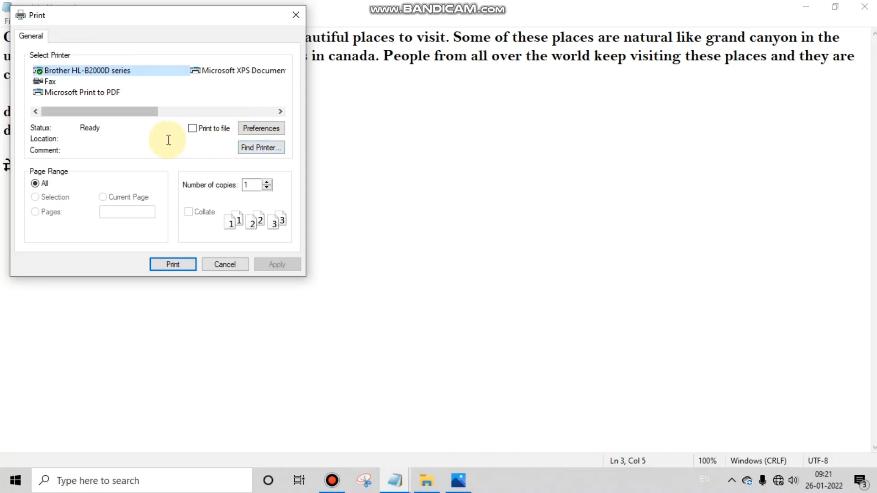
{"action": "left_click", "coordinate": [243, 130]}
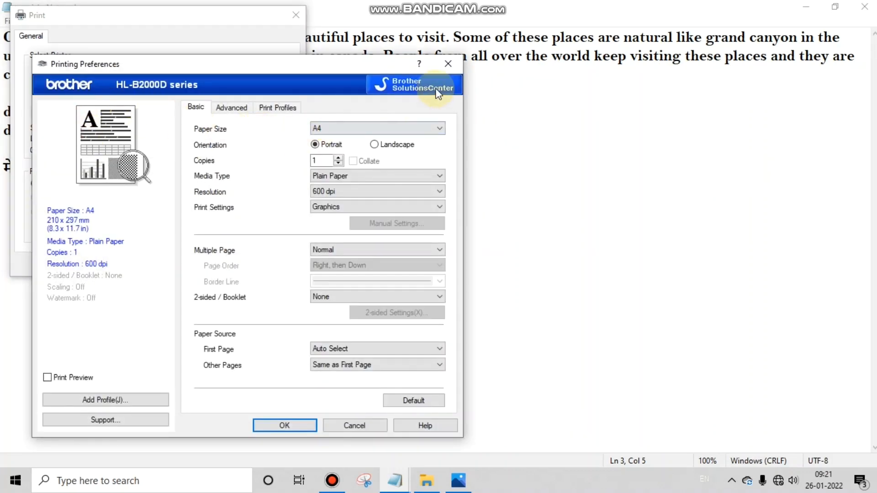
{"action": "left_click", "coordinate": [447, 63]}
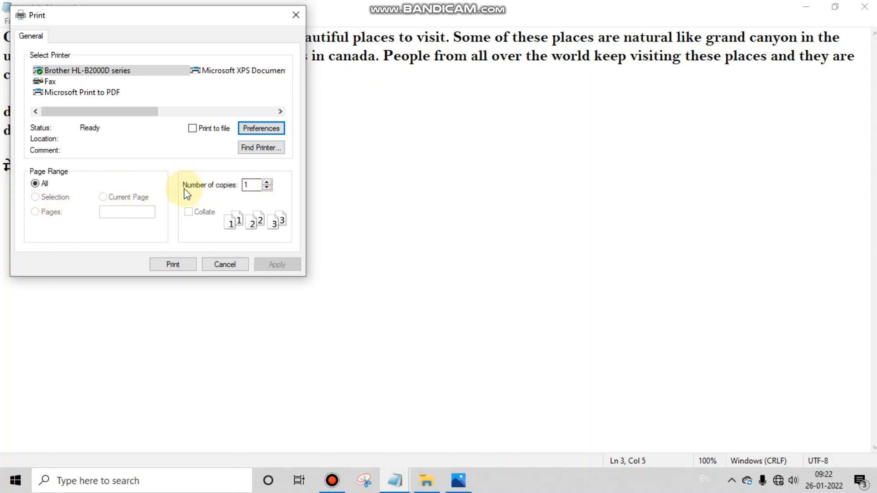
Set the number of copies to 6 and switch Collate on and off to compare the page orders
{"action": "left_click", "coordinate": [267, 182]}
{"action": "left_click", "coordinate": [267, 182]}
{"action": "left_click", "coordinate": [267, 182]}
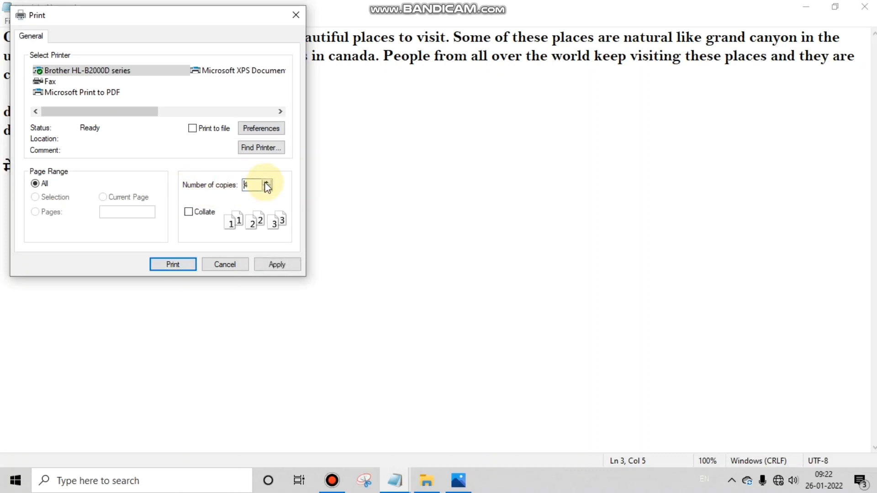
{"action": "left_click", "coordinate": [267, 183]}
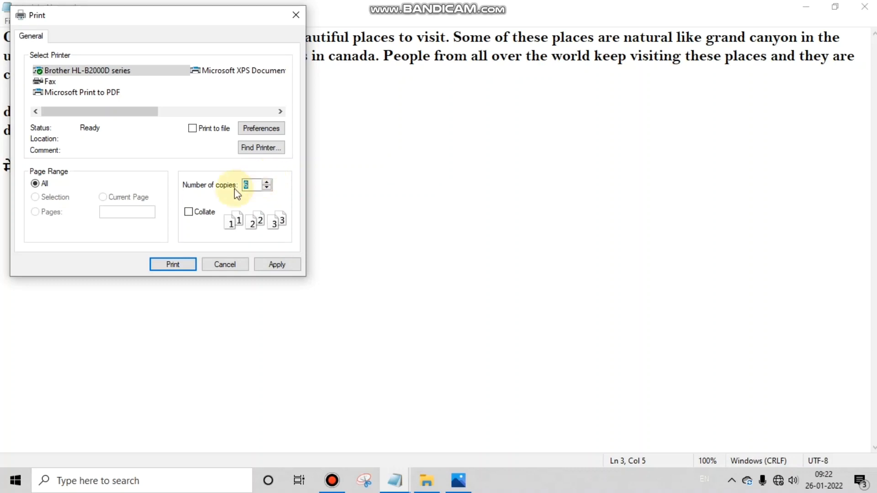
{"action": "left_click", "coordinate": [189, 212]}
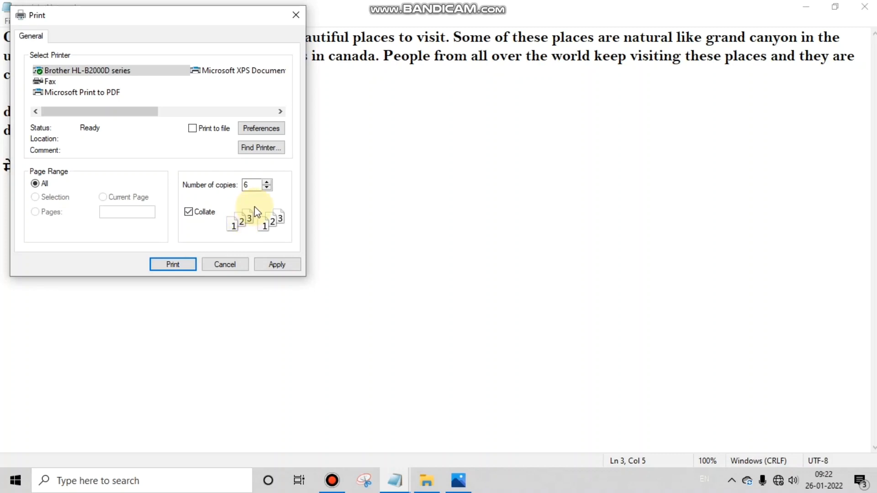
{"action": "left_click", "coordinate": [188, 212]}
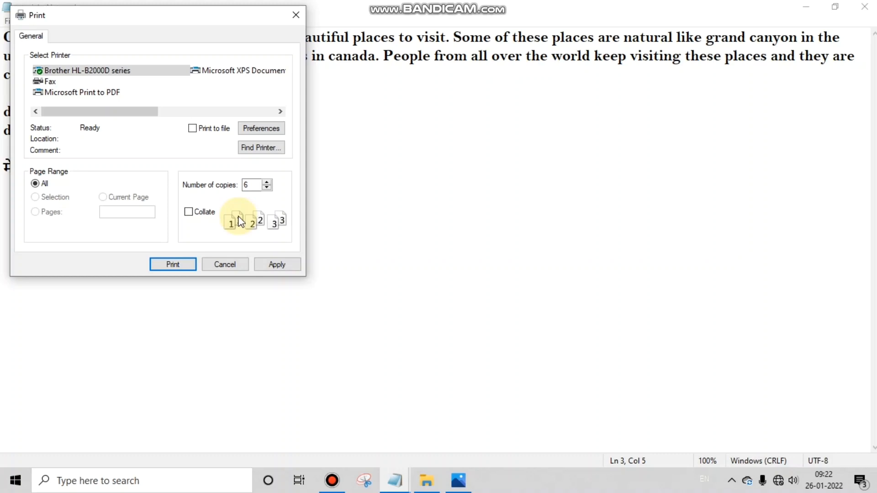
Return the number of copies to 1 and close the Print dialog without printing
{"action": "left_click", "coordinate": [267, 188]}
{"action": "left_click", "coordinate": [267, 188]}
{"action": "left_click", "coordinate": [267, 188]}
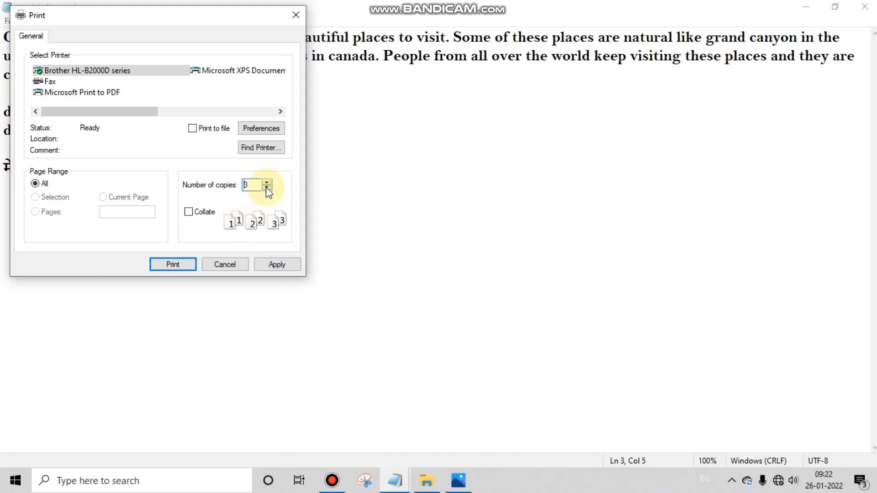
{"action": "left_click", "coordinate": [267, 188]}
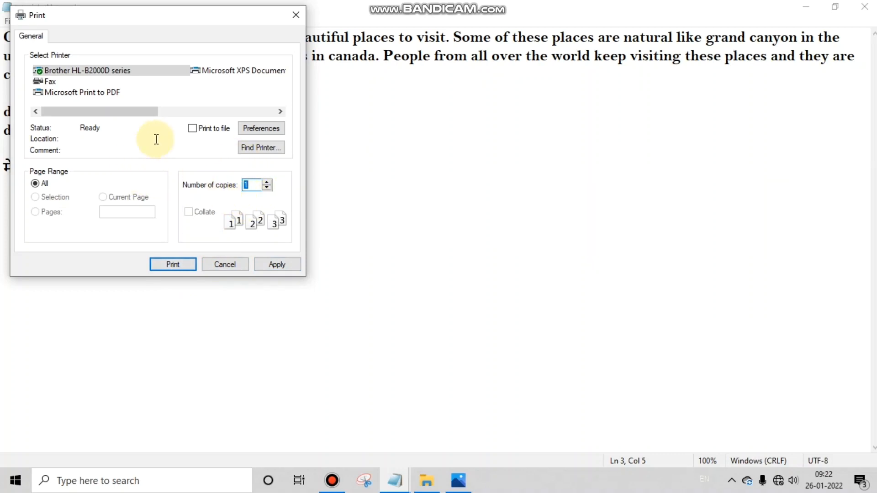
{"action": "left_click", "coordinate": [295, 15]}
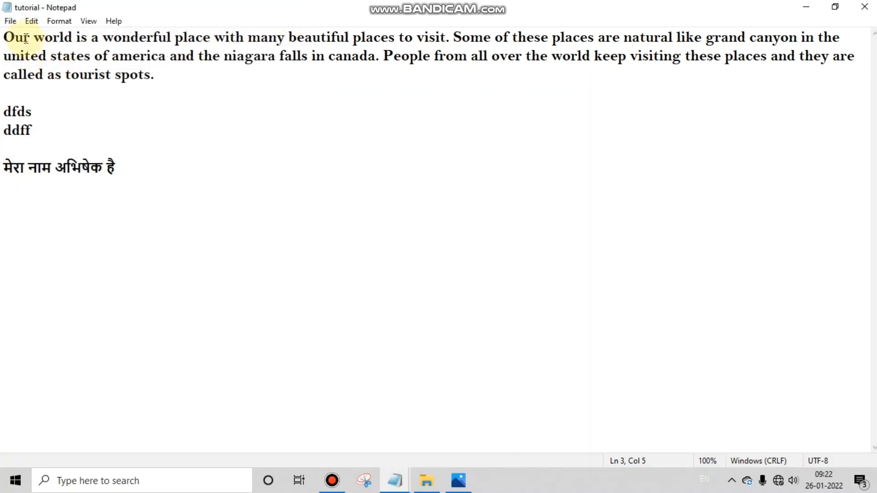
Check the keyboard shortcut listed for the Print command
{"action": "left_click", "coordinate": [10, 21]}
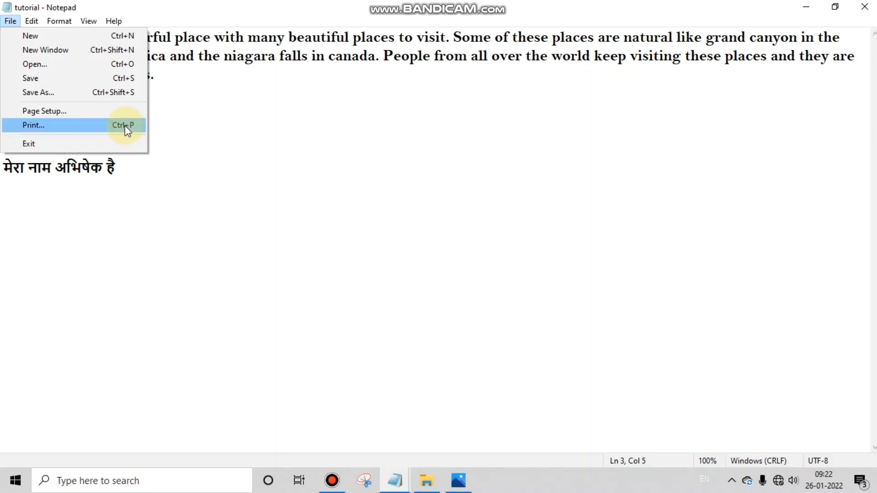
Close the open Notepad document, the Photos image and the folder window, and reopen the desktop file "tutorial" maximized
{"action": "left_click", "coordinate": [56, 139]}
{"action": "left_click", "coordinate": [866, 10]}
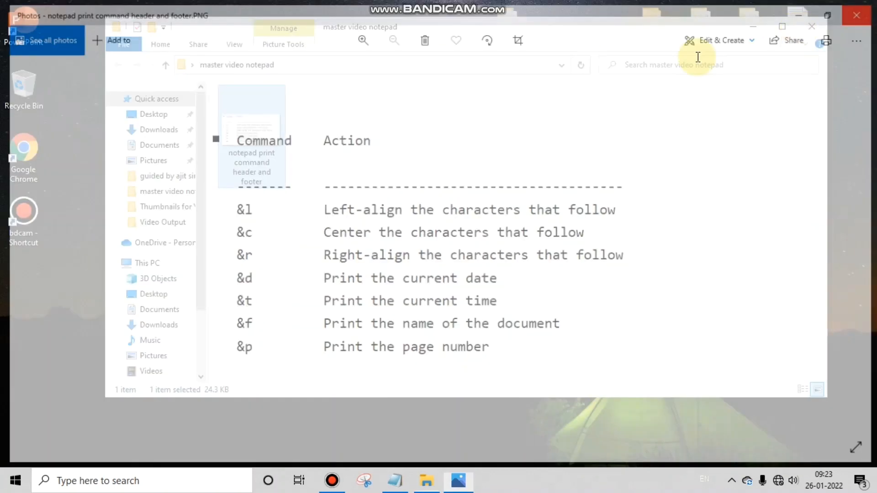
{"action": "left_click", "coordinate": [812, 28]}
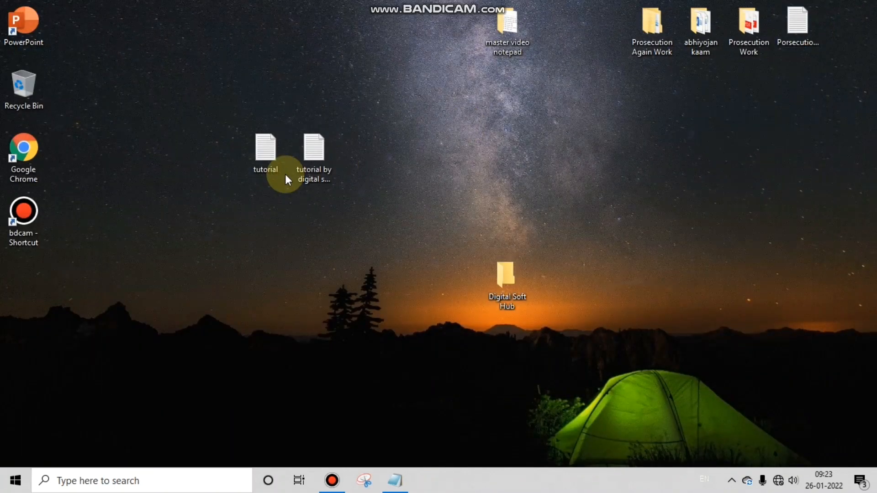
{"action": "double_click", "coordinate": [267, 153]}
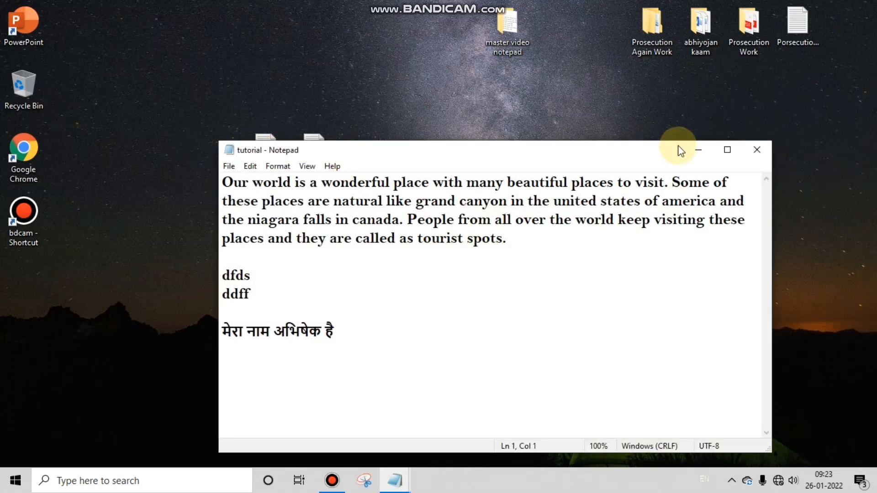
{"action": "left_click", "coordinate": [739, 153]}
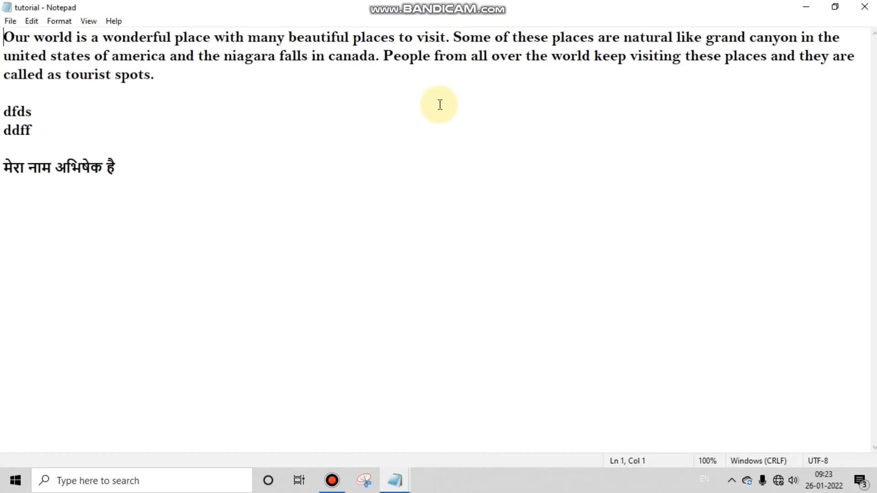
{"action": "left_click", "coordinate": [31, 22]}
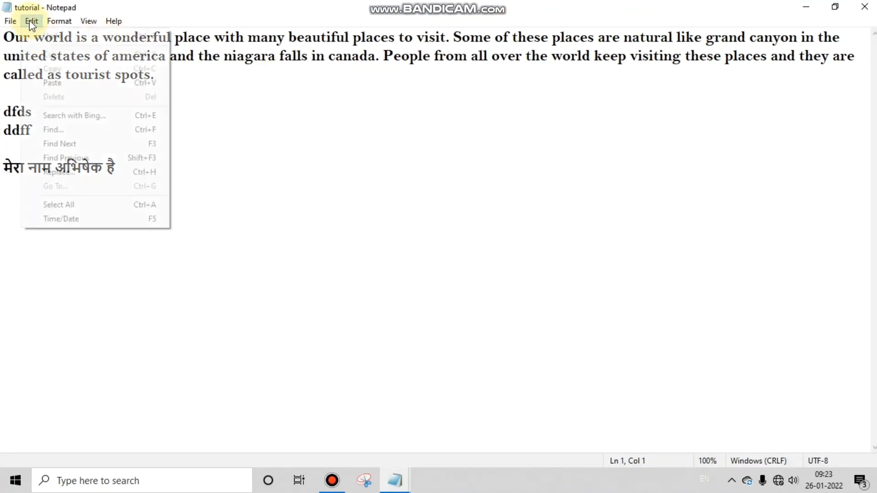
{"action": "mouse_move", "coordinate": [59, 21]}
{"action": "mouse_move", "coordinate": [31, 19]}
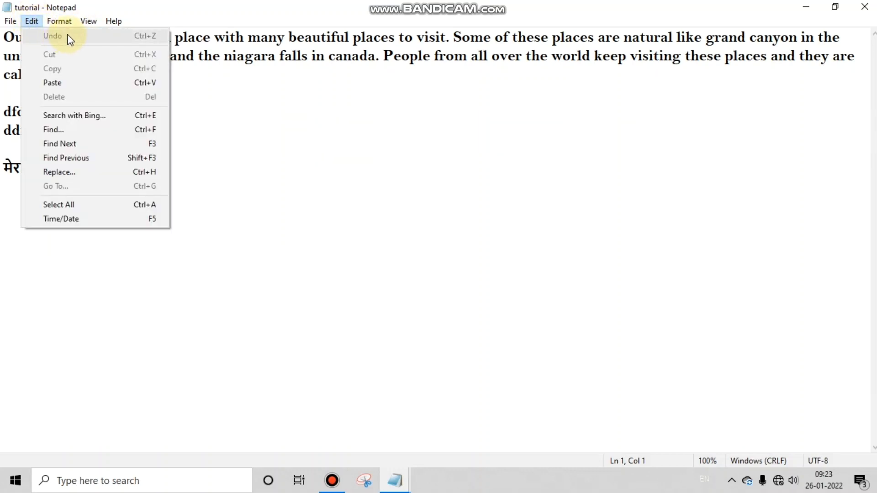
{"action": "left_click", "coordinate": [297, 153]}
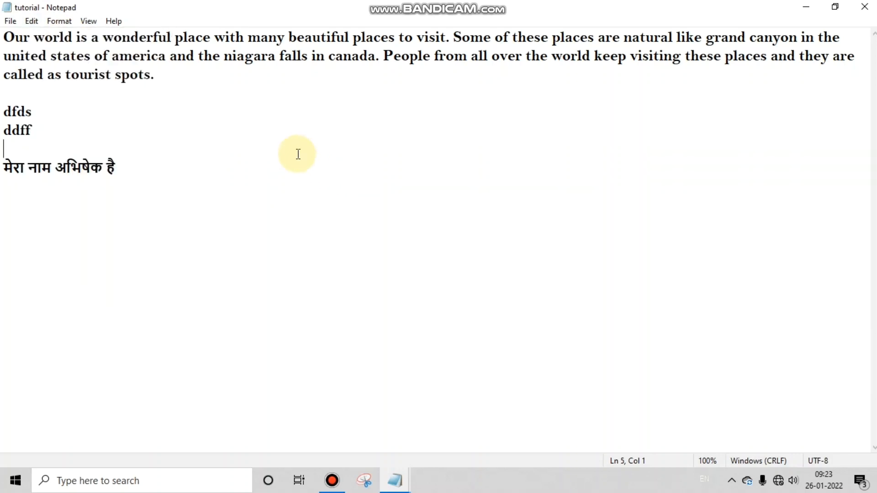
Add the line "my name is" below the Hindi sentence, leaving one blank line between them
{"action": "left_click", "coordinate": [196, 210]}
{"action": "key", "text": "Return"}
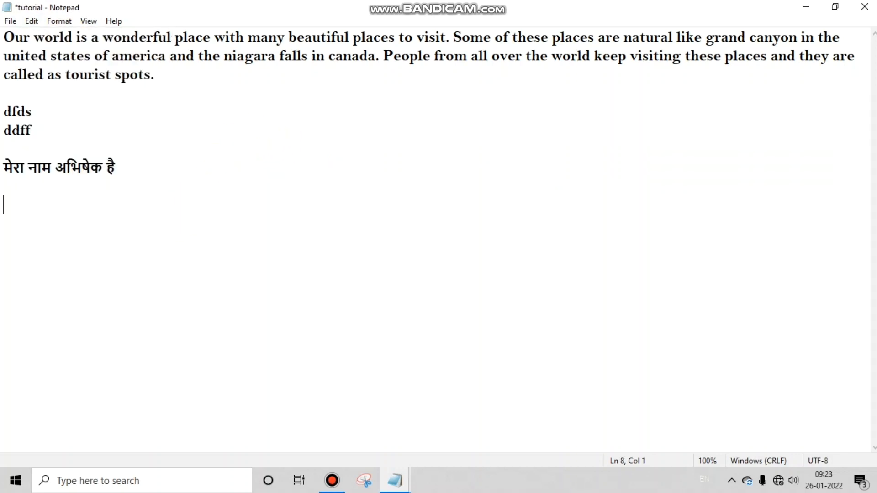
{"action": "type", "text": "my name is"}
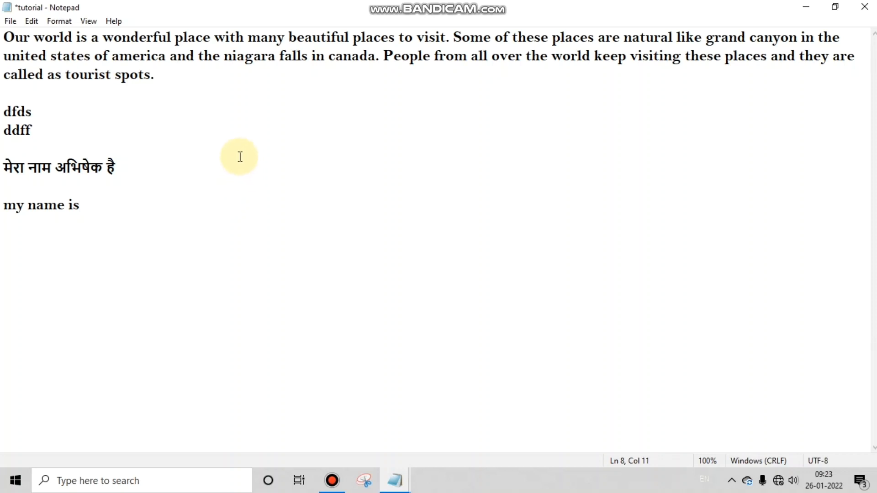
Undo the typed line "my name is" and insert two line breaks below the Hindi sentence
{"action": "left_click", "coordinate": [31, 21]}
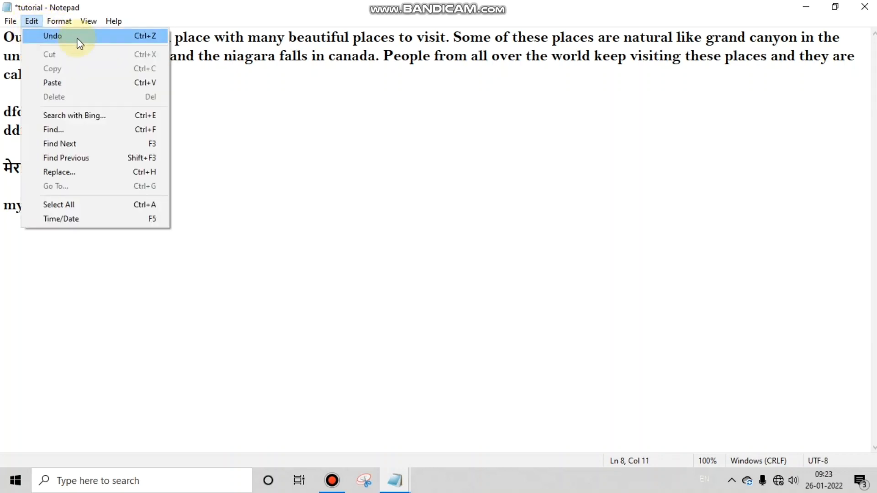
{"action": "left_click", "coordinate": [283, 240]}
{"action": "key", "text": "ctrl+z"}
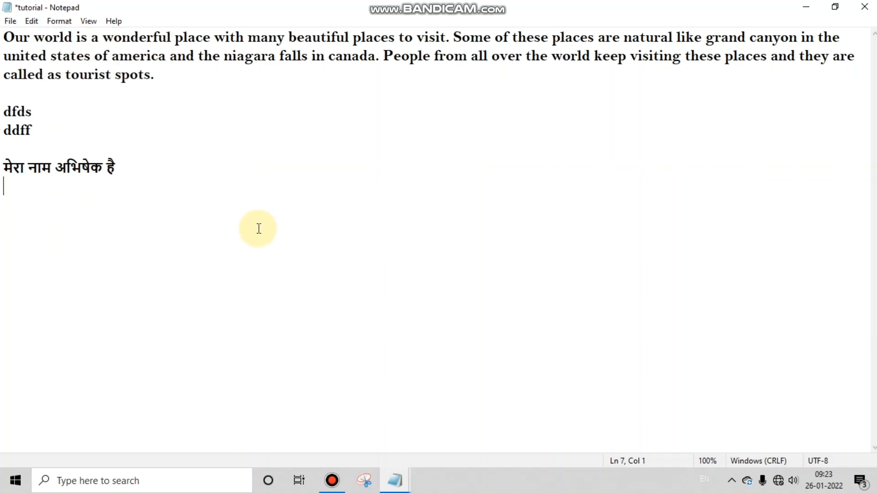
{"action": "key", "text": "Return"}
{"action": "key", "text": "Return"}
Use Undo repeatedly to switch the last change back and forth, finishing with the line "my name is" restored
{"action": "left_click", "coordinate": [31, 22]}
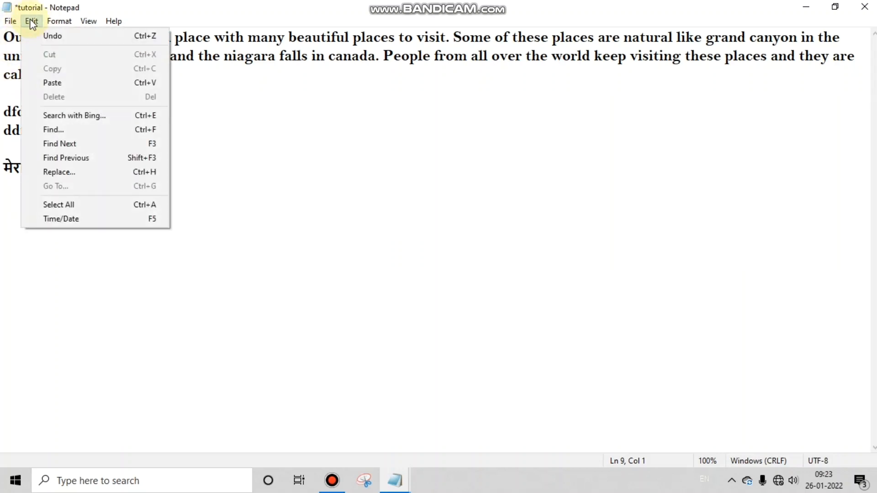
{"action": "left_click", "coordinate": [49, 35]}
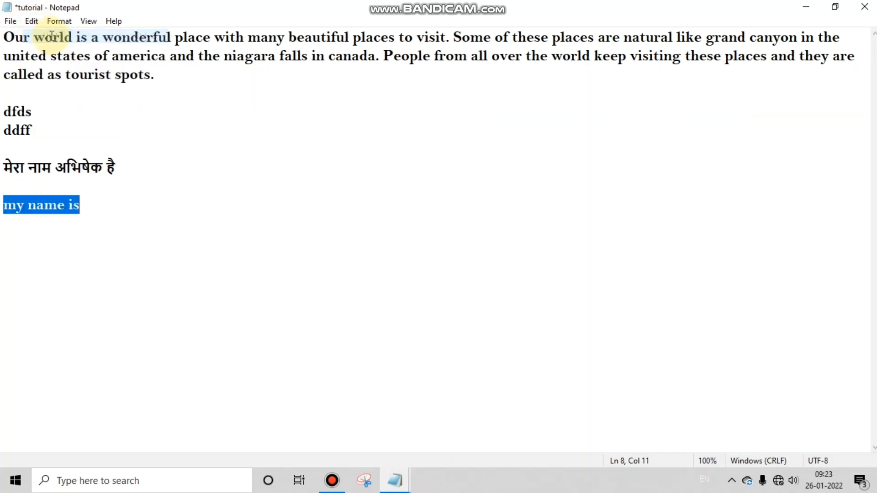
{"action": "left_click", "coordinate": [32, 21]}
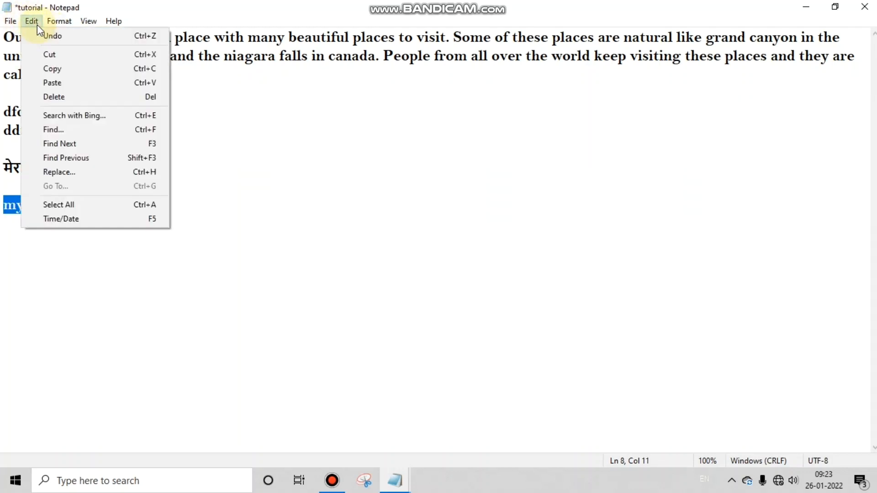
{"action": "mouse_move", "coordinate": [49, 24]}
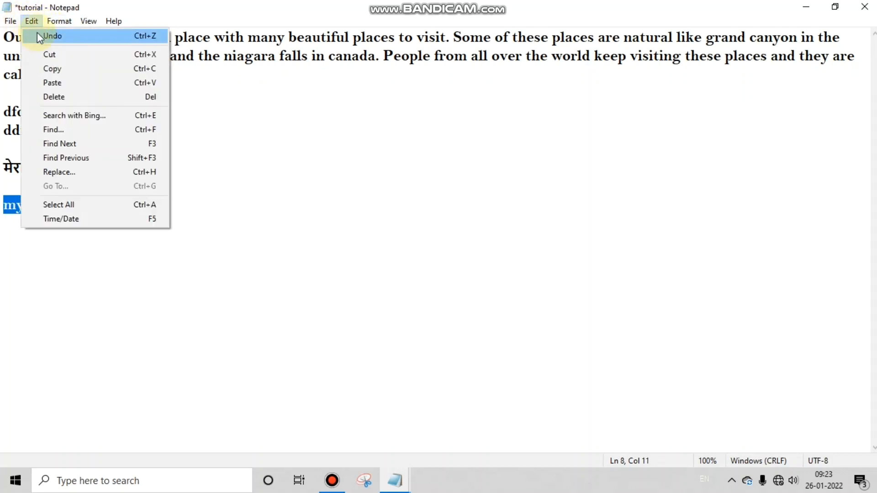
{"action": "left_click", "coordinate": [37, 33]}
{"action": "left_click", "coordinate": [36, 22]}
{"action": "left_click", "coordinate": [44, 33]}
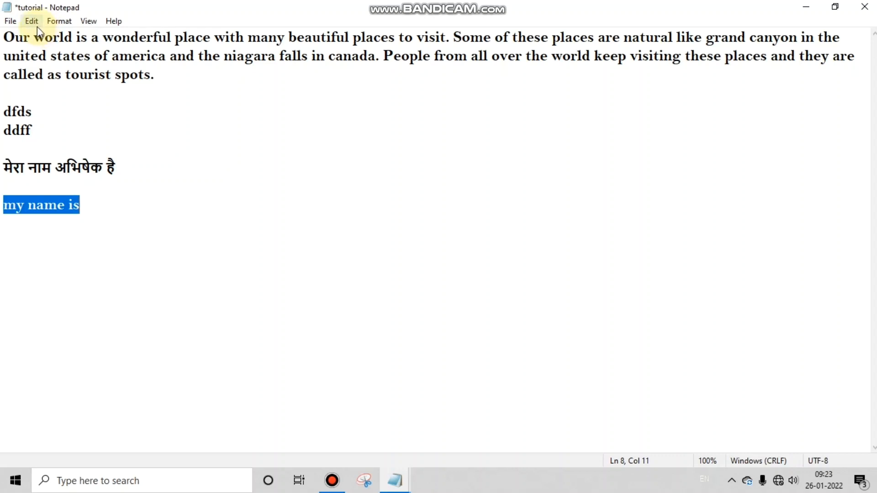
{"action": "left_click", "coordinate": [33, 20]}
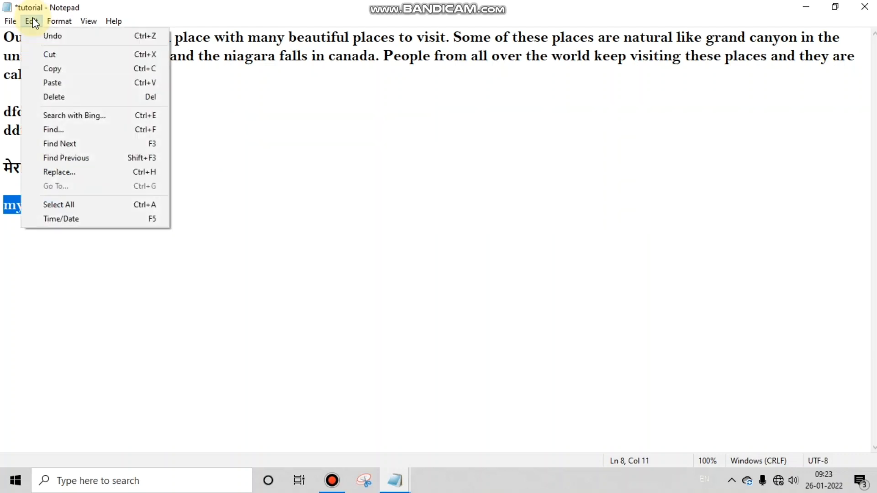
{"action": "left_click", "coordinate": [255, 166]}
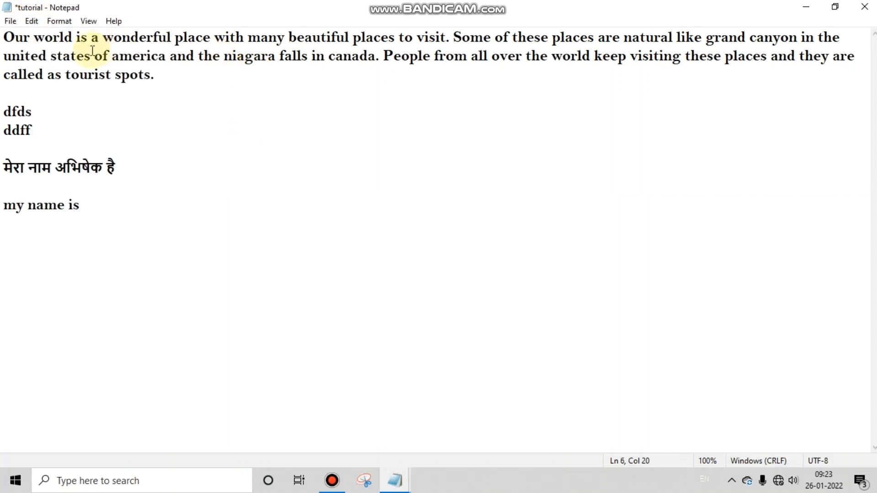
Cut "tourist spots" from the end of the first paragraph and paste it two lines below "my name is"
{"action": "left_click_drag", "start_coordinate": [66, 74], "coordinate": [146, 78]}
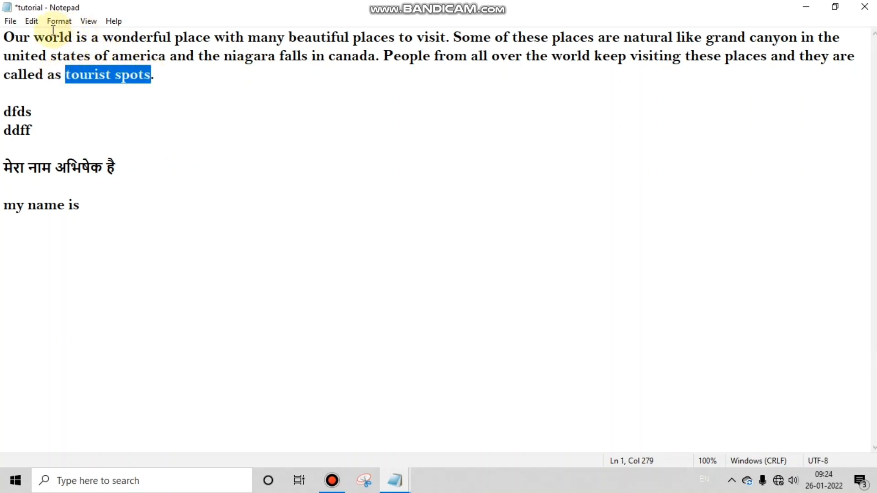
{"action": "left_click", "coordinate": [33, 22]}
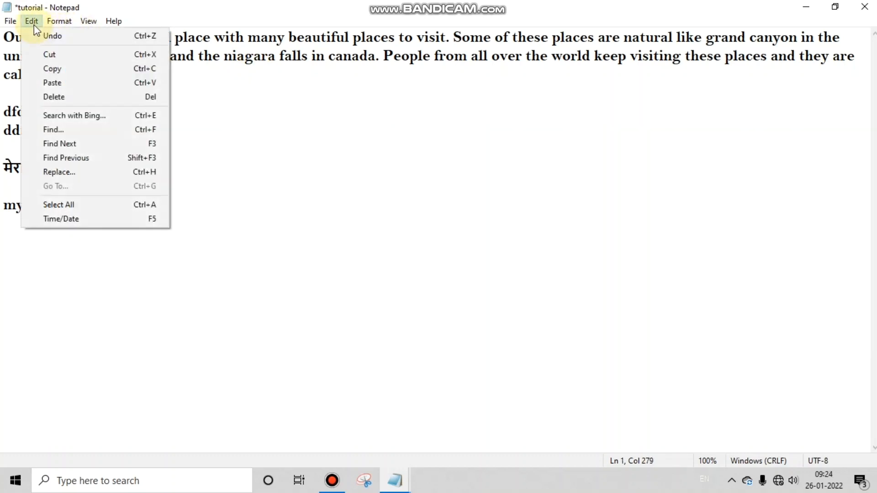
{"action": "left_click", "coordinate": [66, 54]}
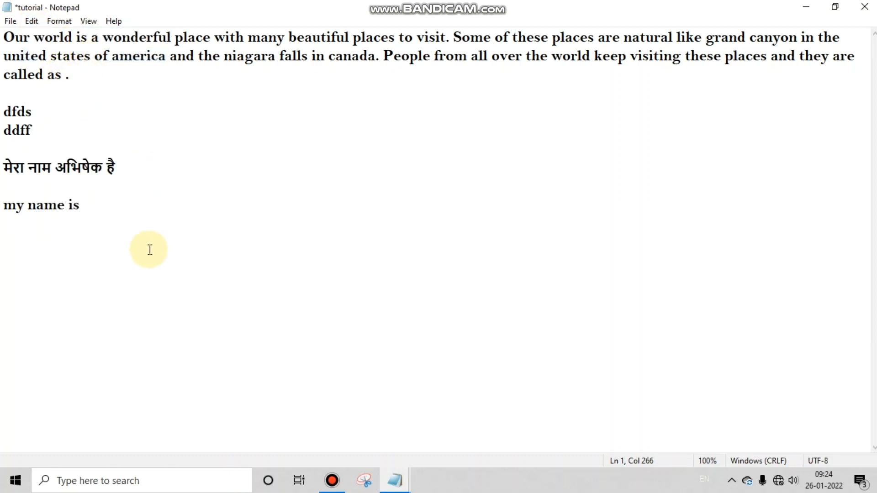
{"action": "left_click", "coordinate": [50, 247]}
{"action": "right_click", "coordinate": [39, 235]}
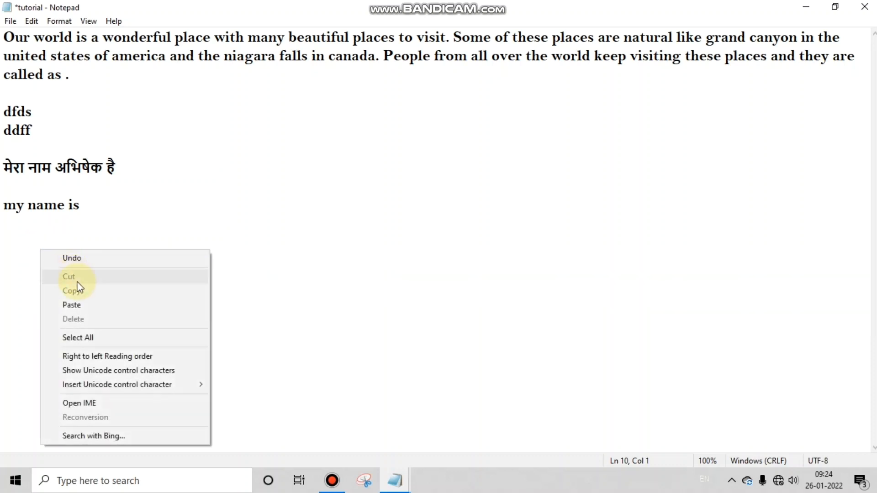
{"action": "left_click", "coordinate": [83, 305]}
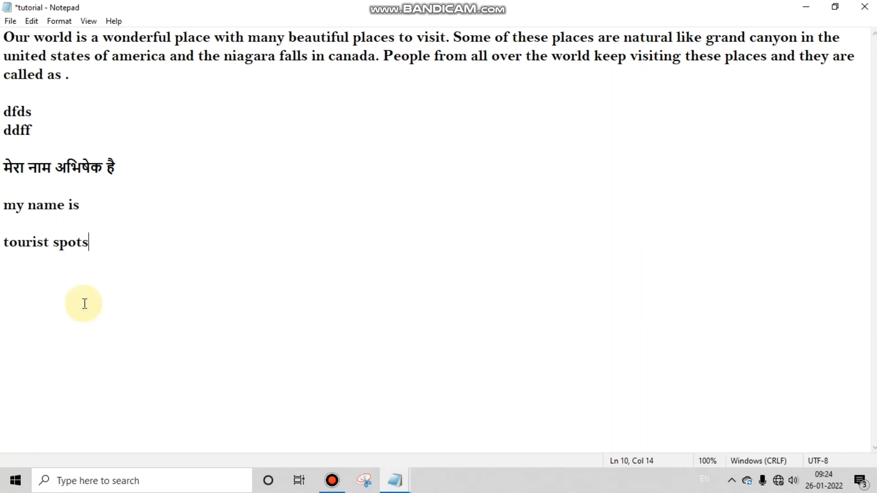
Copy "People from all over the world" from the first paragraph and paste it after "my name is", separated by a space
{"action": "left_click", "coordinate": [34, 21]}
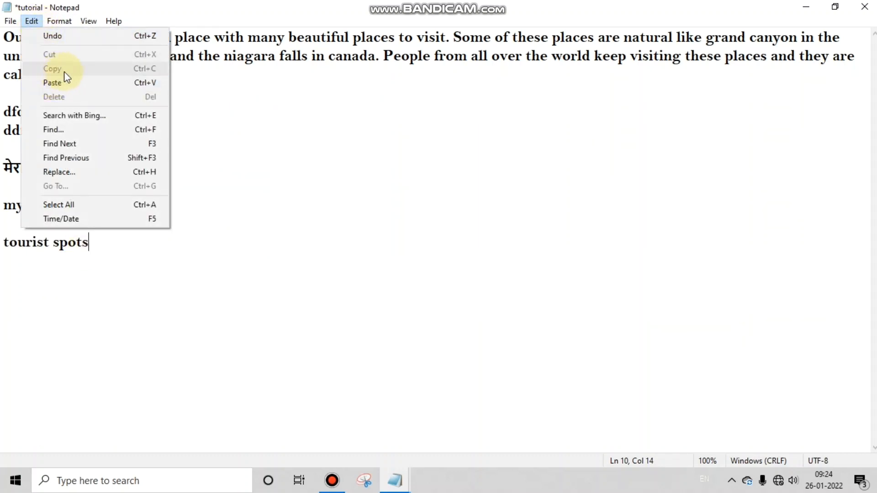
{"action": "left_click", "coordinate": [239, 113]}
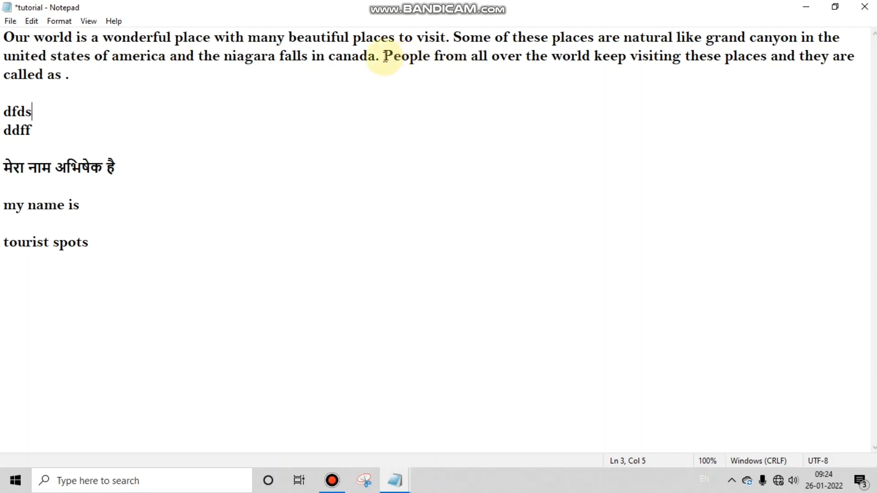
{"action": "left_click_drag", "start_coordinate": [385, 56], "coordinate": [594, 56]}
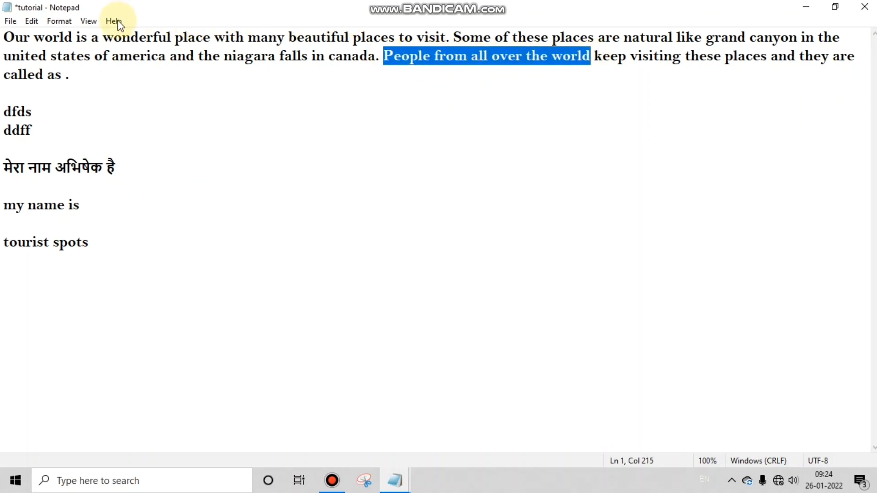
{"action": "left_click", "coordinate": [33, 21]}
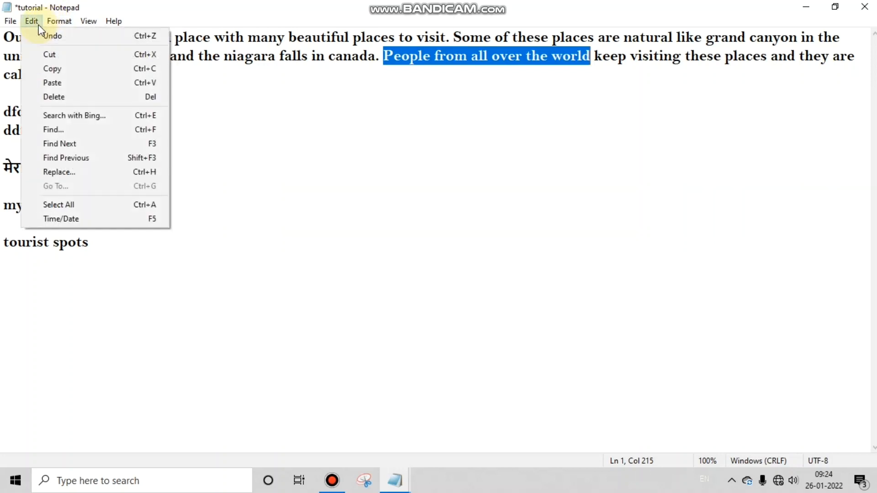
{"action": "left_click", "coordinate": [75, 75]}
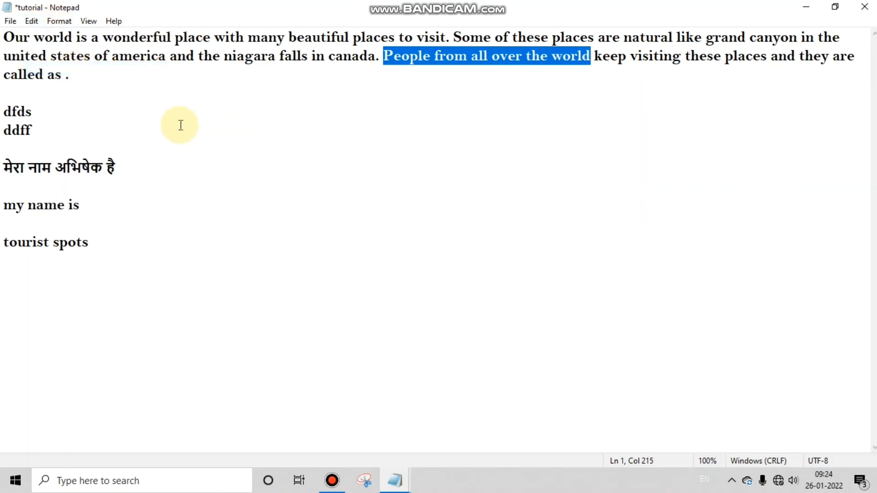
{"action": "left_click", "coordinate": [328, 253]}
{"action": "left_click", "coordinate": [247, 201]}
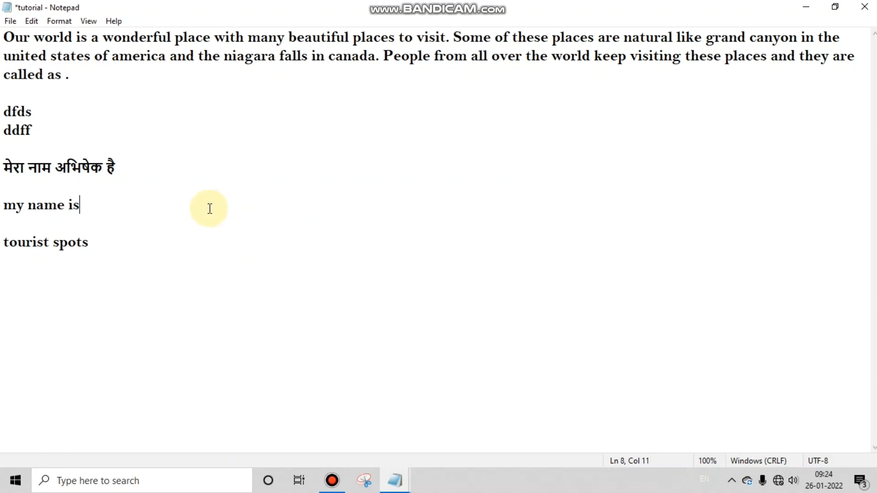
{"action": "right_click", "coordinate": [191, 209]}
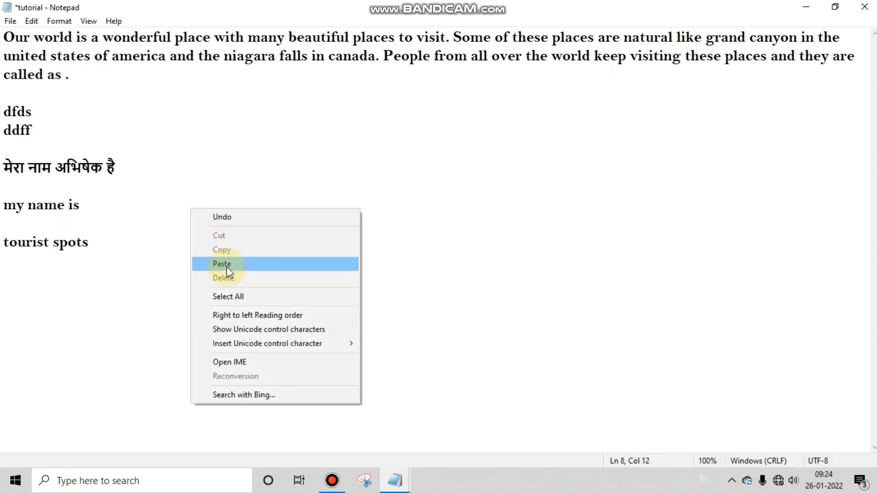
{"action": "left_click", "coordinate": [227, 265]}
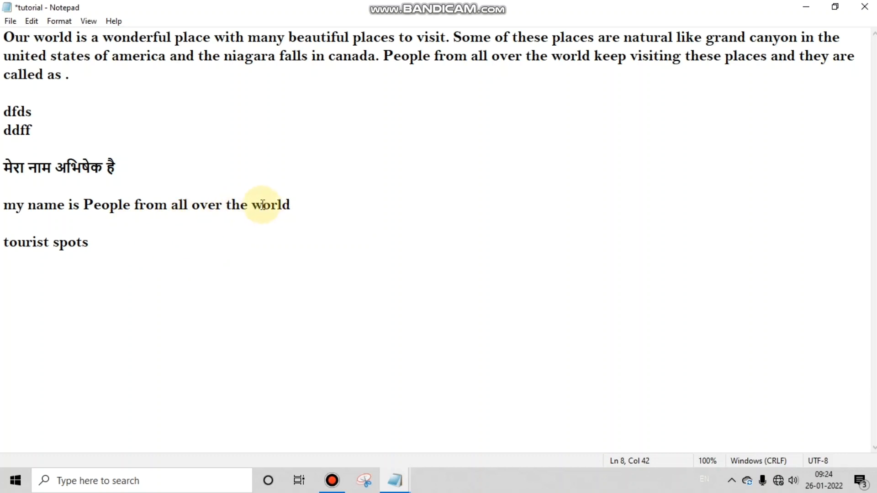
Paste the copied phrase "People from all over the world" again after "tourist spots", separated by a space
{"action": "left_click", "coordinate": [32, 22]}
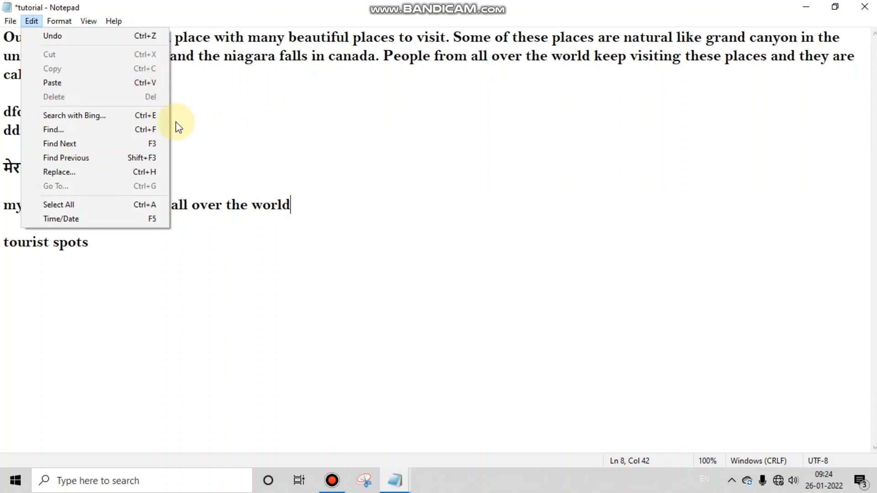
{"action": "left_click", "coordinate": [350, 211]}
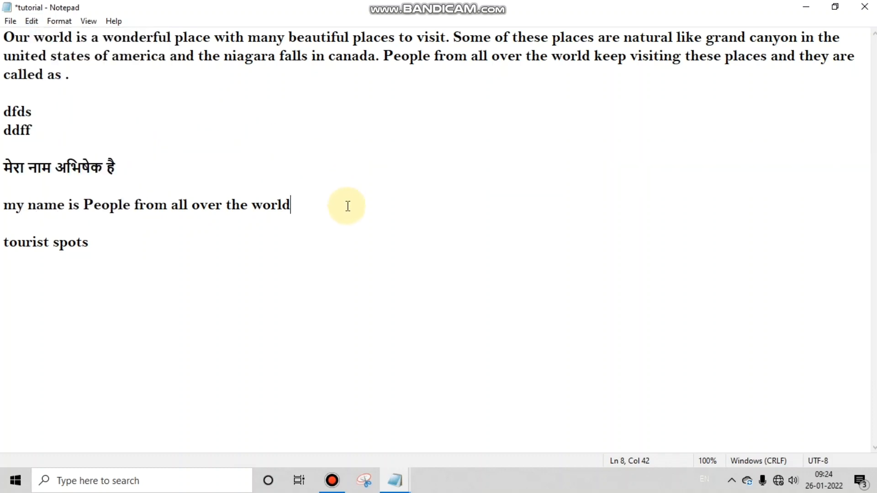
{"action": "left_click", "coordinate": [185, 248]}
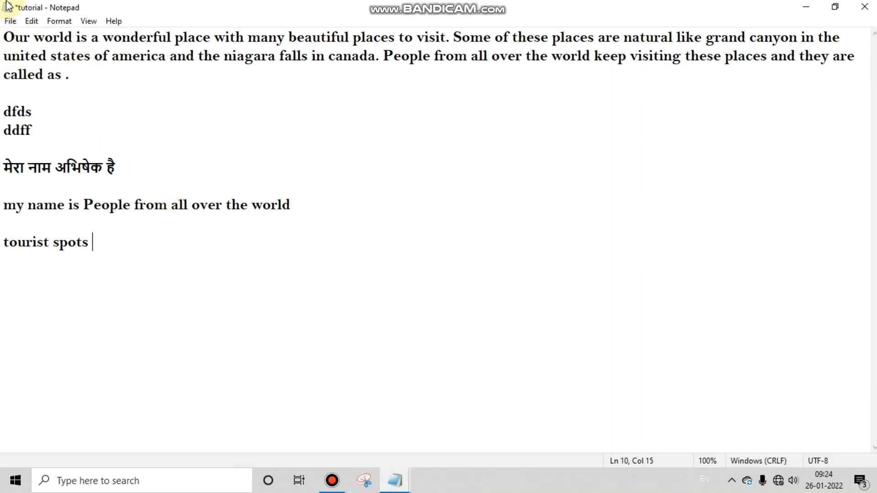
{"action": "left_click", "coordinate": [31, 21]}
{"action": "left_click", "coordinate": [62, 83]}
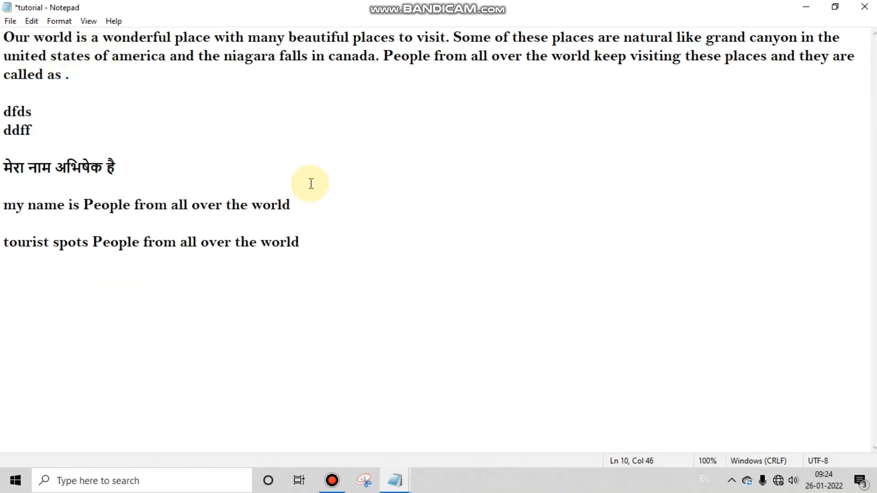
Paste the copied phrase "People from all over the world" once more at the end of the "tourist spots" line
{"action": "left_click", "coordinate": [31, 21]}
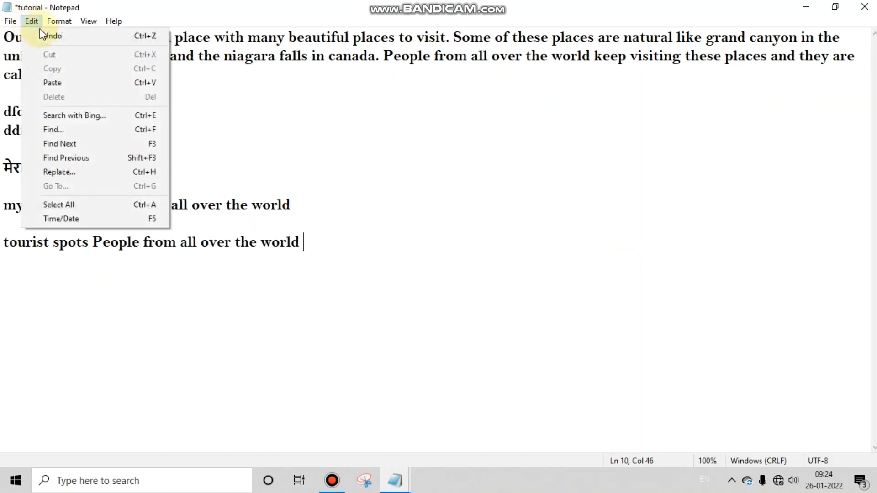
{"action": "left_click", "coordinate": [56, 81]}
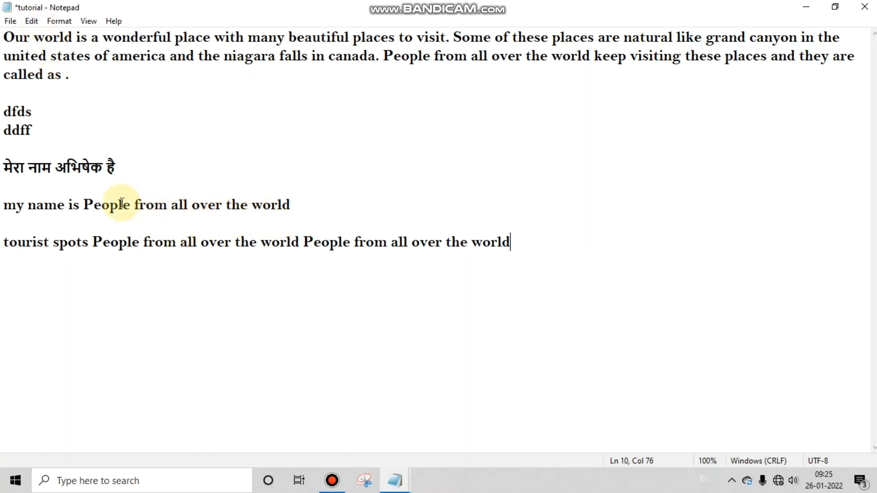
Cut "all over the world" from the "my name is" line and paste it twice at the end of the "tourist spots" line
{"action": "left_click_drag", "start_coordinate": [291, 201], "coordinate": [169, 205]}
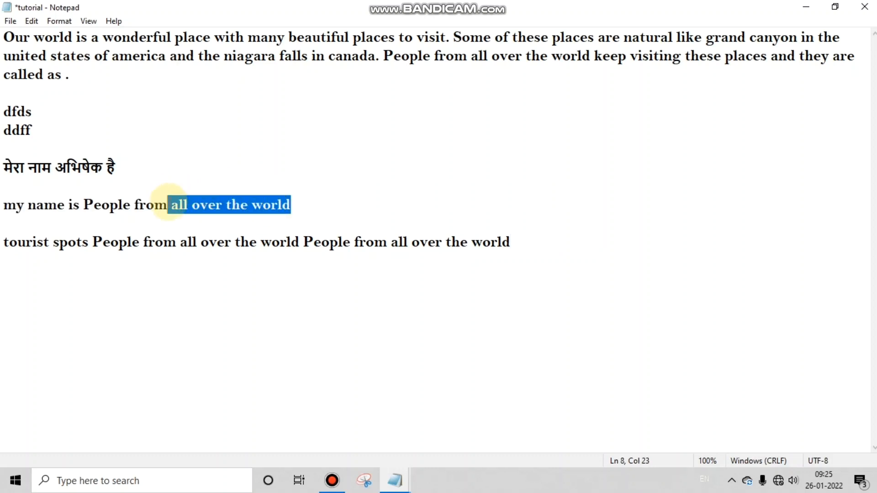
{"action": "left_click", "coordinate": [59, 21]}
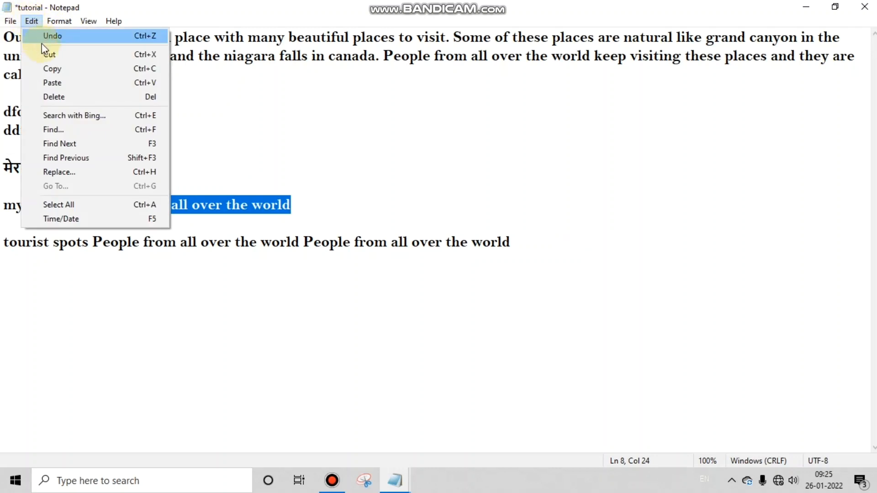
{"action": "left_click", "coordinate": [50, 54]}
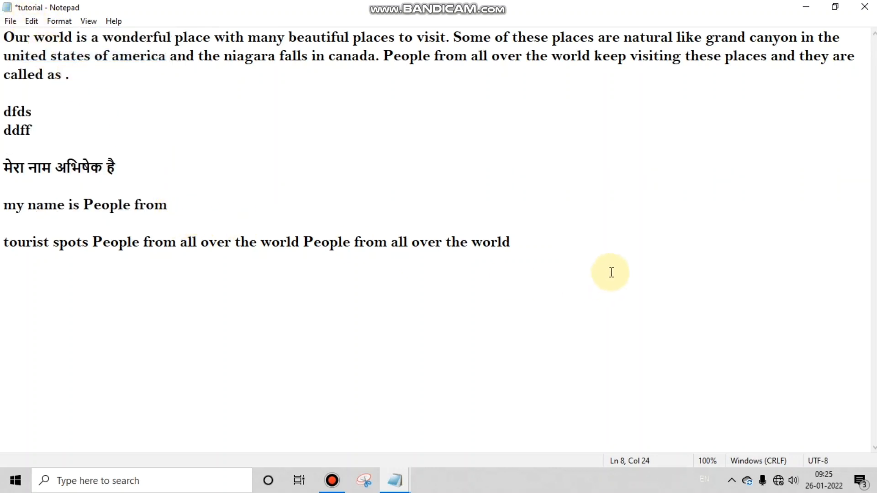
{"action": "left_click", "coordinate": [28, 20]}
{"action": "left_click", "coordinate": [51, 81]}
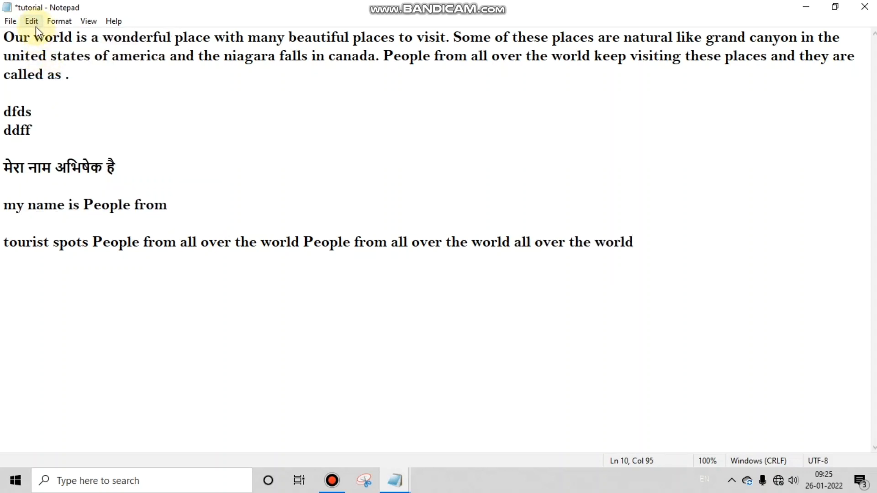
{"action": "key", "text": "ctrl+v"}
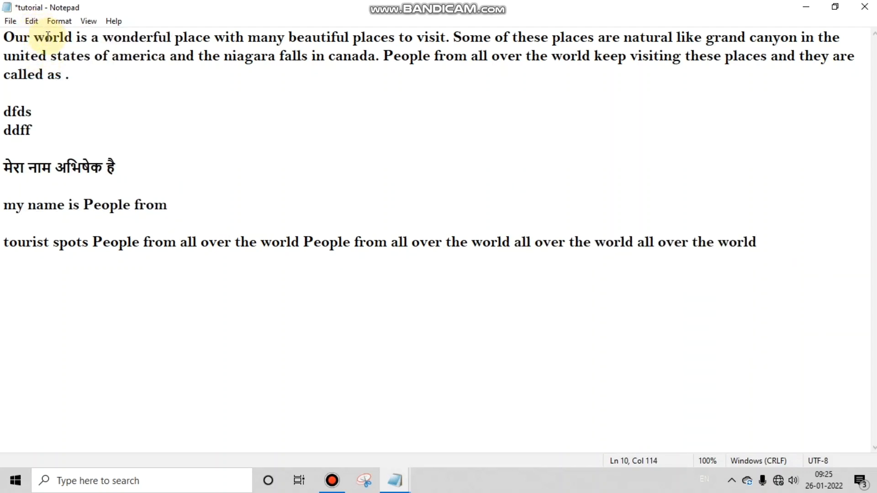
Delete the last "all over the world" from the end of the "tourist spots" line
{"action": "left_click", "coordinate": [29, 20]}
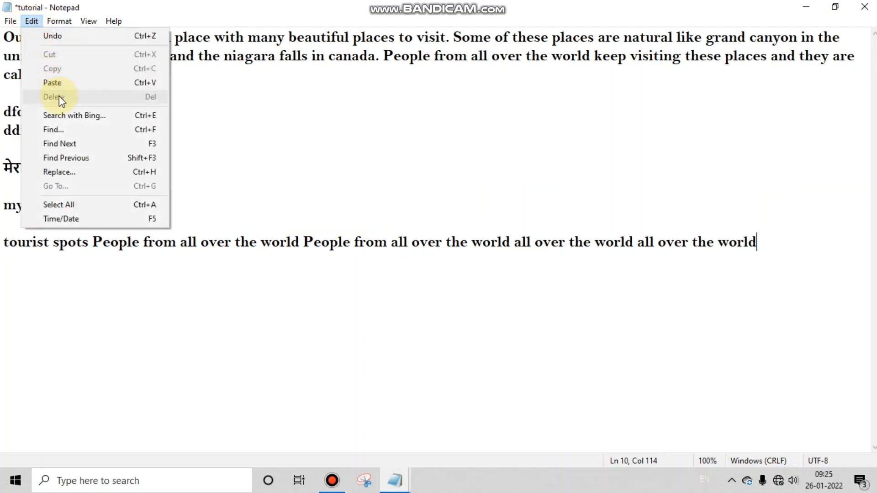
{"action": "left_click_drag", "start_coordinate": [408, 242], "coordinate": [411, 243]}
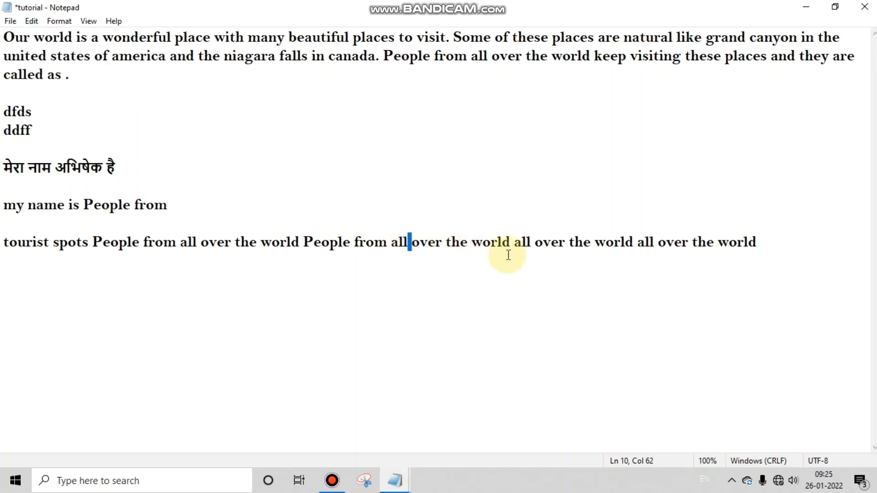
{"action": "left_click_drag", "start_coordinate": [645, 248], "coordinate": [775, 265]}
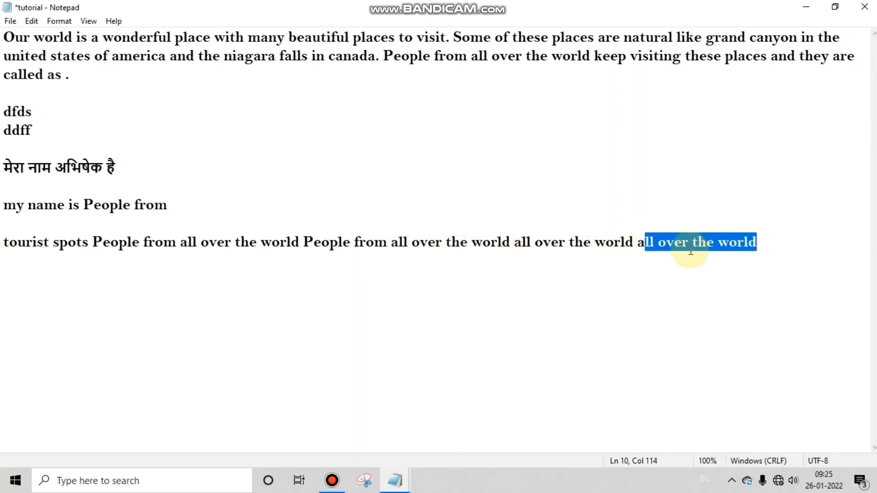
{"action": "left_click", "coordinate": [689, 248]}
{"action": "left_click_drag", "start_coordinate": [638, 242], "coordinate": [779, 250]}
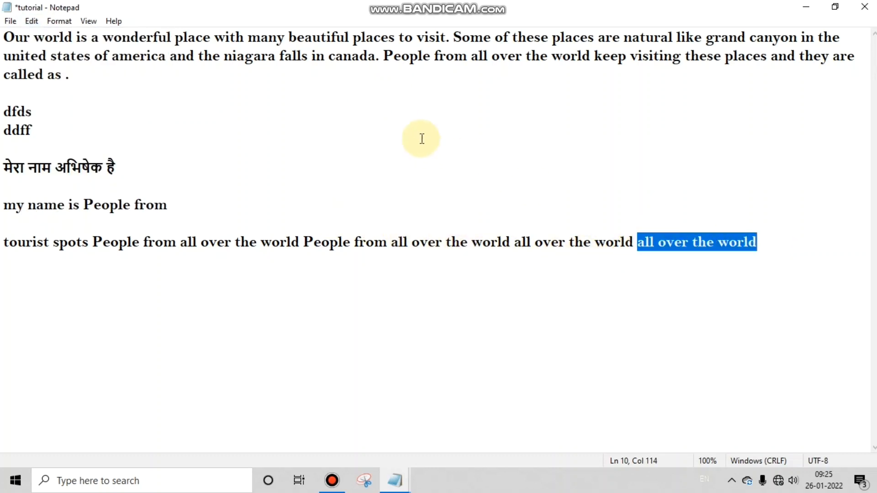
{"action": "left_click", "coordinate": [31, 22]}
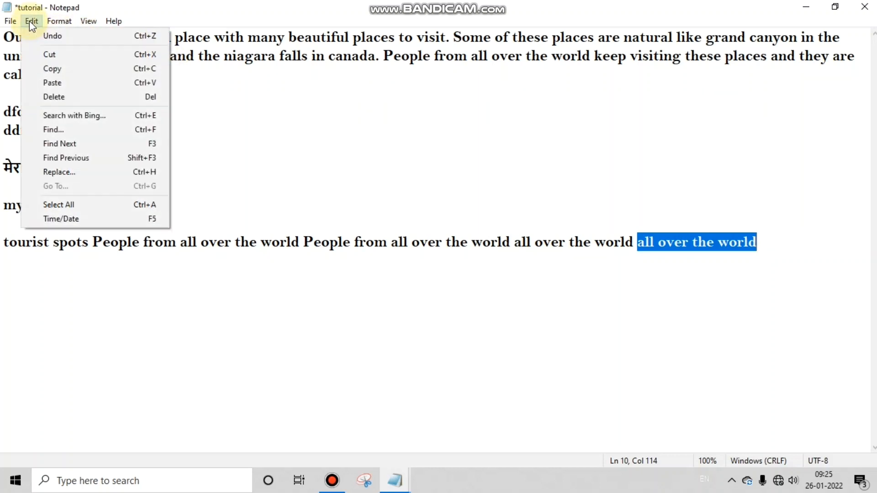
{"action": "left_click", "coordinate": [75, 97]}
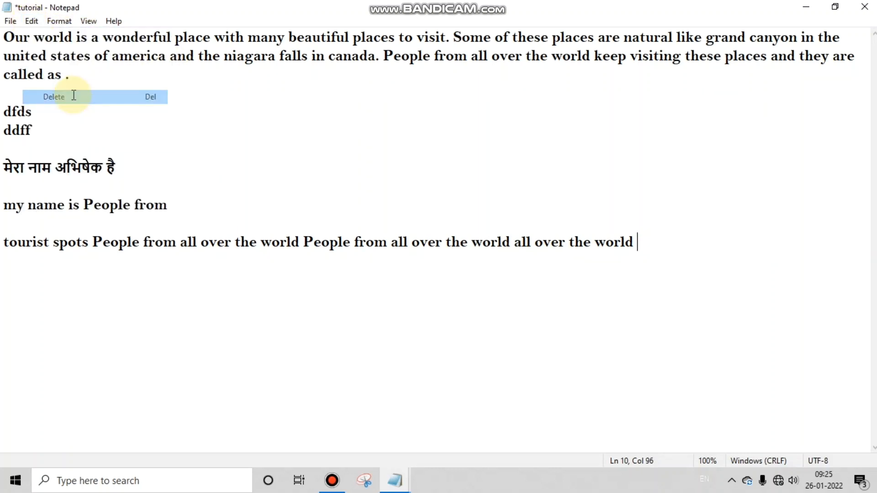
Try to search Bing for "united states of america" selected in the first paragraph, and return to the tutorial file in Notepad
{"action": "left_click", "coordinate": [31, 22]}
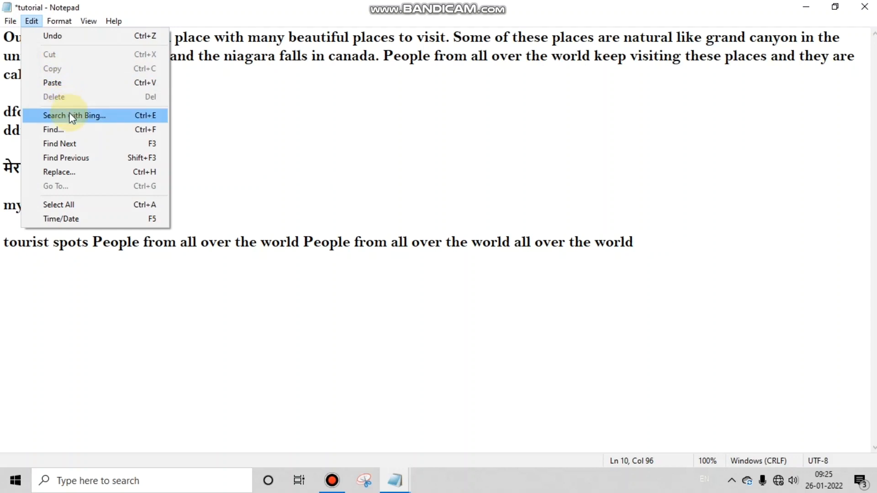
{"action": "left_click", "coordinate": [523, 203]}
{"action": "left_click", "coordinate": [521, 203]}
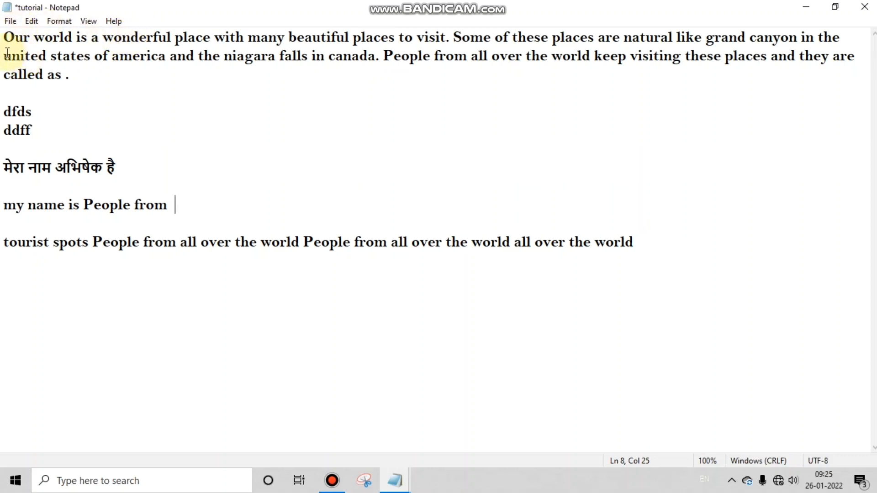
{"action": "left_click_drag", "start_coordinate": [9, 54], "coordinate": [173, 55]}
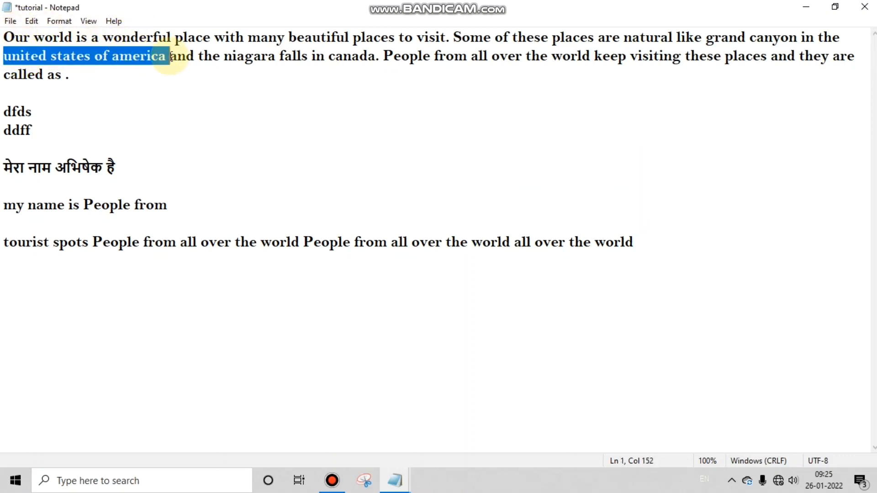
{"action": "left_click", "coordinate": [32, 21]}
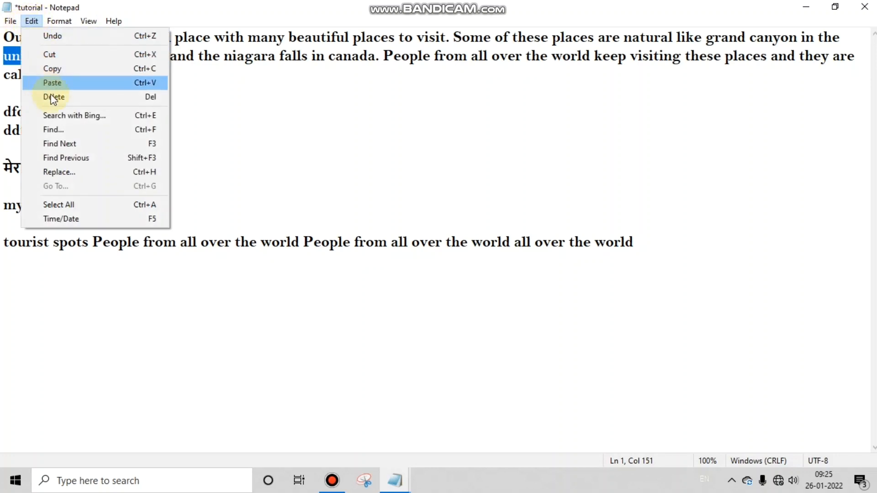
{"action": "left_click", "coordinate": [66, 115]}
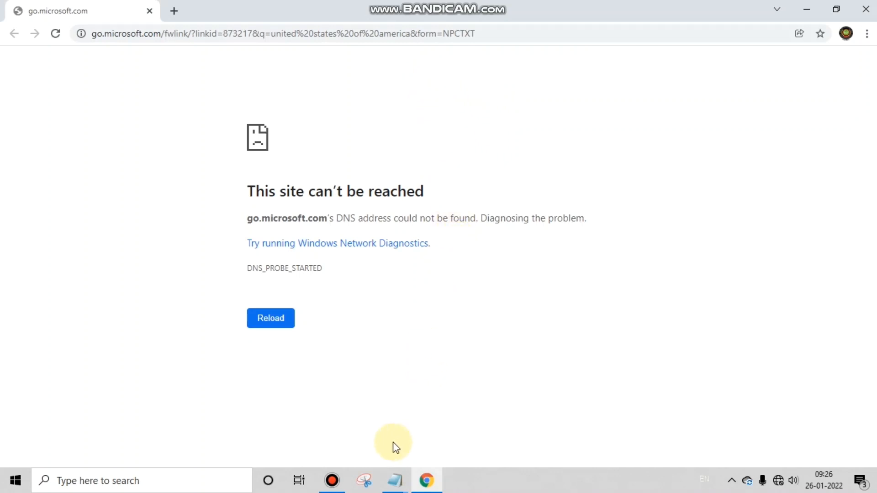
{"action": "mouse_move", "coordinate": [396, 486]}
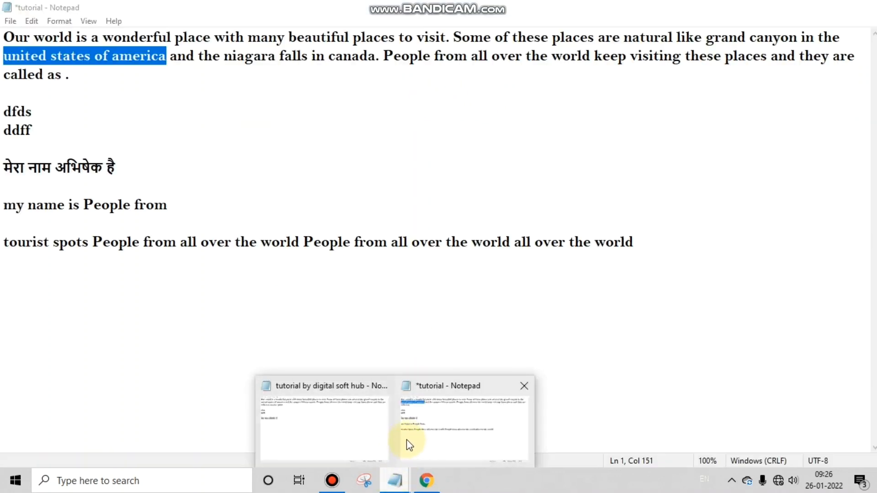
{"action": "left_click", "coordinate": [412, 439]}
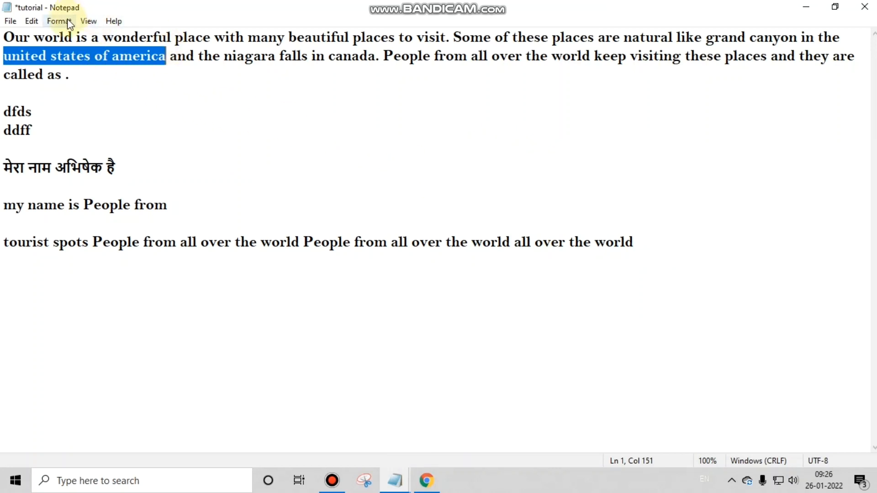
Repeat the Bing search for the selected "united states of america" and switch back to the tutorial file in Notepad
{"action": "left_click", "coordinate": [30, 21]}
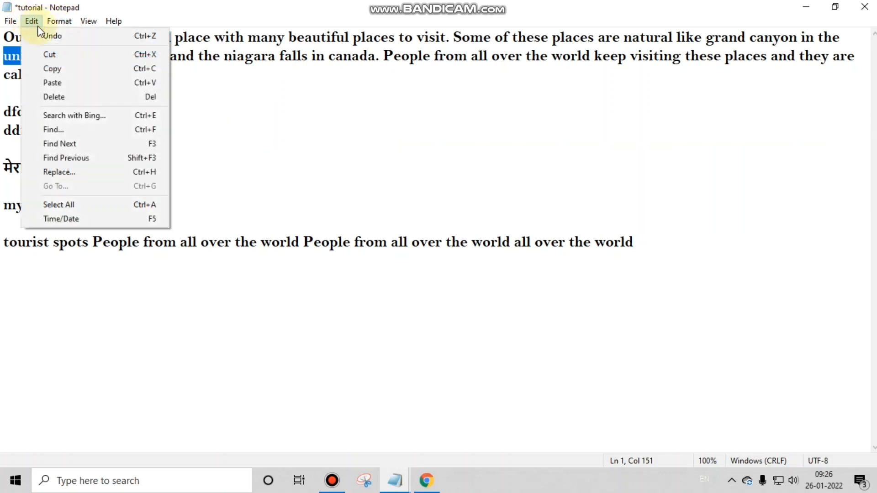
{"action": "left_click", "coordinate": [68, 116]}
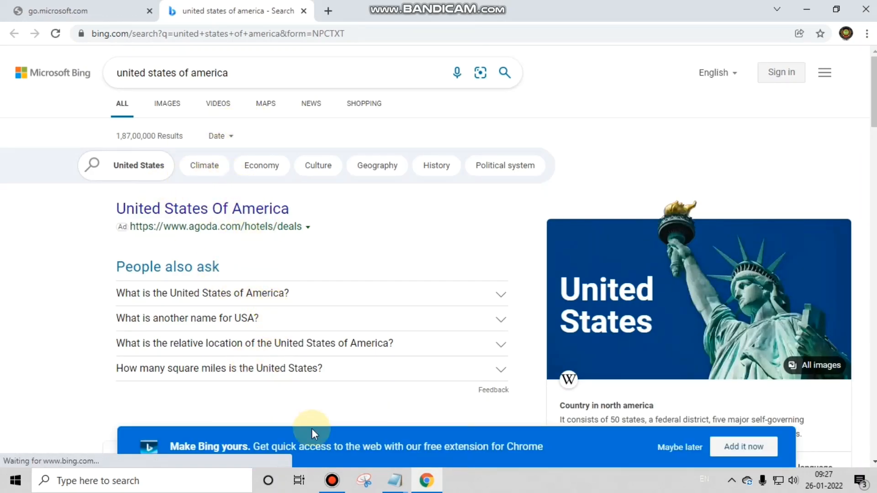
{"action": "mouse_move", "coordinate": [404, 488]}
{"action": "left_click", "coordinate": [450, 415]}
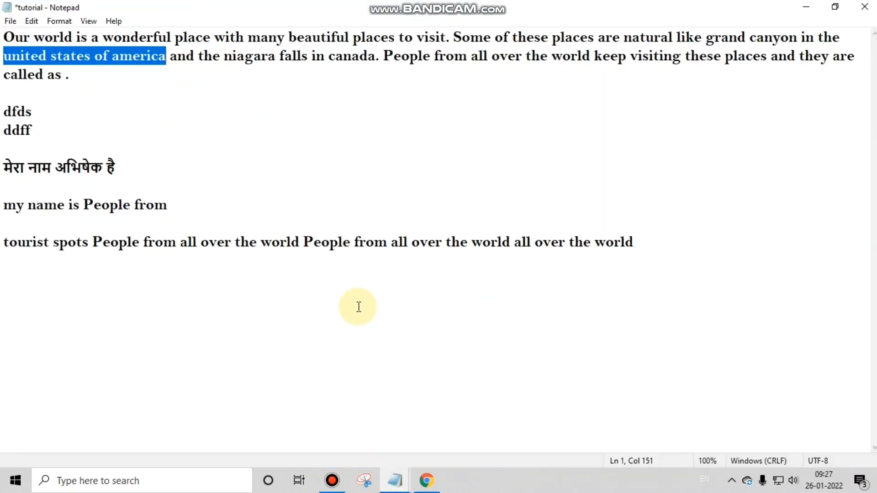
Search downward for "and" from the end of the Hindi line with wrap around turned off, and close the search
{"action": "left_click", "coordinate": [319, 158]}
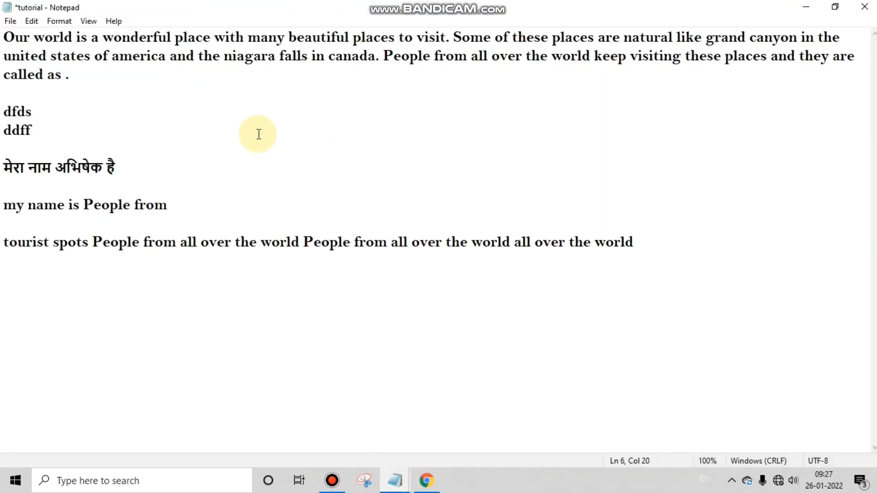
{"action": "left_click", "coordinate": [32, 21]}
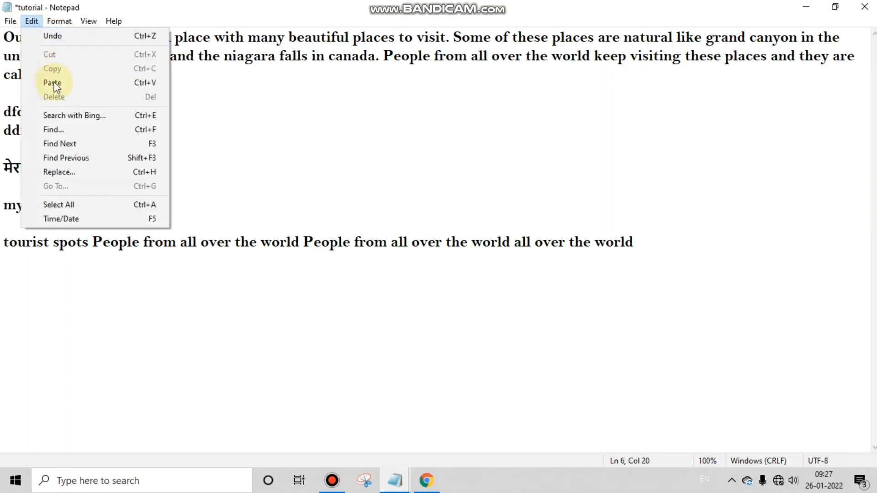
{"action": "left_click", "coordinate": [67, 131]}
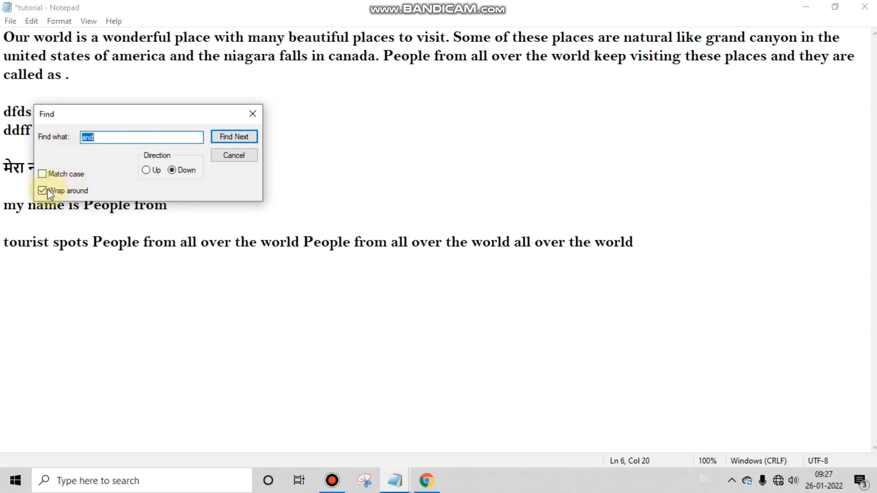
{"action": "left_click", "coordinate": [44, 191]}
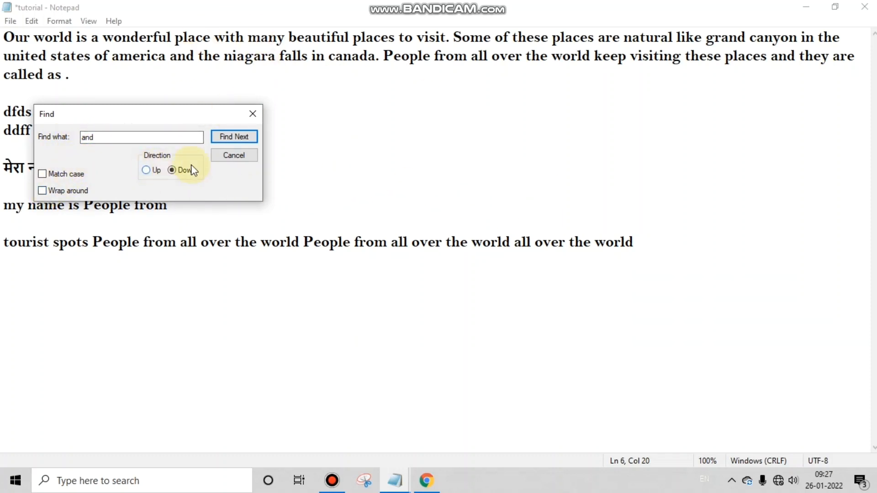
{"action": "left_click", "coordinate": [226, 136]}
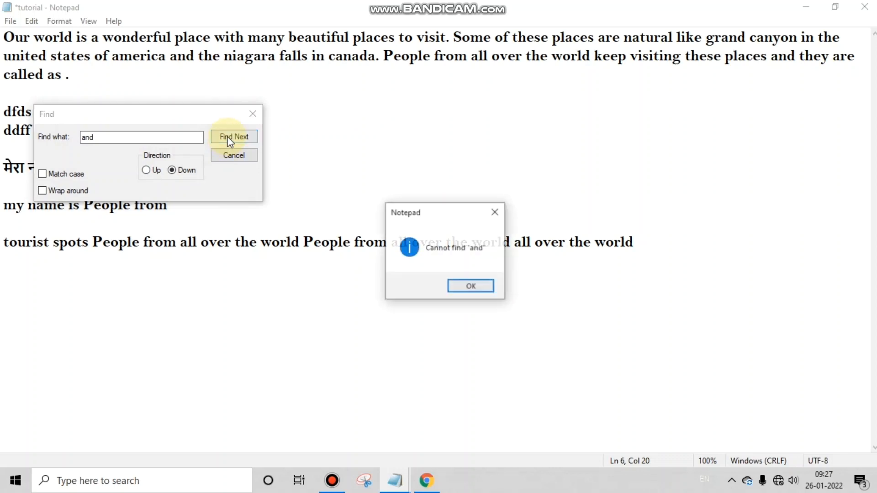
{"action": "left_click", "coordinate": [472, 287]}
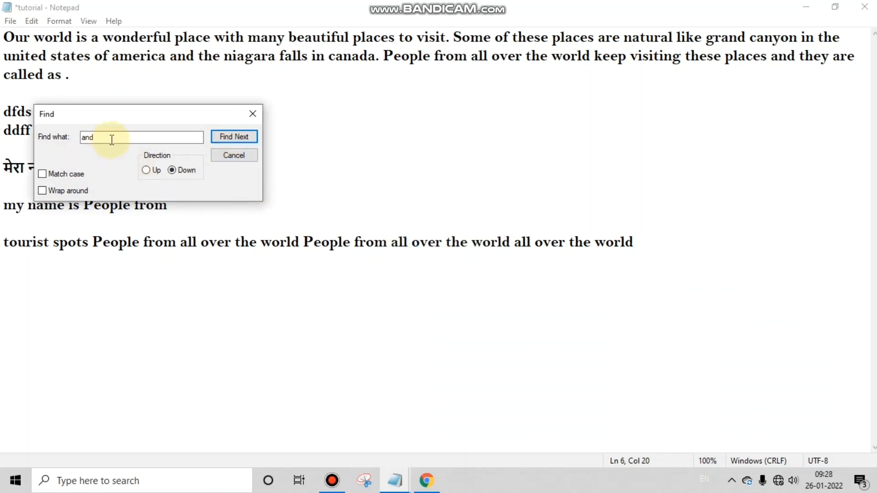
{"action": "left_click", "coordinate": [253, 114]}
Search downward for "and" from the end of the "tourist spots" line
{"action": "left_click", "coordinate": [684, 236]}
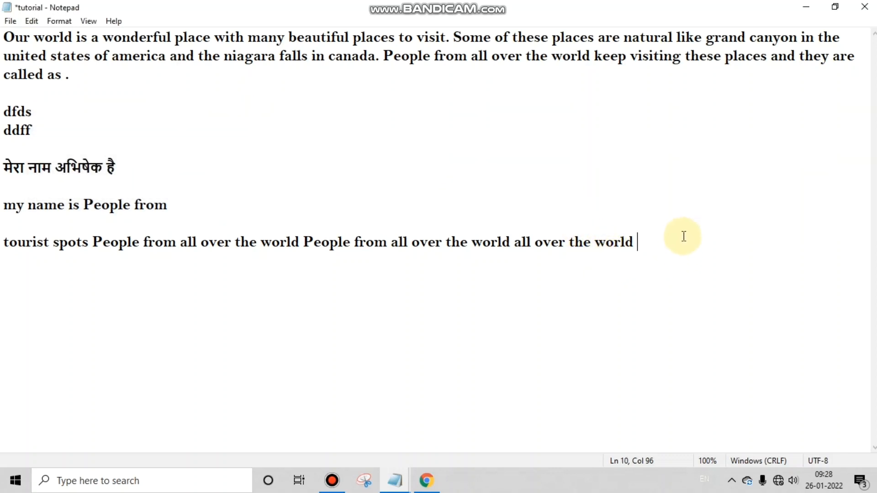
{"action": "left_click", "coordinate": [31, 21]}
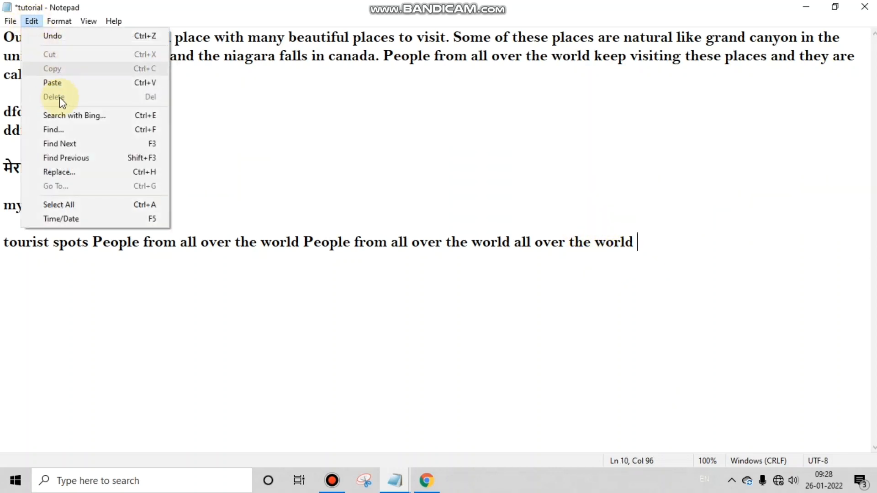
{"action": "left_click", "coordinate": [68, 130]}
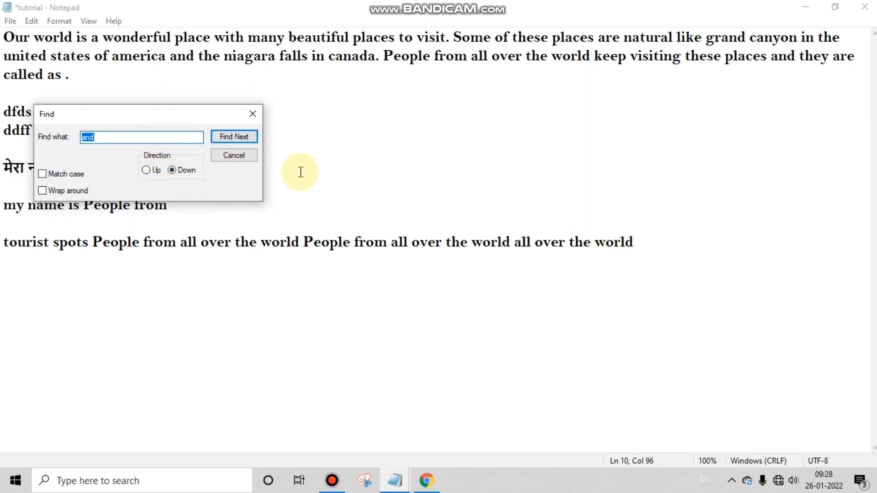
{"action": "left_click", "coordinate": [224, 133]}
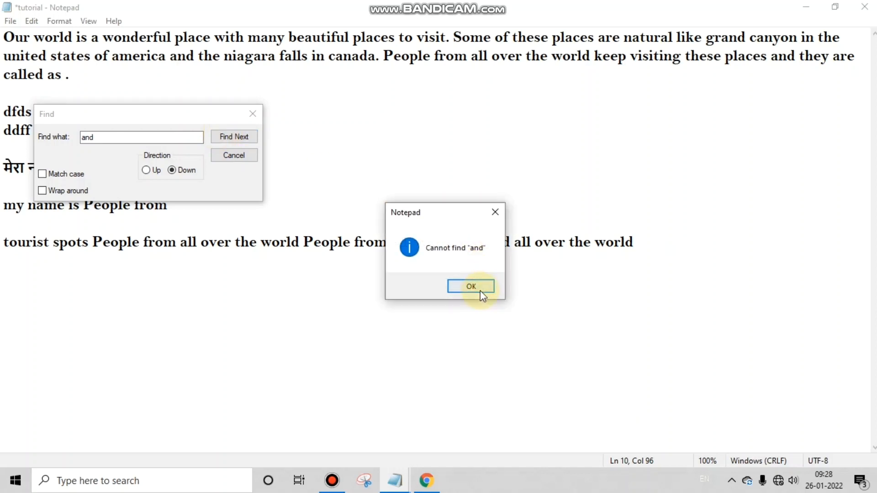
{"action": "left_click", "coordinate": [479, 289]}
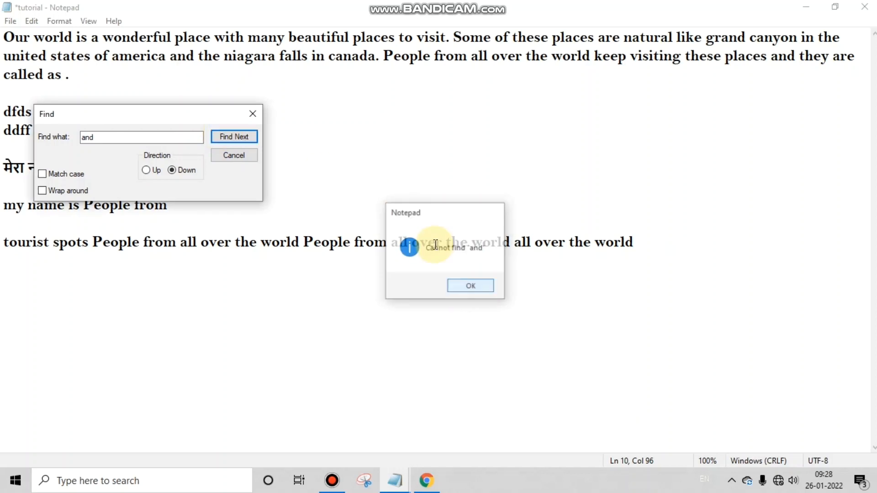
Search upward for every "and" in the first paragraph with wrap around turned off, until the search runs out of matches
{"action": "left_click", "coordinate": [145, 171]}
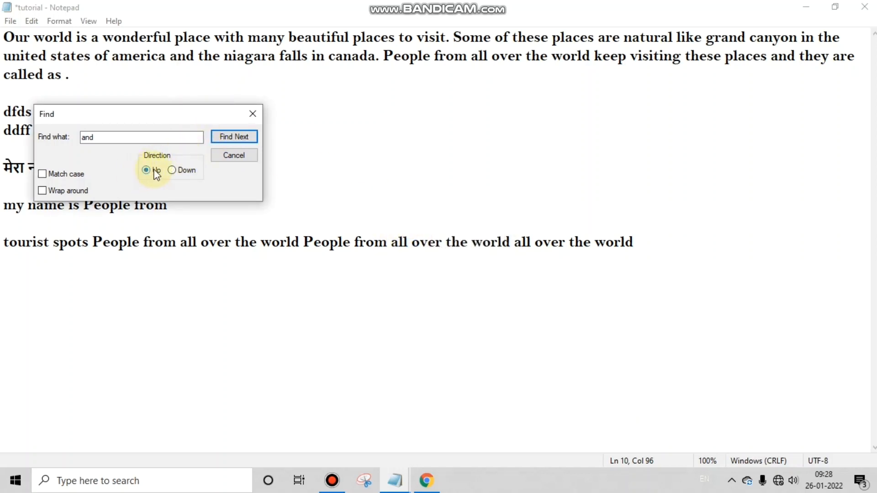
{"action": "left_click", "coordinate": [224, 137]}
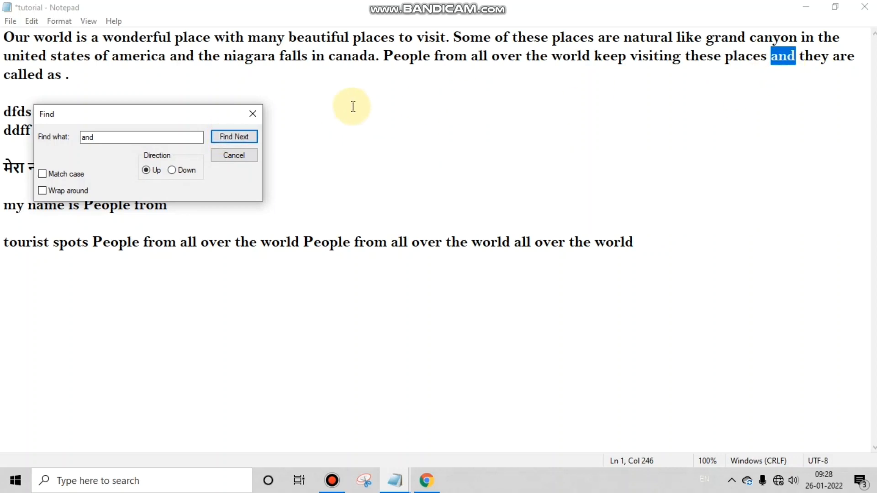
{"action": "left_click", "coordinate": [248, 137]}
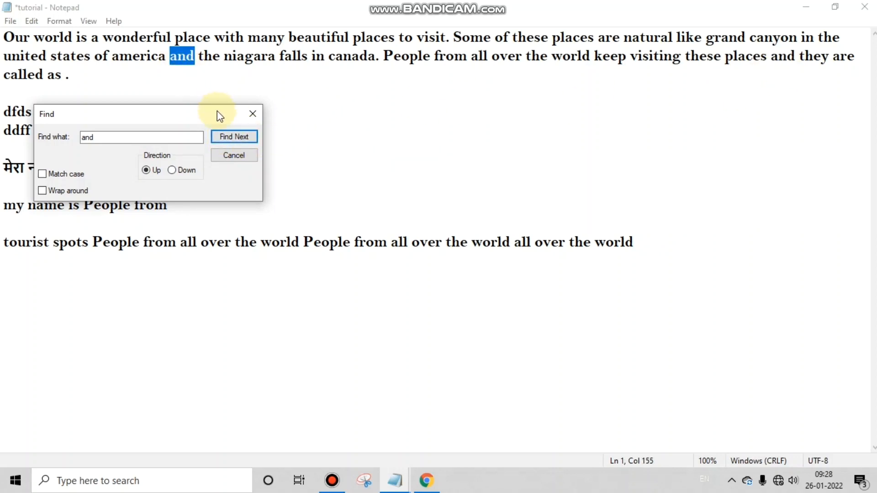
{"action": "left_click", "coordinate": [242, 139]}
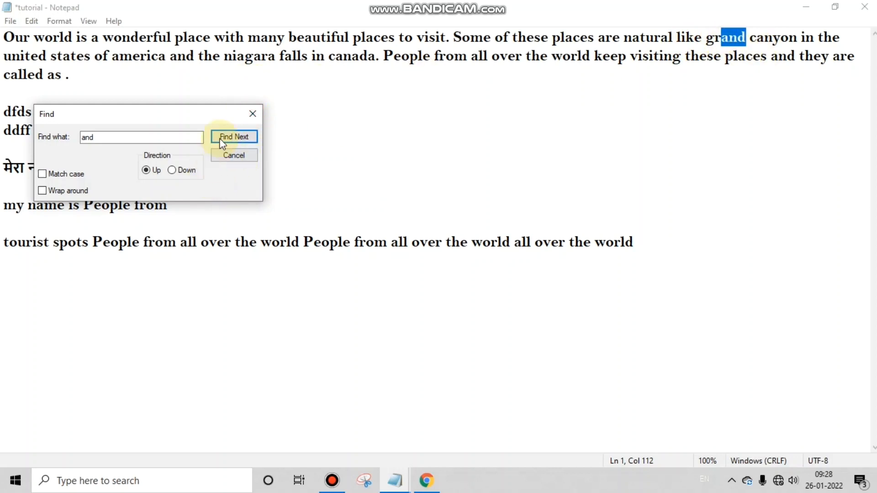
{"action": "left_click", "coordinate": [232, 137]}
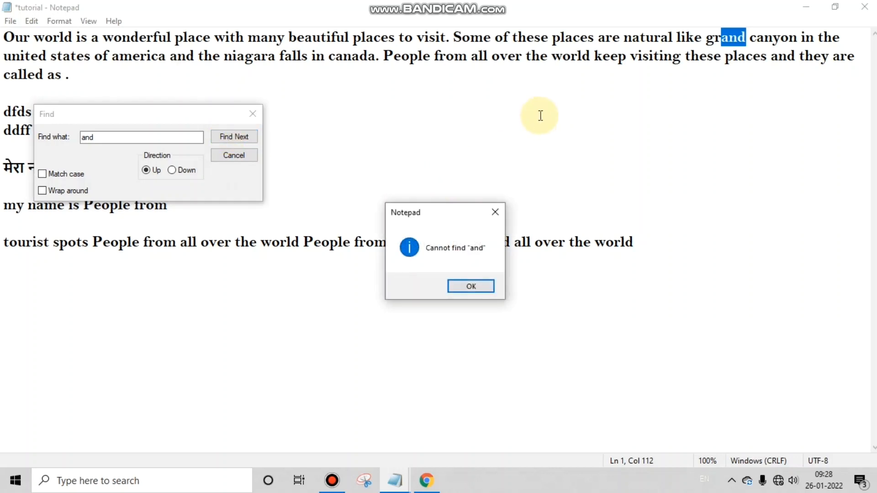
{"action": "left_click", "coordinate": [487, 285]}
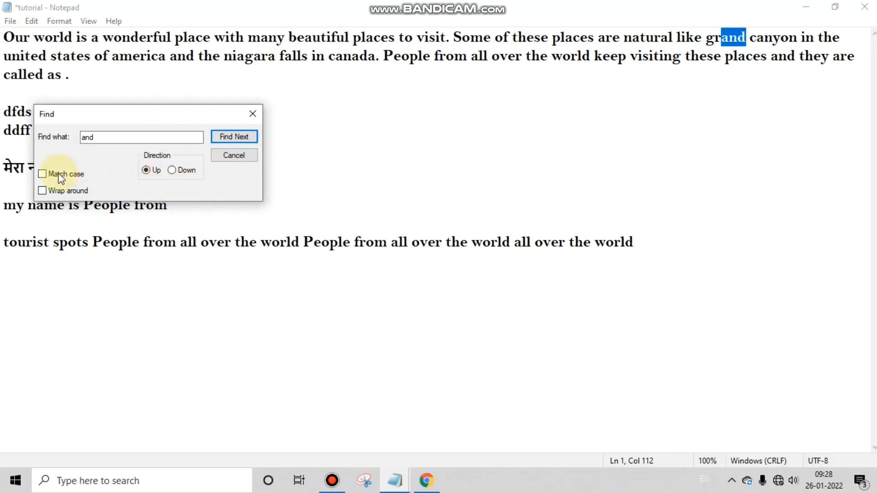
Turn on wrap around and search upward for "and" repeatedly, cycling through the matches in the first paragraph
{"action": "left_click", "coordinate": [41, 192]}
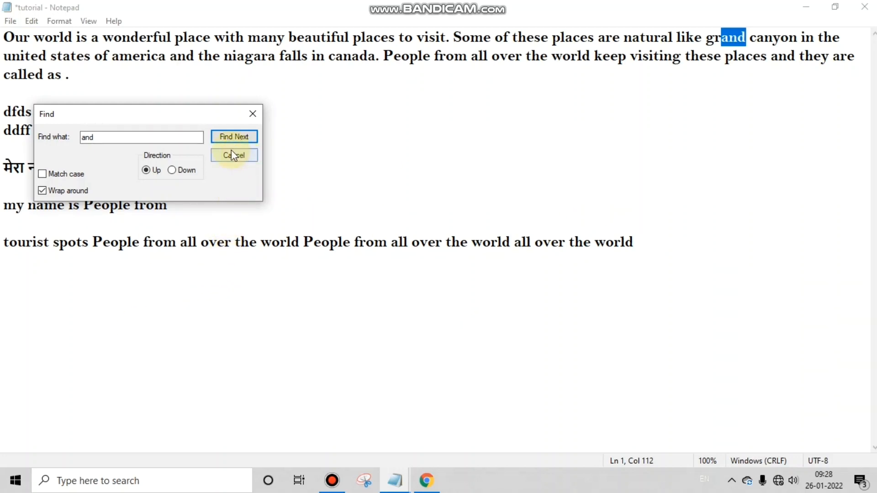
{"action": "left_click", "coordinate": [226, 138]}
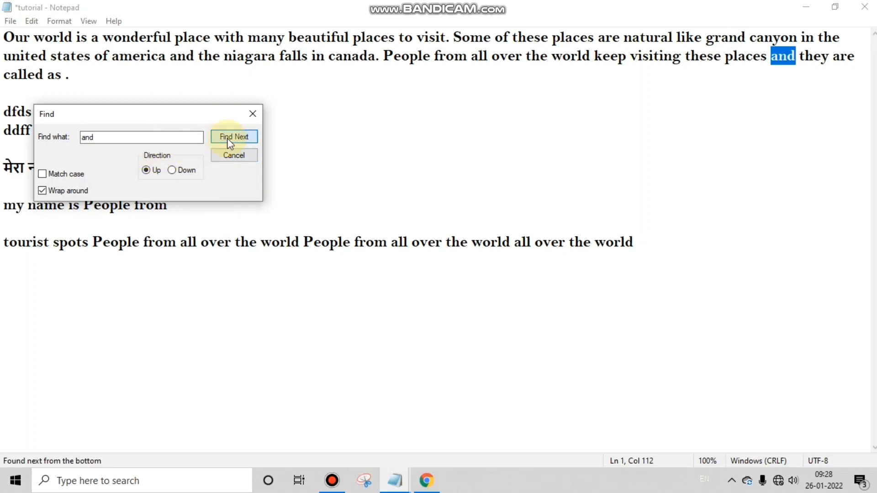
{"action": "left_click", "coordinate": [227, 138]}
{"action": "double_click", "coordinate": [227, 138]}
{"action": "left_click", "coordinate": [227, 138]}
{"action": "left_click", "coordinate": [227, 138]}
{"action": "left_click", "coordinate": [227, 138]}
{"action": "double_click", "coordinate": [227, 137]}
{"action": "left_click", "coordinate": [227, 138]}
{"action": "left_click", "coordinate": [227, 138]}
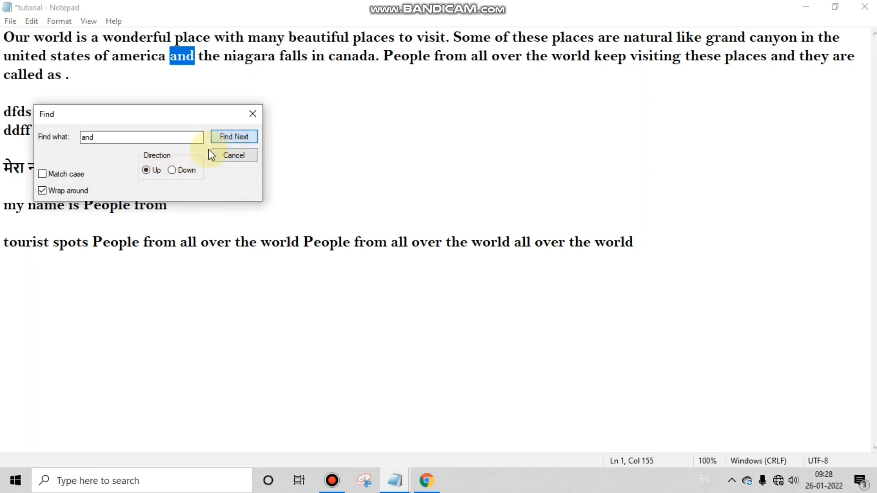
Switch the search direction to down and cycle through the "and" matches with wrap around on
{"action": "left_click", "coordinate": [238, 140]}
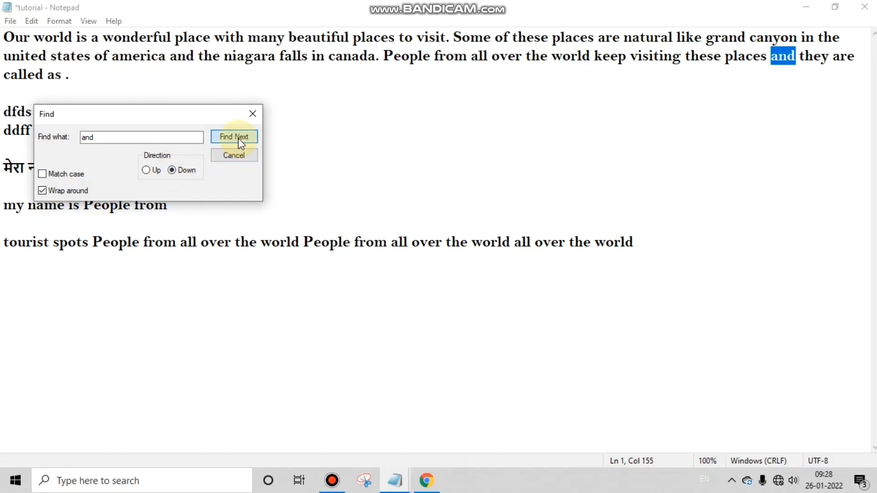
{"action": "double_click", "coordinate": [239, 139]}
{"action": "double_click", "coordinate": [238, 140]}
{"action": "double_click", "coordinate": [239, 141]}
{"action": "double_click", "coordinate": [239, 141]}
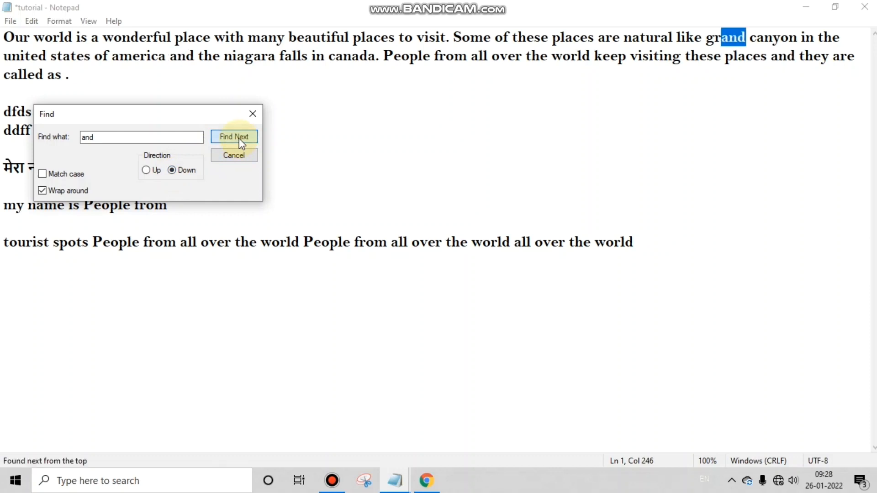
{"action": "left_click", "coordinate": [239, 141]}
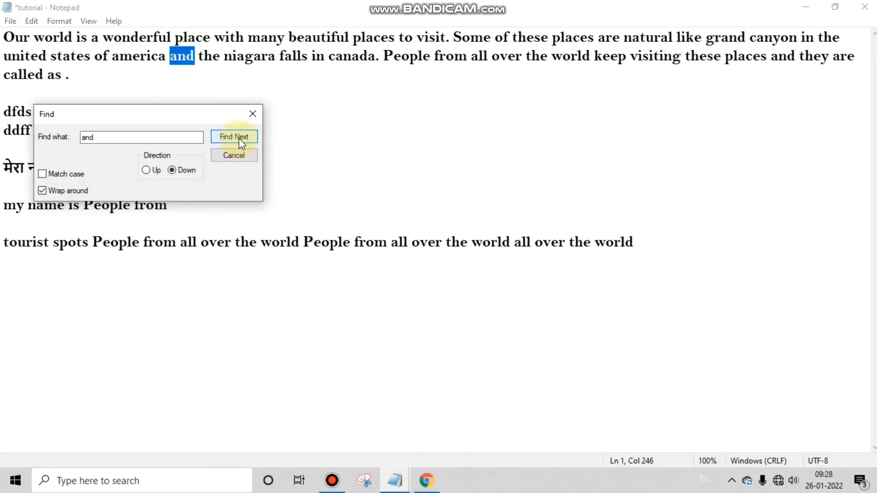
Search for uppercase "AND" with match case turned on, and close the search
{"action": "left_click", "coordinate": [42, 174]}
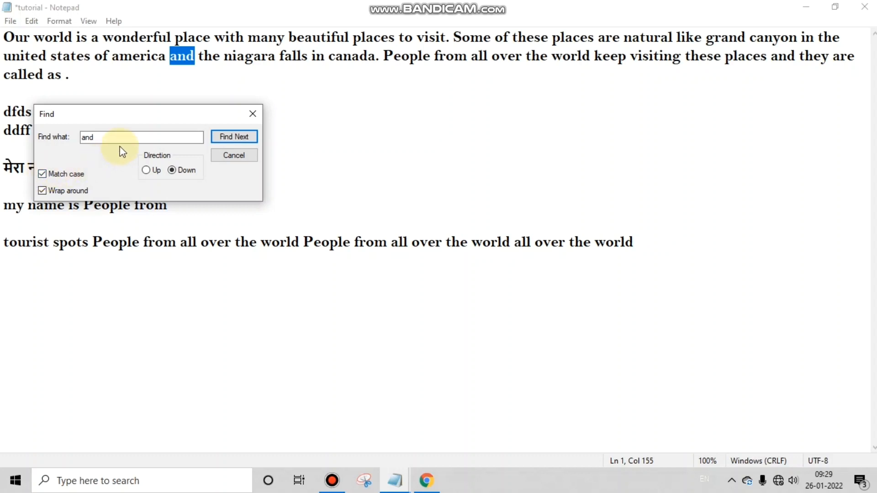
{"action": "left_click", "coordinate": [113, 137]}
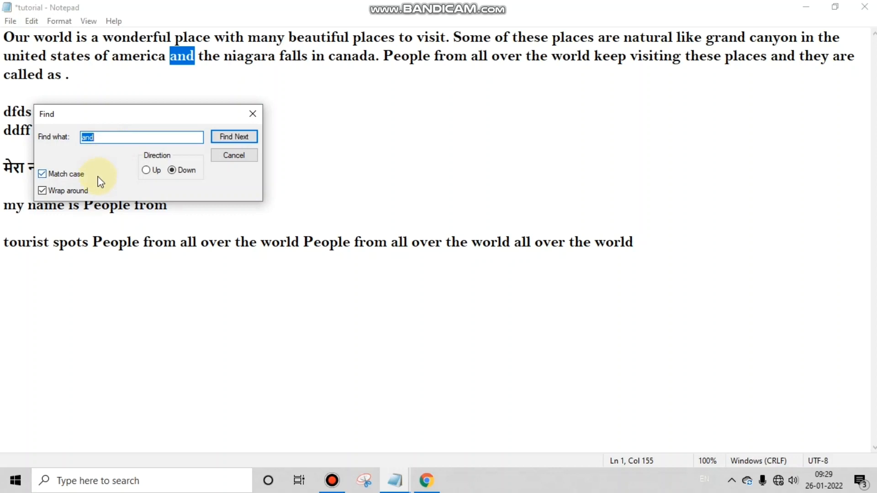
{"action": "type", "text": "AND"}
{"action": "left_click", "coordinate": [229, 137]}
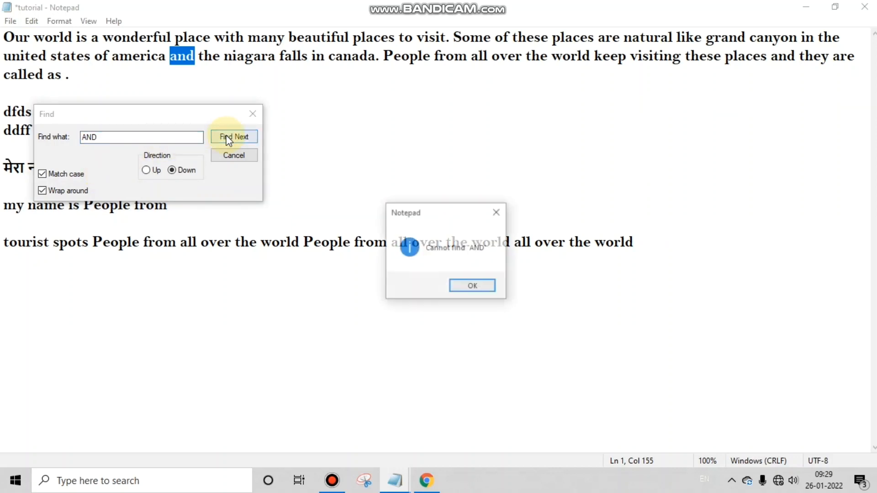
{"action": "left_click", "coordinate": [464, 287]}
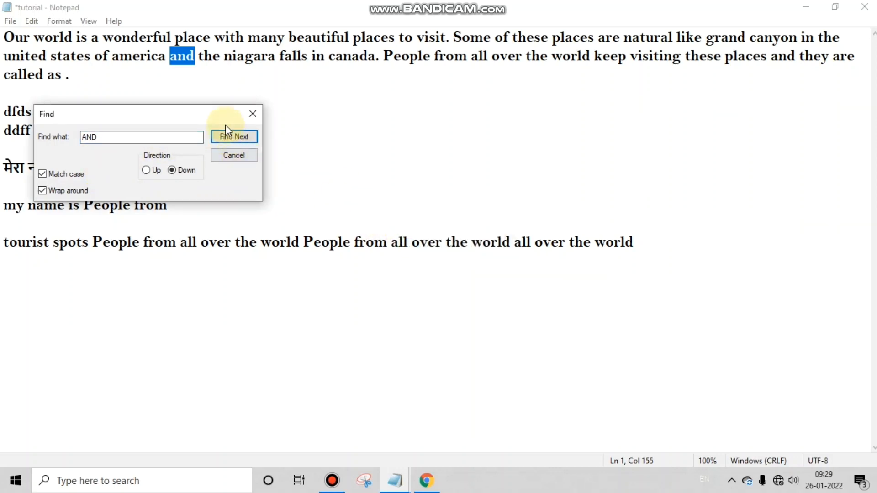
{"action": "left_click", "coordinate": [252, 114]}
Add "AND" at the end of the "my name is People from" line and of the "tourist spots" line
{"action": "left_click", "coordinate": [276, 202]}
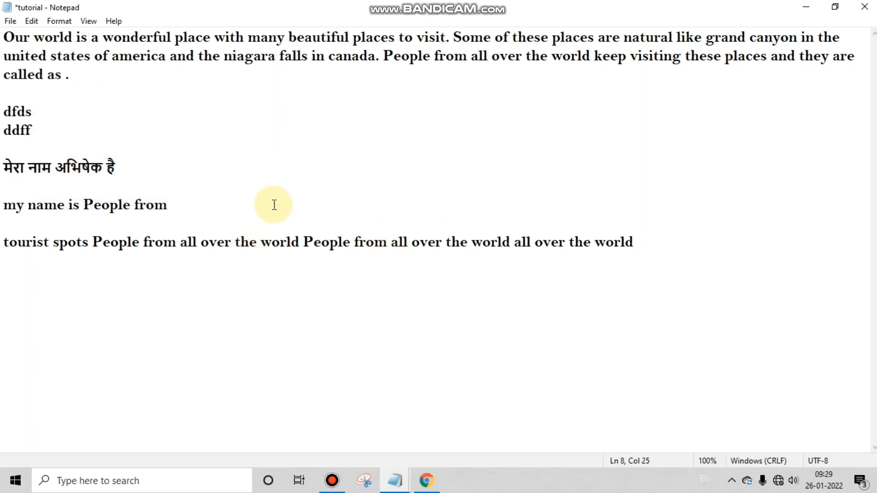
{"action": "type", "text": "andA"}
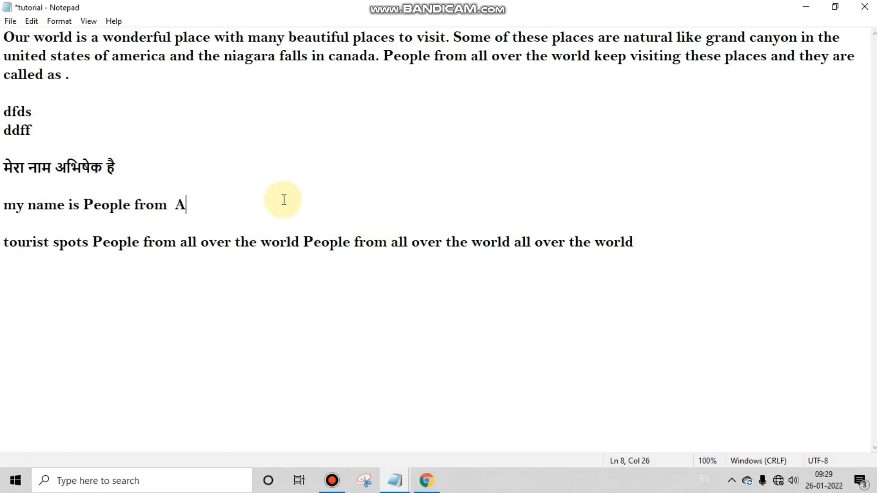
{"action": "type", "text": "DNND"}
{"action": "left_click", "coordinate": [683, 248]}
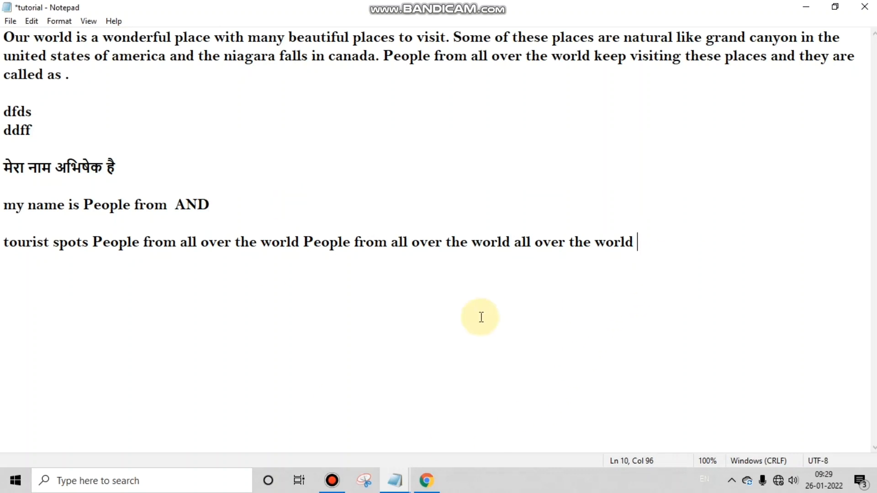
{"action": "type", "text": "AND"}
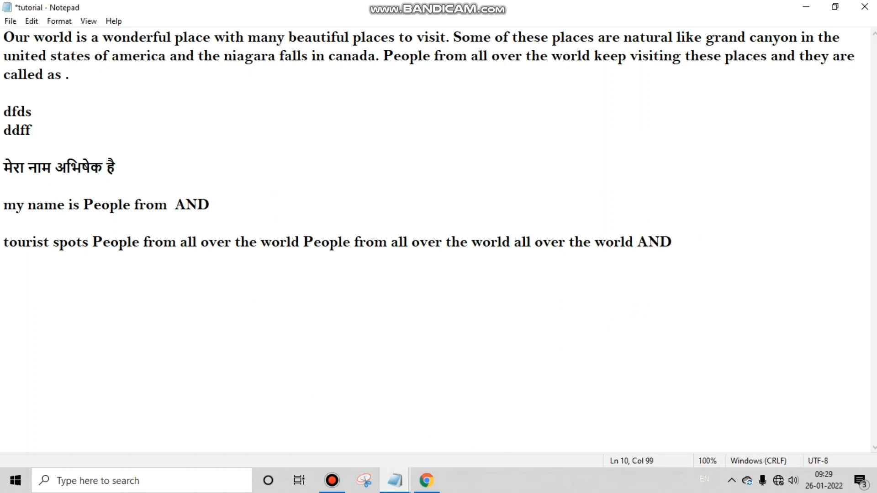
Search downward for "AND" with match case and wrap around on, and close the search
{"action": "key", "text": "ctrl+f"}
{"action": "left_click", "coordinate": [45, 174]}
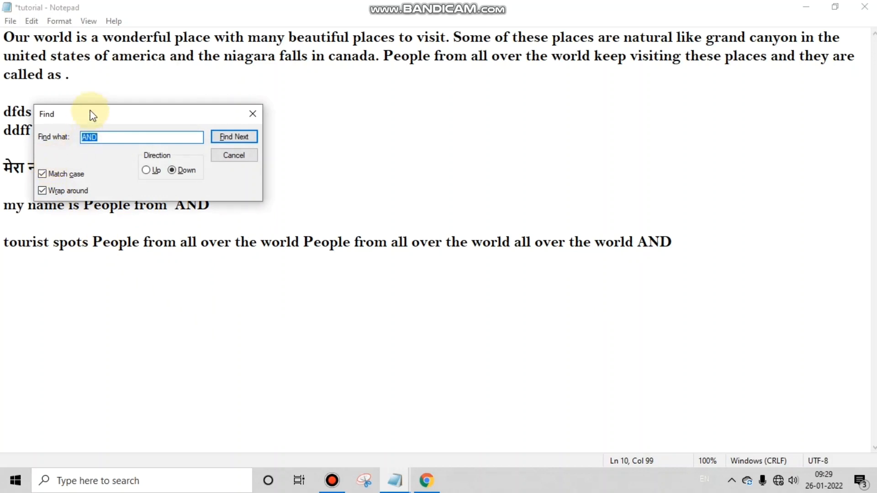
{"action": "left_click", "coordinate": [253, 114]}
{"action": "left_click", "coordinate": [32, 20]}
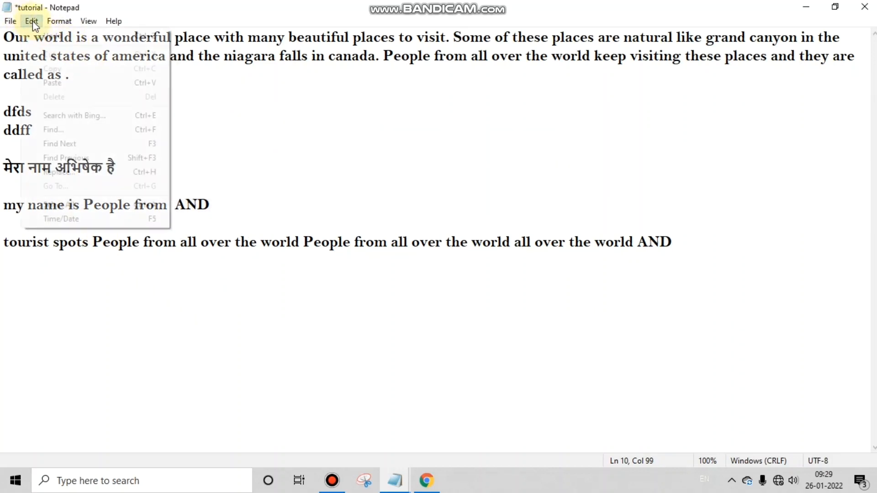
{"action": "left_click", "coordinate": [59, 130]}
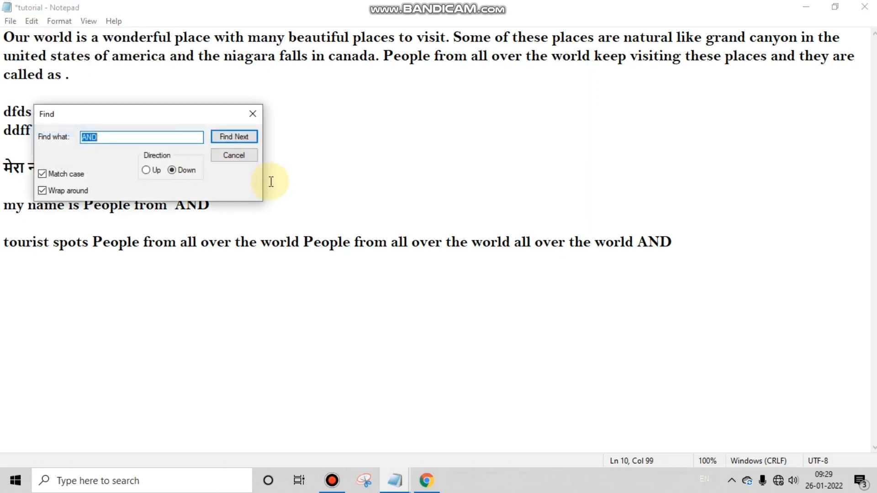
{"action": "left_click", "coordinate": [219, 139]}
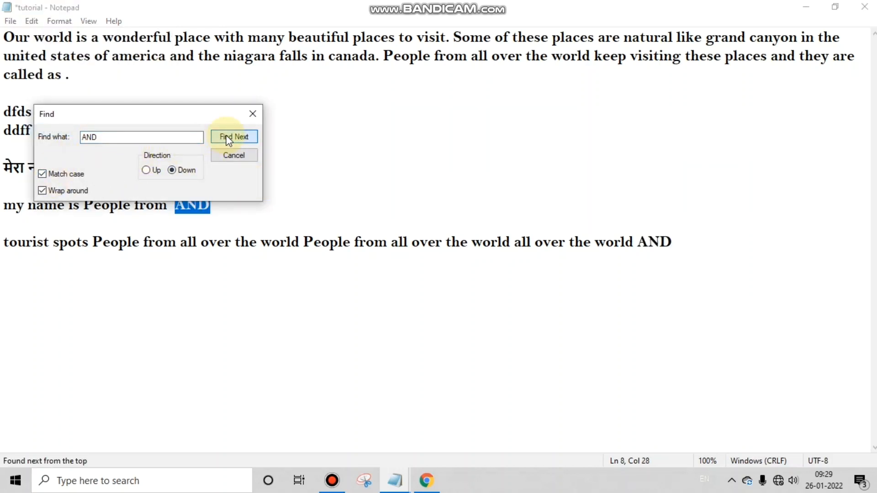
{"action": "left_click", "coordinate": [253, 117]}
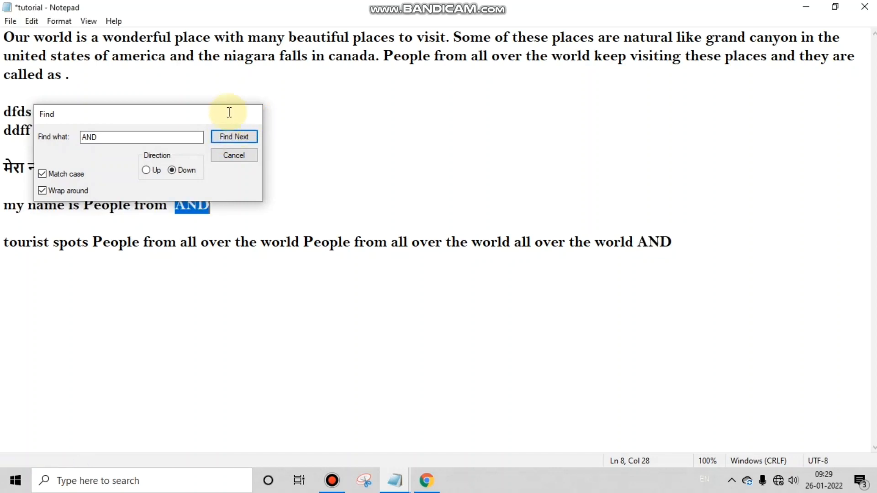
{"action": "left_click", "coordinate": [31, 21]}
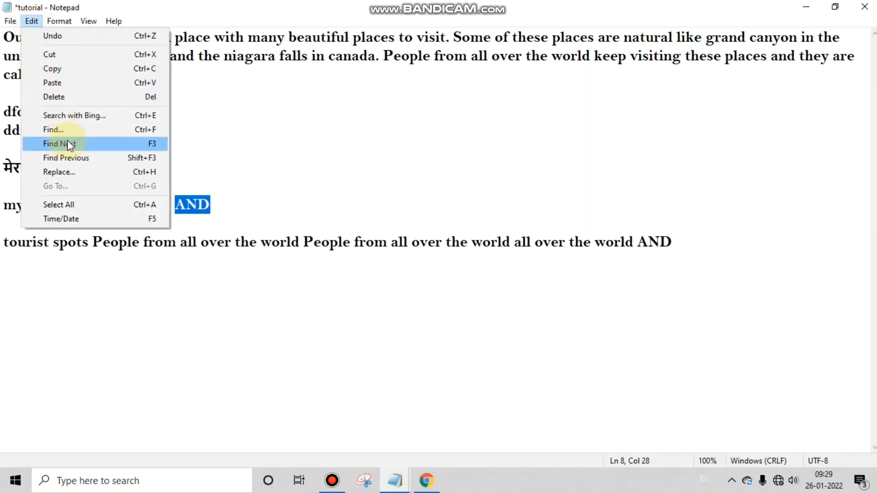
{"action": "left_click", "coordinate": [81, 131]}
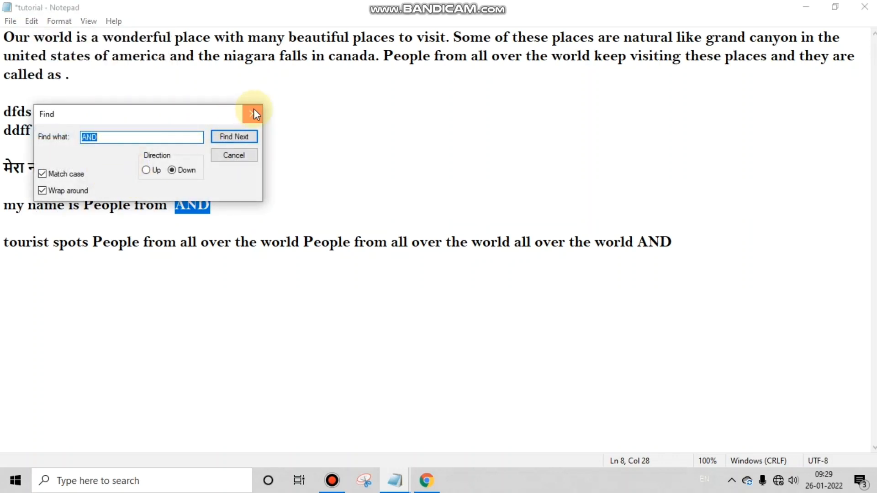
{"action": "left_click", "coordinate": [252, 113]}
Move between the "AND" matches with Find Next twice and Find Previous twice, without using the Find dialog
{"action": "left_click", "coordinate": [31, 21]}
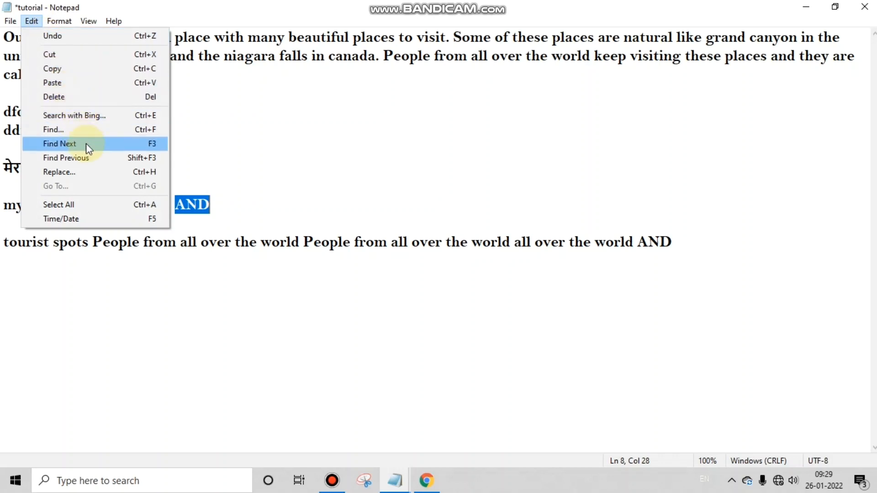
{"action": "left_click", "coordinate": [86, 144]}
{"action": "left_click", "coordinate": [32, 21]}
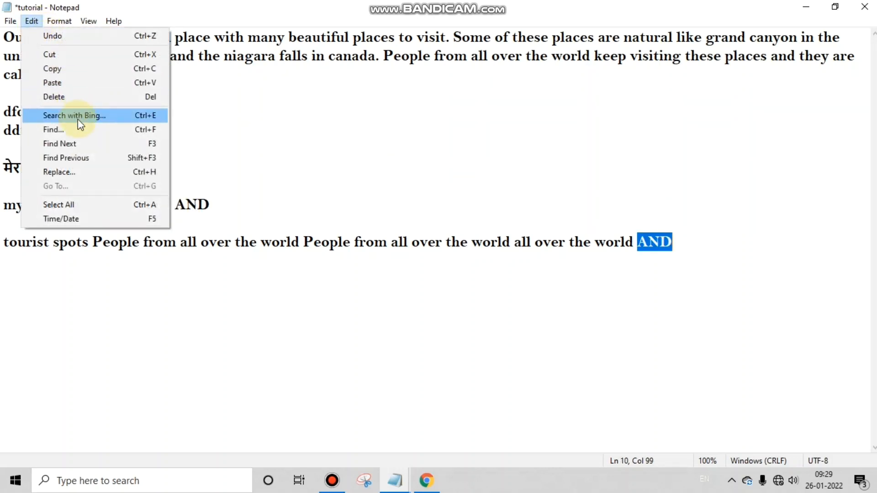
{"action": "left_click", "coordinate": [81, 143]}
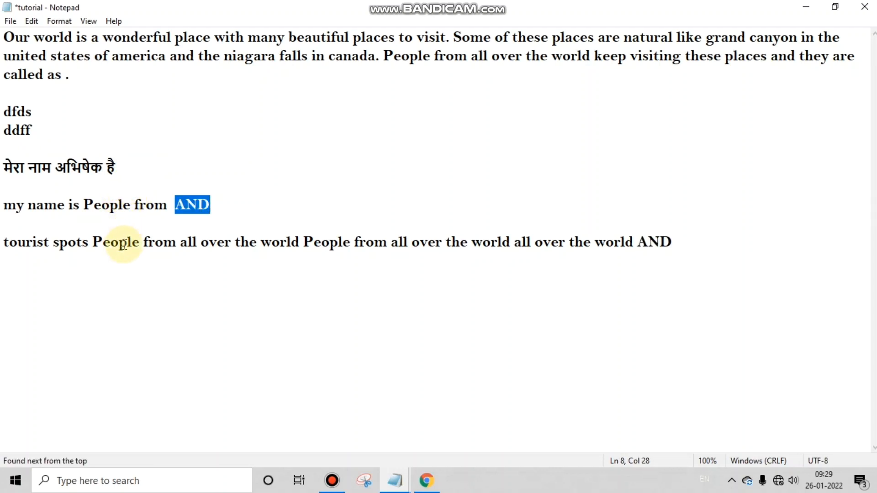
{"action": "key", "text": "shift+F3"}
{"action": "key", "text": "shift+F3"}
{"action": "left_click", "coordinate": [31, 21]}
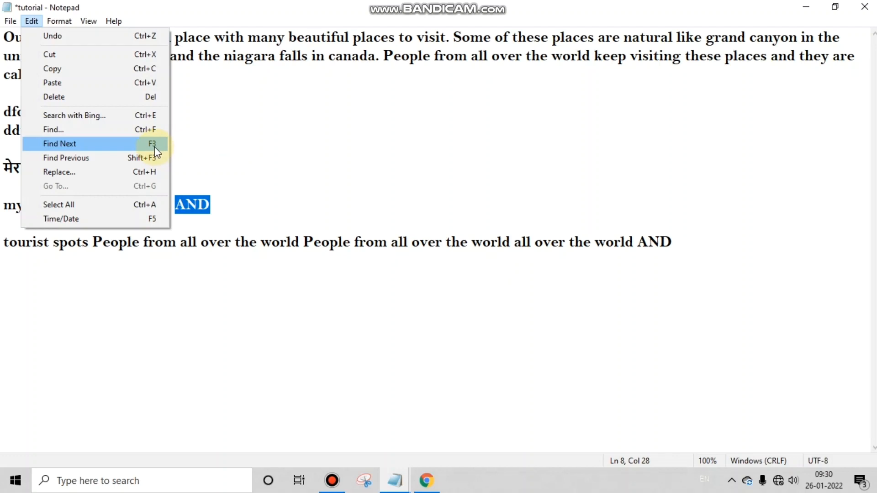
{"action": "left_click", "coordinate": [98, 130]}
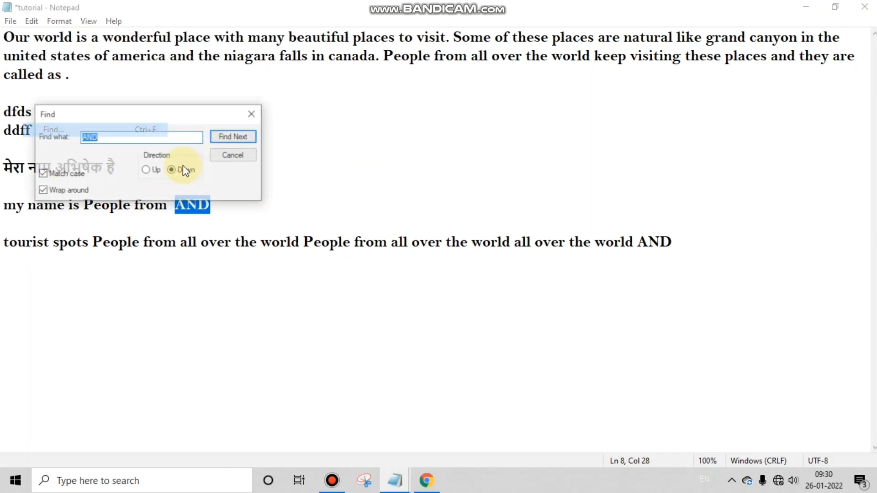
{"action": "left_click", "coordinate": [253, 114]}
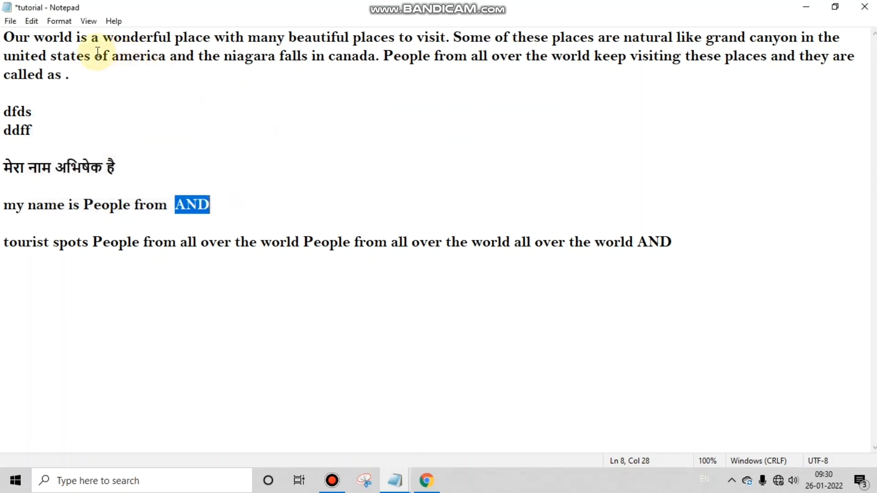
Replace every "AND" with lowercase "and", with match case on and wrap around off
{"action": "left_click", "coordinate": [32, 21]}
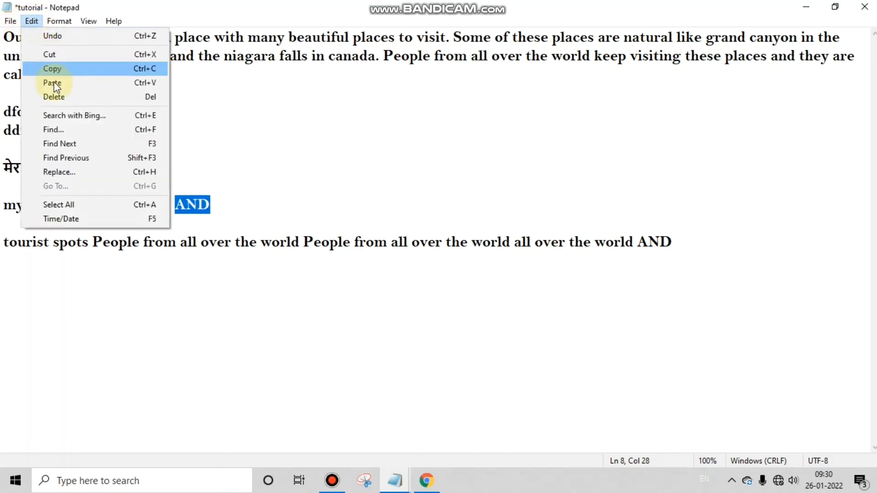
{"action": "left_click", "coordinate": [60, 172]}
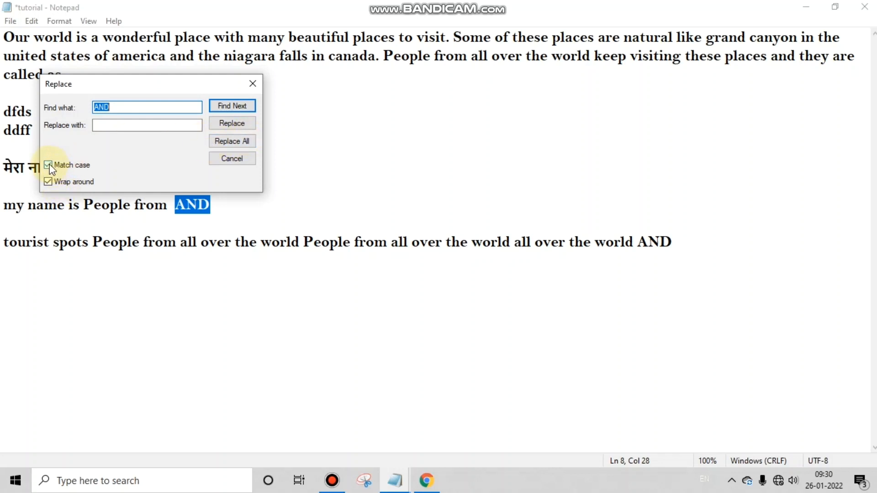
{"action": "left_click_drag", "start_coordinate": [132, 81], "coordinate": [245, 46]}
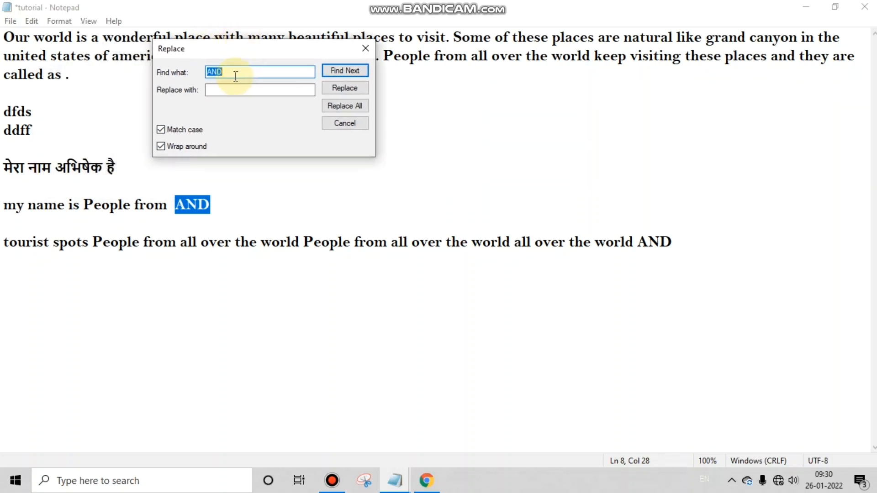
{"action": "left_click", "coordinate": [161, 146]}
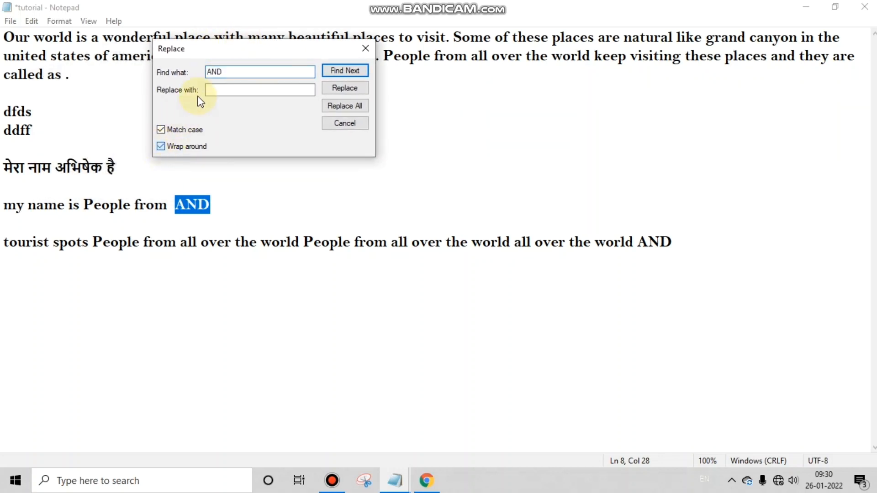
{"action": "left_click", "coordinate": [236, 92]}
{"action": "type", "text": "A"}
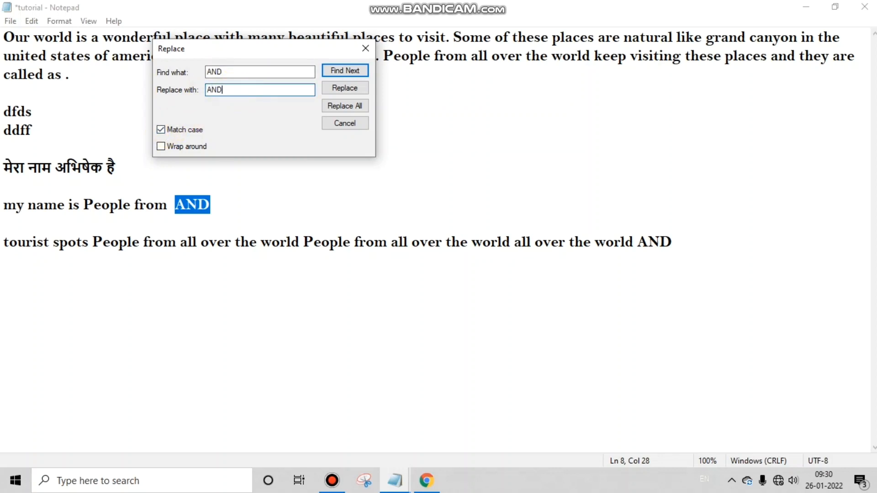
{"action": "left_click", "coordinate": [240, 90]}
{"action": "key", "text": "BackSpace"}
{"action": "type", "text": "and"}
{"action": "left_click", "coordinate": [343, 105]}
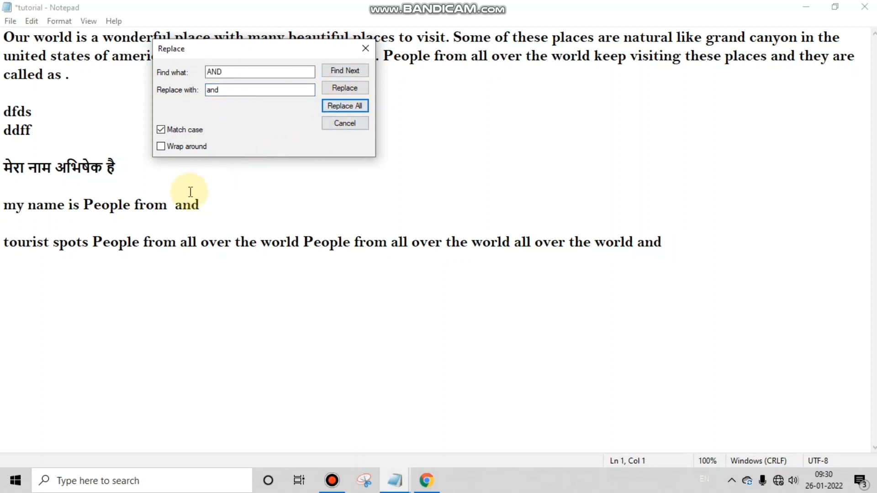
Close the Replace dialog and undo the replacement of "AND" with "and"
{"action": "left_click", "coordinate": [235, 91]}
{"action": "left_click", "coordinate": [365, 48]}
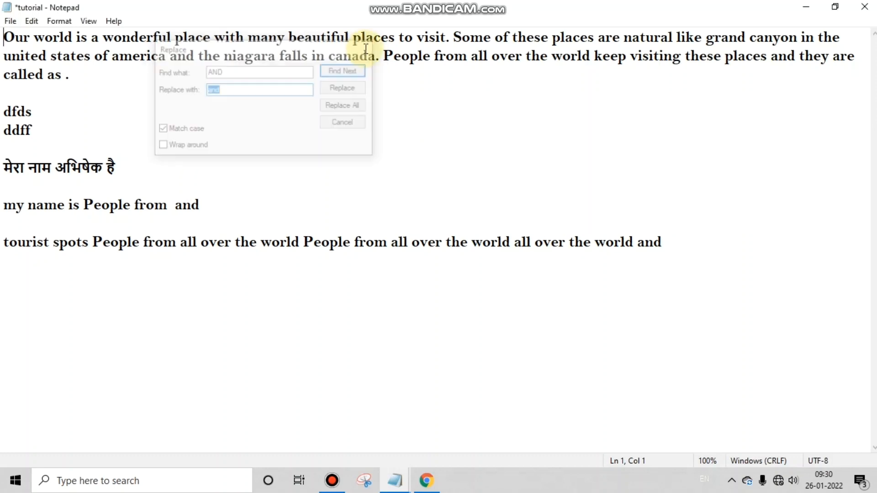
{"action": "key", "text": "ctrl+z"}
{"action": "left_click", "coordinate": [398, 213]}
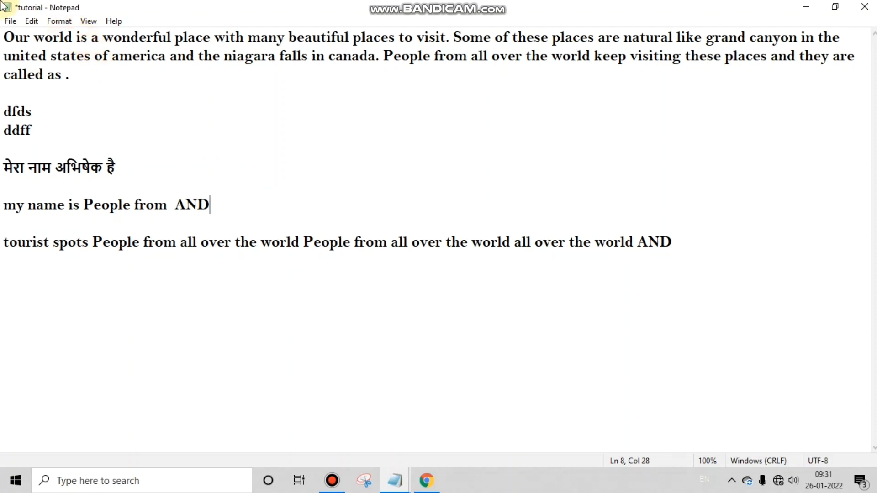
Set up a replacement of "AND" with "yes" with match case off, and move the Replace dialog clear of the text
{"action": "left_click", "coordinate": [32, 21]}
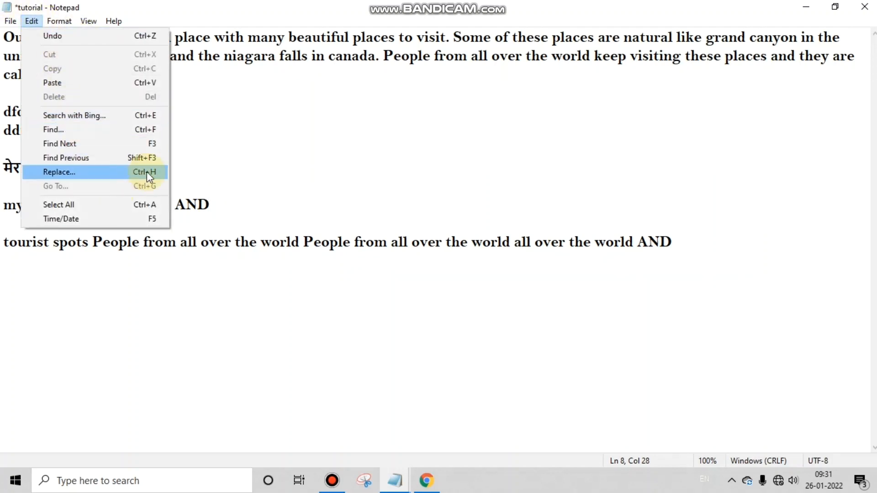
{"action": "left_click", "coordinate": [117, 166]}
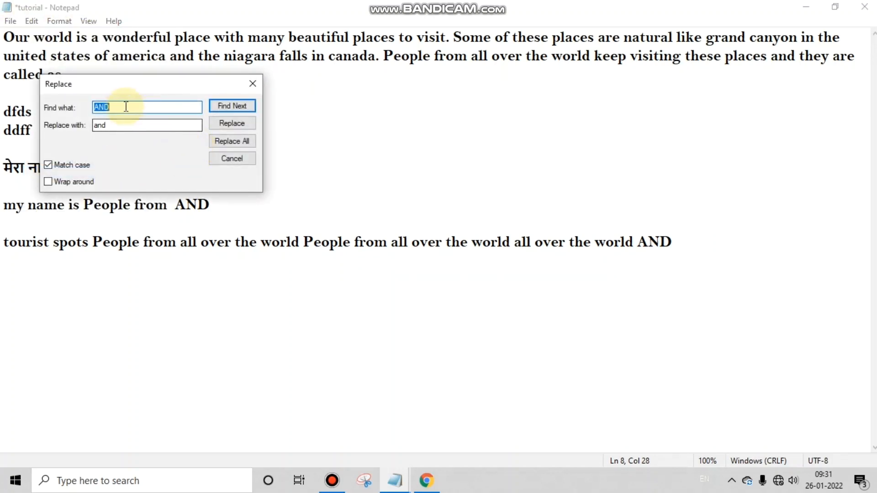
{"action": "left_click", "coordinate": [97, 124]}
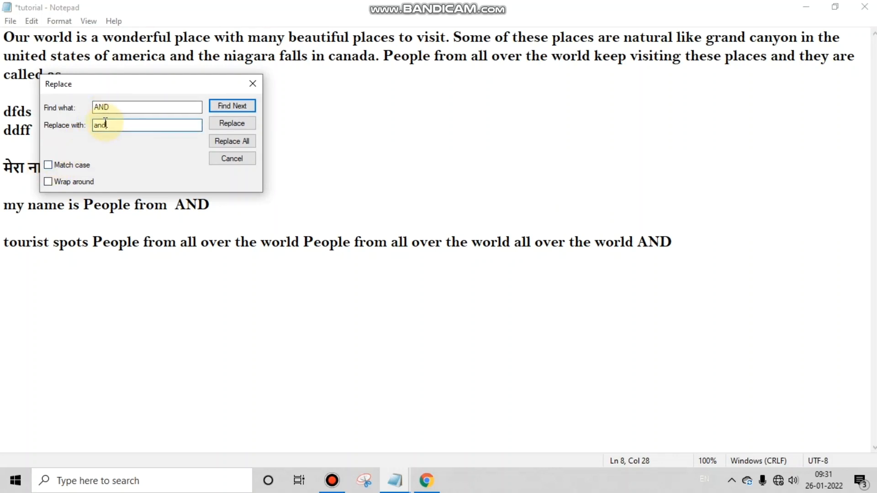
{"action": "double_click", "coordinate": [102, 124]}
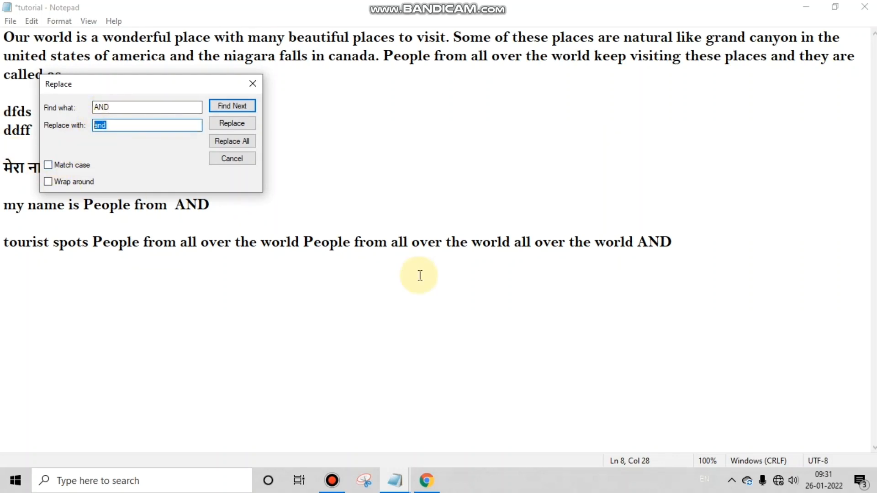
{"action": "type", "text": "yes"}
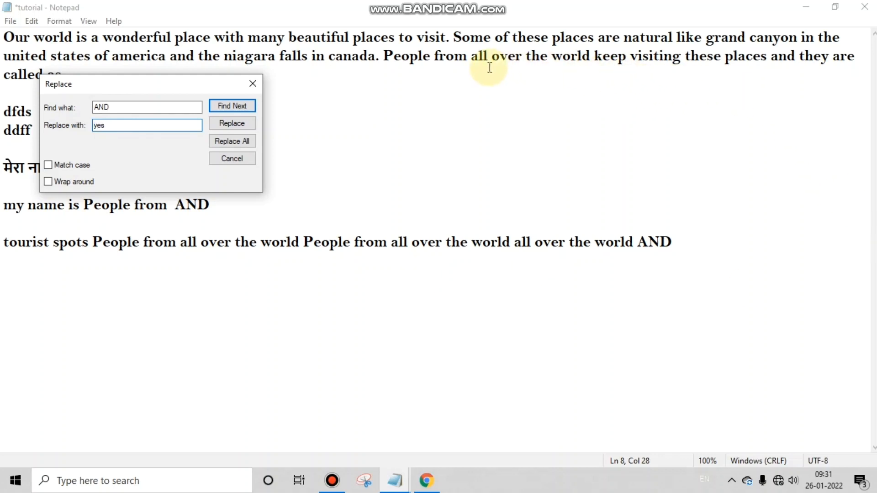
{"action": "left_click_drag", "start_coordinate": [164, 82], "coordinate": [456, 89]}
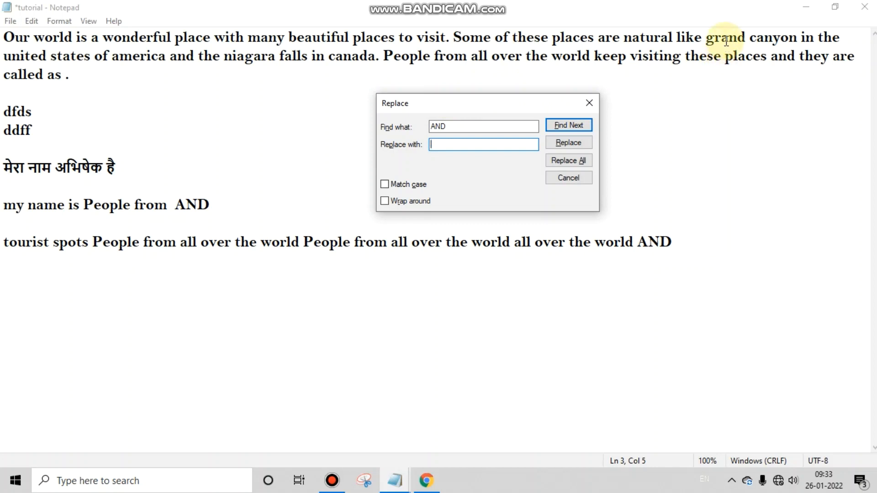
Highlight the "and" matches in turn: inside "grand", after "america", and at the ends of the "my name is" and "tourist spots" lines
{"action": "left_click_drag", "start_coordinate": [723, 41], "coordinate": [743, 40]}
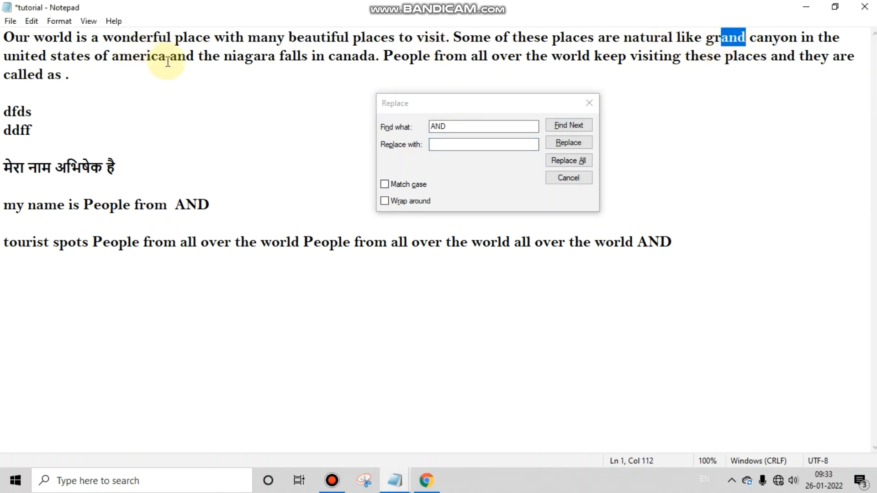
{"action": "left_click_drag", "start_coordinate": [167, 59], "coordinate": [195, 57]}
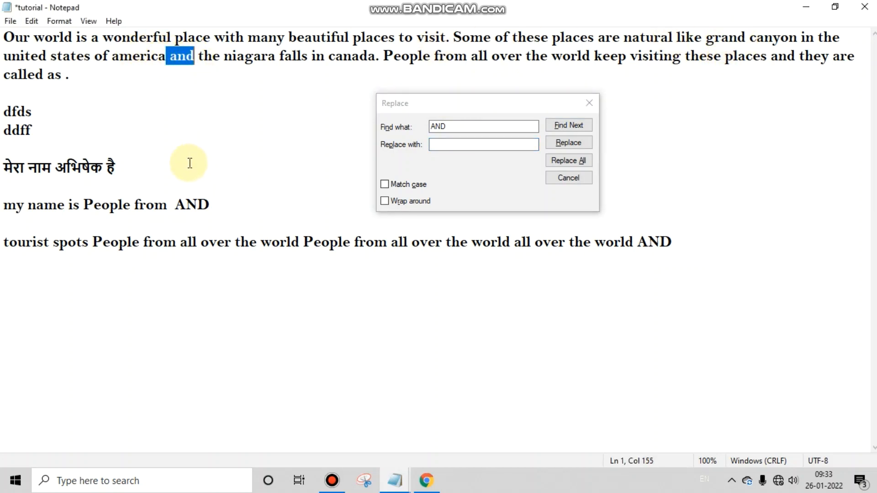
{"action": "double_click", "coordinate": [181, 205]}
{"action": "left_click_drag", "start_coordinate": [648, 242], "coordinate": [673, 242]}
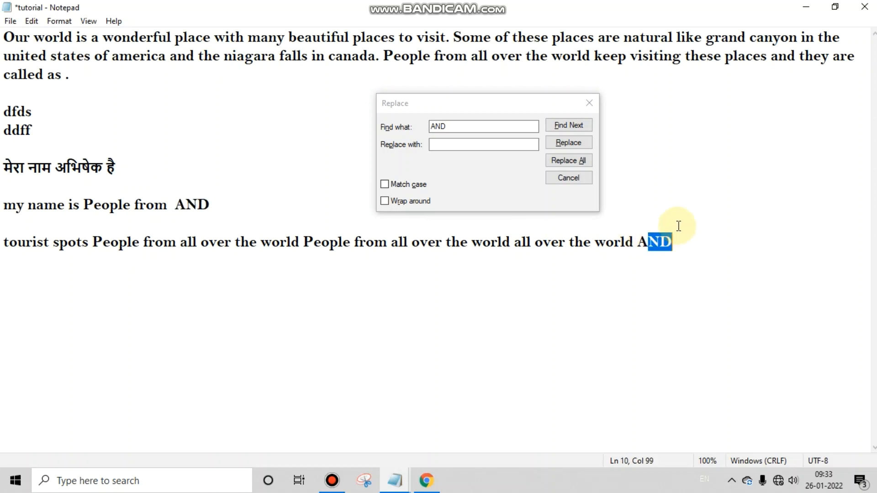
Replace all occurrences of "AND" with "yes", ignoring case
{"action": "left_click", "coordinate": [459, 145]}
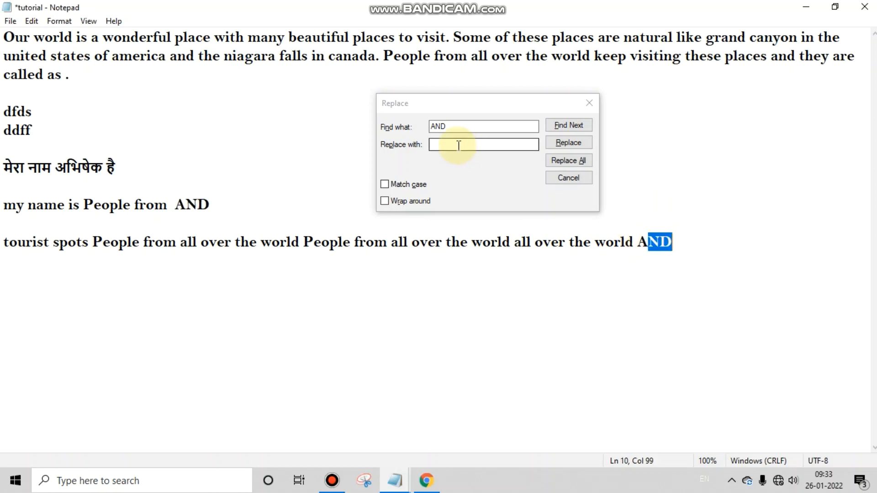
{"action": "left_click", "coordinate": [458, 145]}
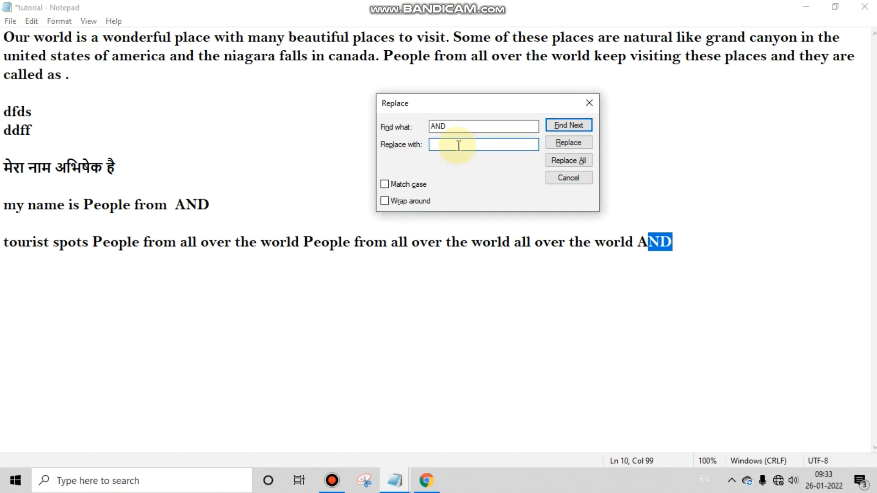
{"action": "type", "text": "yes"}
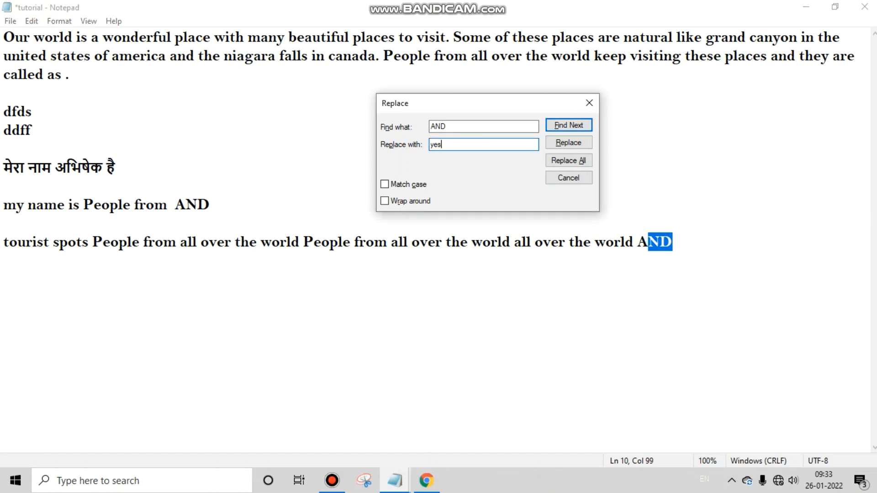
{"action": "left_click", "coordinate": [569, 160]}
Highlight the replaced text in the first paragraph and the last two lines, and close the Replace dialog
{"action": "left_click_drag", "start_coordinate": [721, 37], "coordinate": [737, 37]}
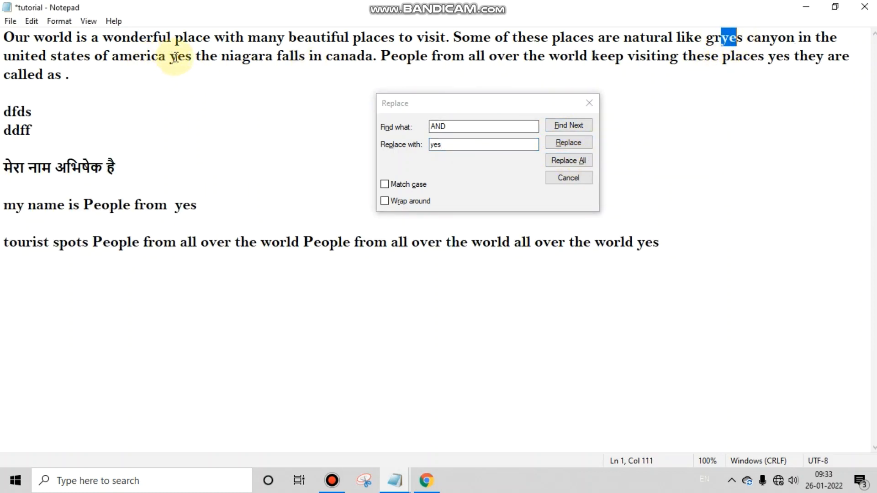
{"action": "left_click_drag", "start_coordinate": [174, 58], "coordinate": [192, 58]}
{"action": "left_click_drag", "start_coordinate": [175, 204], "coordinate": [197, 205]}
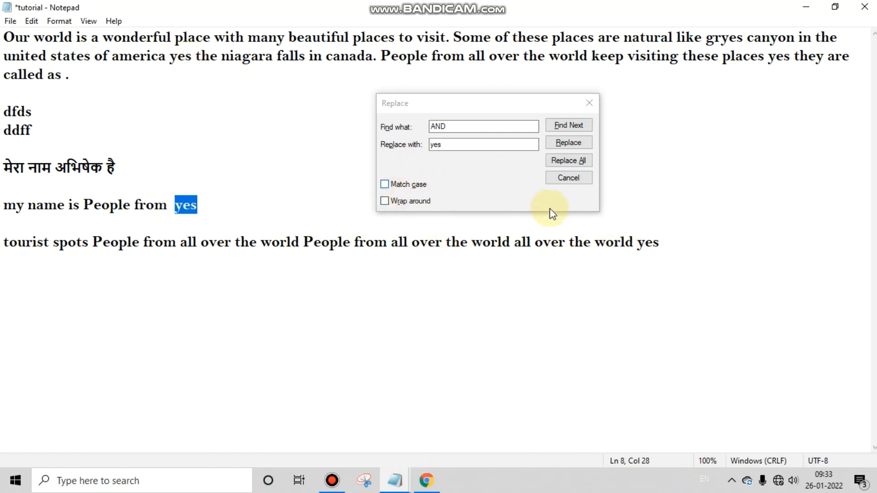
{"action": "left_click_drag", "start_coordinate": [639, 243], "coordinate": [666, 247]}
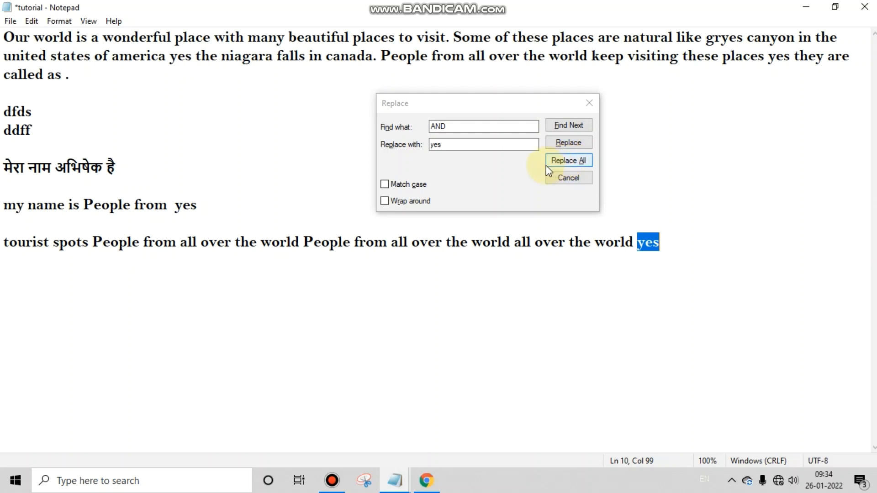
{"action": "left_click", "coordinate": [589, 103]}
Select the whole text by hand and again with Select All, clearing the selection each time
{"action": "left_click", "coordinate": [31, 21]}
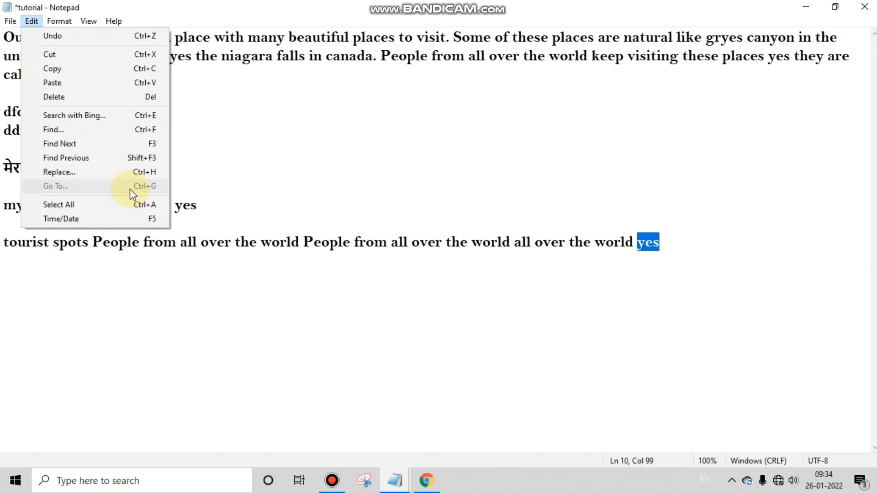
{"action": "left_click", "coordinate": [388, 206]}
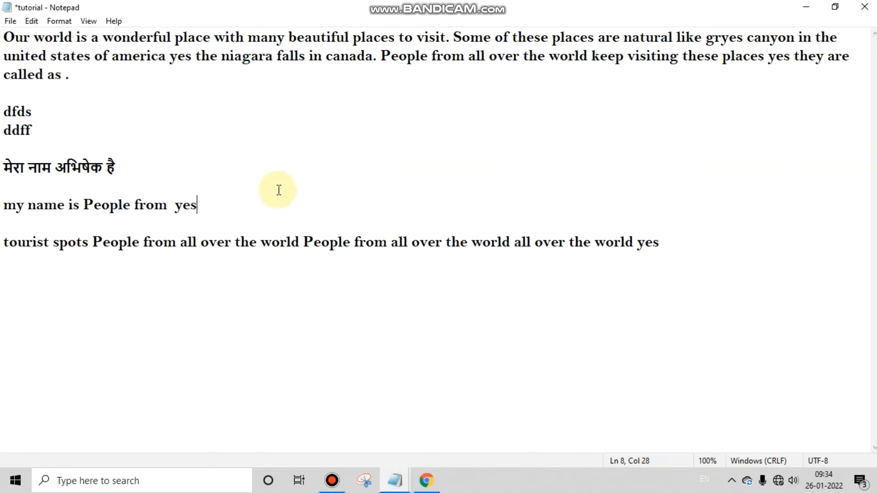
{"action": "left_click_drag", "start_coordinate": [4, 35], "coordinate": [852, 379]}
{"action": "left_click", "coordinate": [434, 276]}
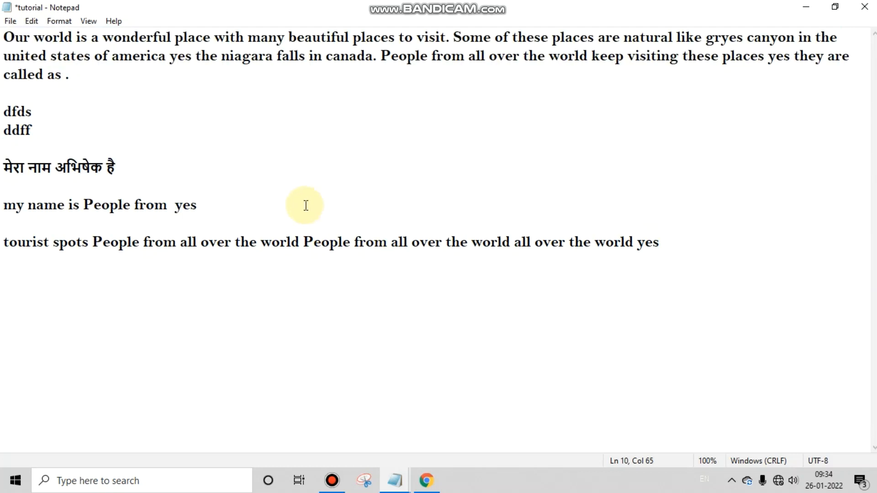
{"action": "left_click", "coordinate": [34, 21]}
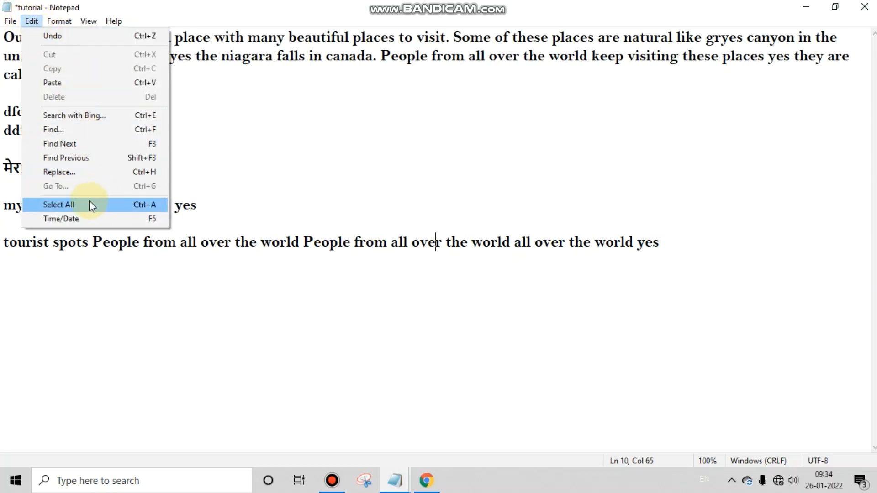
{"action": "left_click", "coordinate": [73, 204]}
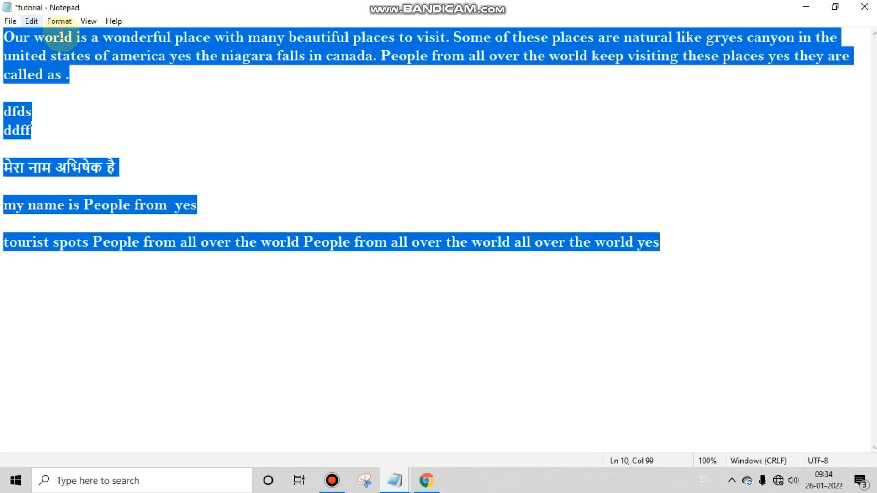
{"action": "left_click", "coordinate": [81, 64]}
Insert the current time and date at the end of the "tourist spots" line
{"action": "left_click", "coordinate": [31, 21]}
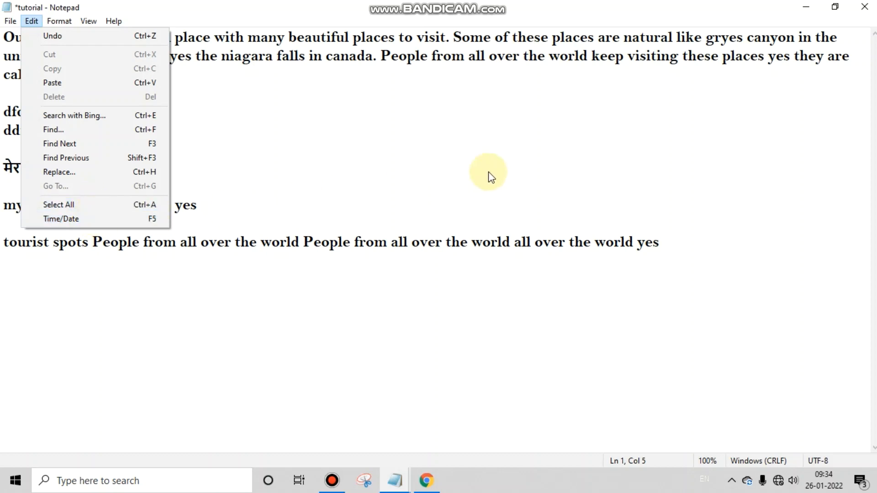
{"action": "left_click", "coordinate": [597, 155]}
{"action": "left_click", "coordinate": [477, 130]}
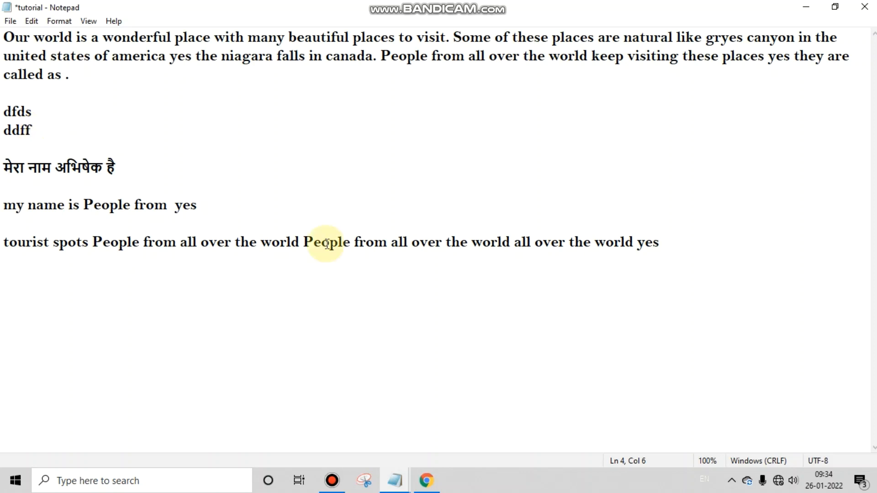
{"action": "left_click", "coordinate": [739, 239]}
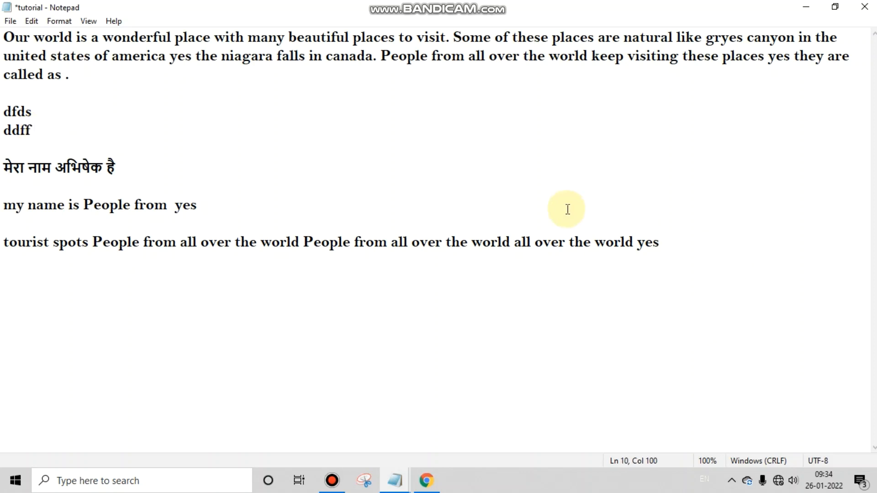
{"action": "key", "text": "F5"}
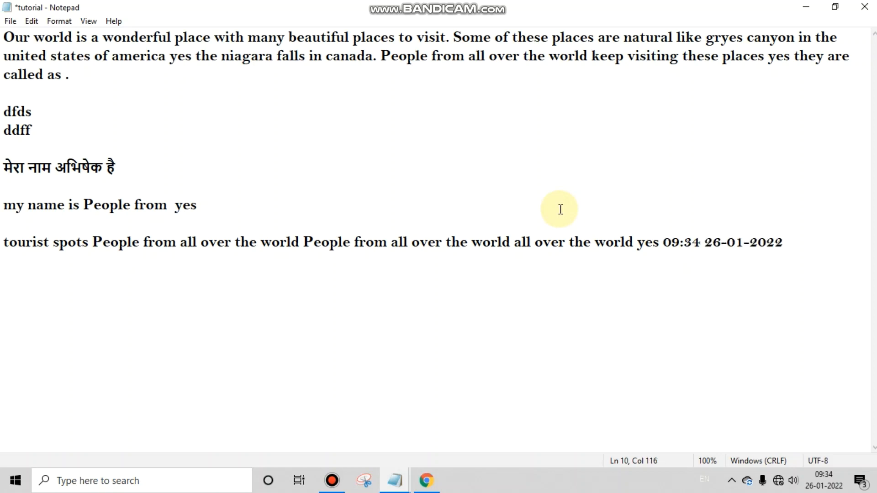
Insert the current time and date on the empty line below "ddff"
{"action": "left_click", "coordinate": [278, 146]}
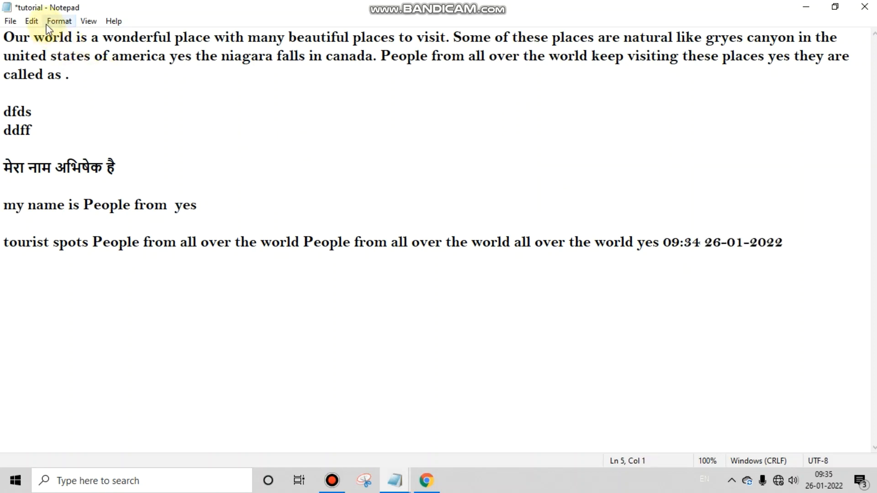
{"action": "left_click", "coordinate": [31, 21]}
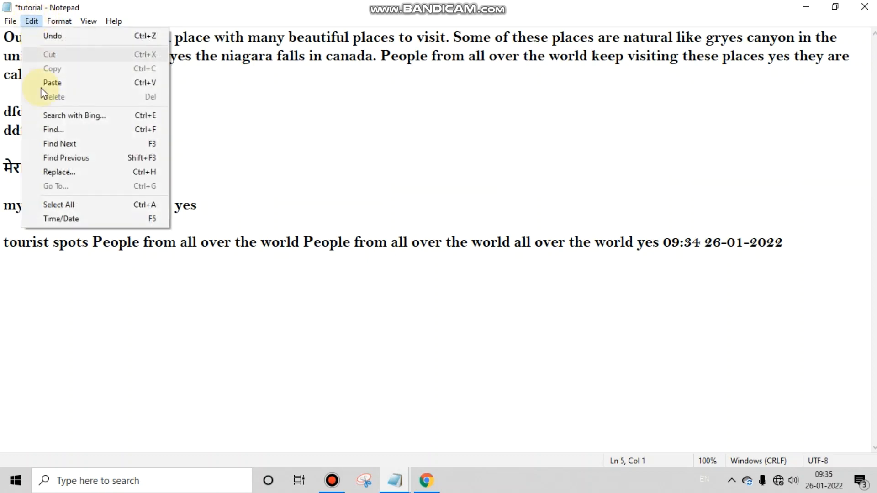
{"action": "left_click", "coordinate": [64, 220]}
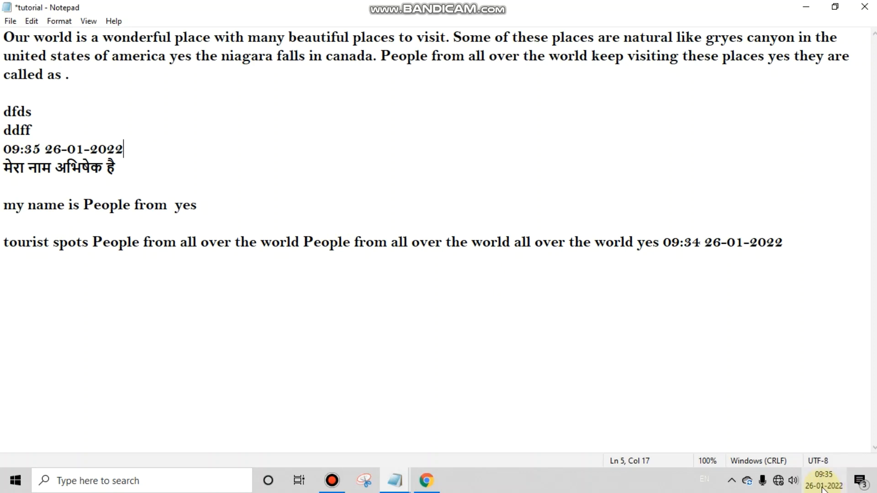
Highlight part of the inserted time and date below "ddff", clear the selection, and add two new lines after the "tourist spots" line
{"action": "left_click_drag", "start_coordinate": [11, 149], "coordinate": [90, 149]}
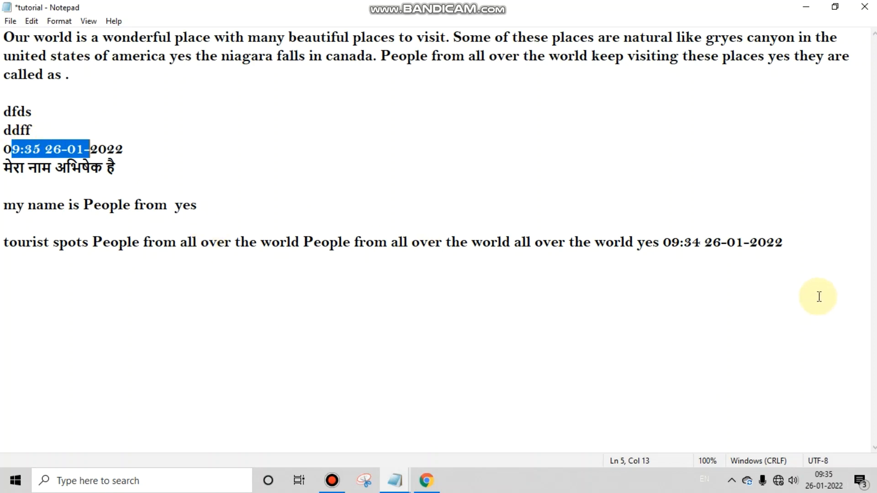
{"action": "left_click", "coordinate": [812, 262]}
{"action": "key", "text": "Return"}
{"action": "key", "text": "Return"}
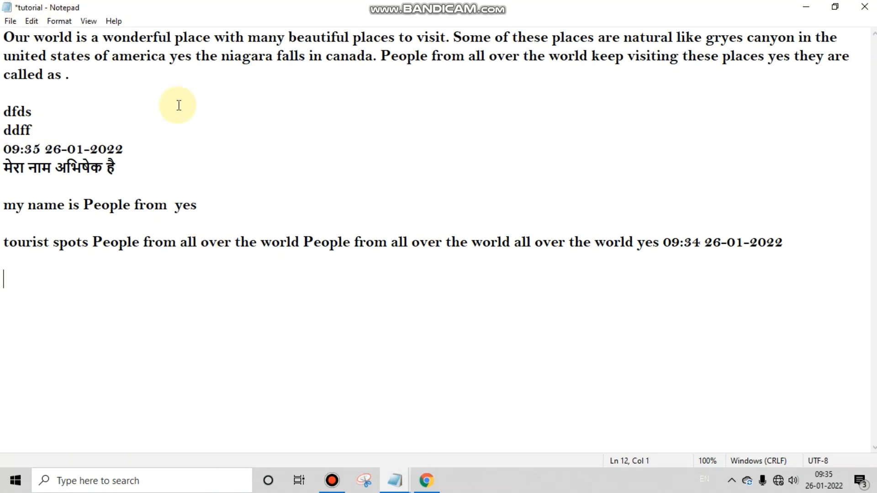
Turn Word Wrap off to view the first paragraph unwrapped, and turn Word Wrap back on
{"action": "left_click", "coordinate": [62, 22]}
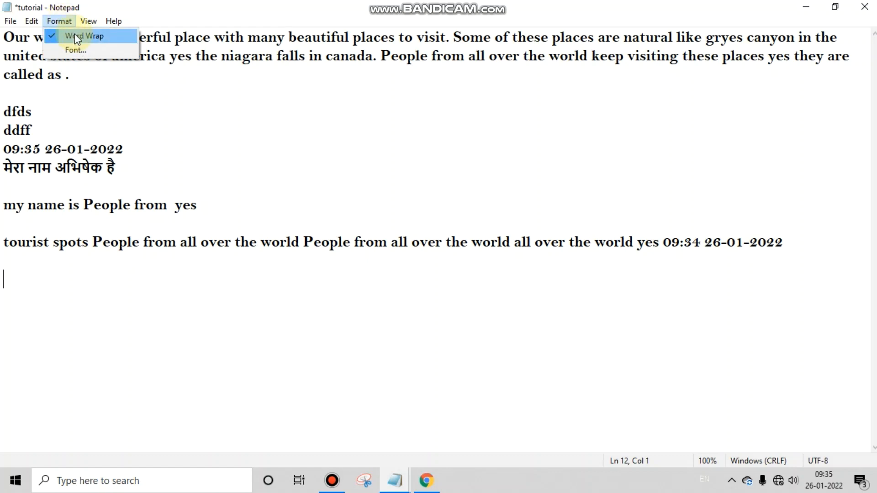
{"action": "left_click", "coordinate": [75, 35]}
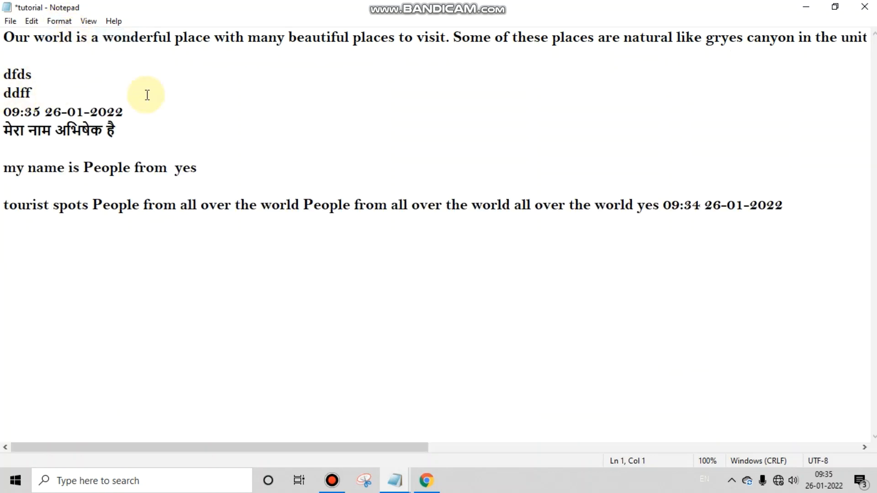
{"action": "left_click_drag", "start_coordinate": [291, 446], "coordinate": [122, 264]}
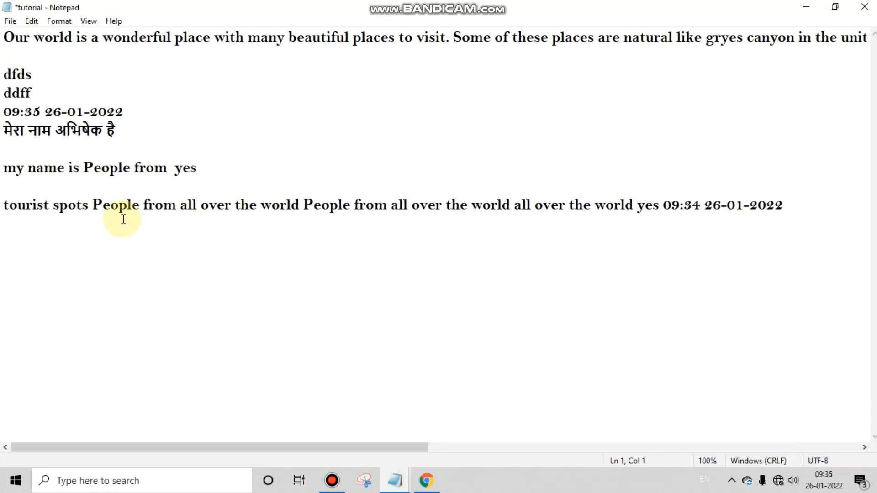
{"action": "left_click", "coordinate": [41, 50]}
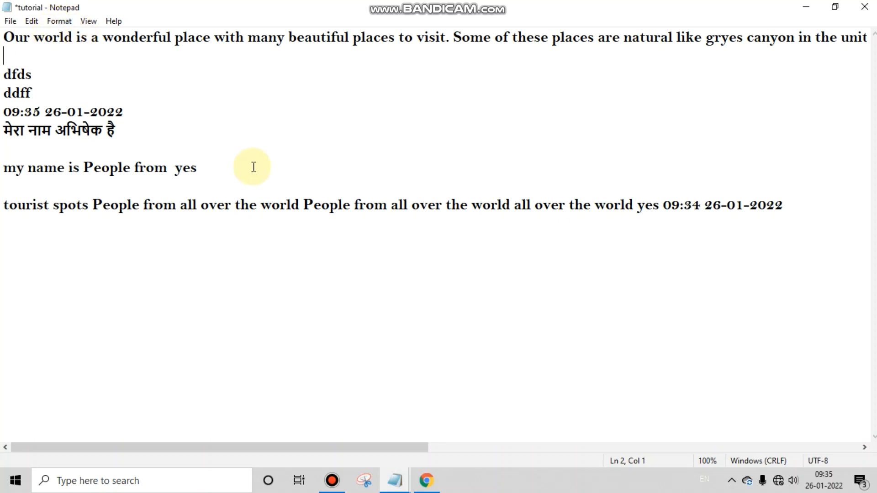
{"action": "left_click", "coordinate": [62, 22]}
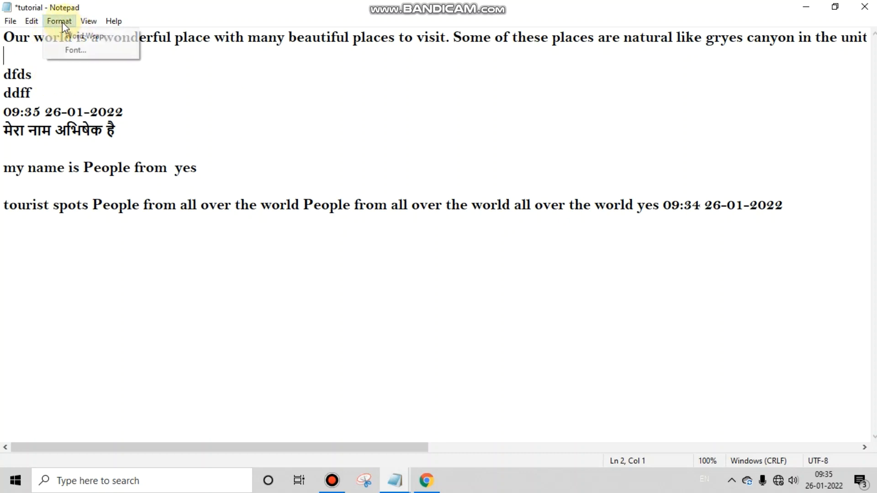
{"action": "left_click", "coordinate": [70, 33]}
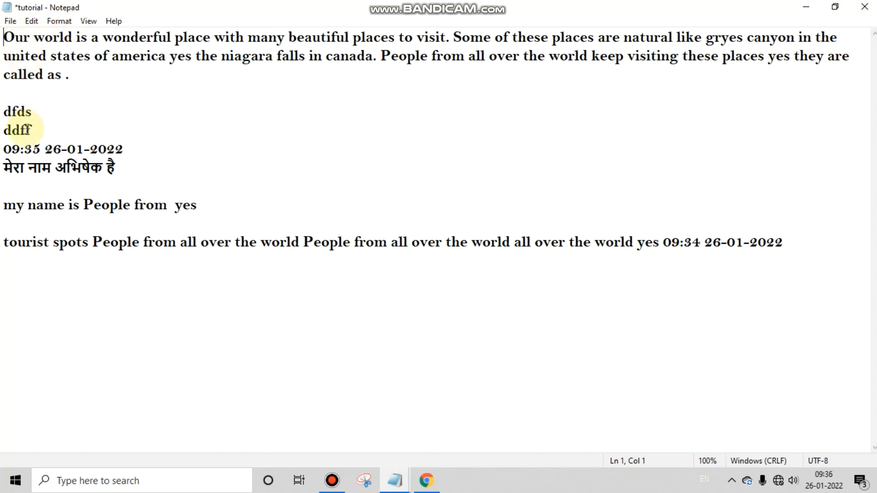
Set the text's font style to Regular, keeping Bell MT at size 18 with the Western script
{"action": "left_click", "coordinate": [68, 25]}
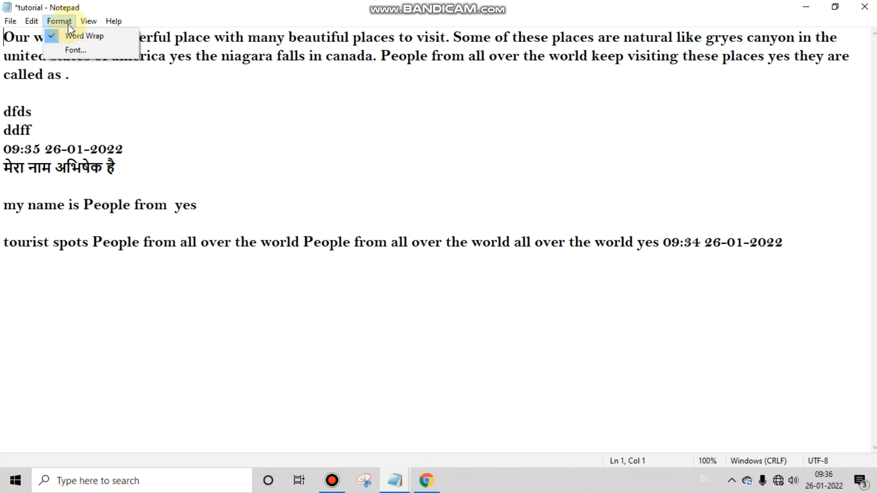
{"action": "left_click", "coordinate": [73, 51]}
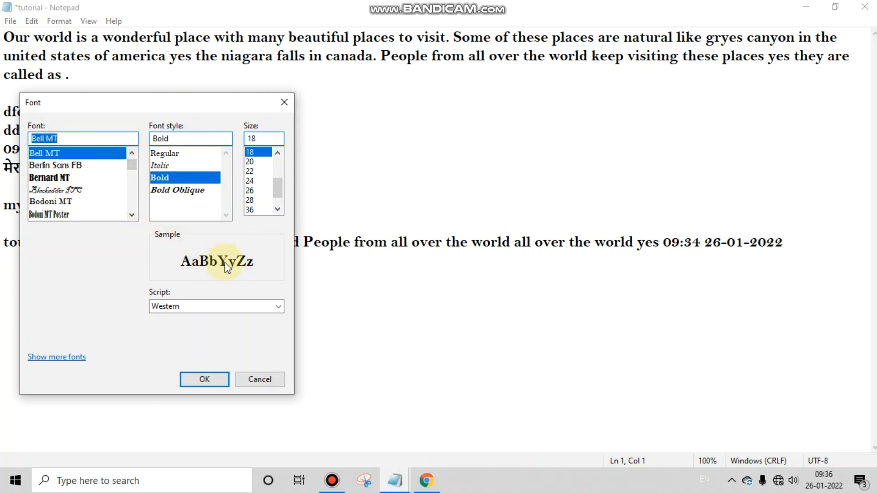
{"action": "left_click", "coordinate": [269, 305]}
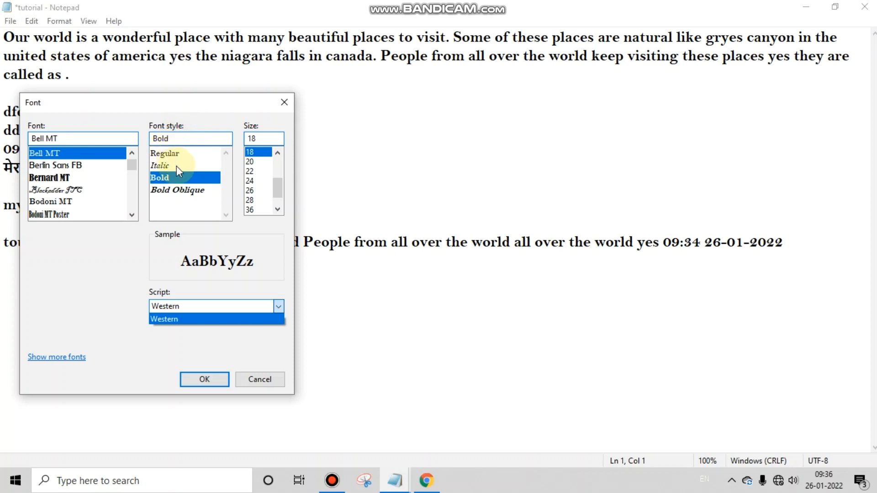
{"action": "left_click", "coordinate": [181, 152]}
{"action": "left_click", "coordinate": [182, 152]}
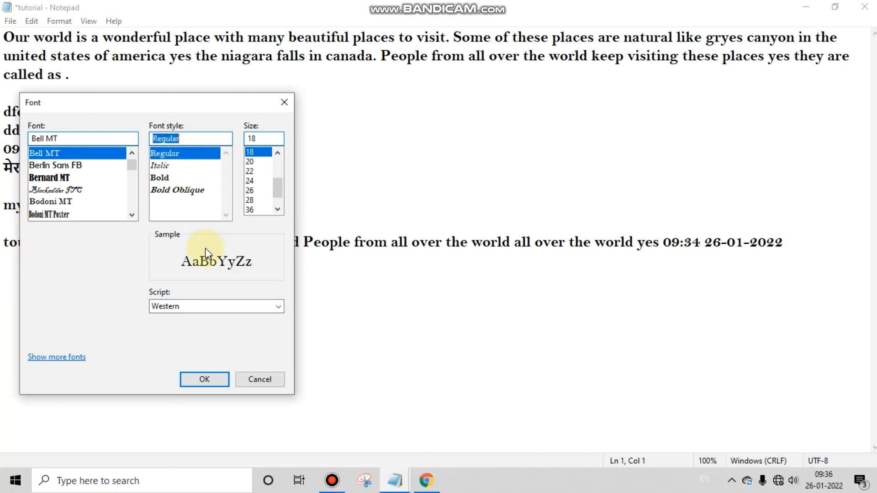
{"action": "left_click", "coordinate": [208, 382]}
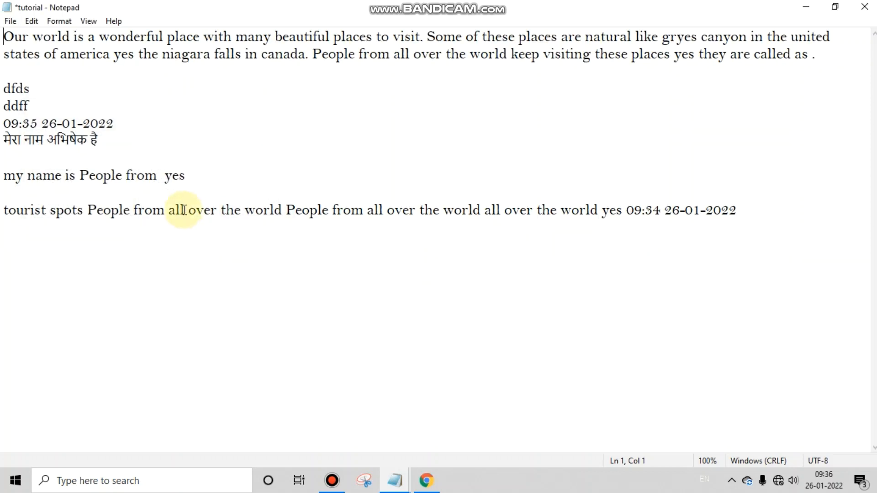
Preview several fonts in the font settings, including Blackadder ITC, Edwardian Script ITC, Gabriola and Impact
{"action": "left_click", "coordinate": [59, 21]}
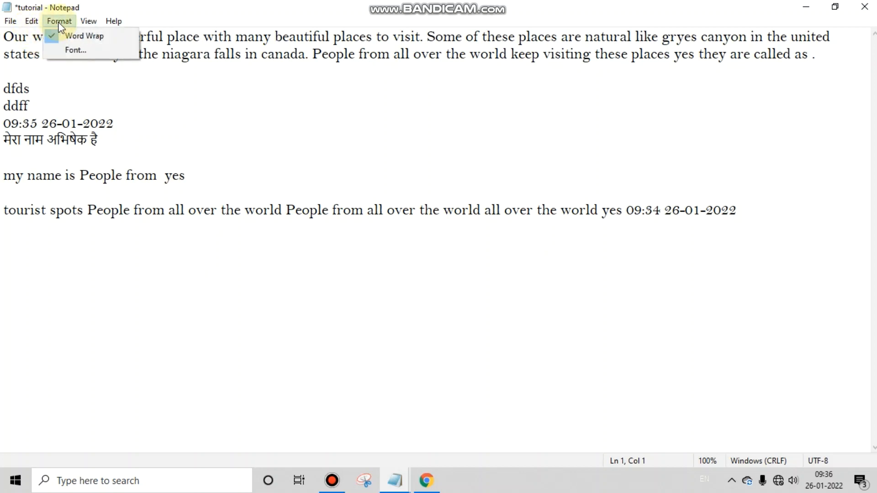
{"action": "left_click", "coordinate": [78, 51]}
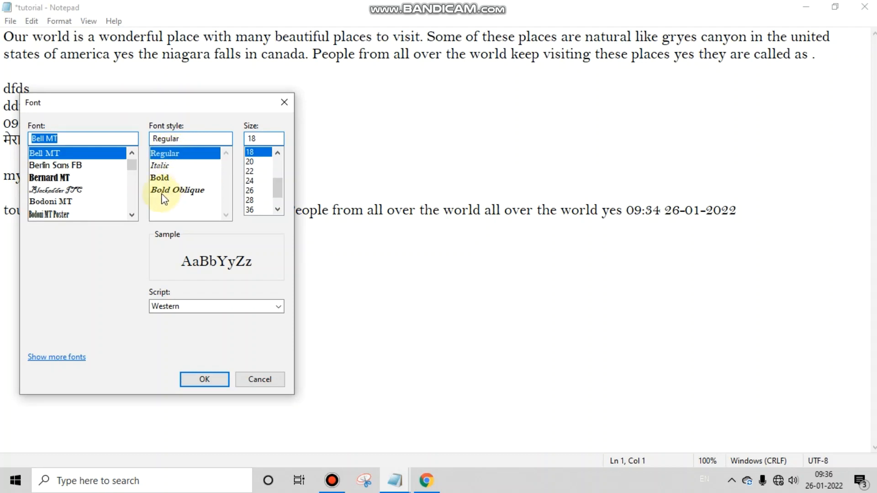
{"action": "left_click", "coordinate": [74, 190]}
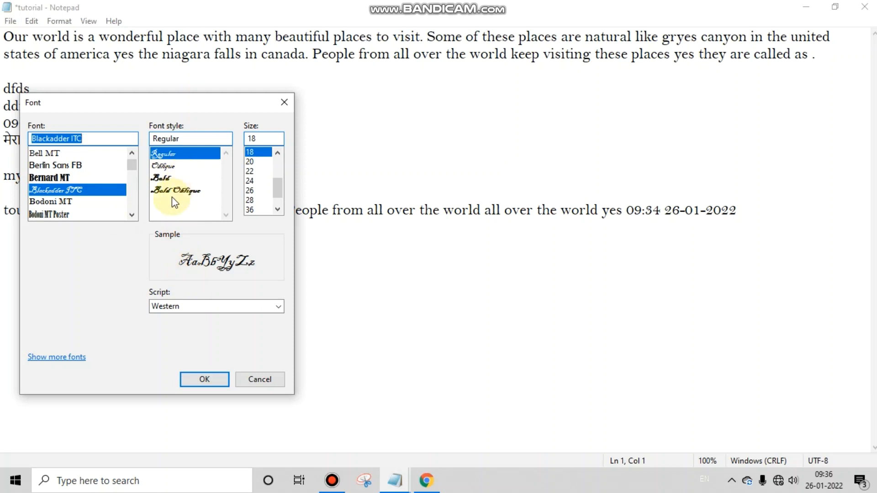
{"action": "scroll", "coordinate": [80, 197], "scroll_direction": "down", "scroll_amount": 6}
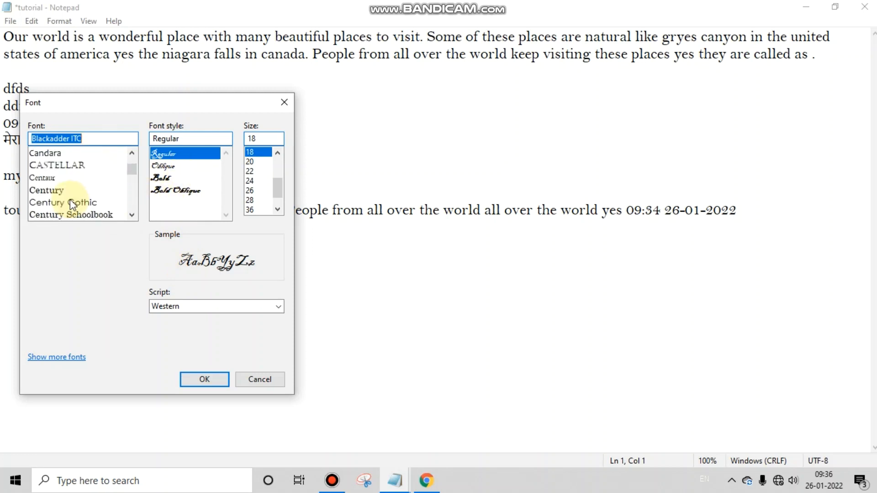
{"action": "scroll", "coordinate": [70, 200], "scroll_direction": "down", "scroll_amount": 1}
{"action": "left_click", "coordinate": [64, 202]}
{"action": "scroll", "coordinate": [78, 196], "scroll_direction": "down", "scroll_amount": 1}
{"action": "scroll", "coordinate": [75, 197], "scroll_direction": "down", "scroll_amount": 3}
{"action": "left_click", "coordinate": [73, 201]}
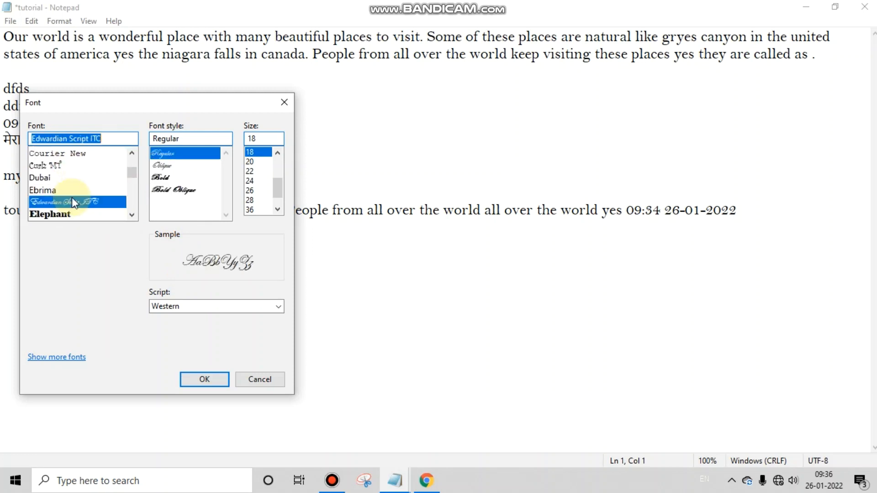
{"action": "scroll", "coordinate": [72, 198], "scroll_direction": "down", "scroll_amount": 5}
{"action": "left_click", "coordinate": [72, 197]}
{"action": "scroll", "coordinate": [73, 195], "scroll_direction": "down", "scroll_amount": 5}
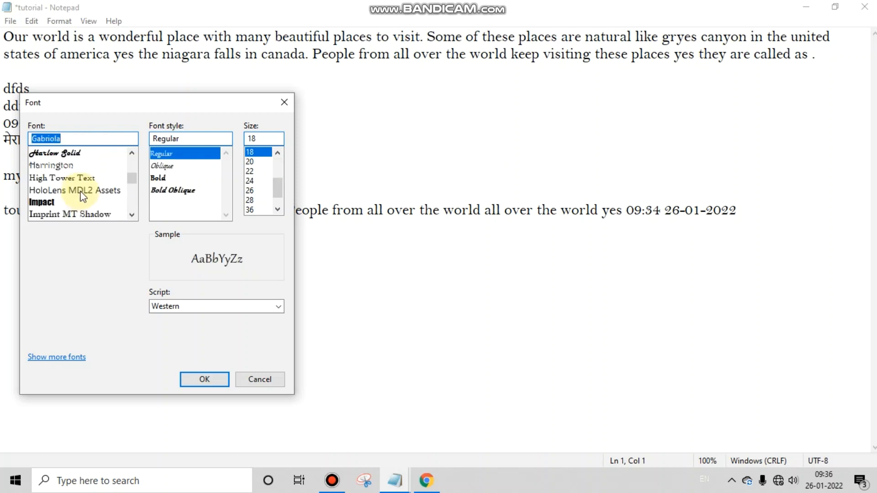
{"action": "left_click", "coordinate": [64, 203]}
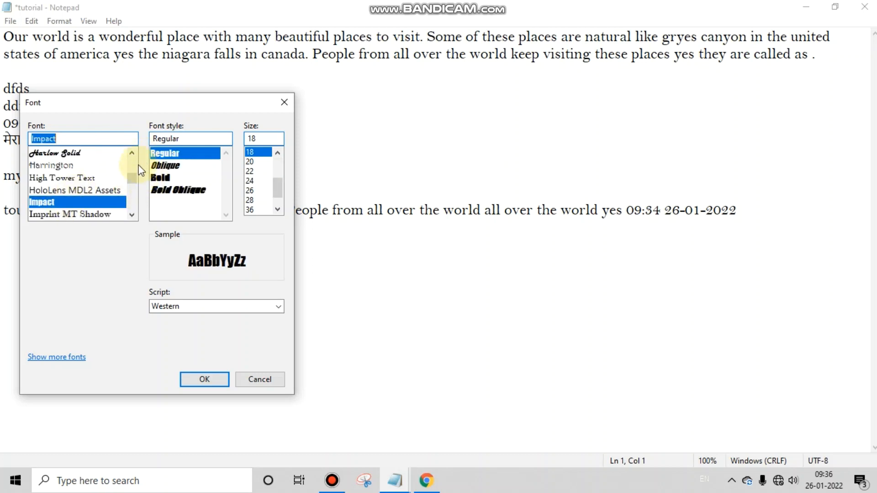
Preview fonts further down the font list, including Times New Roman, Tw Cen MT, Wingdings 3 and Yu Gothic
{"action": "left_click_drag", "start_coordinate": [132, 178], "coordinate": [130, 203]}
{"action": "left_click", "coordinate": [98, 181]}
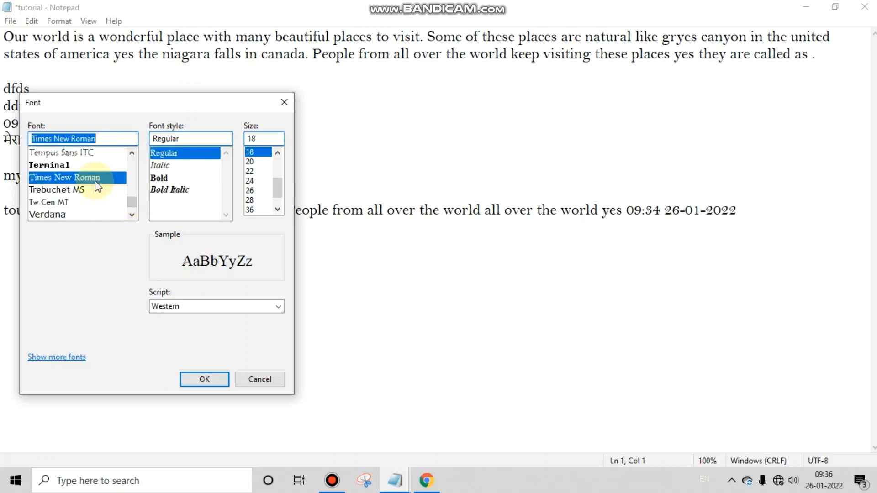
{"action": "left_click", "coordinate": [78, 201]}
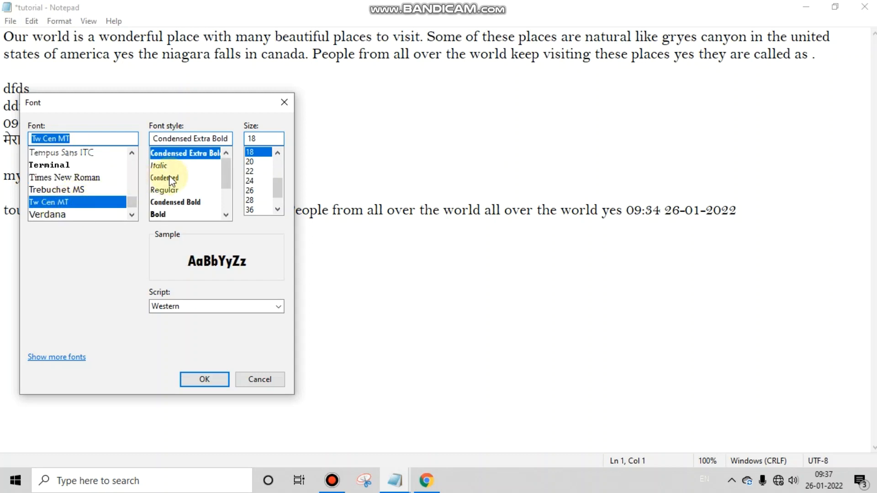
{"action": "left_click_drag", "start_coordinate": [226, 199], "coordinate": [231, 165]}
{"action": "scroll", "coordinate": [89, 182], "scroll_direction": "down", "scroll_amount": 3}
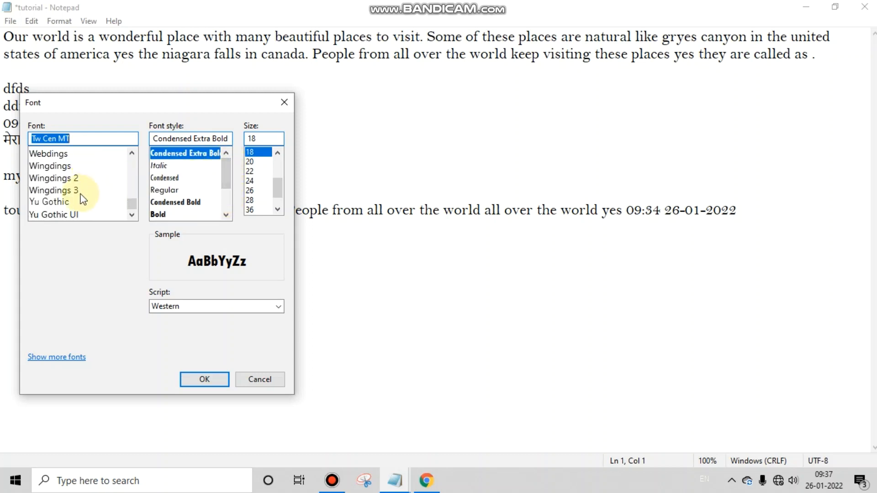
{"action": "left_click", "coordinate": [78, 191]}
{"action": "left_click", "coordinate": [85, 202]}
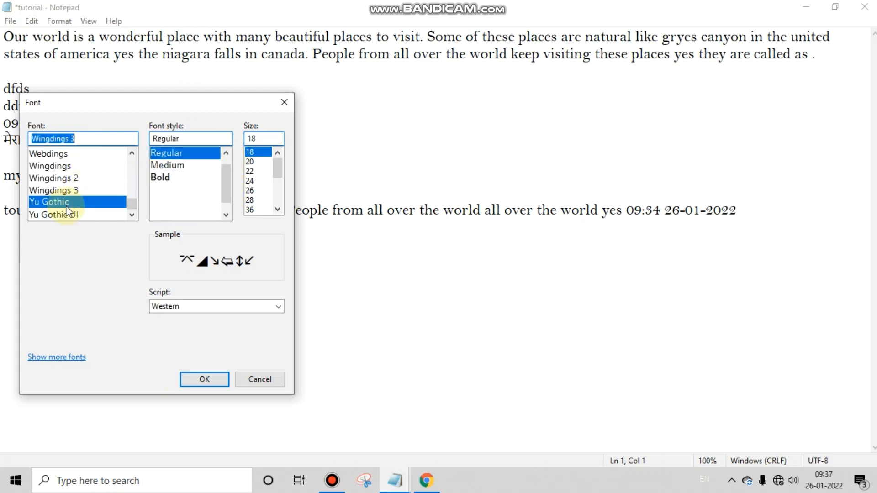
{"action": "scroll", "coordinate": [207, 197], "scroll_direction": "down", "scroll_amount": 1}
{"action": "scroll", "coordinate": [208, 196], "scroll_direction": "up", "scroll_amount": 2}
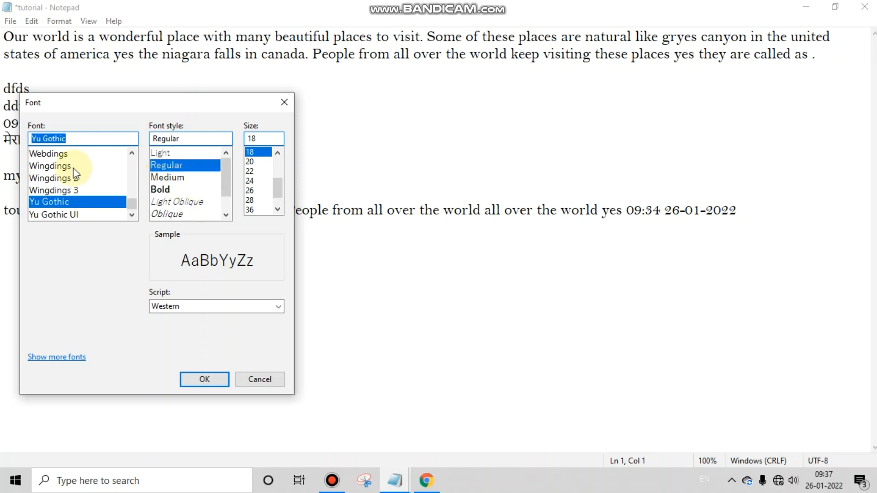
{"action": "scroll", "coordinate": [73, 169], "scroll_direction": "up", "scroll_amount": 7}
{"action": "scroll", "coordinate": [71, 168], "scroll_direction": "up", "scroll_amount": 15}
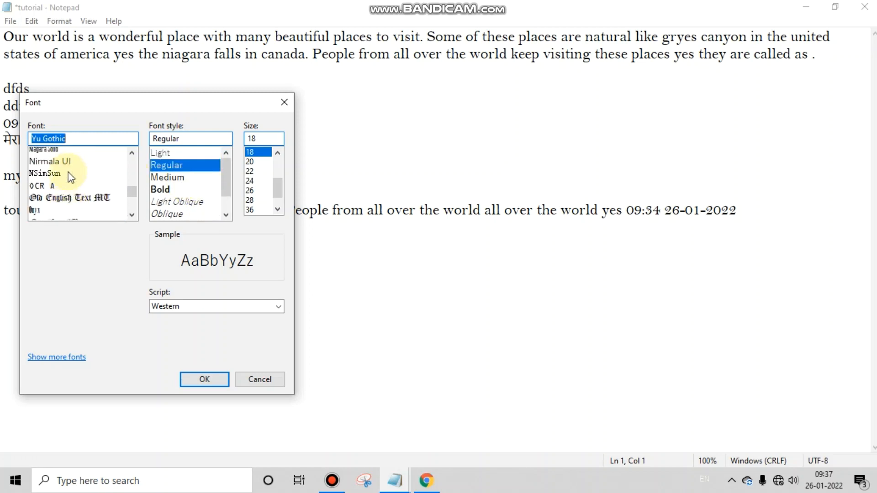
{"action": "scroll", "coordinate": [71, 169], "scroll_direction": "up", "scroll_amount": 4}
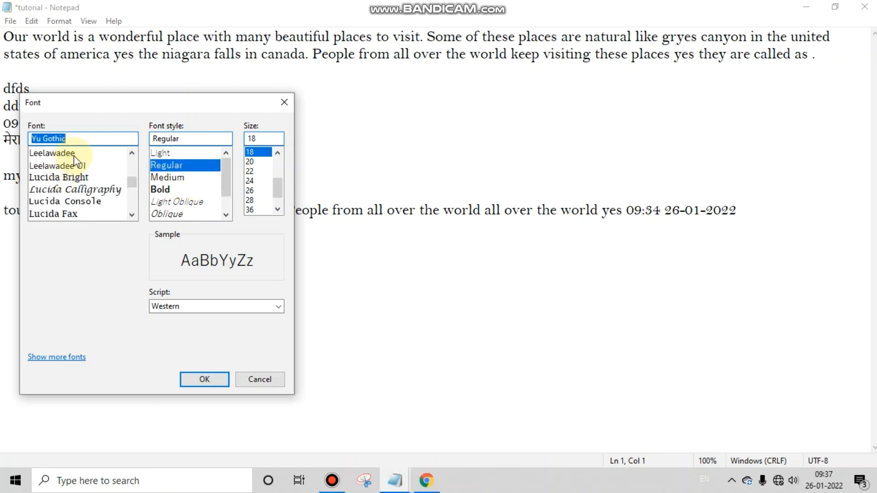
Find Times New Roman, preview its bold and italic styles, apply it as Regular, and briefly highlight part of the first paragraph
{"action": "type", "text": "time"}
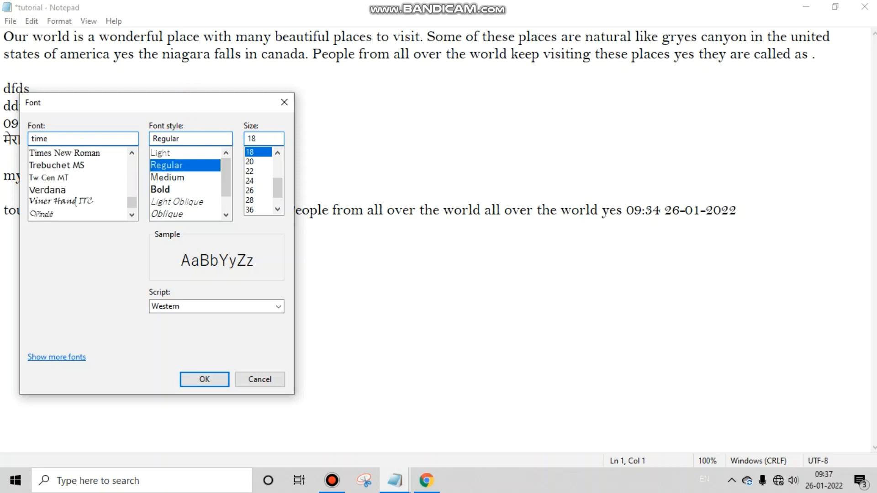
{"action": "left_click", "coordinate": [54, 152]}
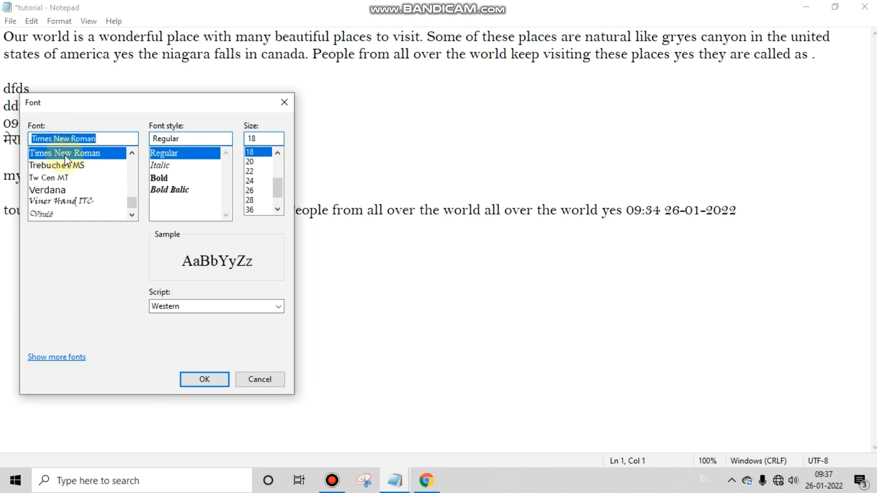
{"action": "left_click", "coordinate": [175, 165]}
{"action": "left_click", "coordinate": [173, 179]}
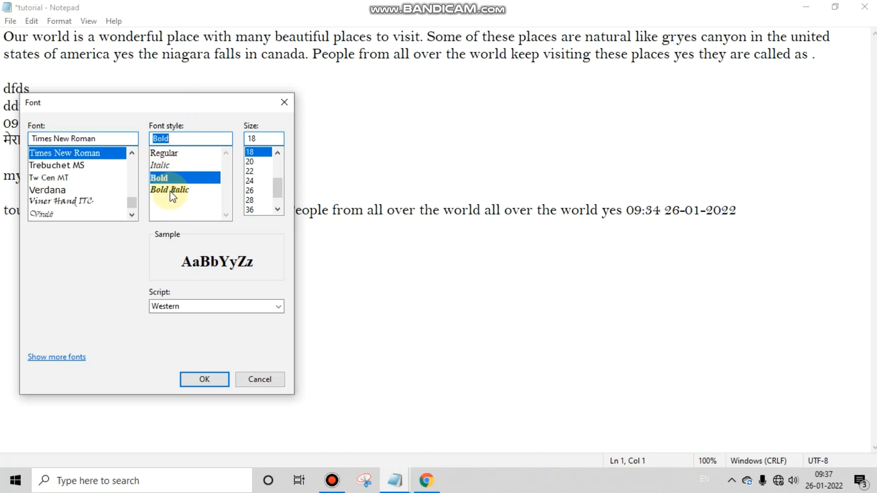
{"action": "left_click", "coordinate": [173, 191]}
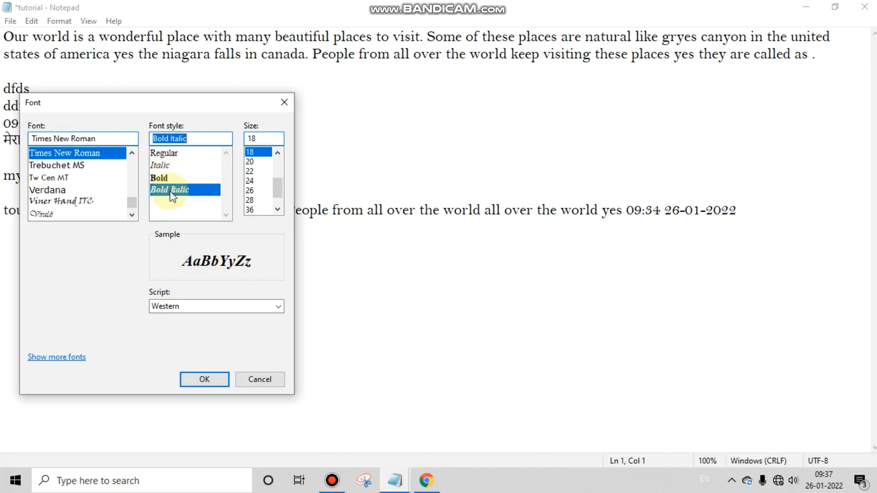
{"action": "left_click", "coordinate": [172, 155]}
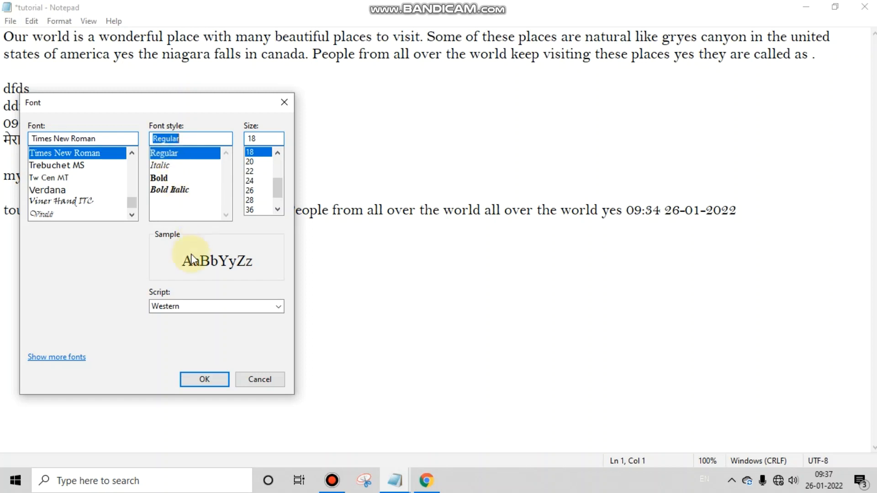
{"action": "left_click", "coordinate": [207, 379]}
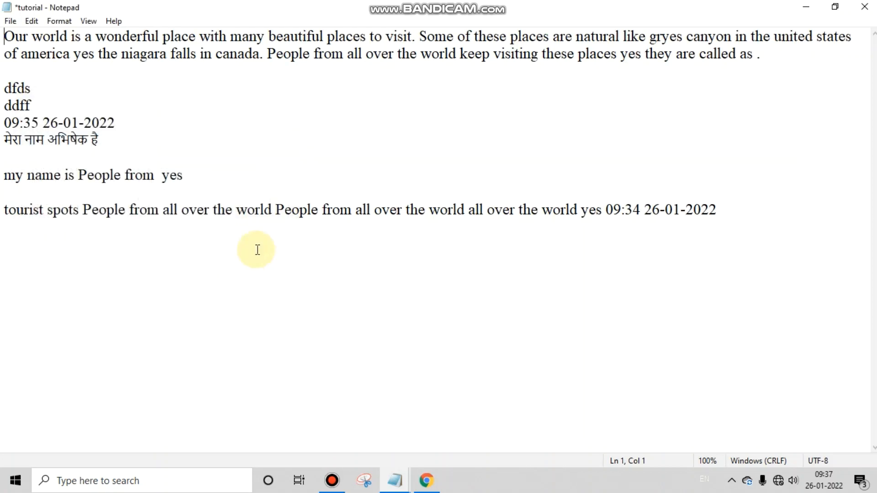
{"action": "left_click_drag", "start_coordinate": [363, 54], "coordinate": [169, 48]}
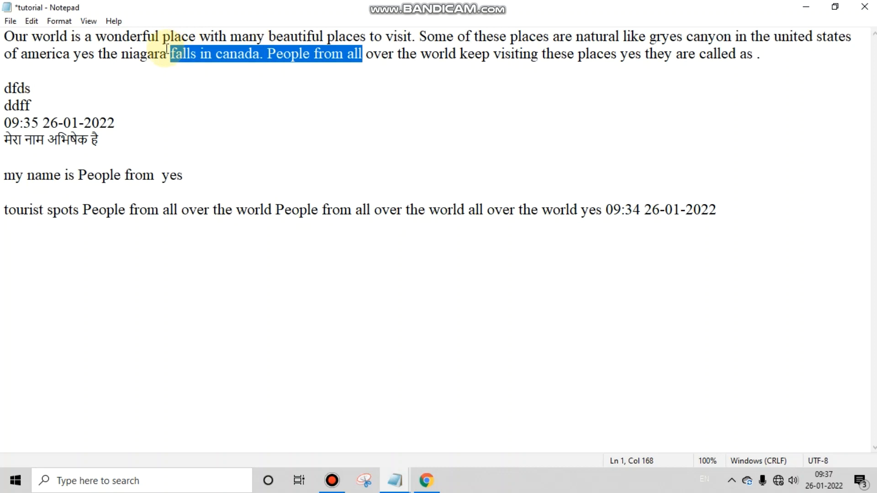
{"action": "left_click", "coordinate": [146, 85]}
{"action": "left_click", "coordinate": [89, 26]}
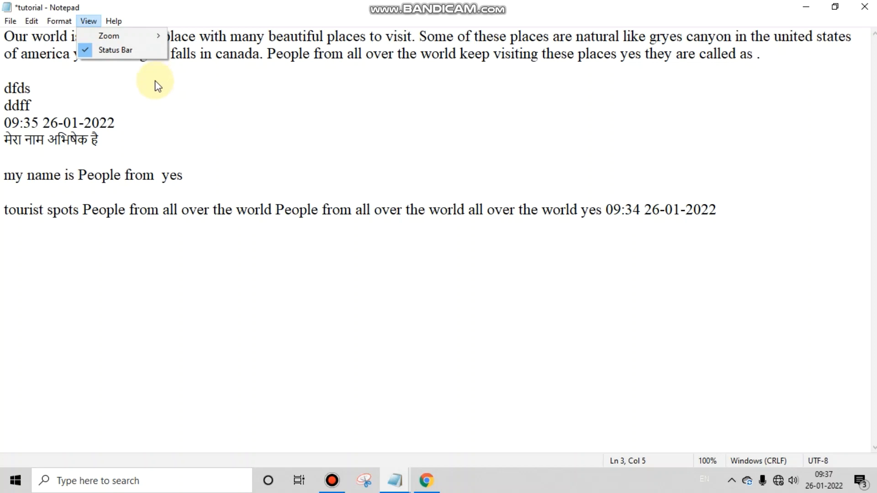
{"action": "left_click", "coordinate": [202, 102]}
{"action": "left_click_drag", "start_coordinate": [237, 56], "coordinate": [438, 86]}
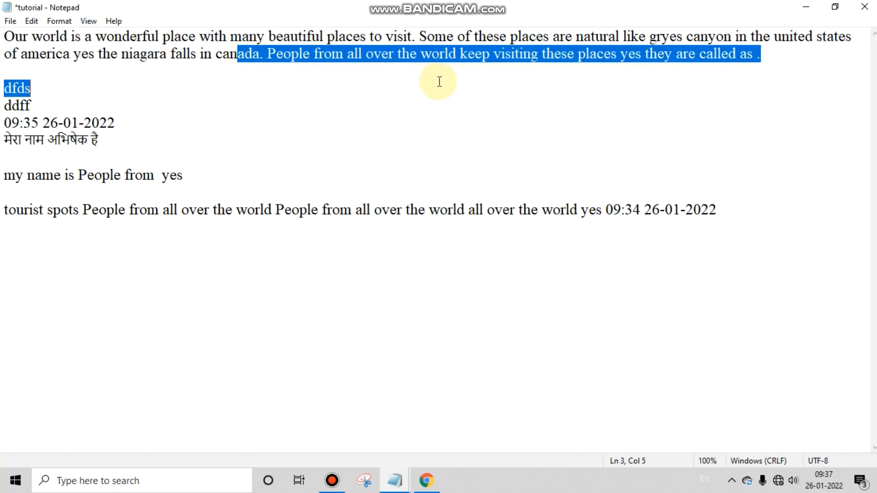
{"action": "left_click", "coordinate": [387, 111]}
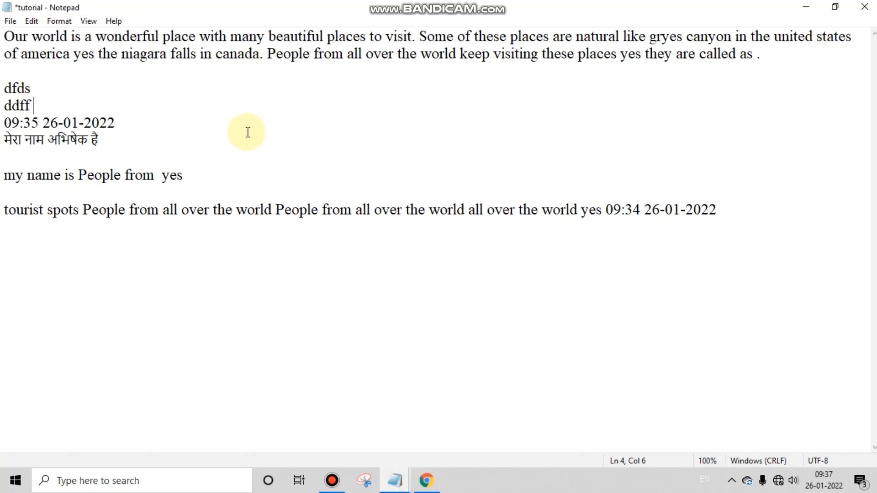
Apply the Bold Italic style to the Times New Roman text, keeping size 18
{"action": "left_click", "coordinate": [64, 28]}
{"action": "left_click", "coordinate": [79, 49]}
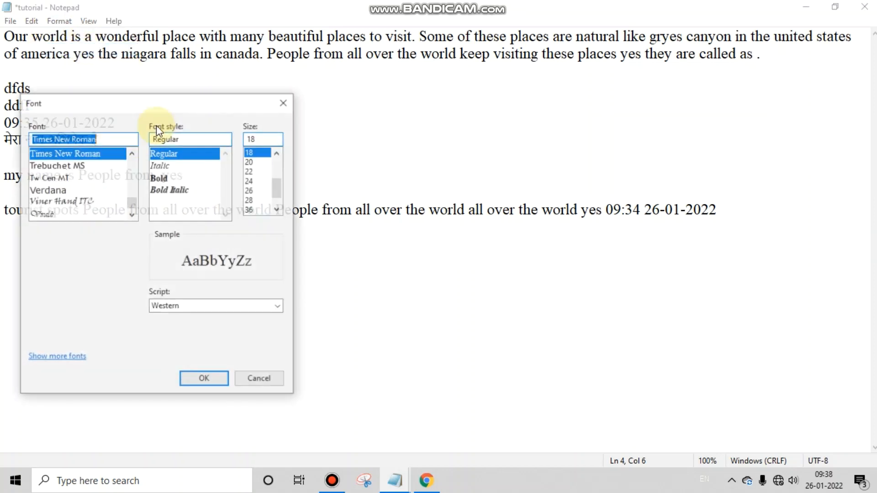
{"action": "left_click", "coordinate": [182, 179]}
{"action": "left_click", "coordinate": [182, 192]}
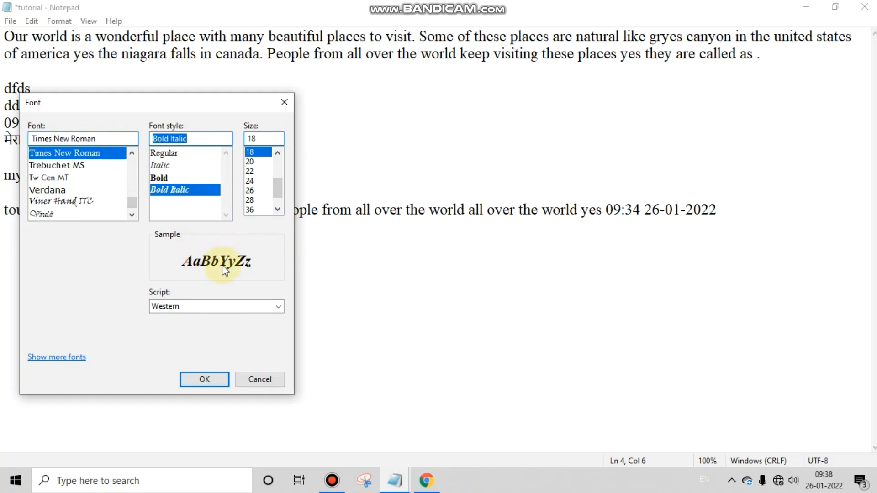
{"action": "left_click", "coordinate": [196, 381]}
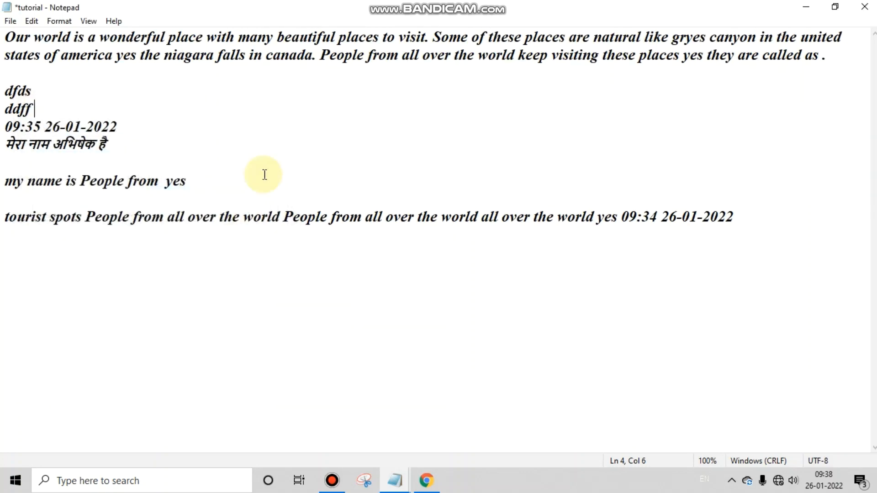
Return the font style to Regular, preview size 8, and apply size 72 to the Times New Roman text
{"action": "left_click", "coordinate": [59, 23]}
{"action": "left_click", "coordinate": [86, 51]}
{"action": "left_click", "coordinate": [182, 155]}
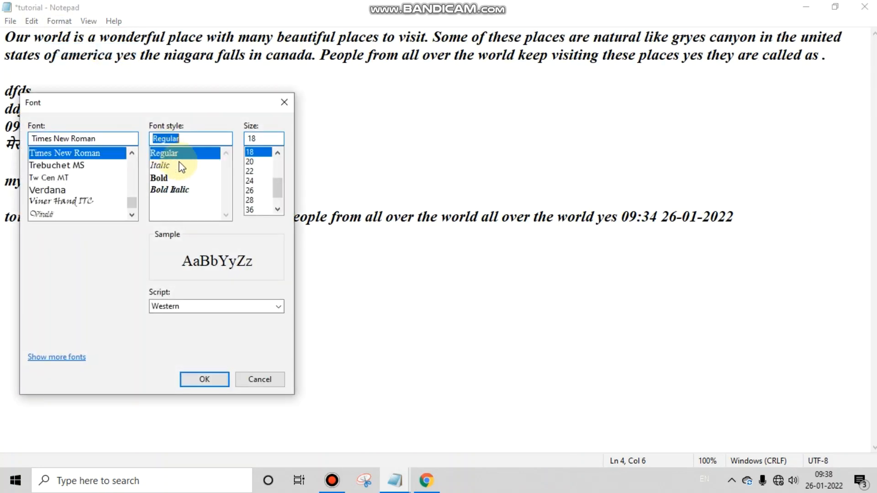
{"action": "left_click_drag", "start_coordinate": [277, 190], "coordinate": [282, 158]}
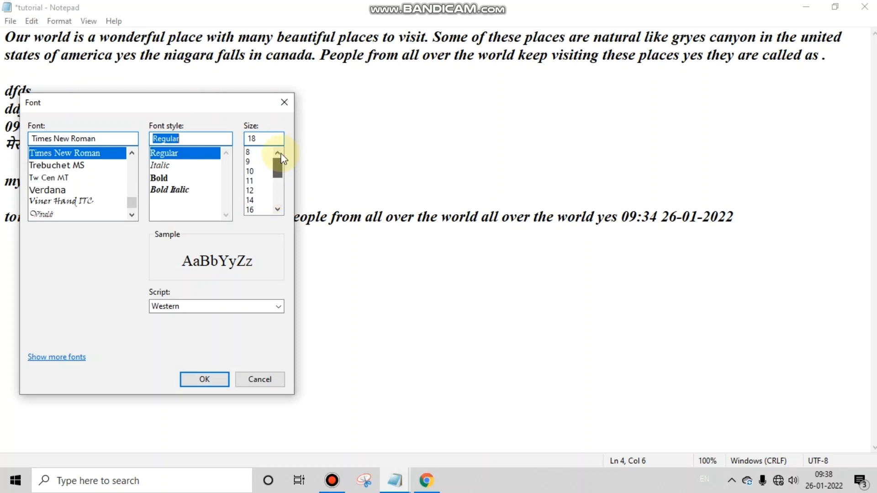
{"action": "left_click", "coordinate": [255, 150]}
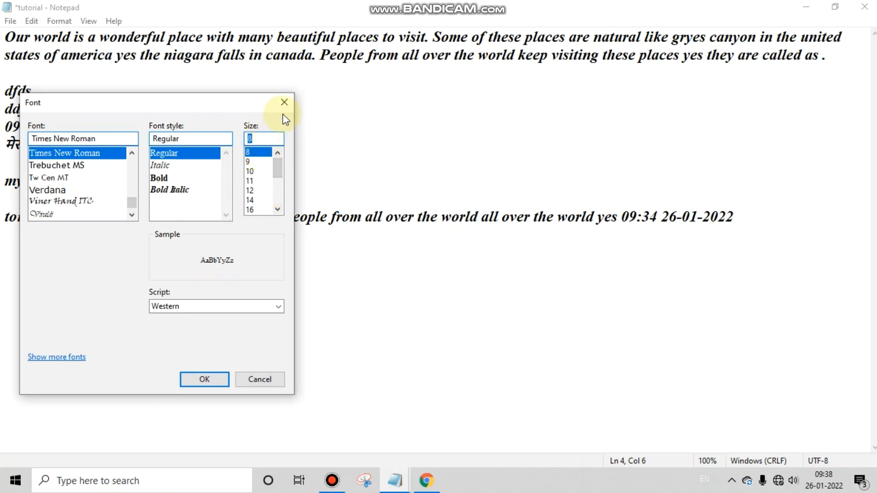
{"action": "left_click_drag", "start_coordinate": [281, 168], "coordinate": [317, 213]}
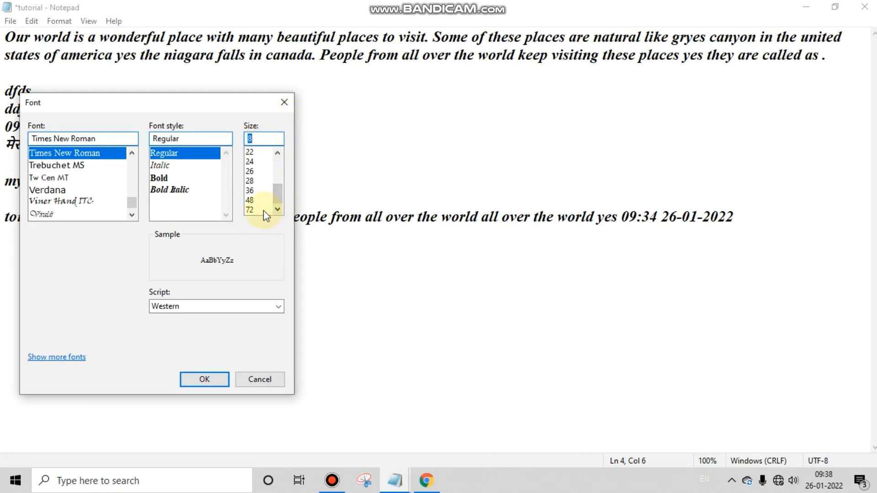
{"action": "left_click", "coordinate": [254, 210]}
{"action": "left_click", "coordinate": [211, 376]}
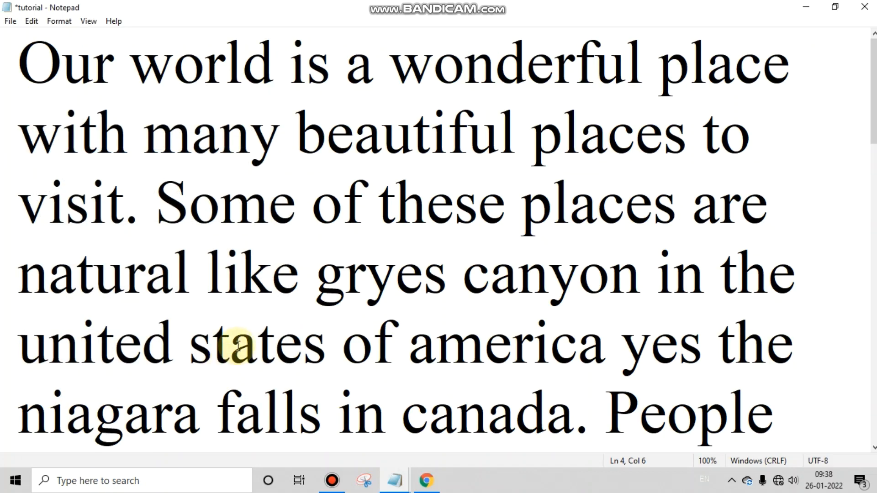
Set the text's font size to 8, the smallest size in the font settings
{"action": "left_click", "coordinate": [56, 22]}
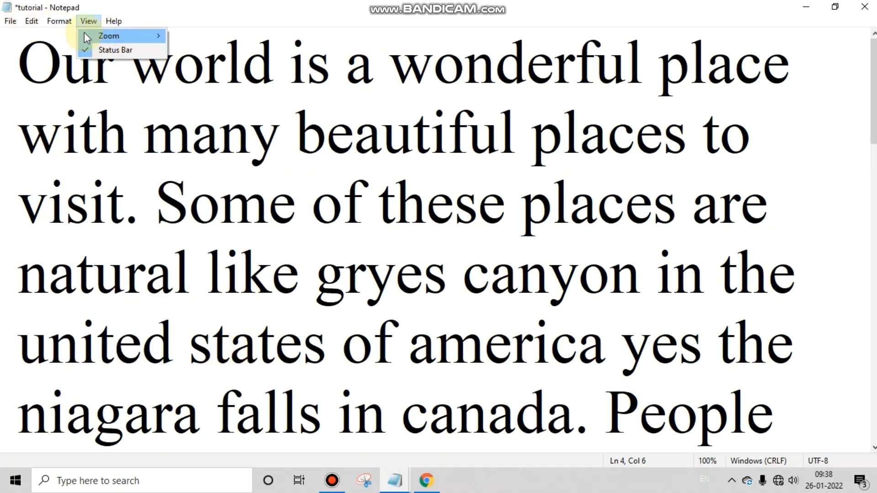
{"action": "left_click", "coordinate": [73, 49]}
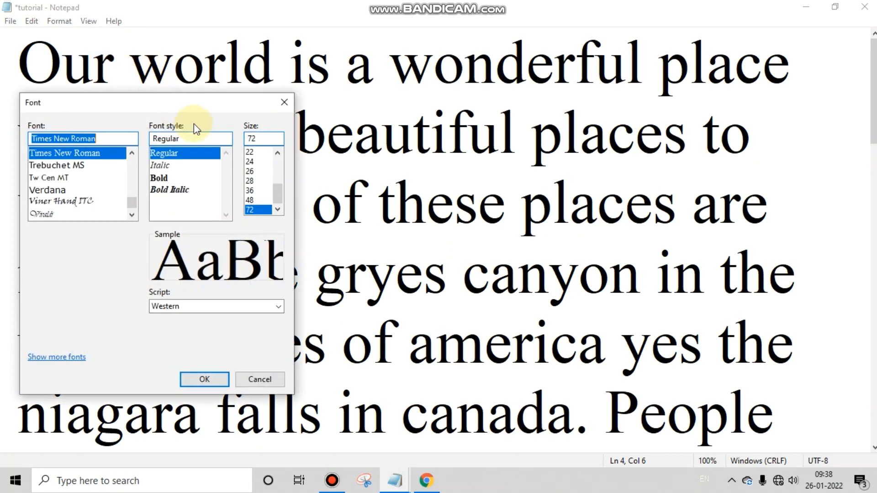
{"action": "left_click_drag", "start_coordinate": [278, 199], "coordinate": [278, 163]}
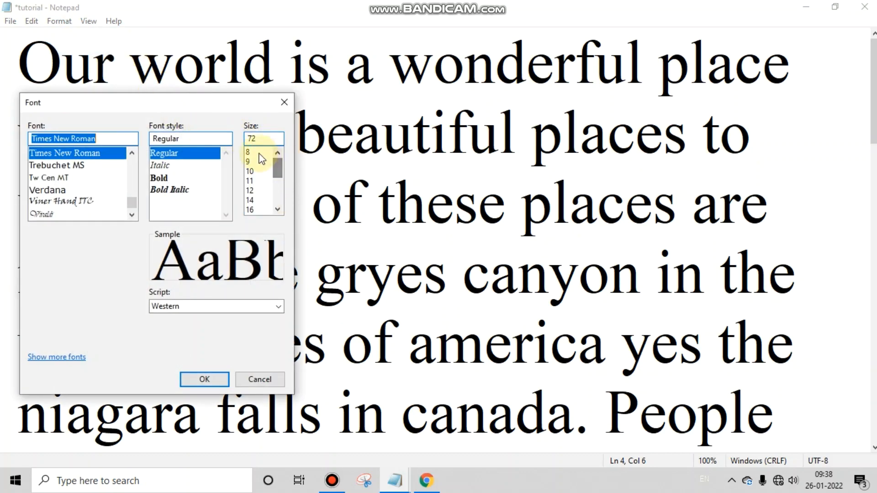
{"action": "left_click", "coordinate": [259, 155]}
{"action": "left_click", "coordinate": [203, 380]}
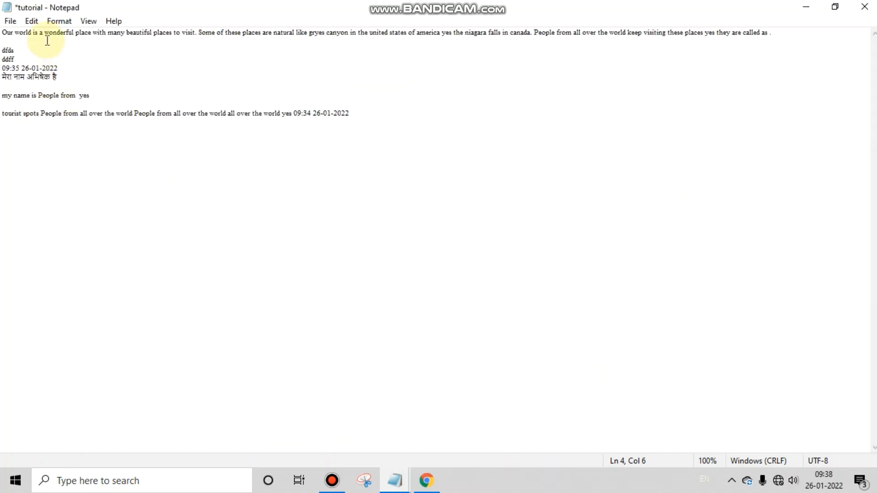
{"action": "left_click", "coordinate": [59, 21]}
{"action": "left_click", "coordinate": [80, 52]}
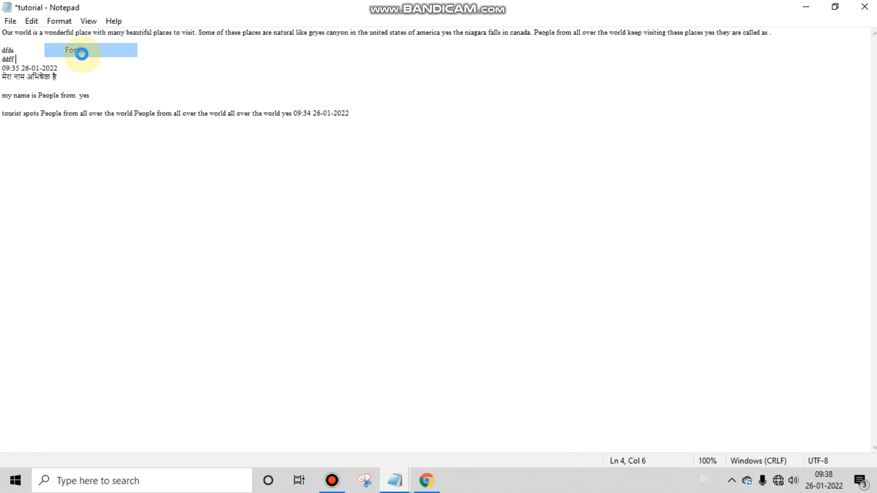
{"action": "left_click_drag", "start_coordinate": [279, 167], "coordinate": [277, 182]}
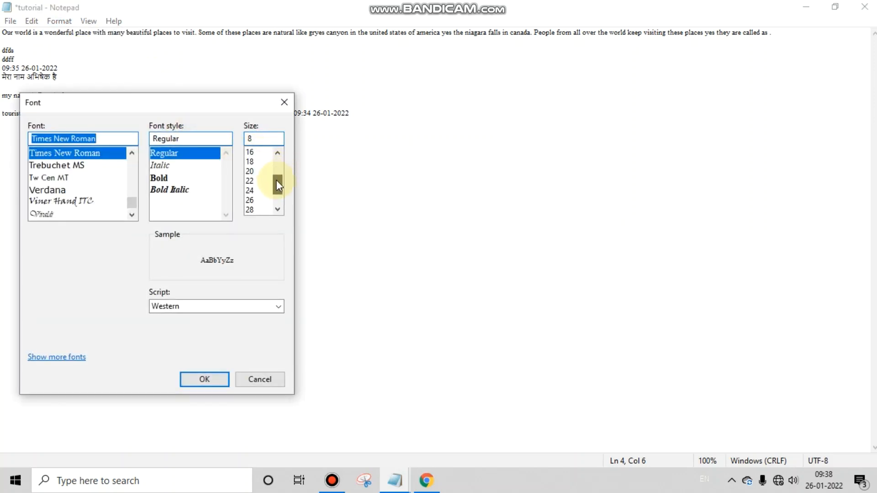
{"action": "scroll", "coordinate": [279, 188], "scroll_direction": "down", "scroll_amount": 1}
{"action": "left_click", "coordinate": [254, 191]}
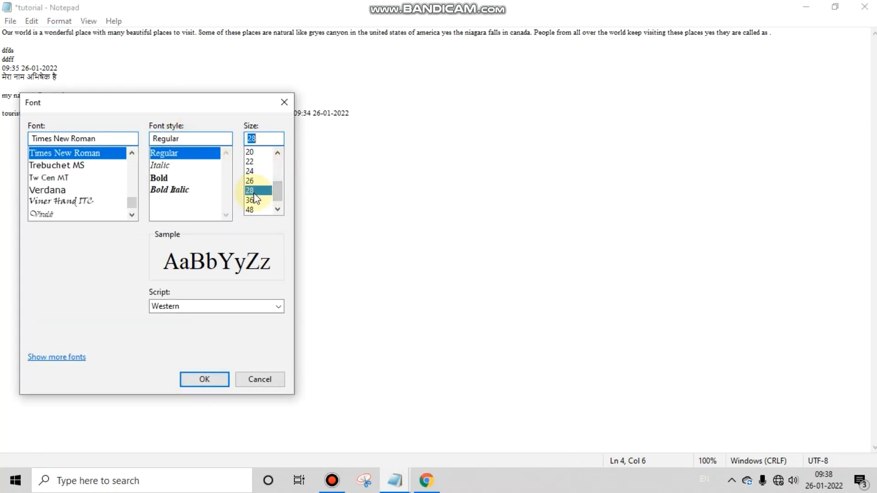
{"action": "left_click", "coordinate": [257, 201]}
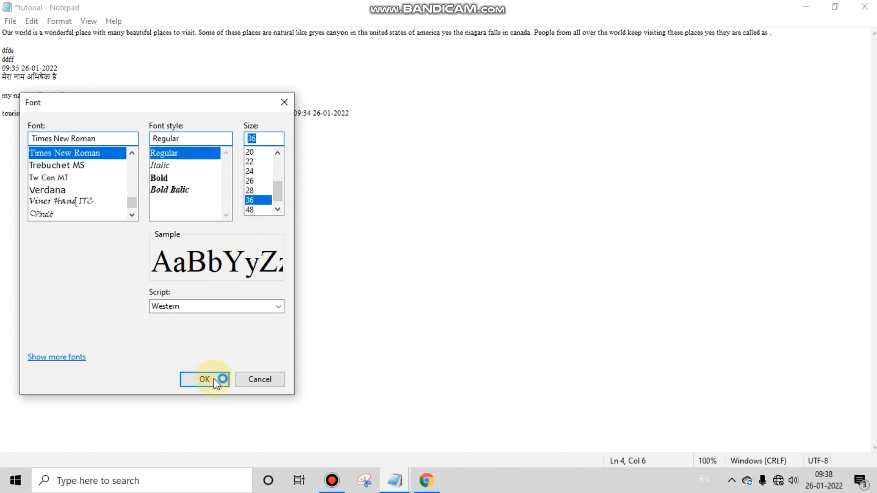
{"action": "left_click", "coordinate": [216, 378]}
{"action": "left_click", "coordinate": [495, 285]}
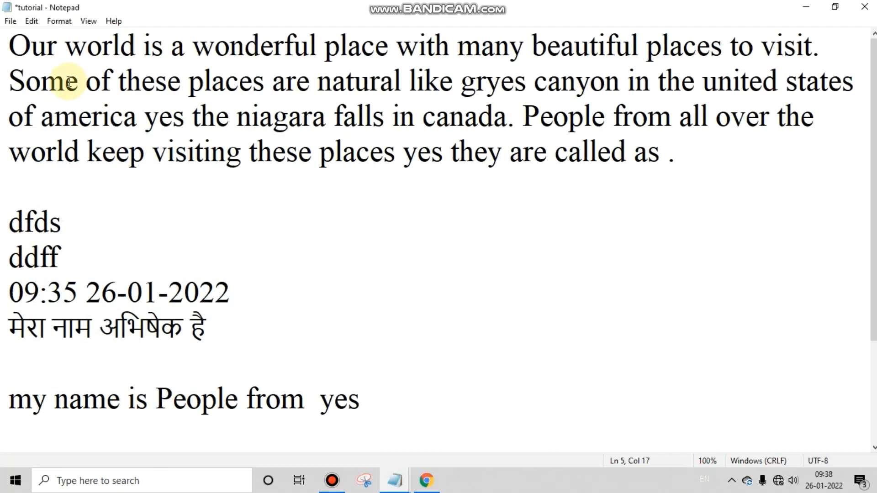
Turn off the status bar and turn it back on
{"action": "left_click", "coordinate": [75, 21]}
{"action": "left_click", "coordinate": [86, 25]}
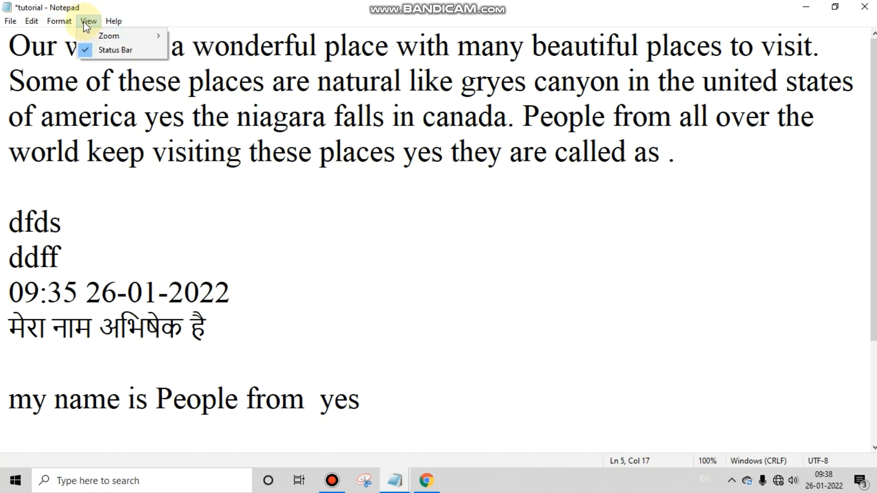
{"action": "left_click", "coordinate": [87, 22]}
{"action": "left_click", "coordinate": [87, 22]}
{"action": "mouse_move", "coordinate": [110, 36]}
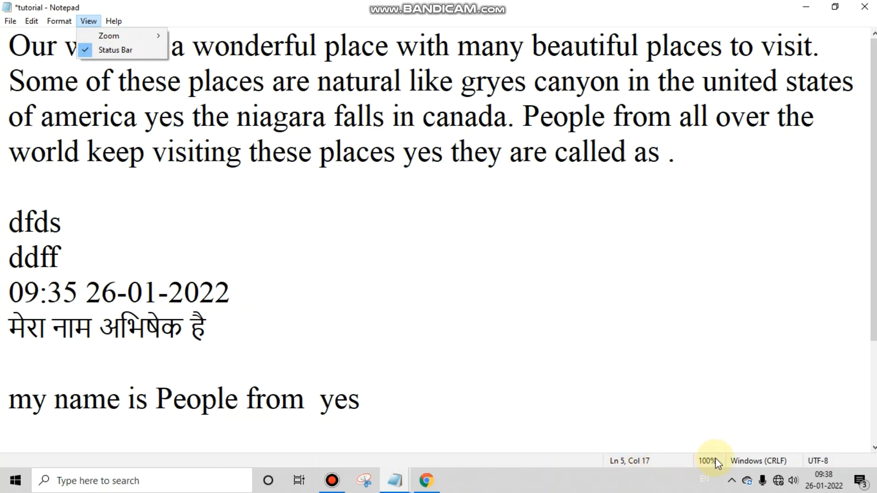
{"action": "left_click", "coordinate": [106, 48]}
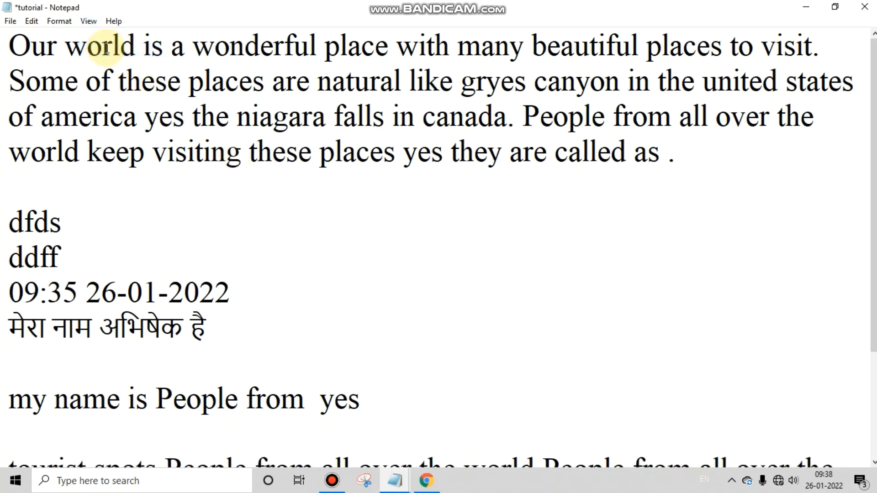
{"action": "left_click", "coordinate": [87, 23]}
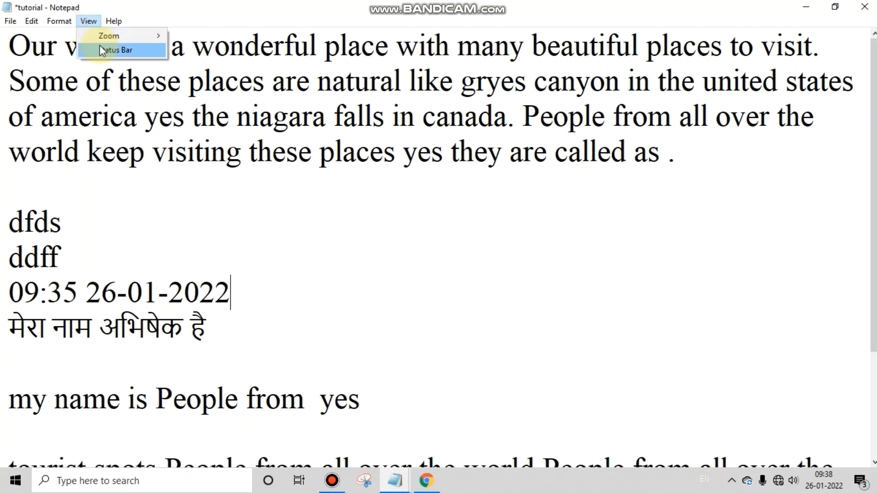
{"action": "left_click", "coordinate": [104, 51]}
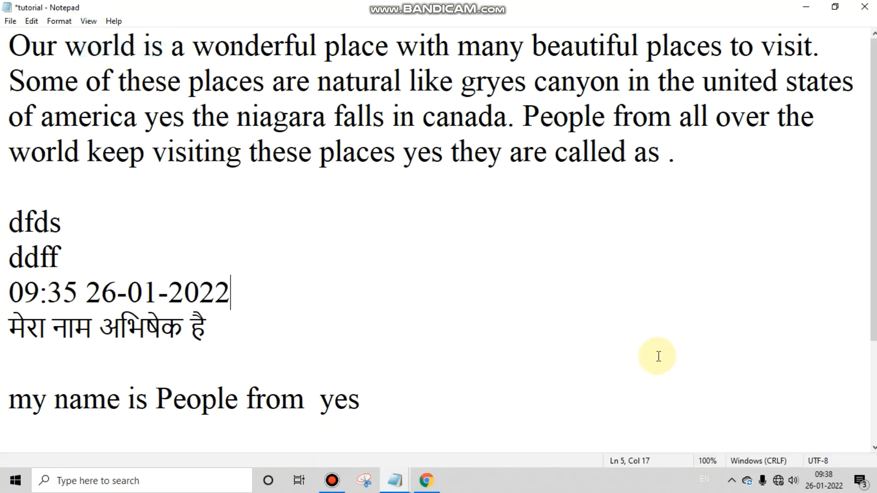
Zoom in on the text twice, reaching 120%
{"action": "left_click", "coordinate": [94, 21]}
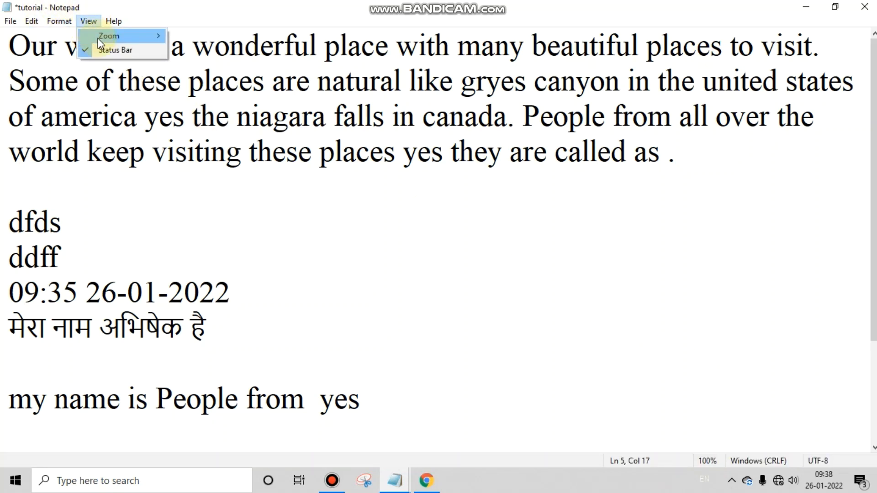
{"action": "mouse_move", "coordinate": [103, 40]}
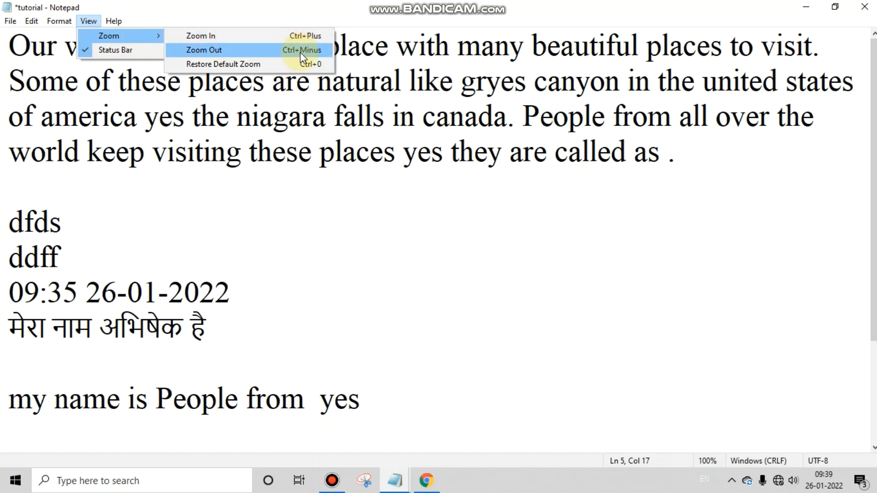
{"action": "left_click", "coordinate": [240, 37]}
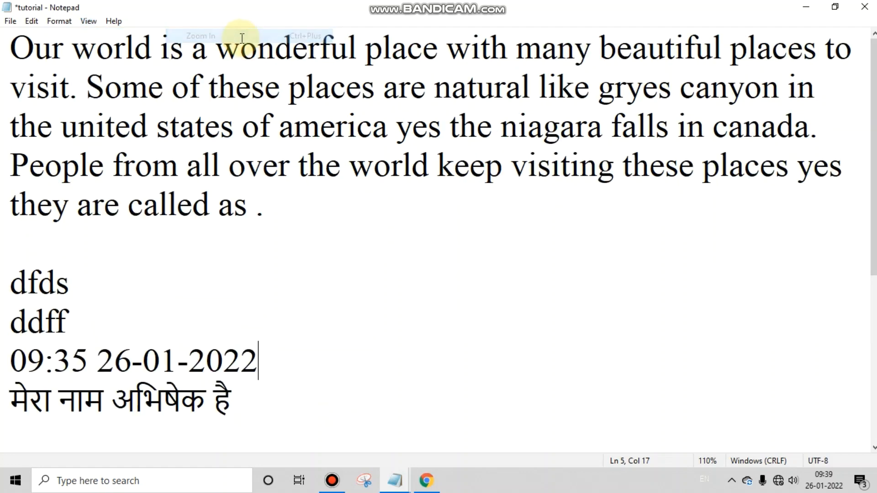
{"action": "left_click", "coordinate": [91, 23]}
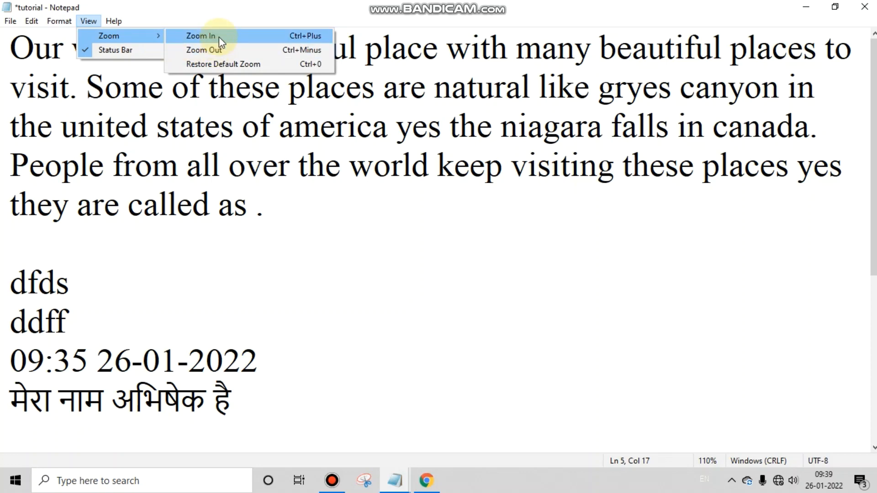
{"action": "left_click", "coordinate": [218, 36]}
Zoom out one level to 110% and restore the default zoom
{"action": "left_click", "coordinate": [91, 22]}
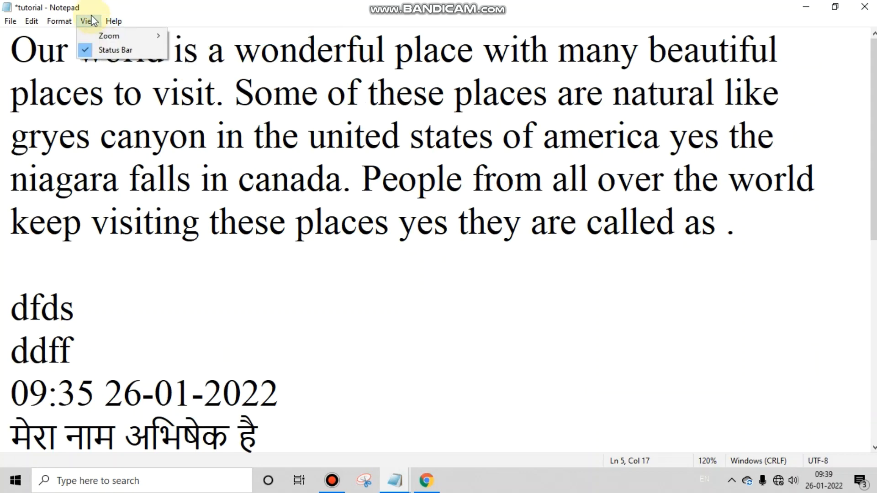
{"action": "mouse_move", "coordinate": [109, 36]}
{"action": "left_click", "coordinate": [198, 49]}
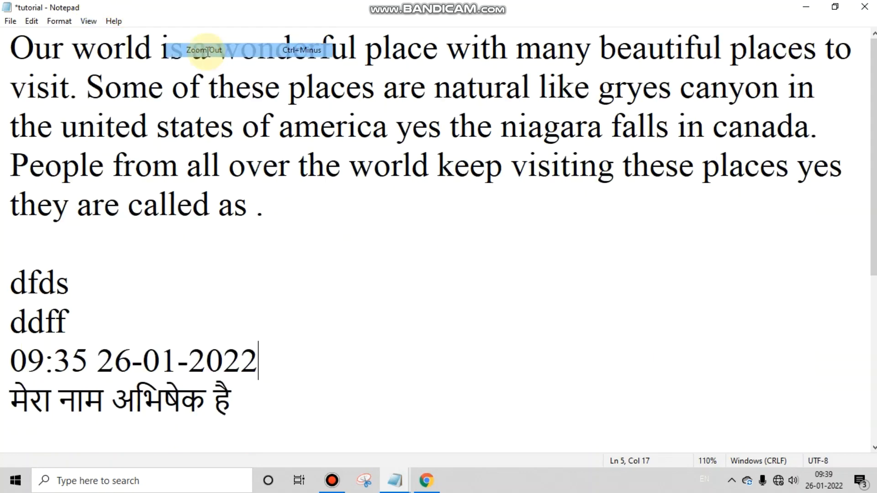
{"action": "left_click", "coordinate": [92, 23]}
{"action": "mouse_move", "coordinate": [132, 40]}
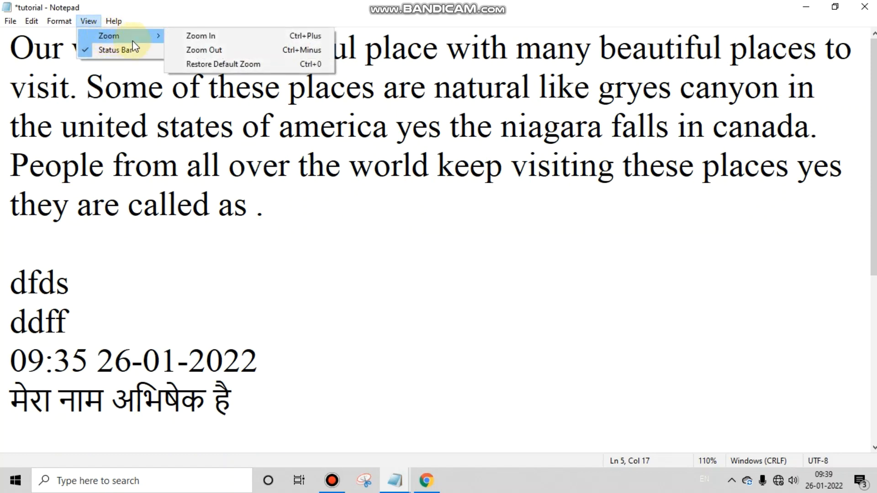
{"action": "left_click", "coordinate": [265, 68]}
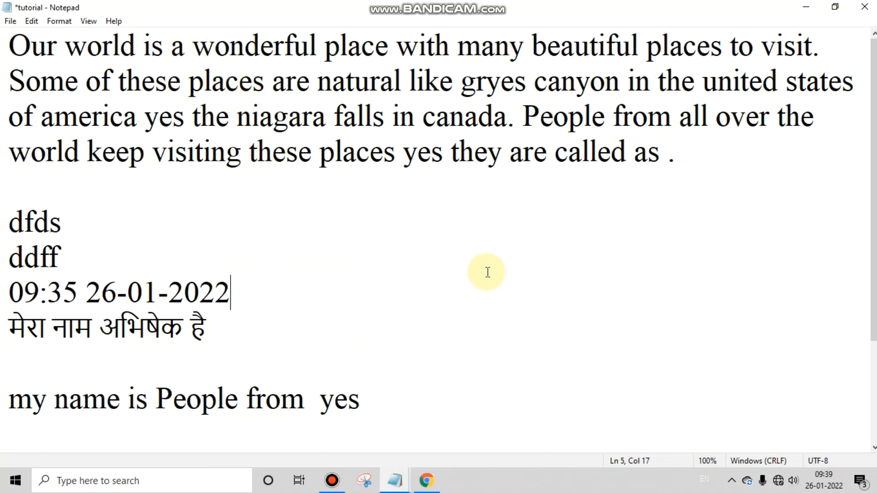
Zoom the text out to 10% and back in to 140%
{"action": "scroll", "coordinate": [478, 262], "scroll_direction": "down", "scroll_amount": 9}
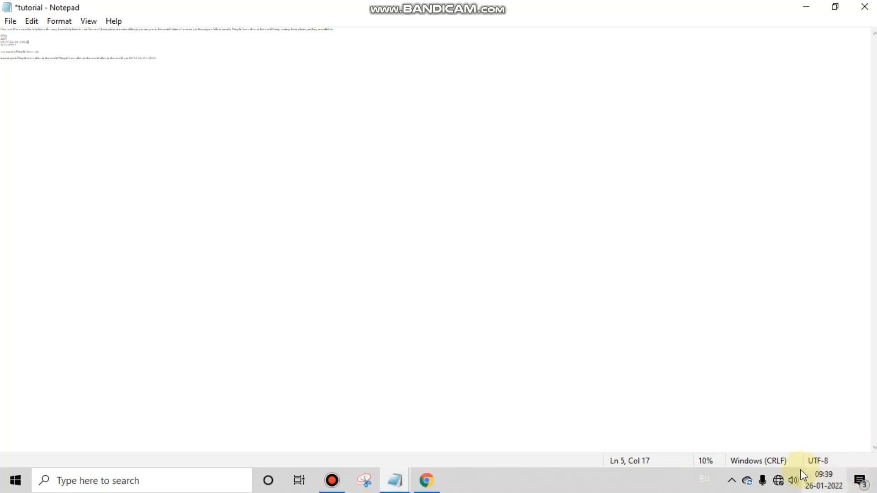
{"action": "scroll", "coordinate": [271, 195], "scroll_direction": "up", "scroll_amount": 20, "text": "ctrl"}
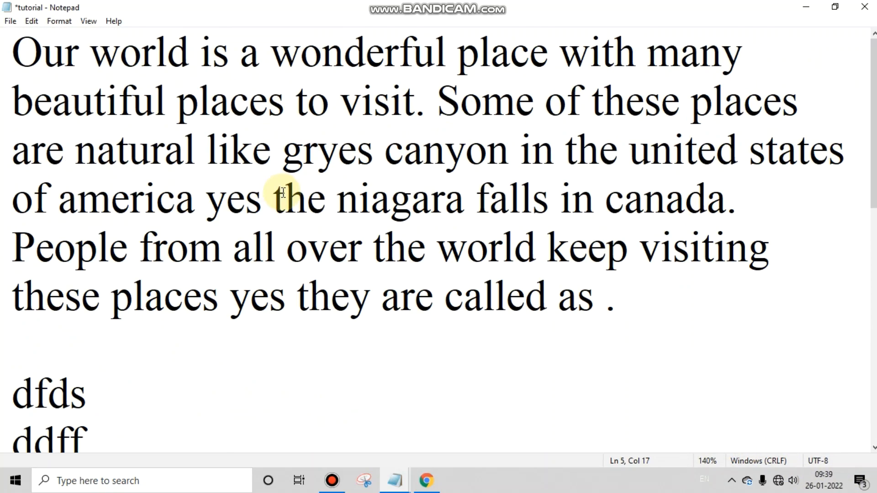
Zoom the text in to 500% and back out to 100%
{"action": "scroll", "coordinate": [284, 195], "scroll_direction": "up", "scroll_amount": 20, "text": "ctrl"}
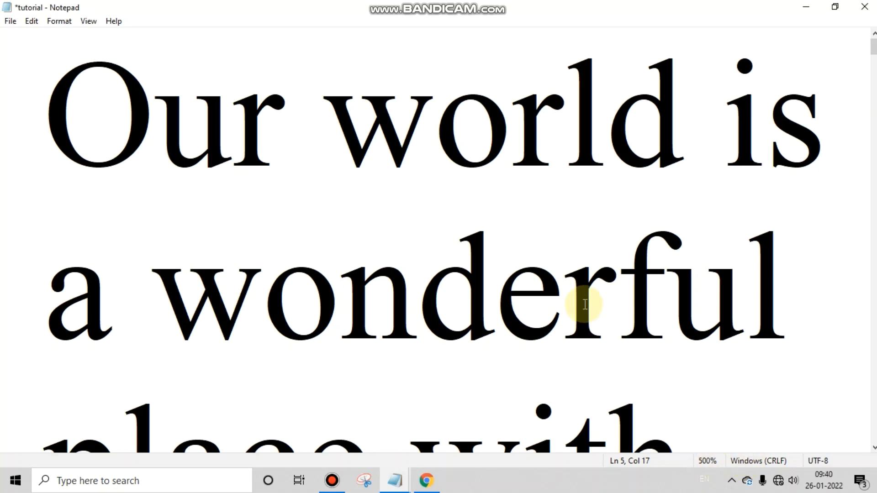
{"action": "scroll", "coordinate": [576, 306], "scroll_direction": "down", "scroll_amount": 7, "text": "ctrl"}
{"action": "scroll", "coordinate": [575, 306], "scroll_direction": "down", "scroll_amount": 19, "text": "ctrl"}
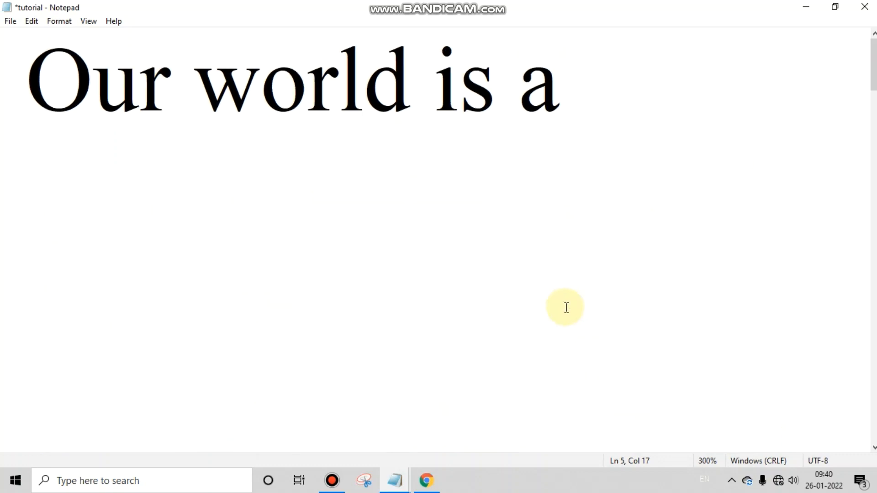
{"action": "scroll", "coordinate": [564, 307], "scroll_direction": "down", "scroll_amount": 15, "text": "ctrl"}
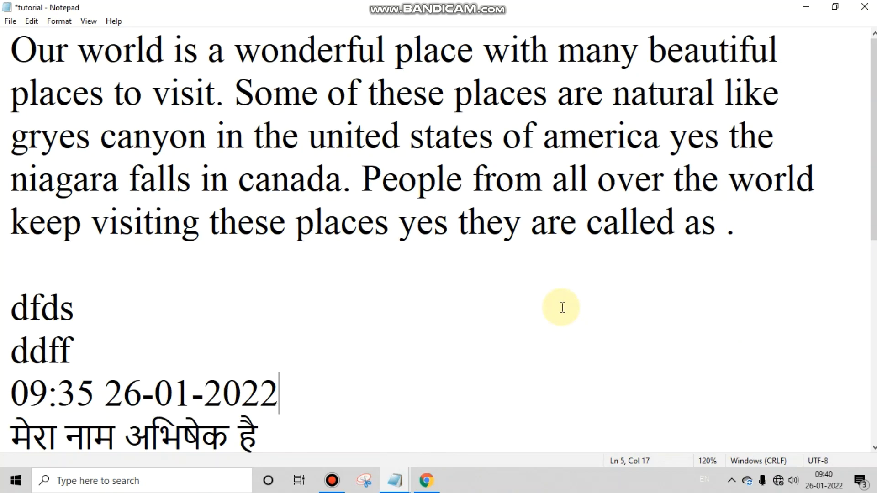
{"action": "scroll", "coordinate": [563, 307], "scroll_direction": "up", "scroll_amount": 1, "text": "ctrl"}
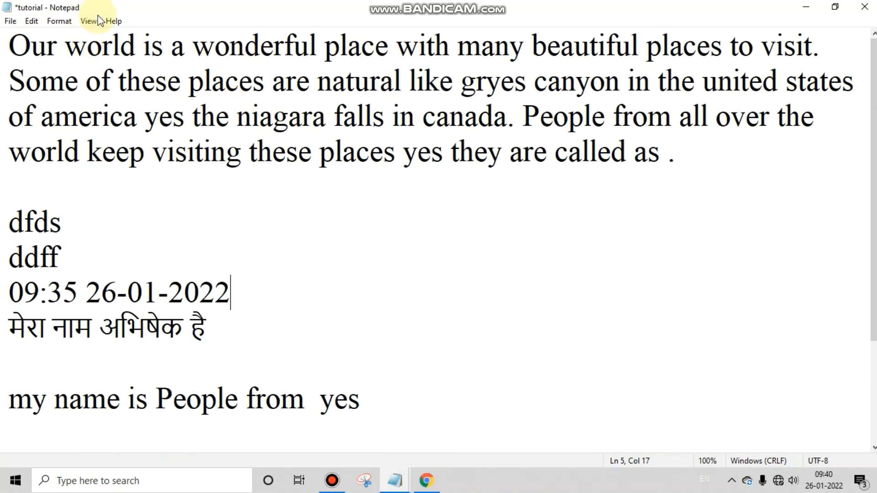
View the program's version and licence information in About Notepad, and close it
{"action": "left_click", "coordinate": [112, 21]}
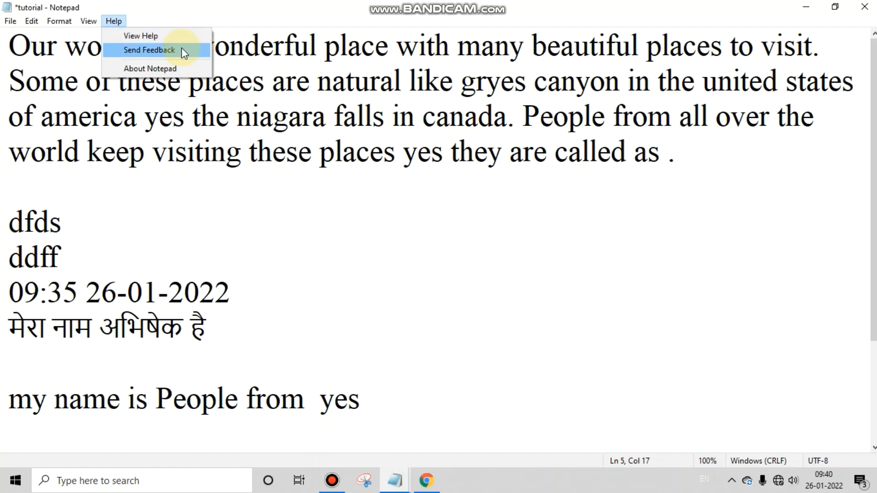
{"action": "left_click", "coordinate": [180, 68]}
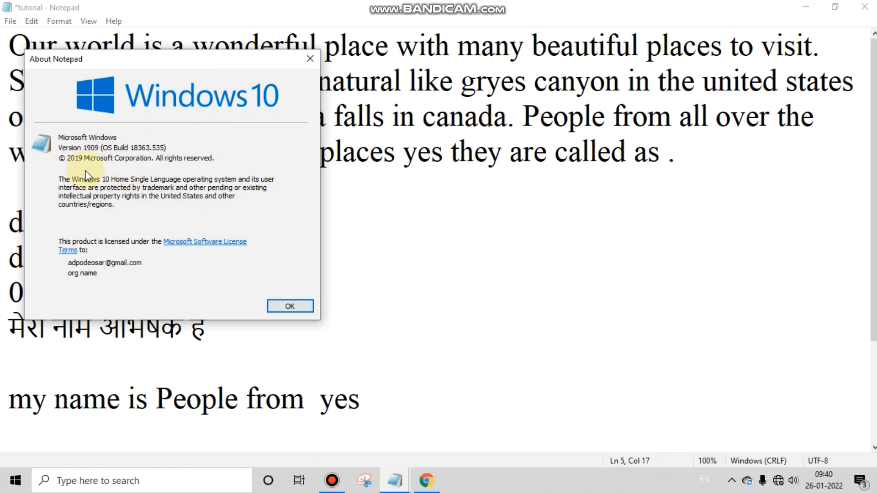
{"action": "left_click", "coordinate": [313, 59]}
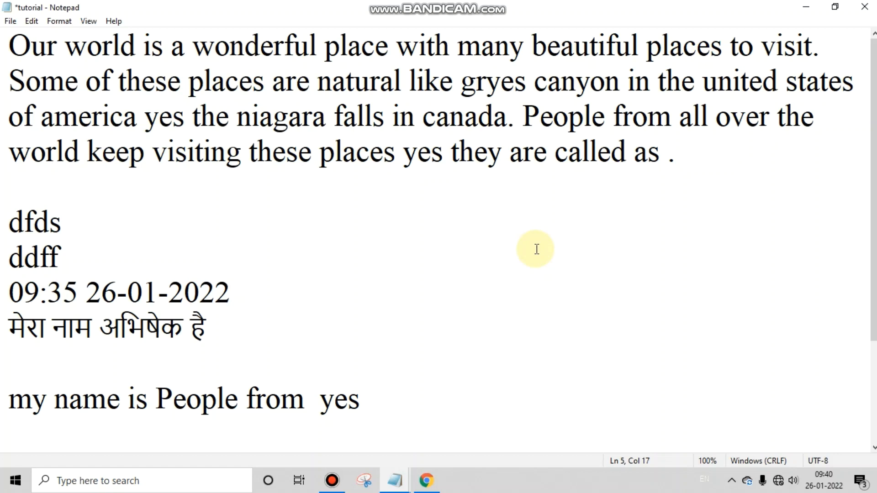
{"action": "left_click", "coordinate": [288, 193]}
{"action": "key", "text": "Down"}
{"action": "key", "text": "shift+End"}
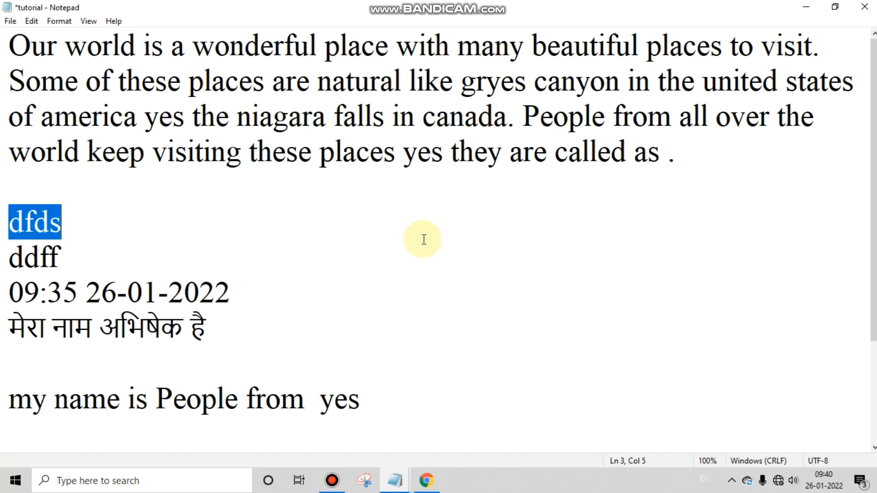
{"action": "left_click", "coordinate": [83, 182]}
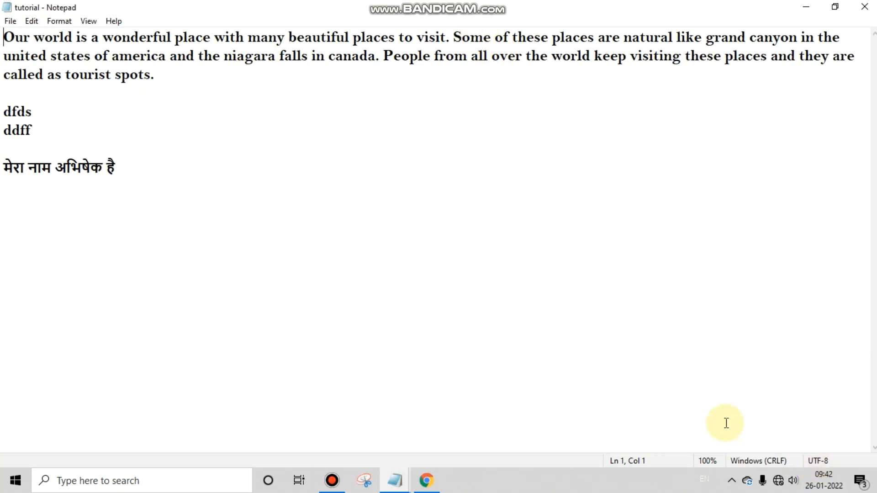
Save a copy of the document on the Desktop as "file" with ANSI encoding, accepting the loss of Unicode characters
{"action": "left_click", "coordinate": [12, 21]}
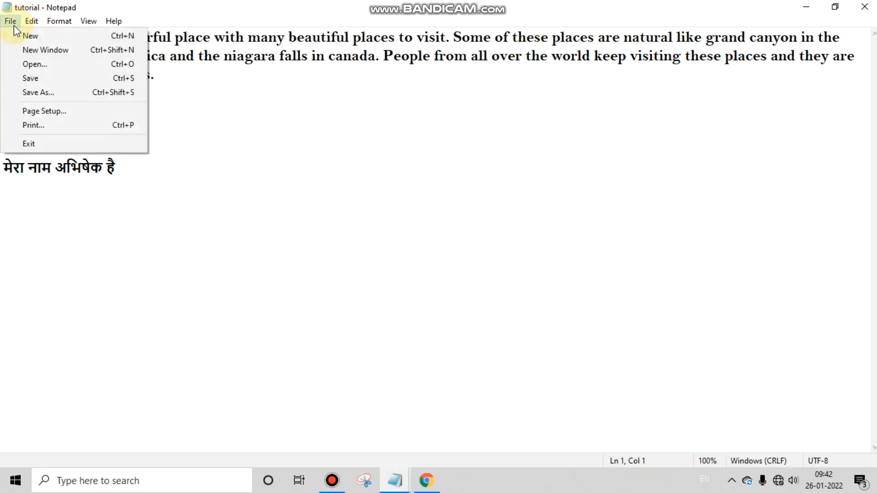
{"action": "left_click", "coordinate": [36, 95]}
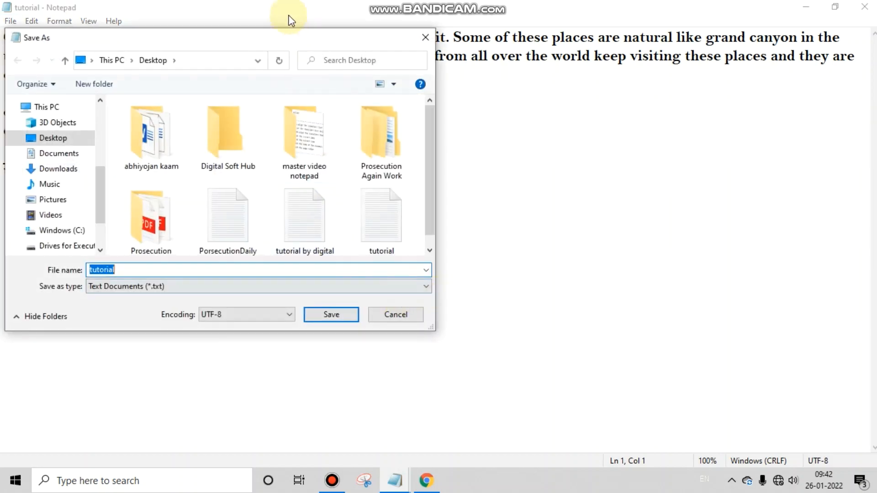
{"action": "left_click_drag", "start_coordinate": [269, 42], "coordinate": [490, 143]}
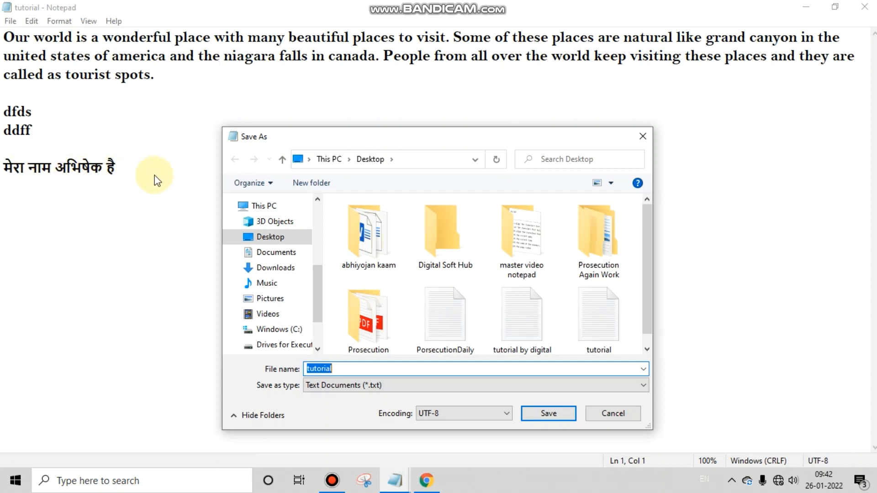
{"action": "left_click", "coordinate": [496, 417]}
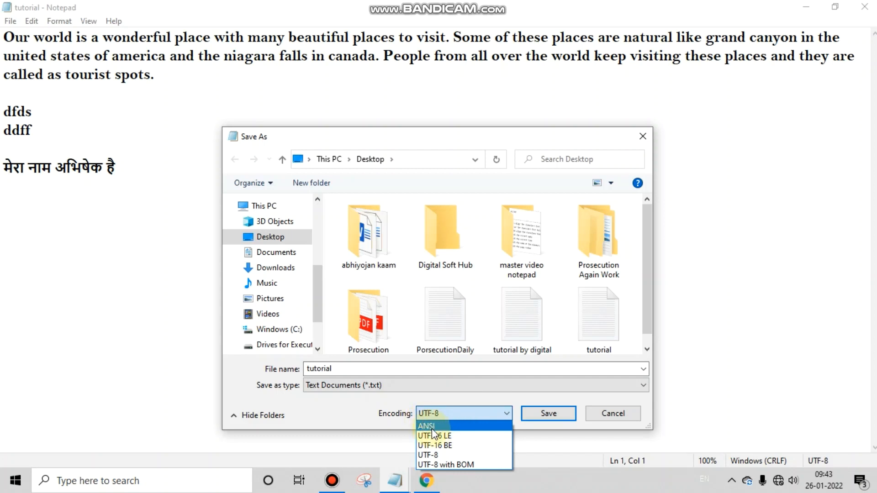
{"action": "left_click", "coordinate": [446, 424]}
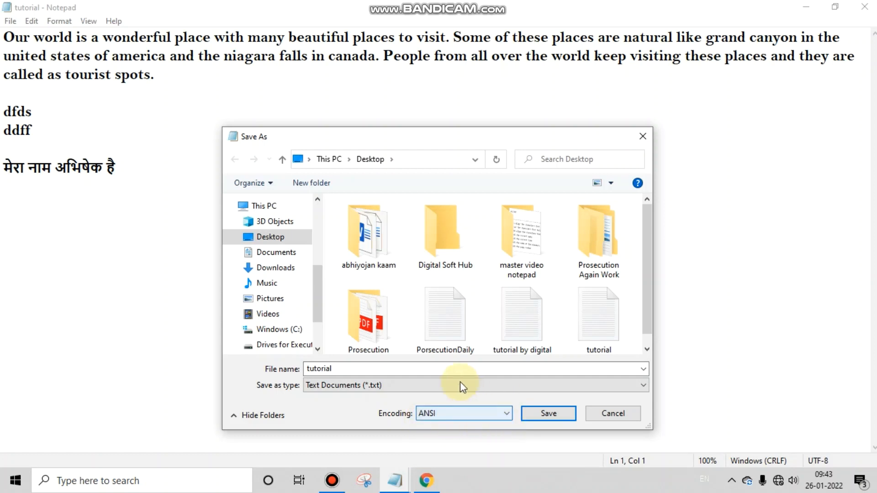
{"action": "double_click", "coordinate": [384, 368]}
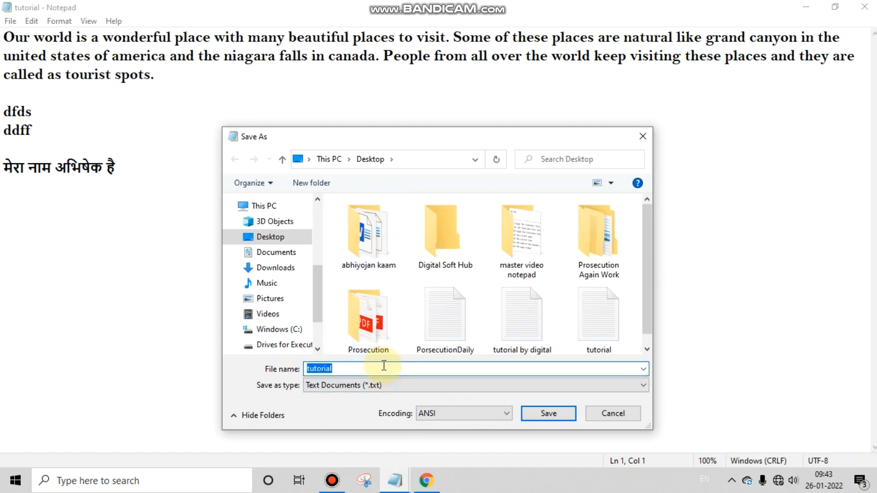
{"action": "type", "text": "file"}
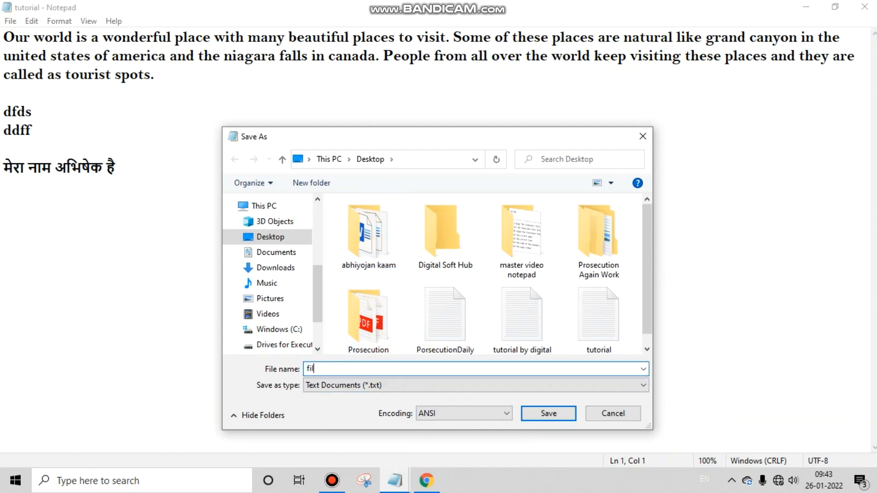
{"action": "left_click", "coordinate": [546, 409]}
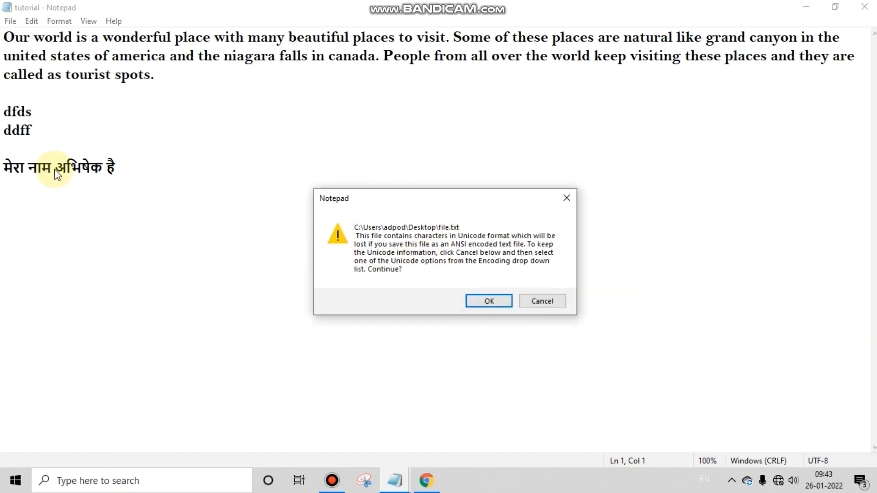
{"action": "left_click", "coordinate": [490, 297]}
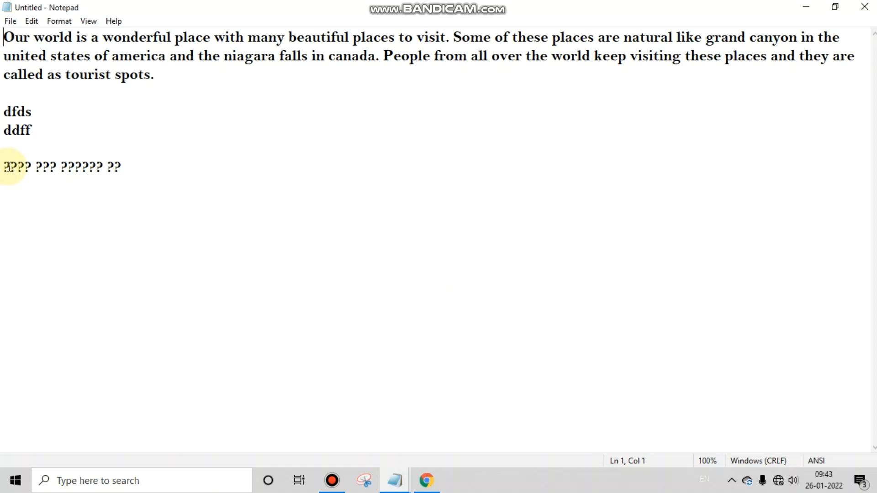
Highlight the last line of the ANSI copy to examine how its Hindi characters were saved
{"action": "left_click_drag", "start_coordinate": [9, 169], "coordinate": [126, 166]}
{"action": "left_click", "coordinate": [44, 165]}
{"action": "left_click_drag", "start_coordinate": [4, 166], "coordinate": [119, 166]}
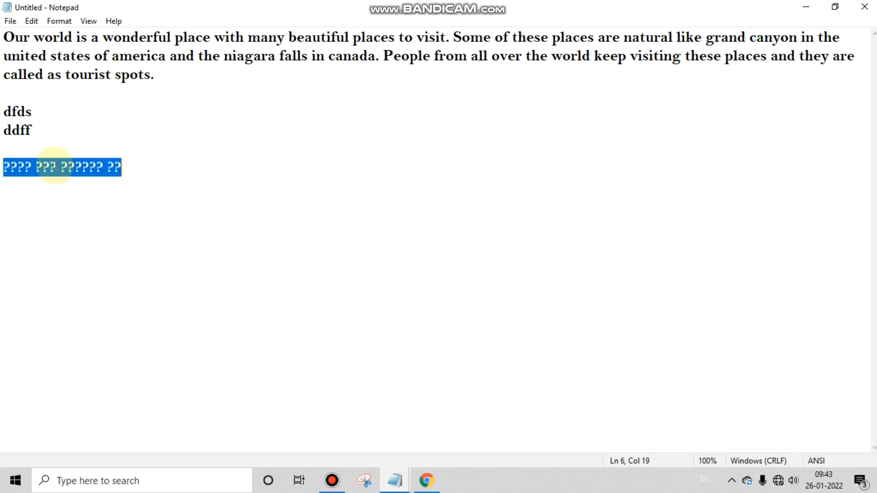
{"action": "left_click", "coordinate": [45, 166]}
{"action": "left_click_drag", "start_coordinate": [9, 165], "coordinate": [140, 165]}
{"action": "left_click", "coordinate": [583, 255]}
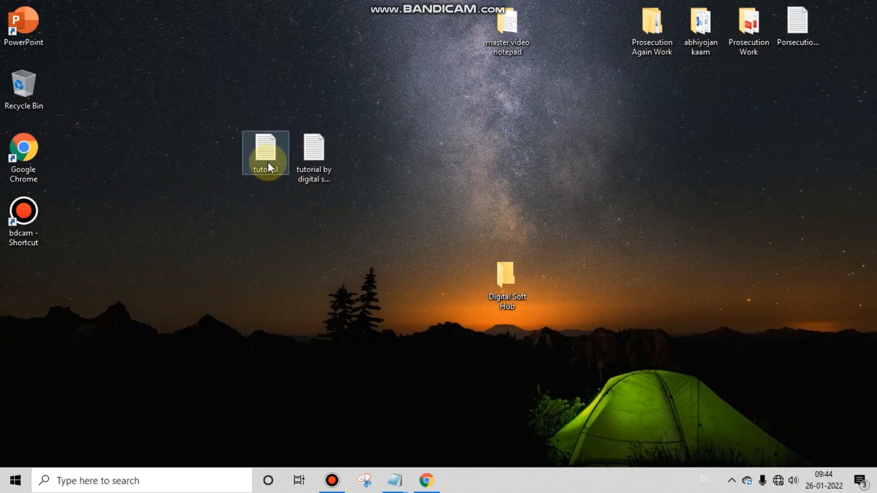
Make the desktop's tutorial text file read-only through its properties and apply the change
{"action": "right_click", "coordinate": [265, 152]}
{"action": "left_click", "coordinate": [314, 432]}
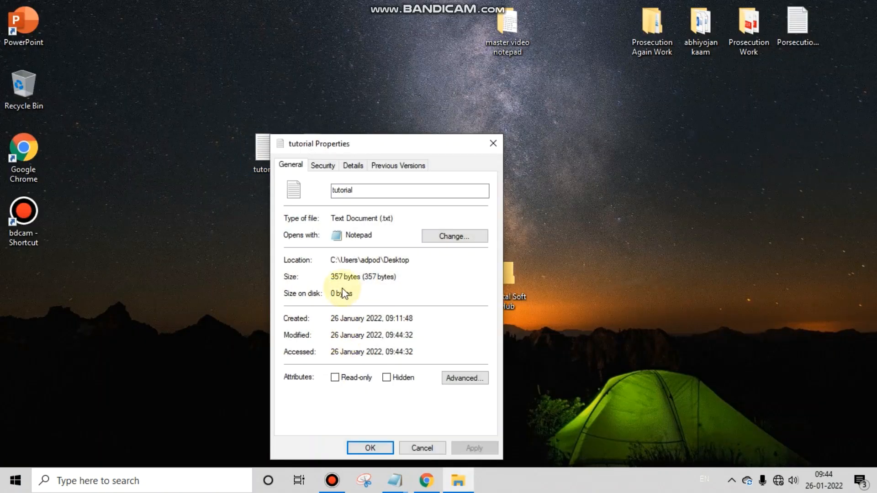
{"action": "left_click", "coordinate": [335, 378]}
{"action": "left_click", "coordinate": [475, 448]}
{"action": "left_click", "coordinate": [375, 448]}
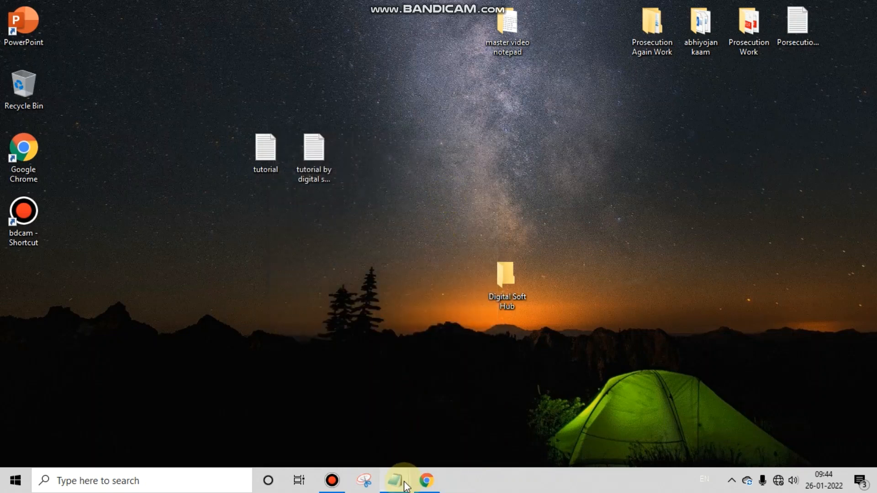
Open the tutorial file from the desktop and add the line "hgjyrrjtydgfhd" below "dsfds"
{"action": "double_click", "coordinate": [283, 157]}
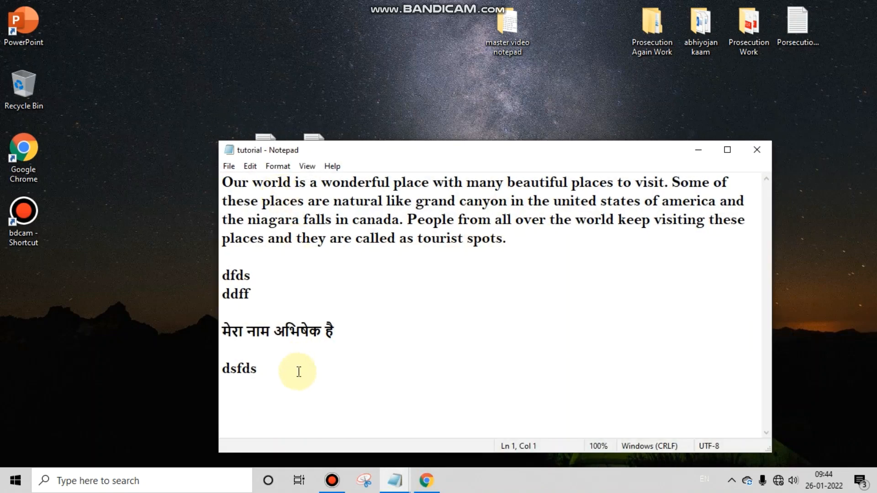
{"action": "left_click", "coordinate": [314, 370]}
{"action": "left_click_drag", "start_coordinate": [256, 369], "coordinate": [197, 368]}
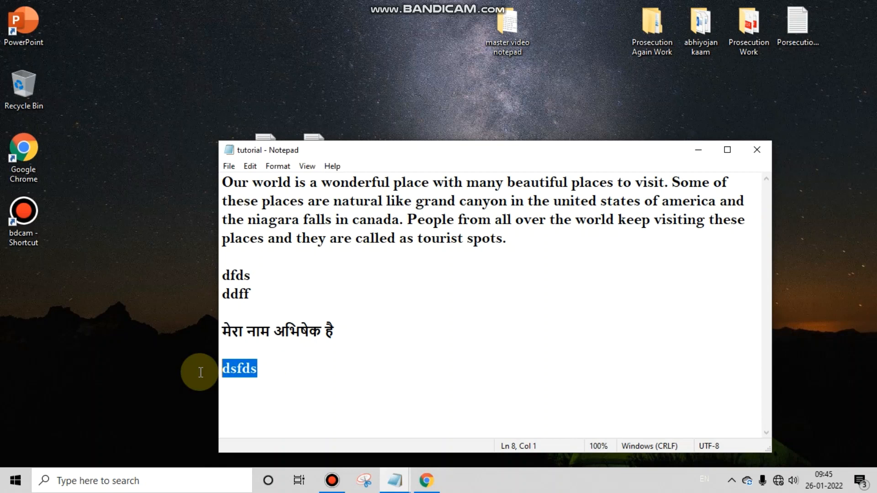
{"action": "left_click", "coordinate": [297, 385]}
{"action": "key", "text": "Return"}
{"action": "type", "text": "h"}
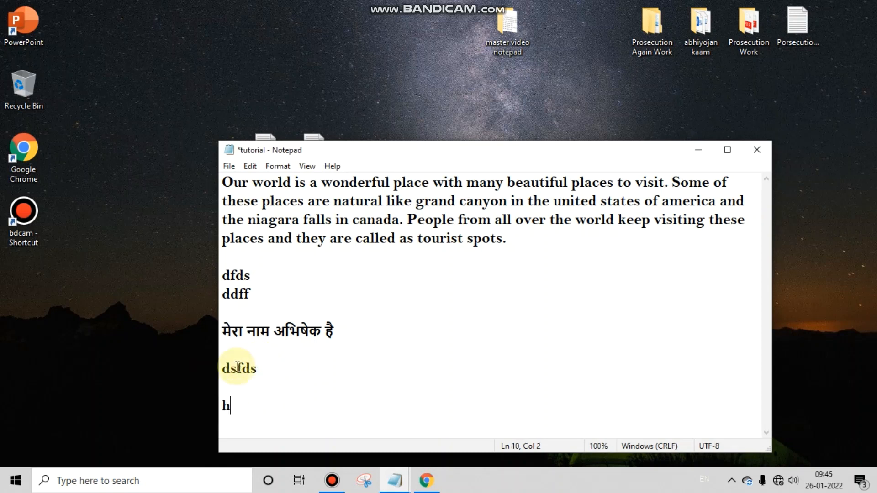
{"action": "type", "text": "gjyrrjtydgfhd"}
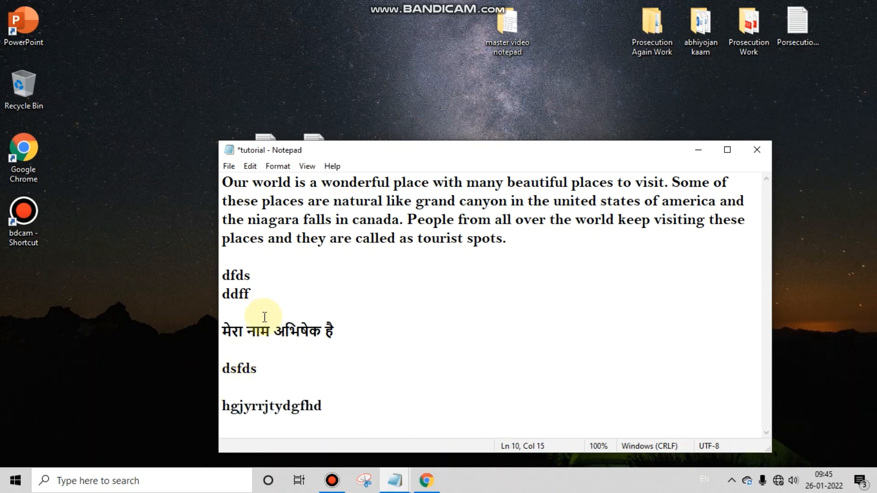
Try to save the edited tutorial file, cancel the save, and close it discarding the changes
{"action": "key", "text": "ctrl+shift+s"}
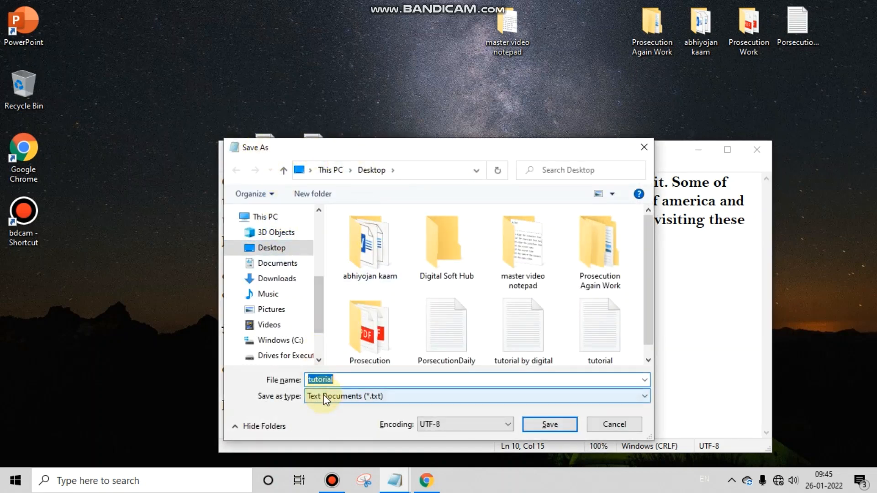
{"action": "left_click", "coordinate": [615, 425]}
{"action": "left_click", "coordinate": [763, 147]}
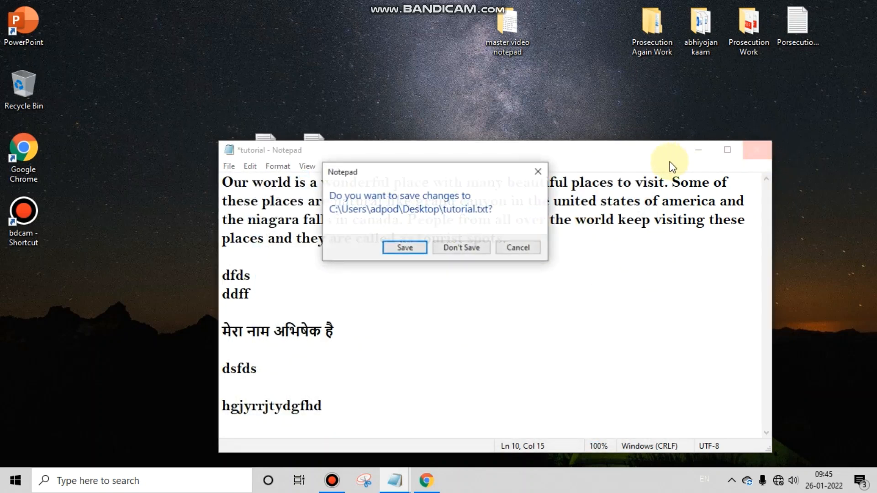
{"action": "left_click", "coordinate": [463, 251]}
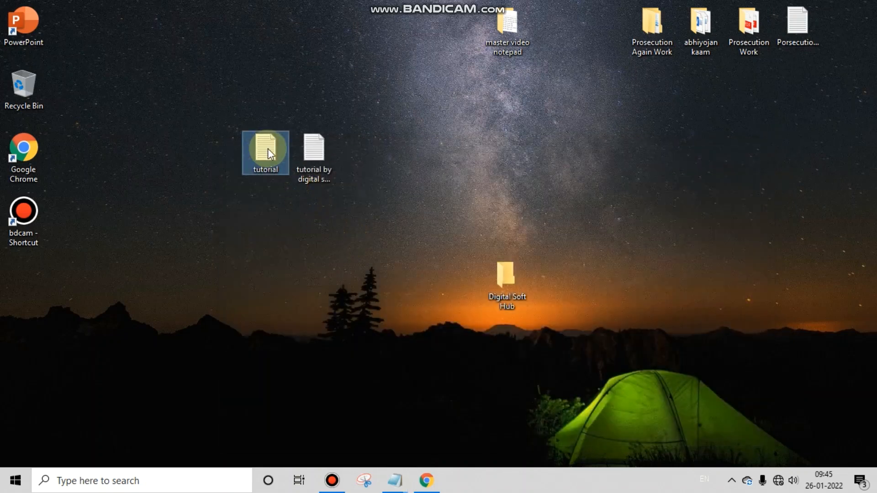
Clear the Read-only attribute in the tutorial file's properties and apply the change
{"action": "right_click", "coordinate": [268, 150]}
{"action": "left_click", "coordinate": [305, 415]}
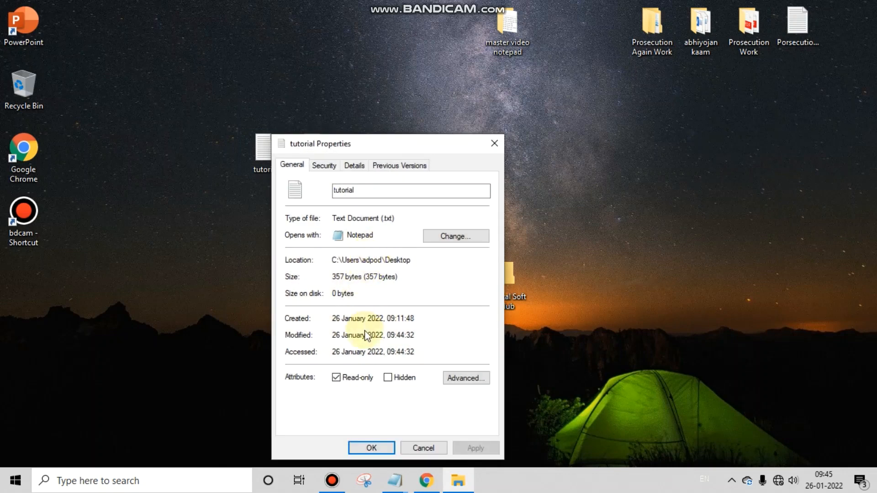
{"action": "left_click", "coordinate": [336, 378]}
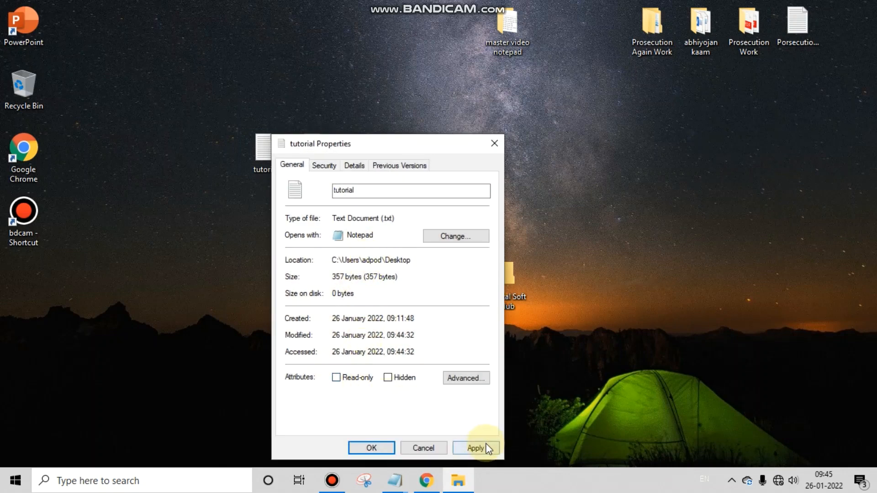
{"action": "left_click", "coordinate": [488, 449]}
{"action": "left_click", "coordinate": [383, 447]}
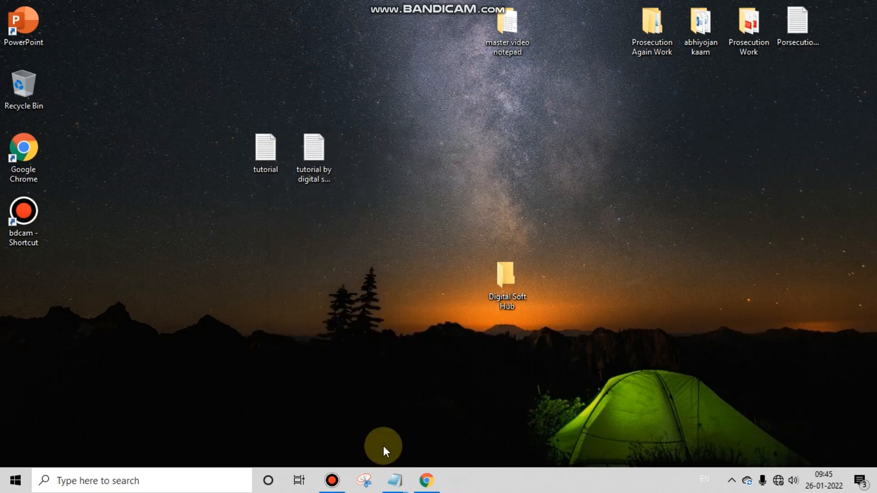